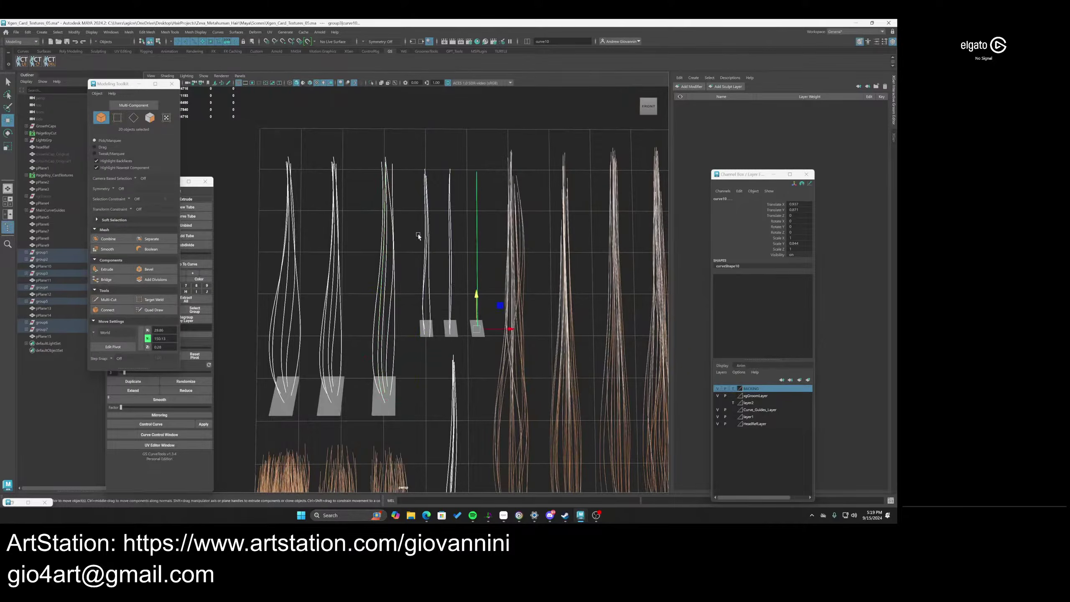
# Examine the hair card layout, checking the base planes of the single short strand and the three thin strands
pyautogui.scroll(-4, 431, 353)
pyautogui.keyDown('alt'); pyautogui.moveTo(449, 413); pyautogui.dragTo(454, 344, button='middle'); pyautogui.keyUp('alt')
pyautogui.scroll(4, 398, 302)
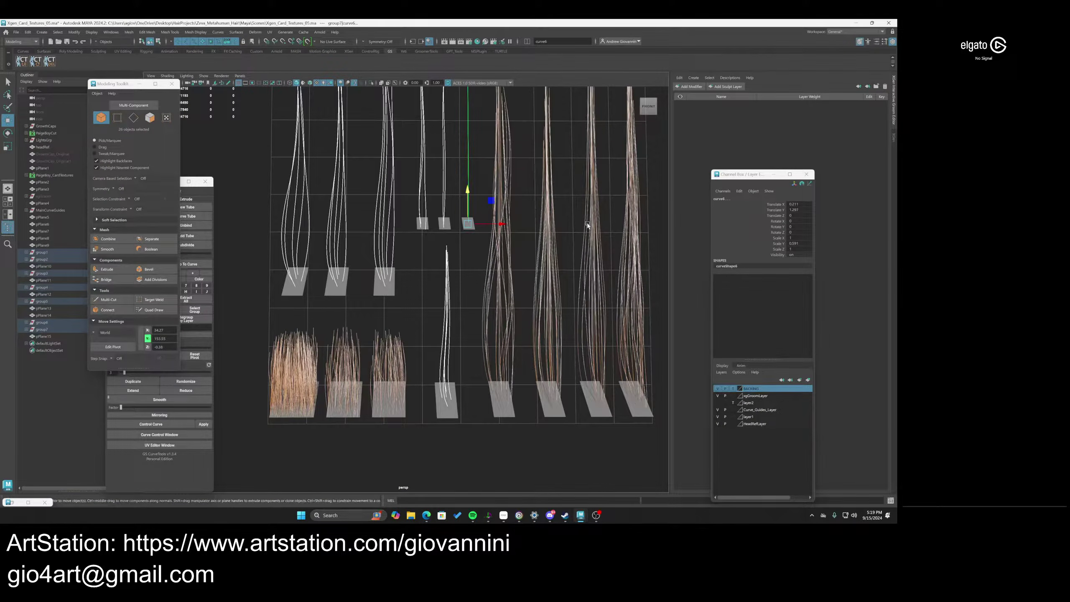
pyautogui.scroll(-3, 500, 339)
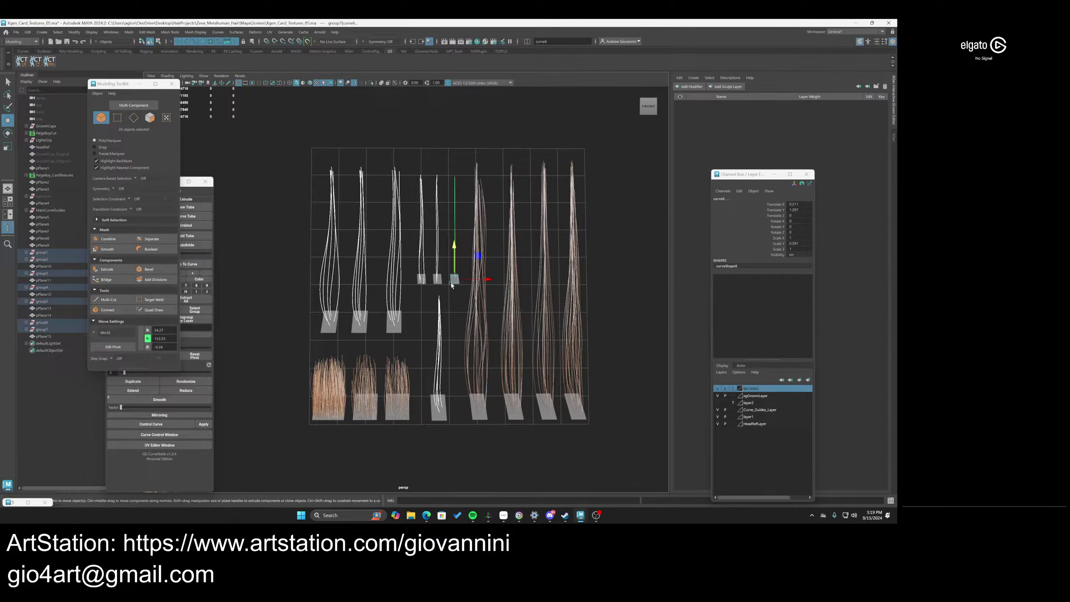
pyautogui.click(444, 413)
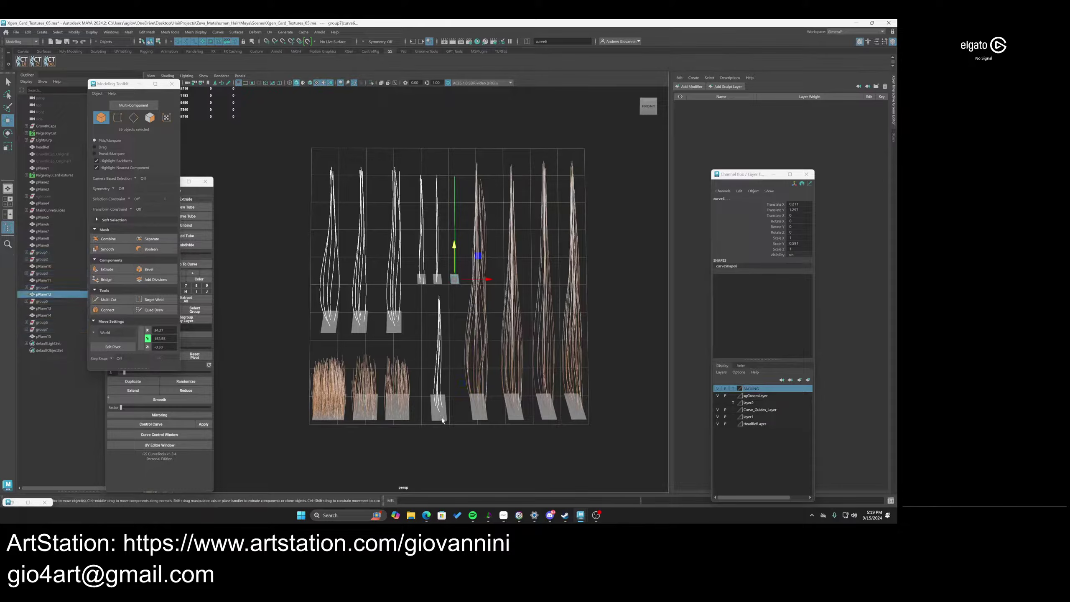
pyautogui.click(451, 283)
pyautogui.click(437, 279)
pyautogui.click(421, 279)
pyautogui.scroll(5, 434, 348)
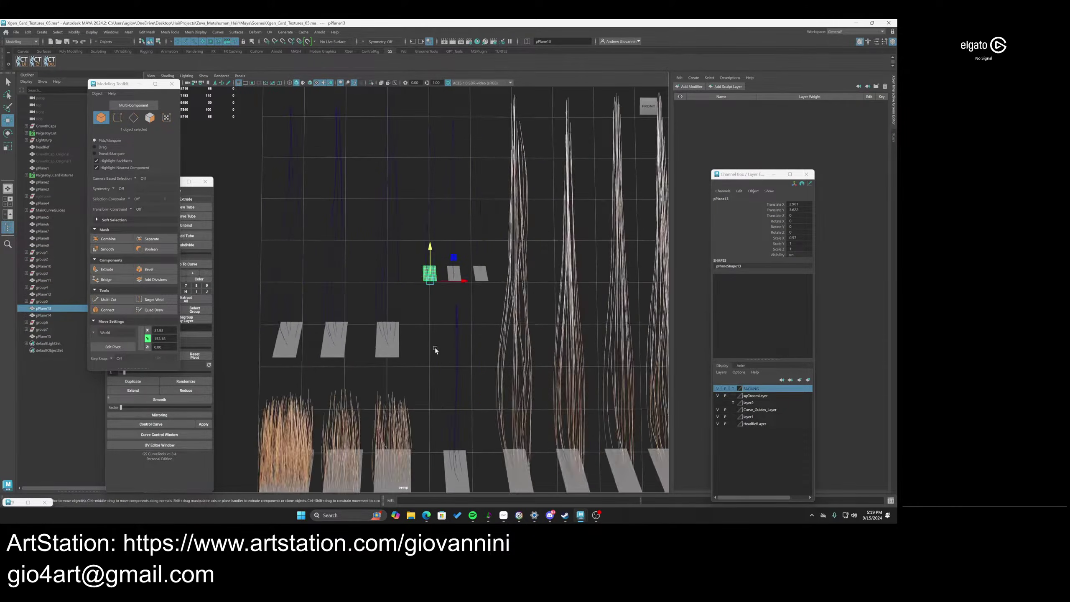
pyautogui.click(532, 275)
pyautogui.scroll(5, 518, 295)
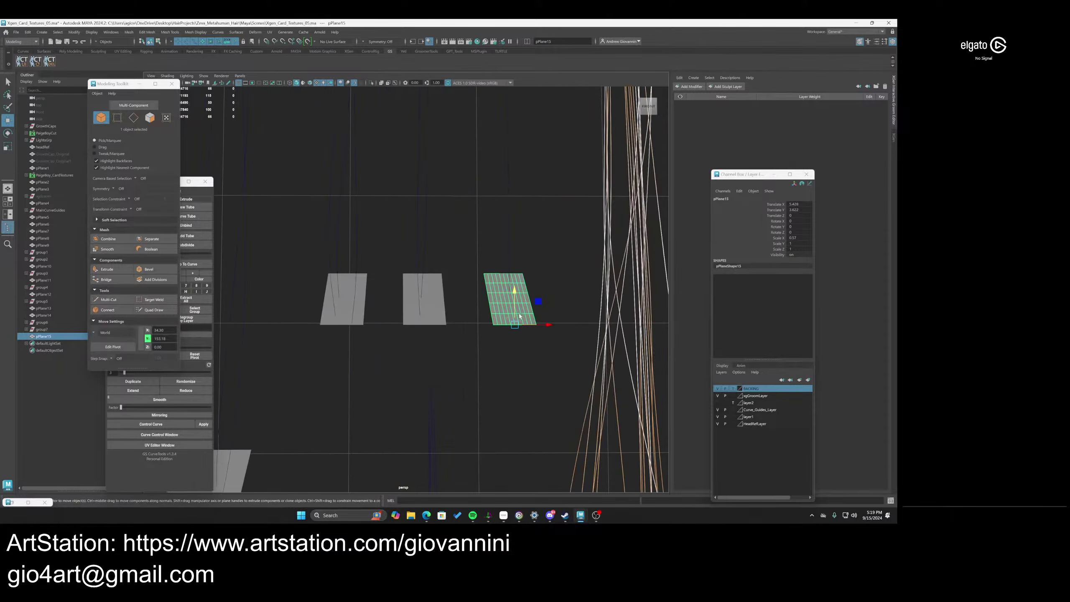
pyautogui.scroll(3, 490, 305)
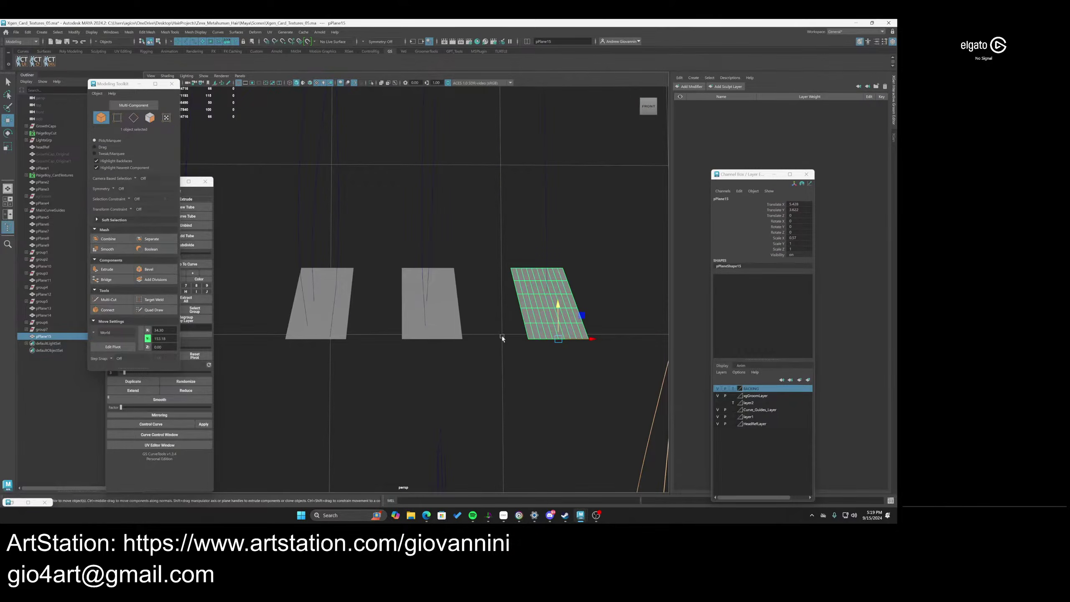
pyautogui.scroll(-10, 501, 335)
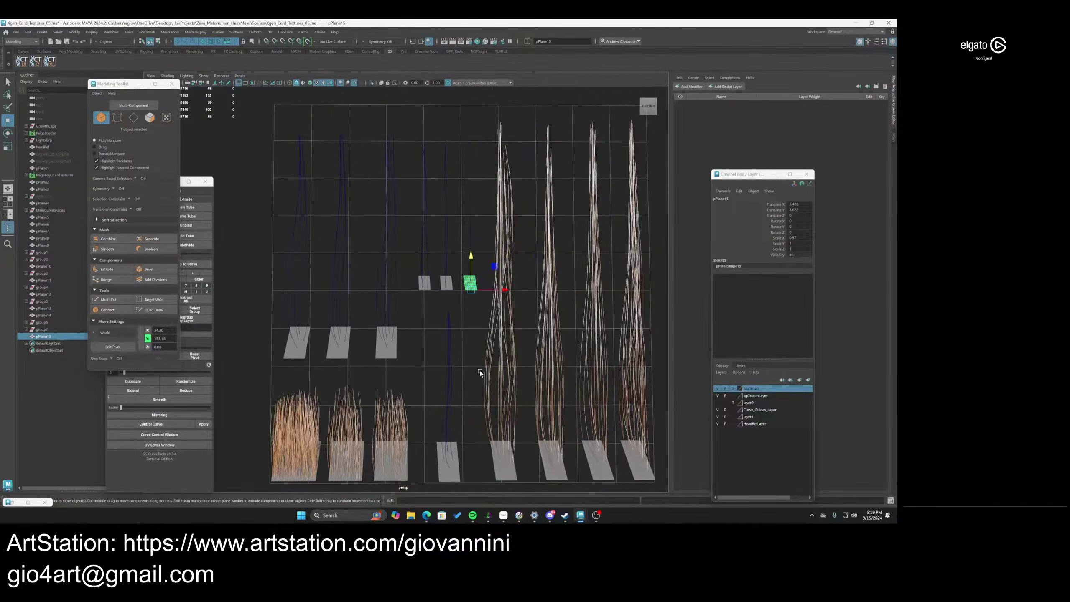
# Select the three small base planes with the thin guide curves above them and examine them up close
pyautogui.scroll(3, 480, 373)
pyautogui.keyDown('alt'); pyautogui.moveTo(480, 372); pyautogui.dragTo(467, 333); pyautogui.keyUp('alt')
pyautogui.keyDown('alt'); pyautogui.moveTo(467, 333); pyautogui.dragTo(439, 366, button='middle'); pyautogui.keyUp('alt')
pyautogui.scroll(4, 463, 415)
pyautogui.moveTo(501, 307); pyautogui.dragTo(374, 404)
pyautogui.keyDown('alt'); pyautogui.moveTo(384, 418); pyautogui.dragTo(426, 396, button='middle'); pyautogui.keyUp('alt')
pyautogui.keyDown('alt'); pyautogui.moveTo(426, 396); pyautogui.dragTo(401, 339); pyautogui.keyUp('alt')
pyautogui.keyDown('alt'); pyautogui.moveTo(489, 254); pyautogui.dragTo(483, 292); pyautogui.keyUp('alt')
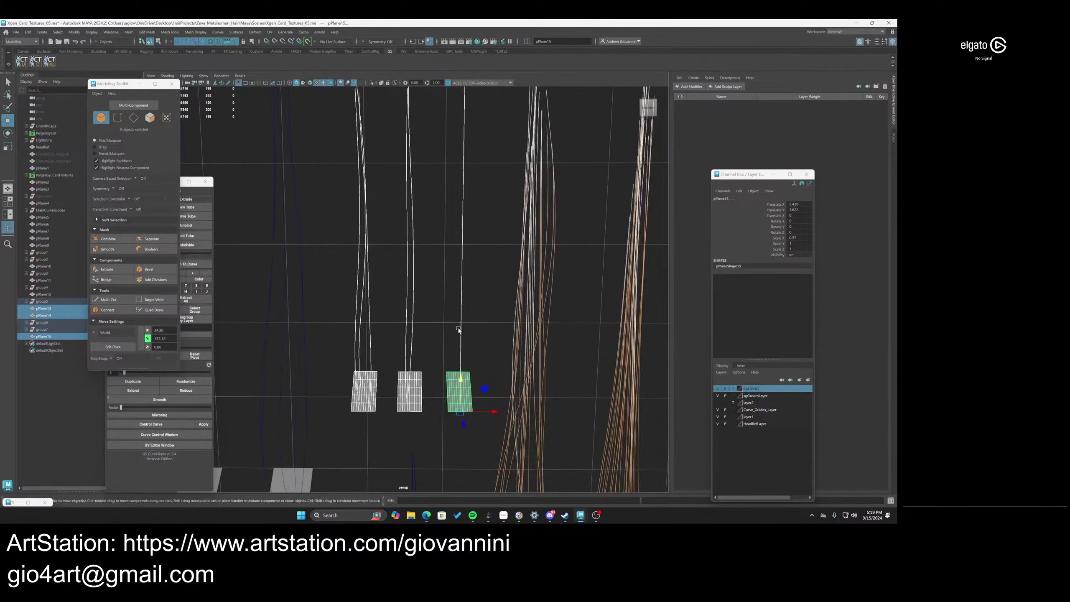
pyautogui.keyDown('alt'); pyautogui.moveTo(458, 330); pyautogui.dragTo(476, 332); pyautogui.keyUp('alt')
pyautogui.keyDown('alt'); pyautogui.moveTo(436, 231); pyautogui.dragTo(422, 271); pyautogui.keyUp('alt')
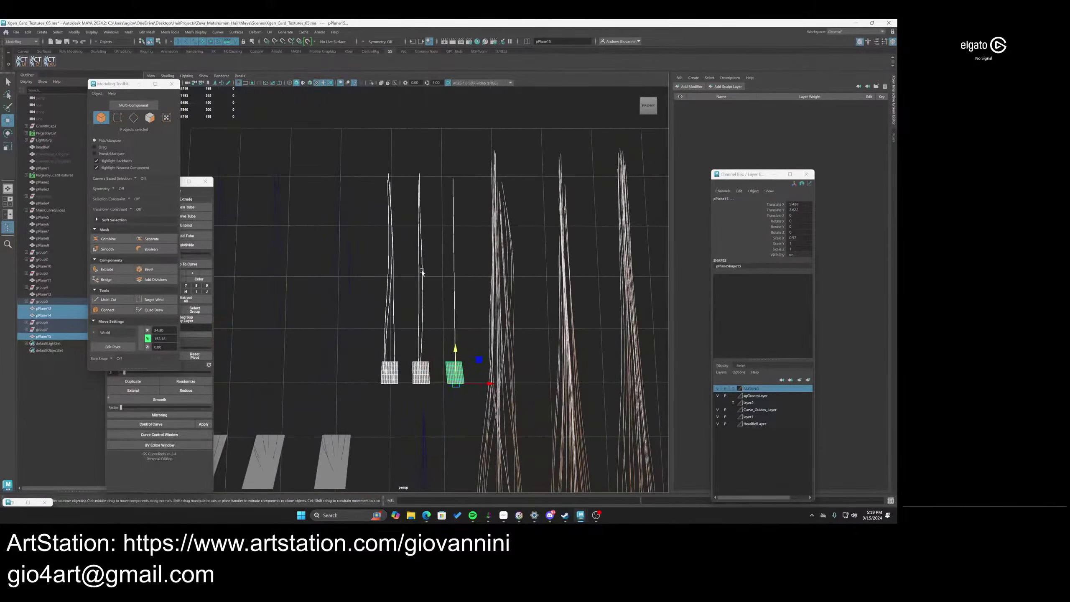
# Examine the hair card layout and compare it with the groomed hair on the character's head
pyautogui.scroll(-5, 423, 272)
pyautogui.keyDown('alt'); pyautogui.moveTo(380, 337); pyautogui.dragTo(476, 273, button='middle'); pyautogui.keyUp('alt')
pyautogui.keyDown('alt'); pyautogui.moveTo(475, 273); pyautogui.dragTo(457, 319); pyautogui.keyUp('alt')
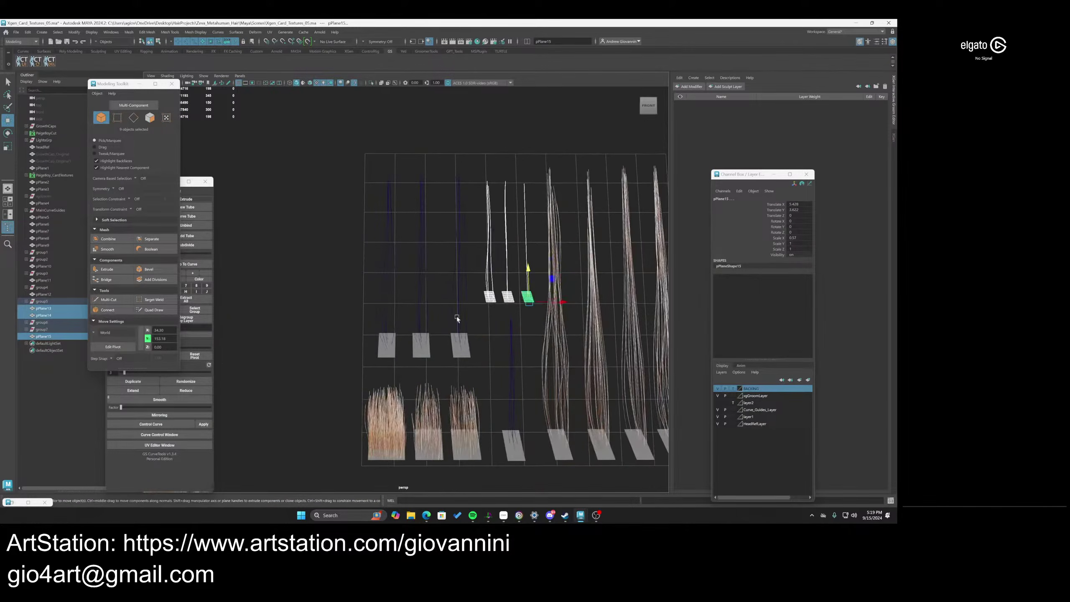
pyautogui.scroll(6, 458, 318)
pyautogui.keyDown('alt'); pyautogui.moveTo(484, 354); pyautogui.dragTo(437, 337, button='middle'); pyautogui.keyUp('alt')
pyautogui.scroll(-5, 437, 337)
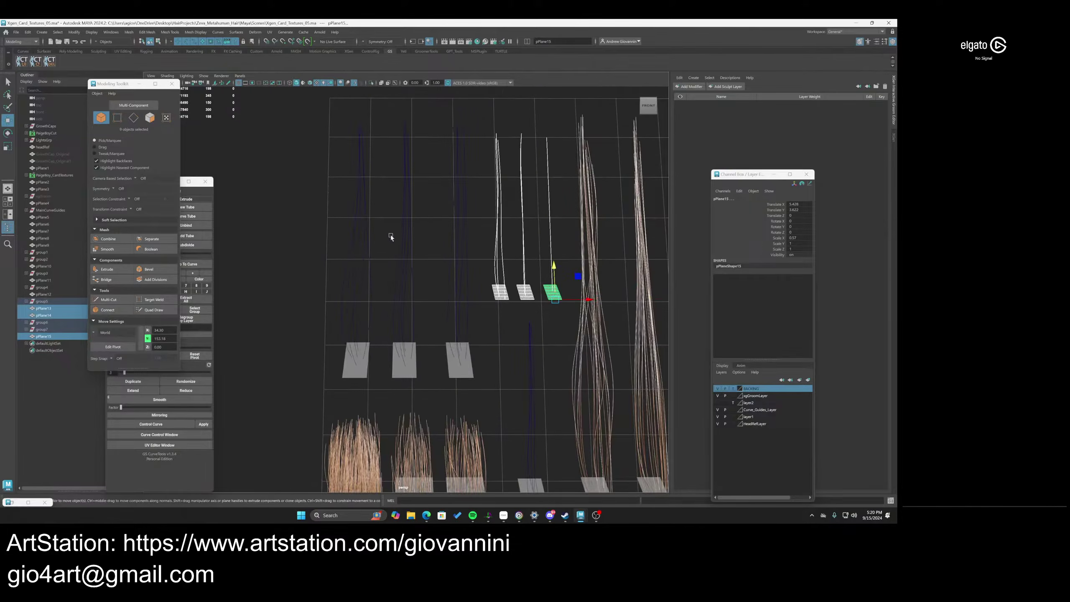
pyautogui.scroll(-5, 414, 297)
pyautogui.keyDown('alt'); pyautogui.moveTo(592, 350); pyautogui.dragTo(532, 358, button='middle'); pyautogui.keyUp('alt')
pyautogui.scroll(-5, 394, 368)
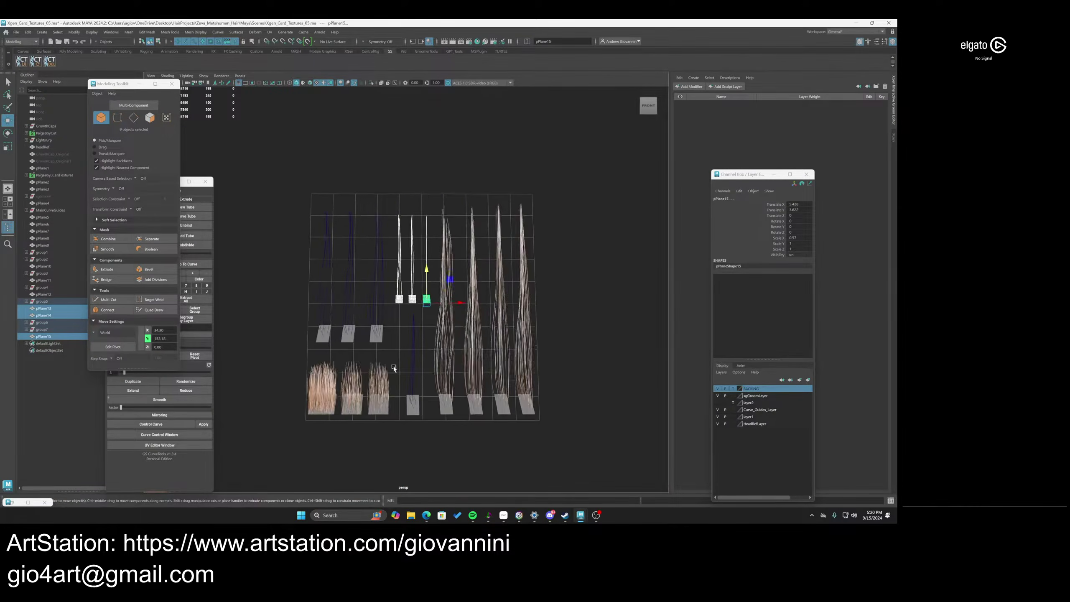
pyautogui.keyDown('alt'); pyautogui.moveTo(363, 367); pyautogui.dragTo(559, 346, button='middle'); pyautogui.keyUp('alt')
pyautogui.scroll(8, 436, 314)
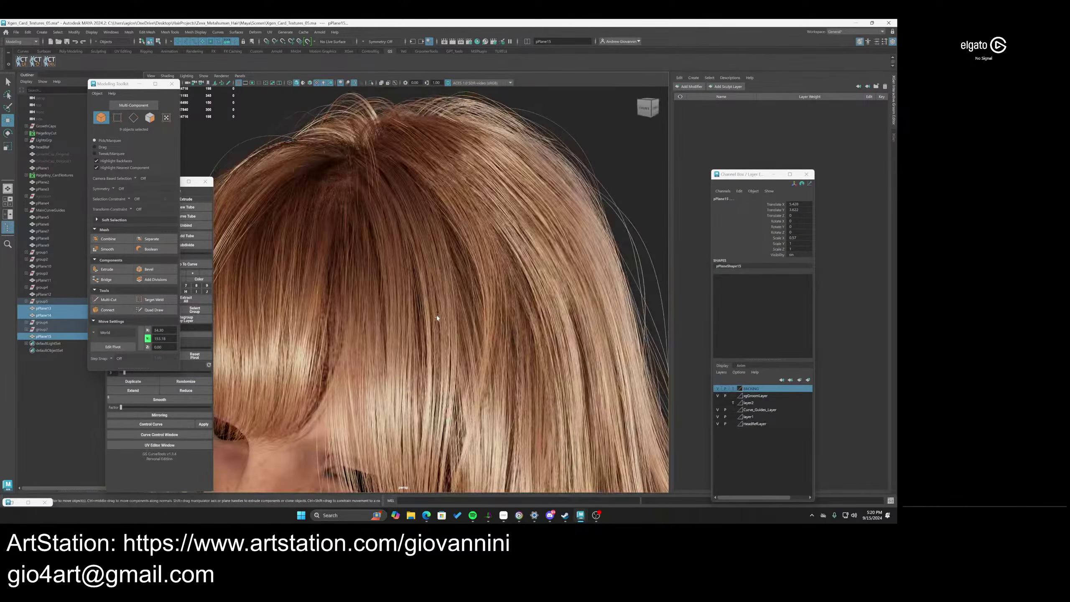
pyautogui.keyDown('alt'); pyautogui.moveTo(437, 314); pyautogui.dragTo(403, 311); pyautogui.keyUp('alt')
pyautogui.scroll(-1, 403, 310)
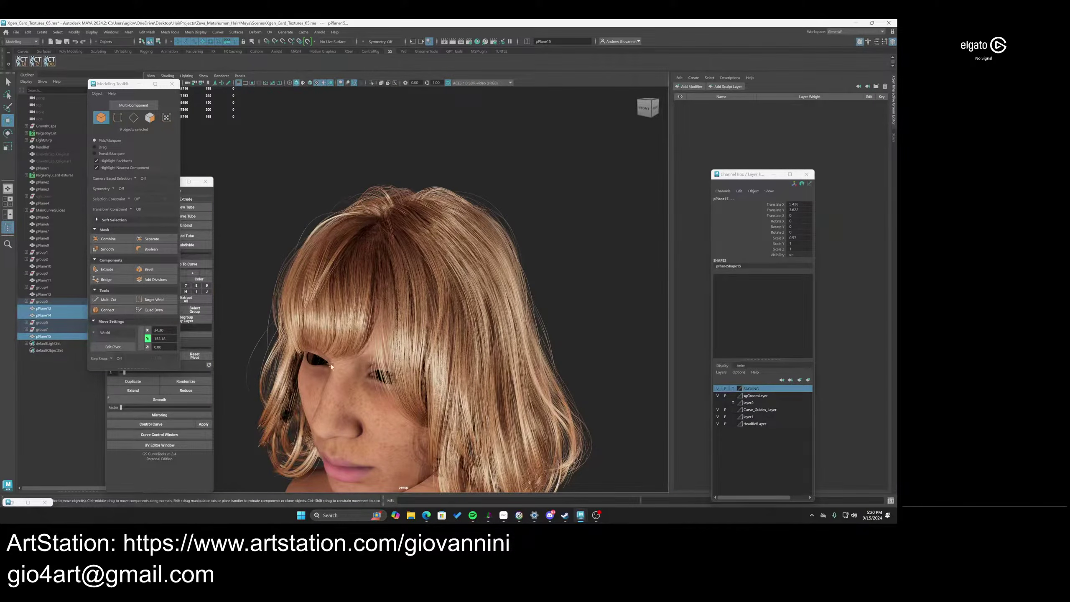
pyautogui.scroll(-8, 445, 430)
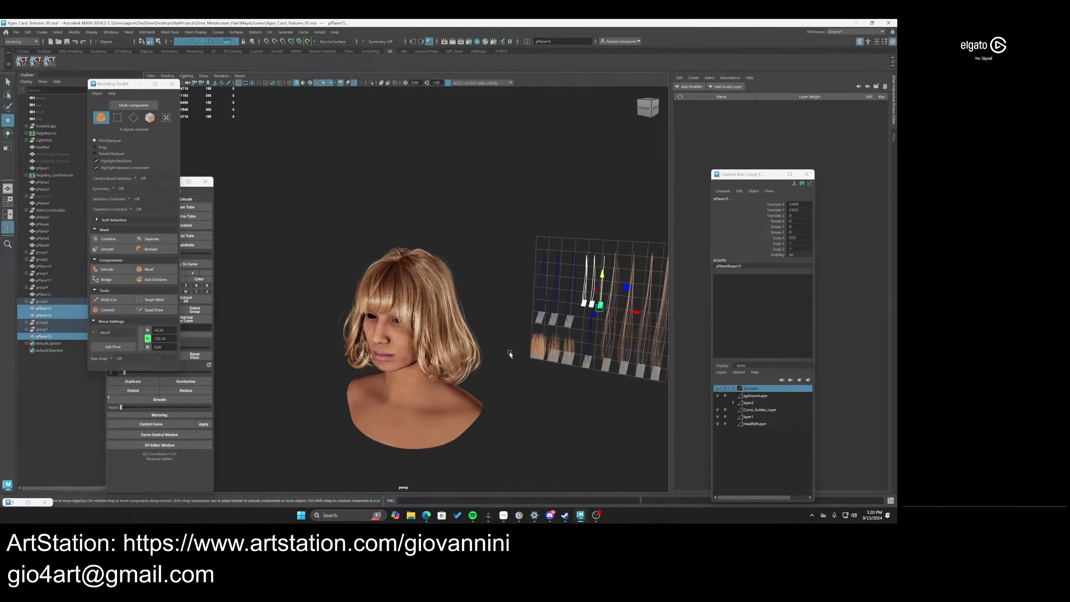
pyautogui.keyDown('alt'); pyautogui.moveTo(509, 354); pyautogui.dragTo(409, 333, button='middle'); pyautogui.keyUp('alt')
pyautogui.scroll(8, 411, 337)
pyautogui.keyDown('alt'); pyautogui.moveTo(413, 342); pyautogui.dragTo(436, 332); pyautogui.keyUp('alt')
pyautogui.keyDown('alt'); pyautogui.moveTo(484, 328); pyautogui.dragTo(444, 363, button='middle'); pyautogui.keyUp('alt')
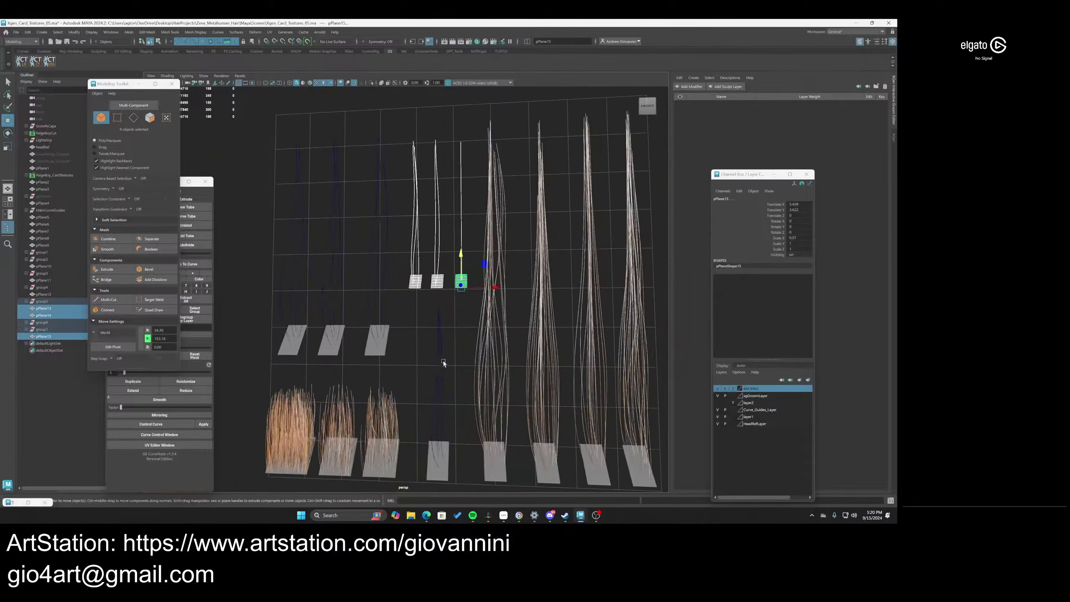
# Select the guide curves of the single short strand between the short tufts and the long strands, and examine them
pyautogui.moveTo(463, 357); pyautogui.dragTo(421, 341)
pyautogui.press('f')
pyautogui.scroll(-2, 463, 388)
pyautogui.keyDown('alt'); pyautogui.moveTo(463, 387); pyautogui.dragTo(478, 352); pyautogui.keyUp('alt')
pyautogui.scroll(5, 479, 352)
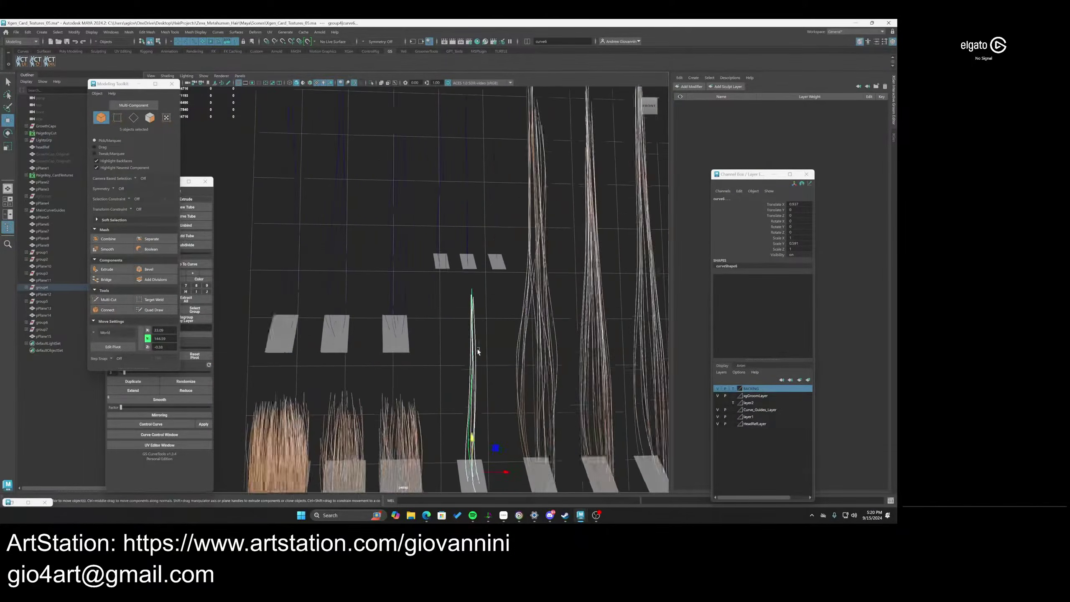
pyautogui.keyDown('alt'); pyautogui.moveTo(479, 352); pyautogui.dragTo(495, 295, button='middle'); pyautogui.keyUp('alt')
pyautogui.keyDown('alt'); pyautogui.moveTo(495, 296); pyautogui.dragTo(483, 313); pyautogui.keyUp('alt')
pyautogui.keyDown('alt'); pyautogui.moveTo(482, 313); pyautogui.dragTo(456, 382, button='middle'); pyautogui.keyUp('alt')
pyautogui.scroll(-5, 457, 383)
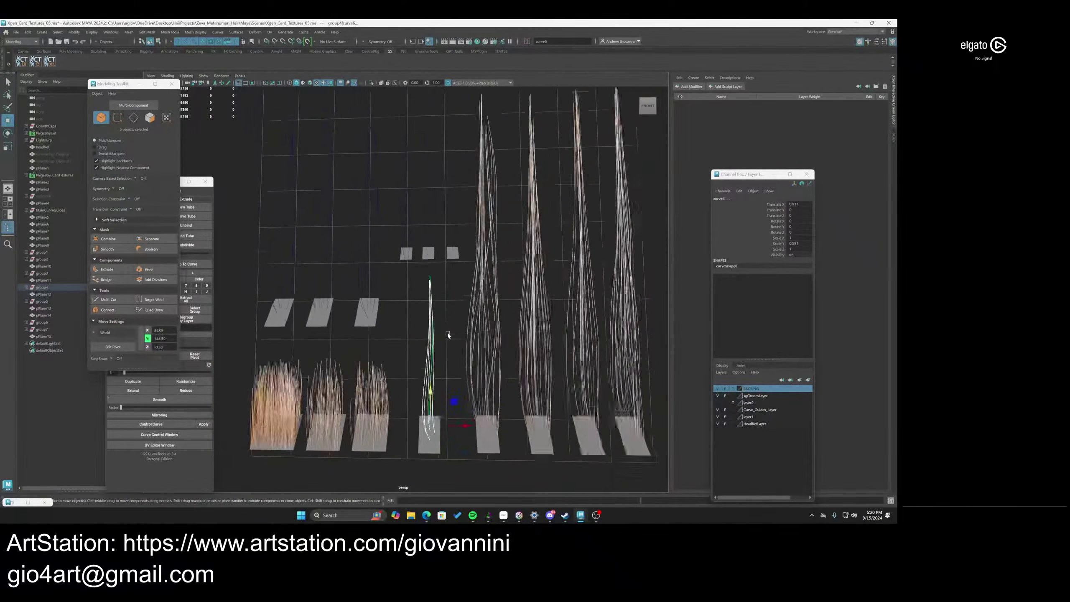
# Minimize the floating Channel Box and inspect how the short strand's guide curves sit on their base plane
pyautogui.click(774, 174)
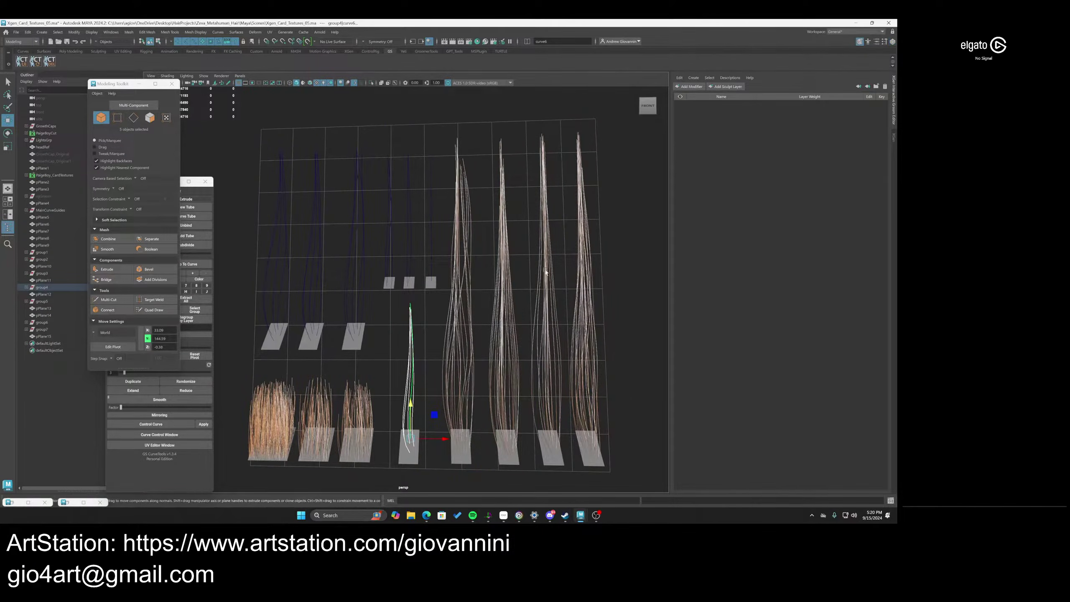
pyautogui.scroll(-5, 444, 369)
pyautogui.scroll(6, 445, 370)
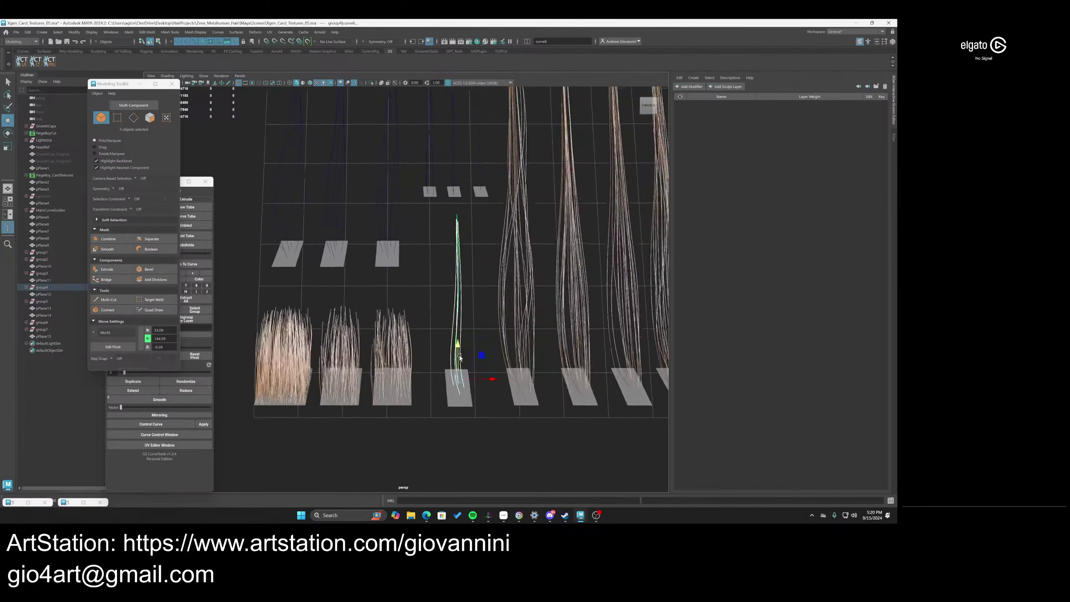
pyautogui.scroll(1, 460, 347)
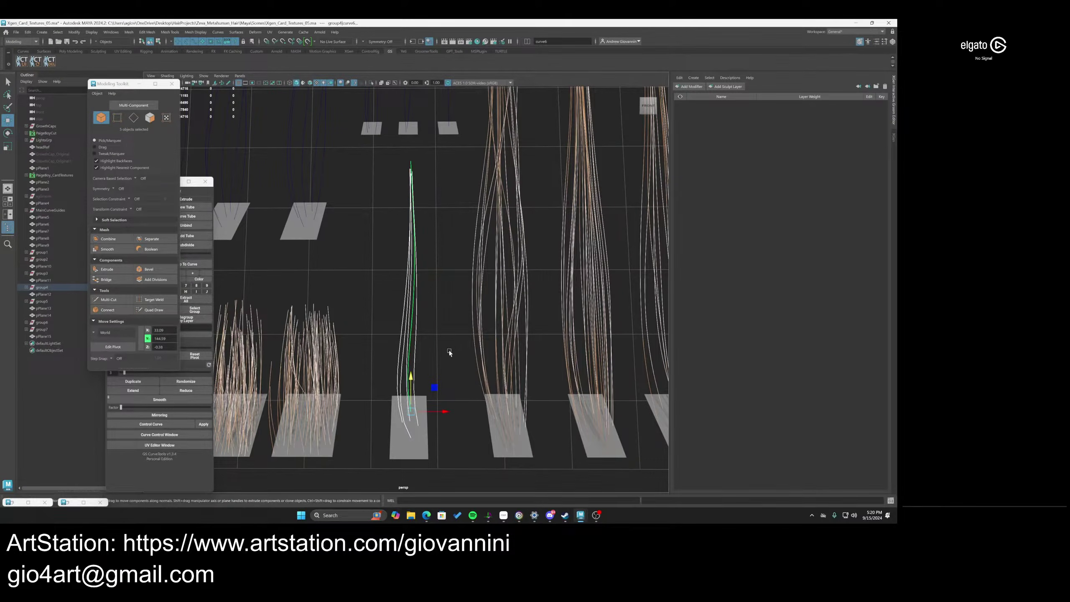
pyautogui.scroll(3, 452, 355)
pyautogui.keyDown('alt'); pyautogui.moveTo(454, 356); pyautogui.dragTo(435, 254, button='middle'); pyautogui.keyUp('alt')
pyautogui.scroll(-3, 448, 333)
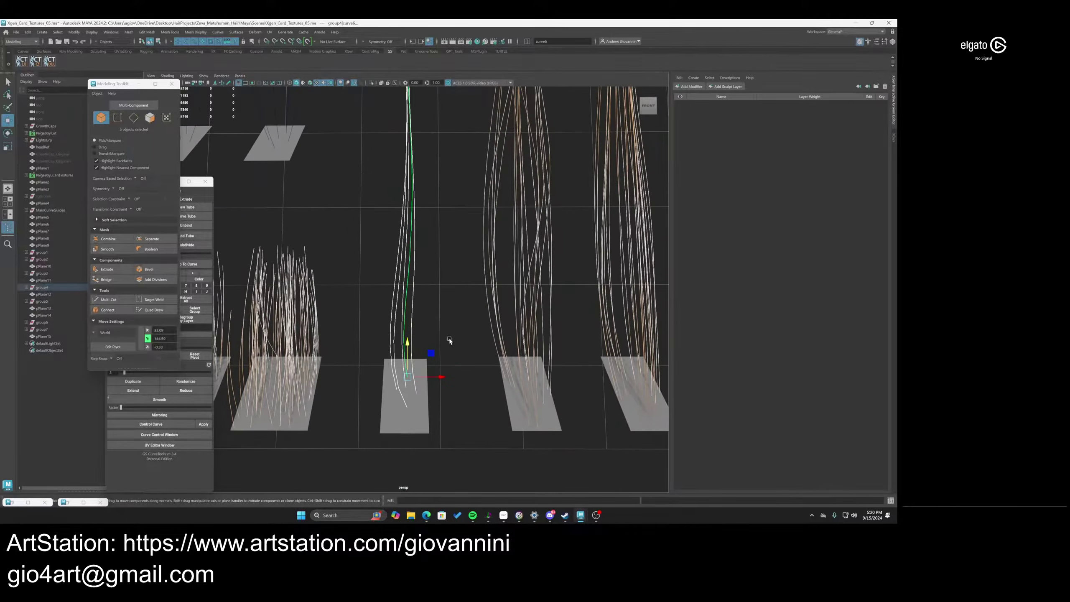
# Select the short strand's base plane, show the XGen settings and review the available CardTextures descriptions
pyautogui.moveTo(458, 431); pyautogui.dragTo(390, 371)
pyautogui.scroll(-3, 442, 255)
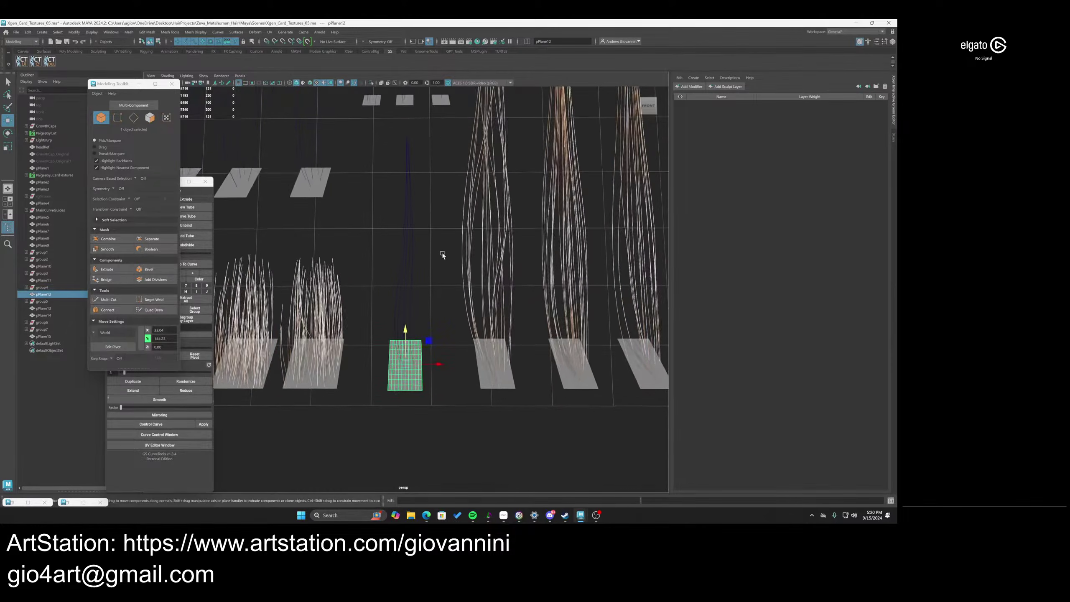
pyautogui.scroll(2, 439, 329)
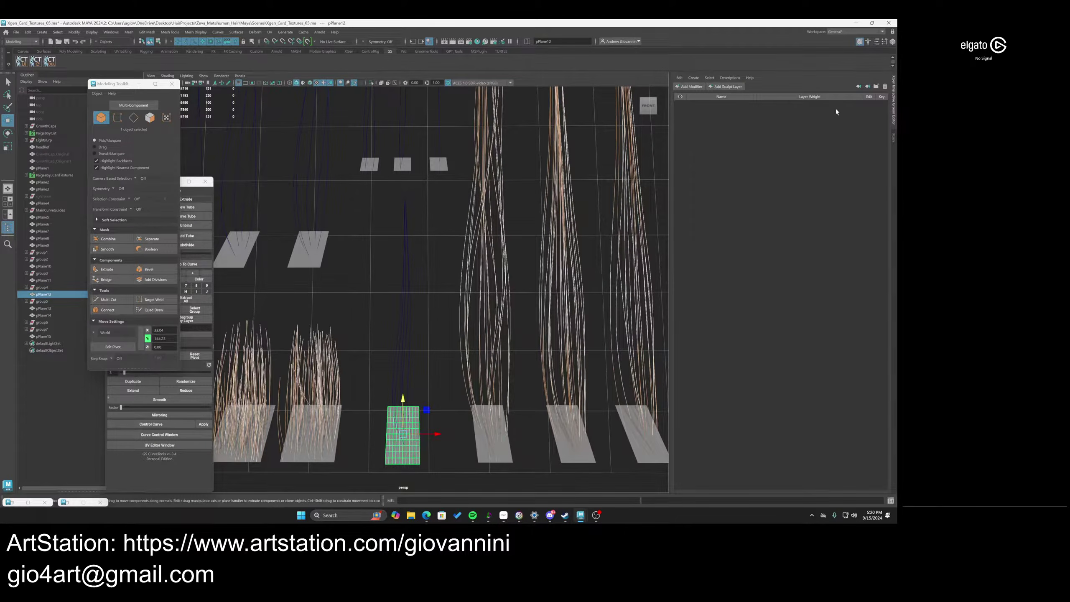
pyautogui.click(893, 136)
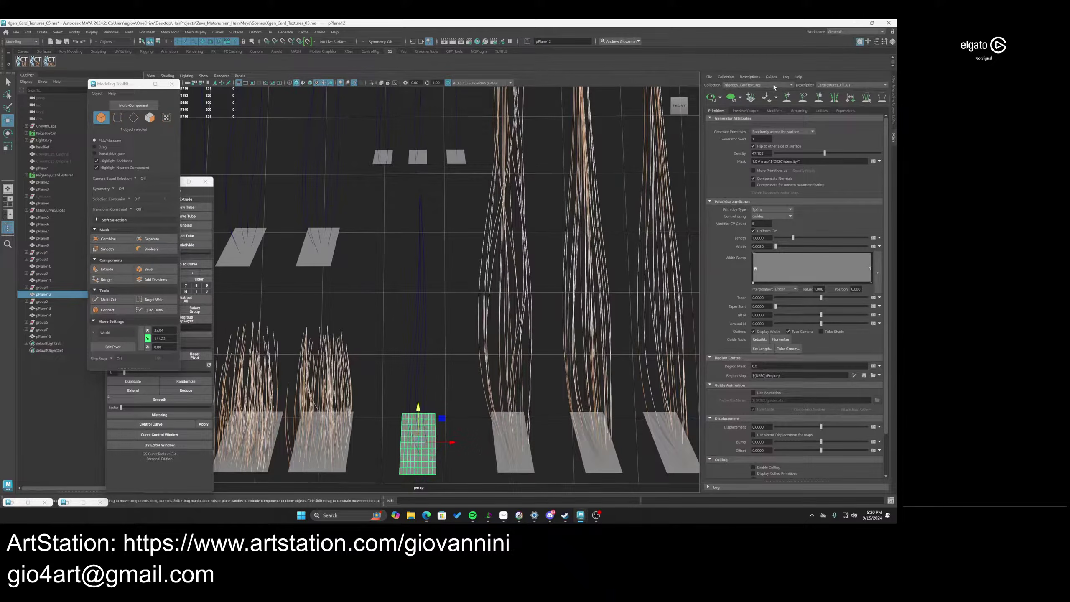
pyautogui.click(833, 86)
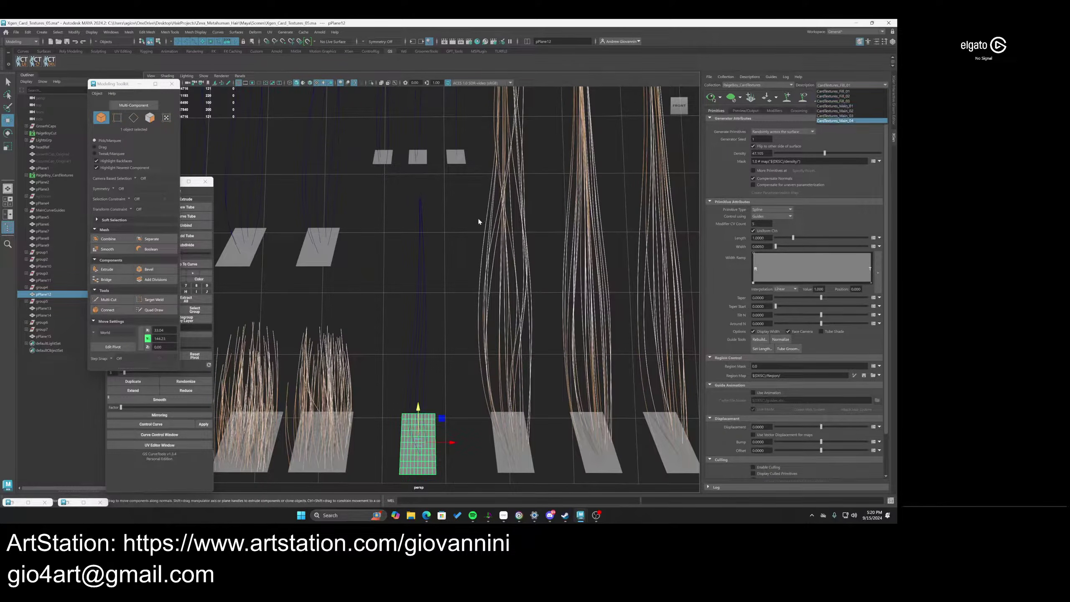
pyautogui.click(417, 225)
pyautogui.click(442, 229)
# Examine the short strand's guide curves together with their base plane, finishing with only the plane selected
pyautogui.scroll(-5, 444, 230)
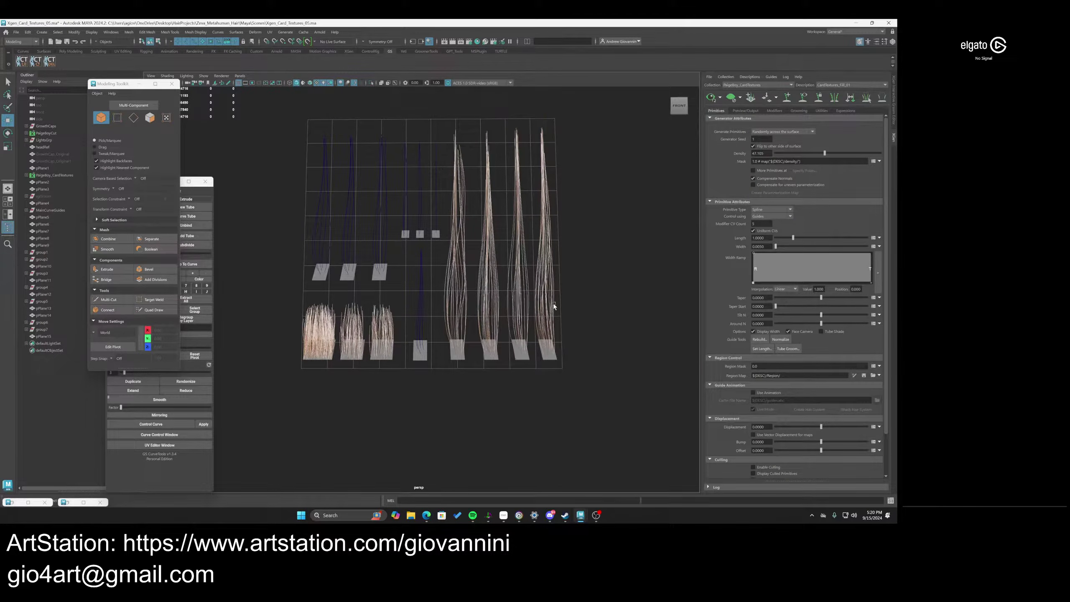
pyautogui.scroll(4, 483, 281)
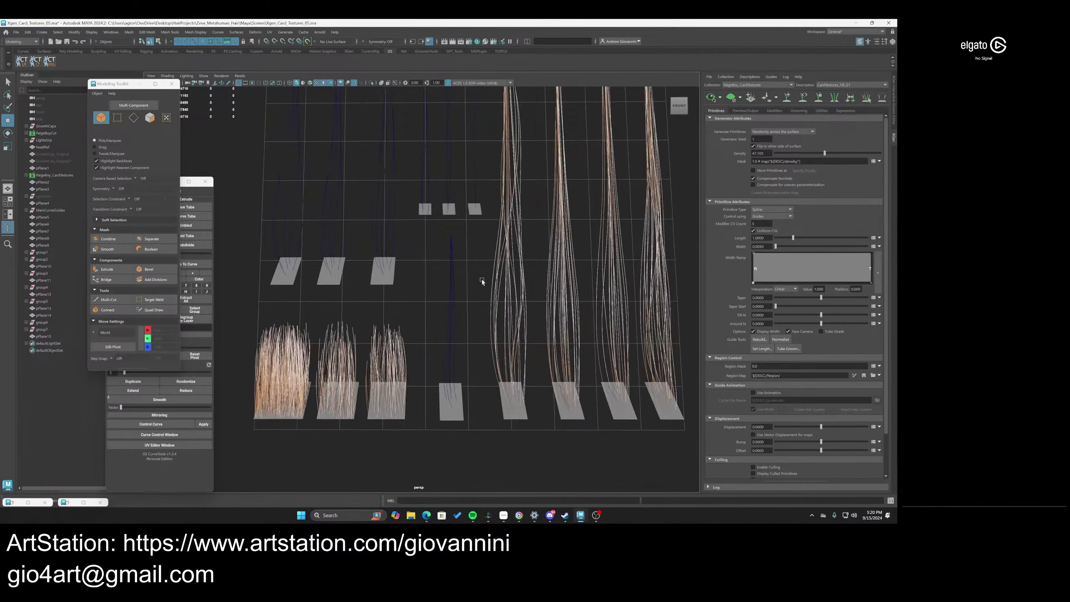
pyautogui.moveTo(467, 349); pyautogui.dragTo(436, 338)
pyautogui.keyDown('ctrl'); pyautogui.keyDown('shift'); pyautogui.moveTo(472, 423); pyautogui.dragTo(437, 362); pyautogui.keyUp('shift'); pyautogui.keyUp('ctrl')
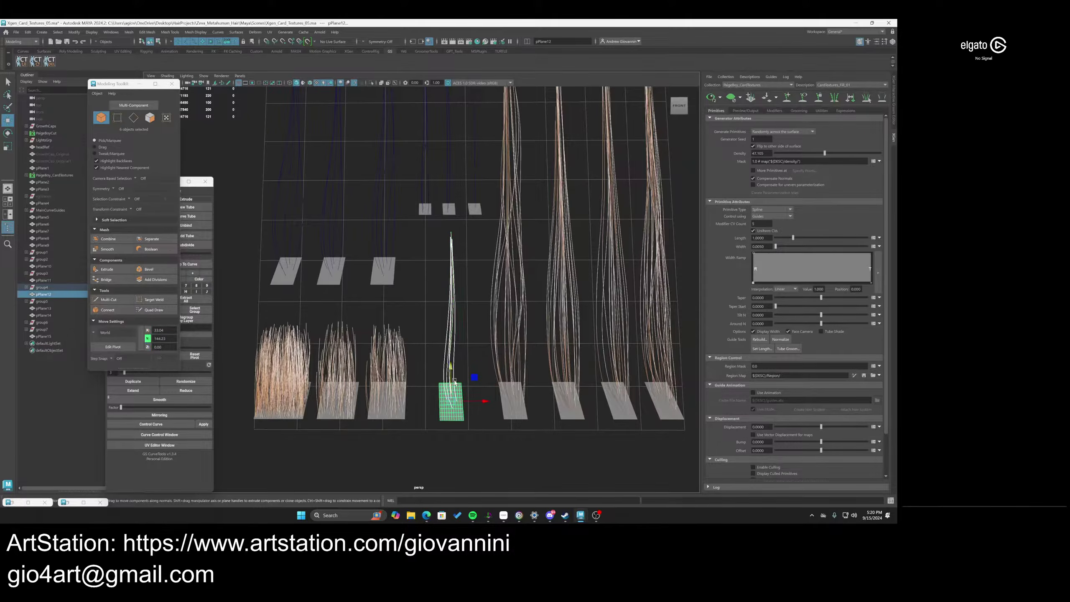
pyautogui.scroll(5, 483, 346)
pyautogui.scroll(-7, 482, 351)
pyautogui.keyDown('alt'); pyautogui.moveTo(456, 313); pyautogui.dragTo(441, 345, button='middle'); pyautogui.keyUp('alt')
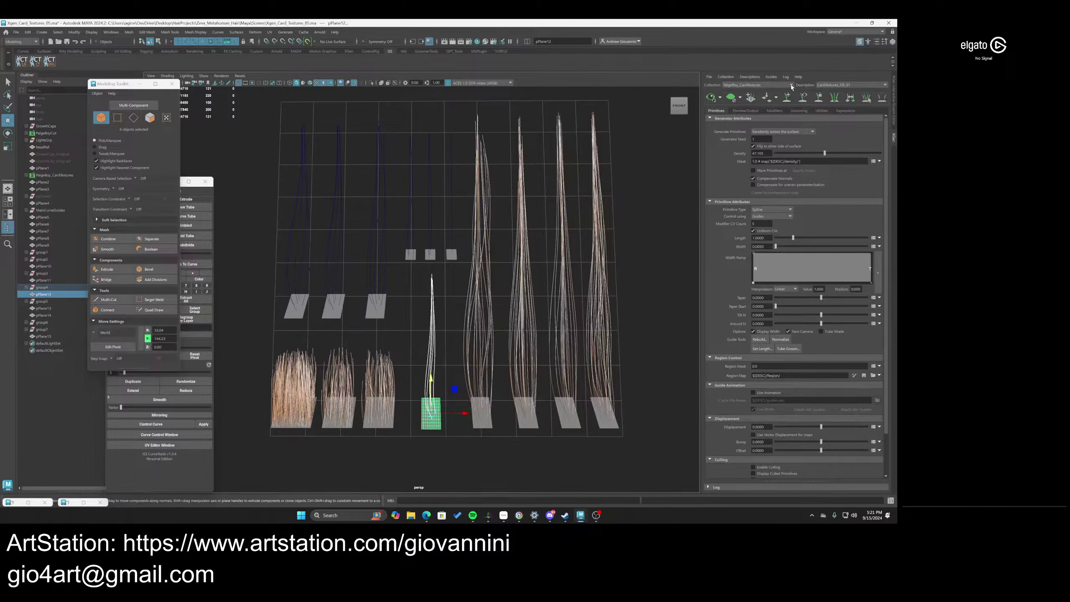
pyautogui.click(454, 431)
pyautogui.click(434, 426)
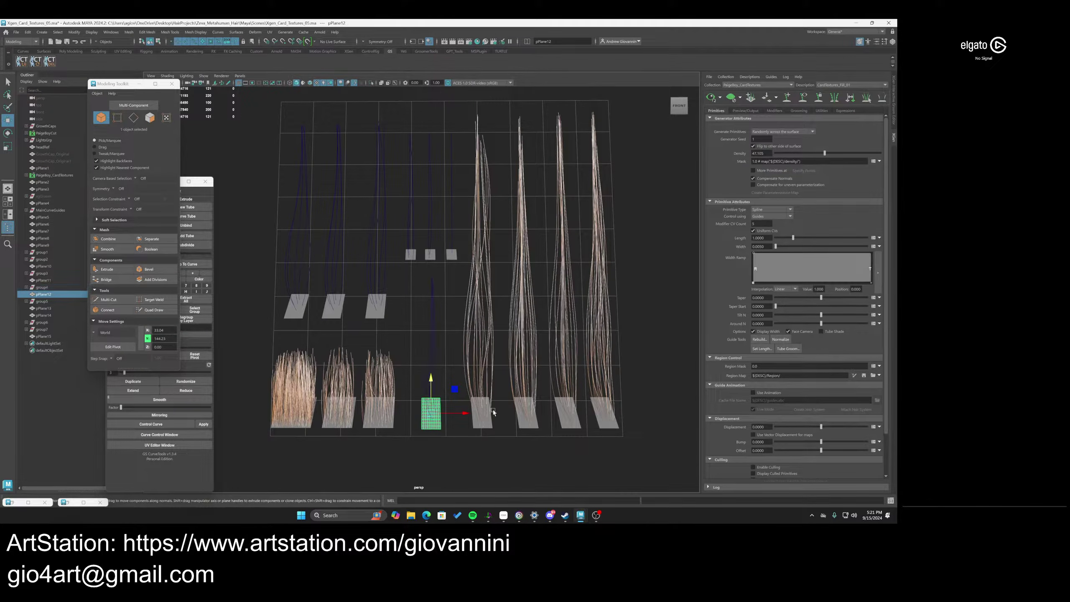
# Select the seven base planes that have guide curves but no XGen hair, including their curves, and delete their history
pyautogui.scroll(-4, 440, 402)
pyautogui.moveTo(591, 411); pyautogui.dragTo(304, 207)
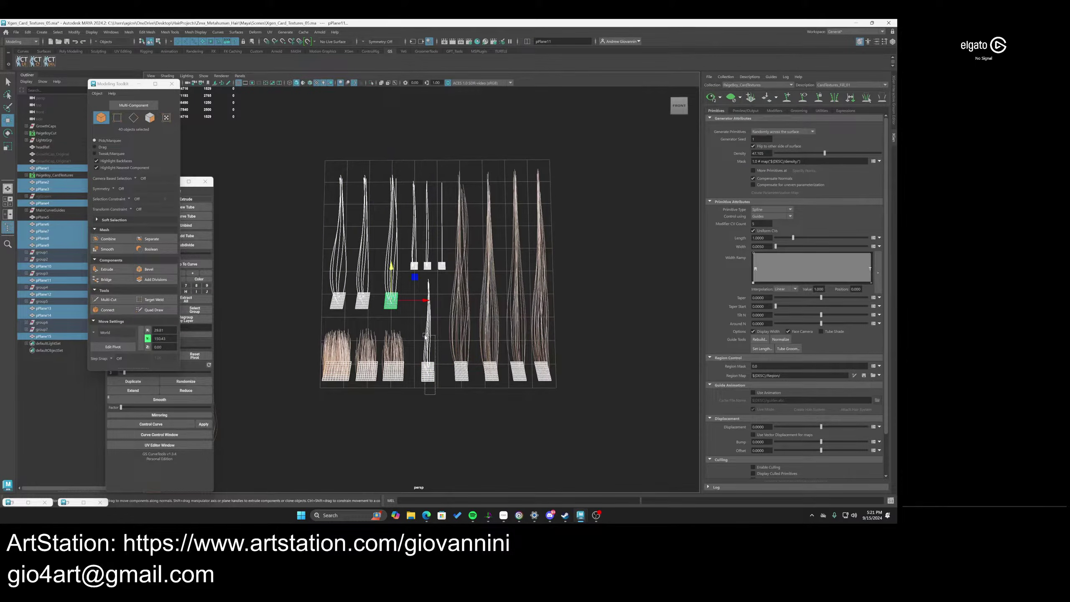
pyautogui.click(427, 371)
pyautogui.moveTo(452, 242); pyautogui.dragTo(295, 311)
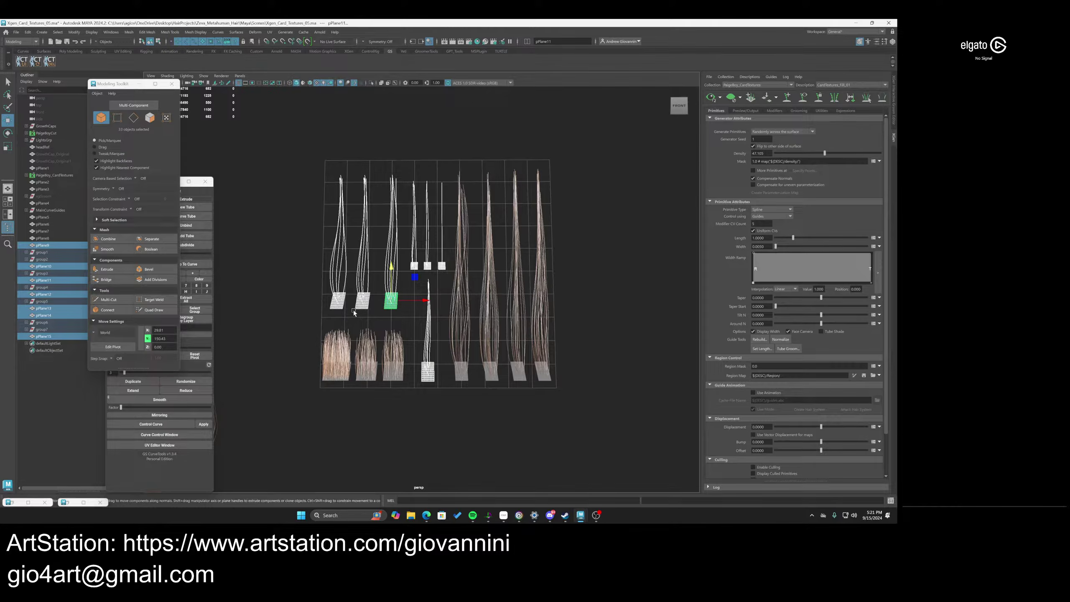
pyautogui.click(28, 32)
pyautogui.moveTo(78, 120)
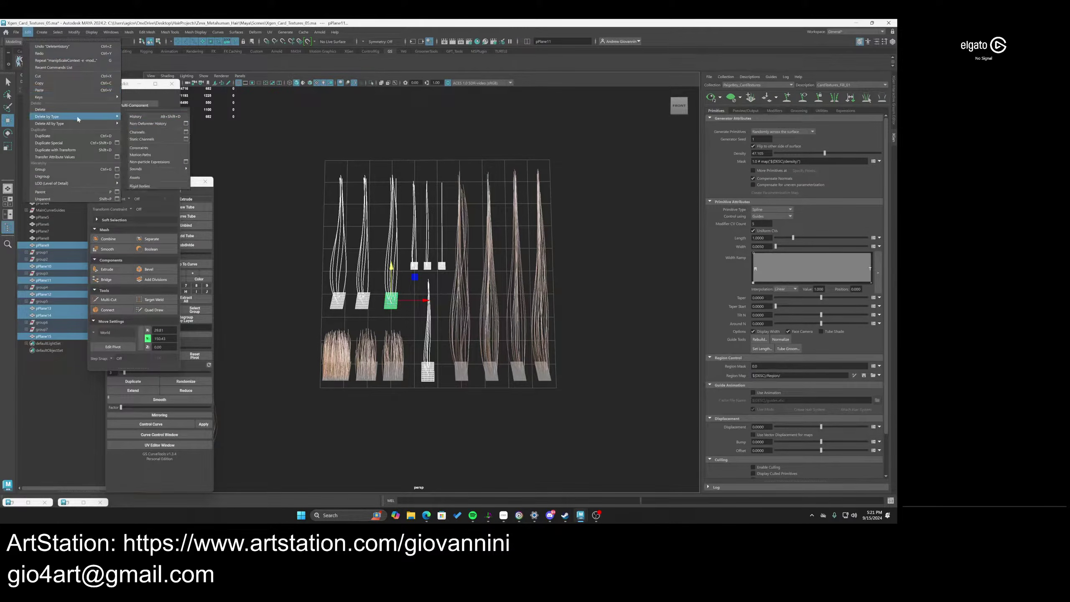
pyautogui.click(152, 118)
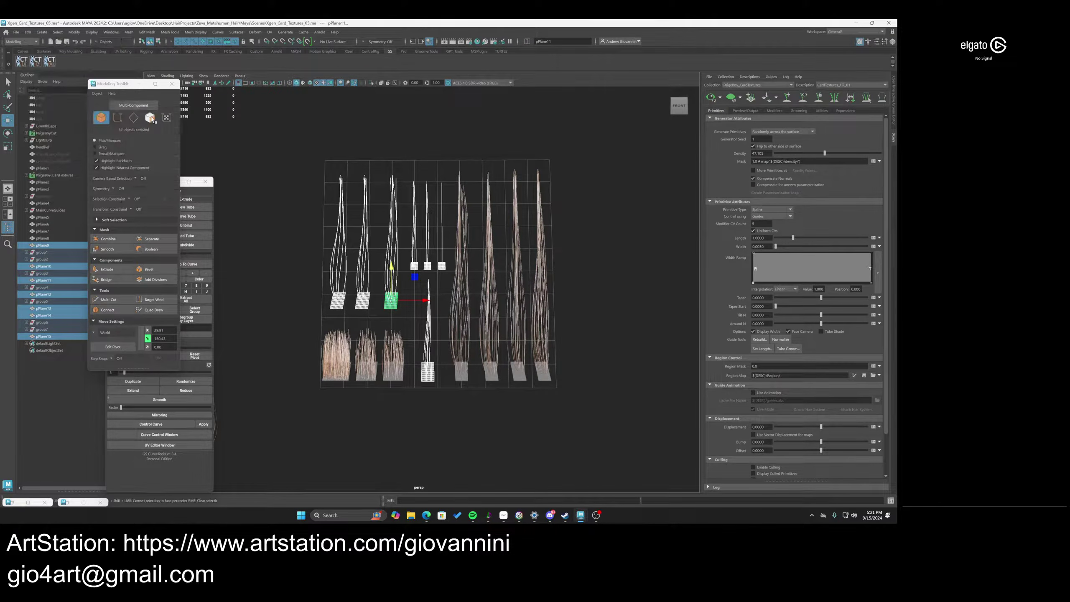
# Freeze the transformations of the selected base planes and guide curves, and clear the selection
pyautogui.click(73, 33)
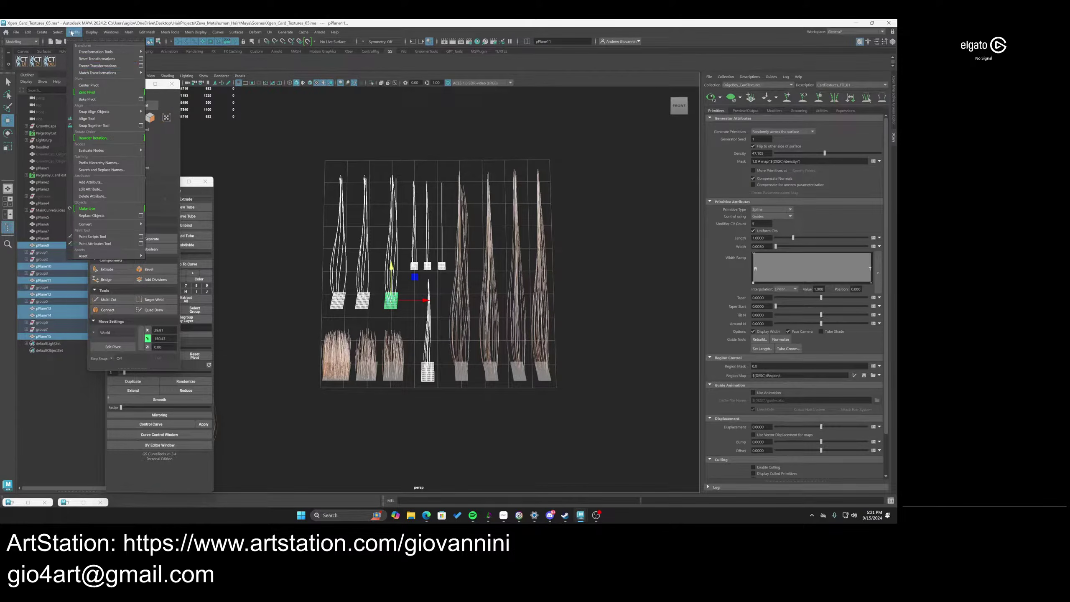
pyautogui.click(102, 66)
pyautogui.click(426, 421)
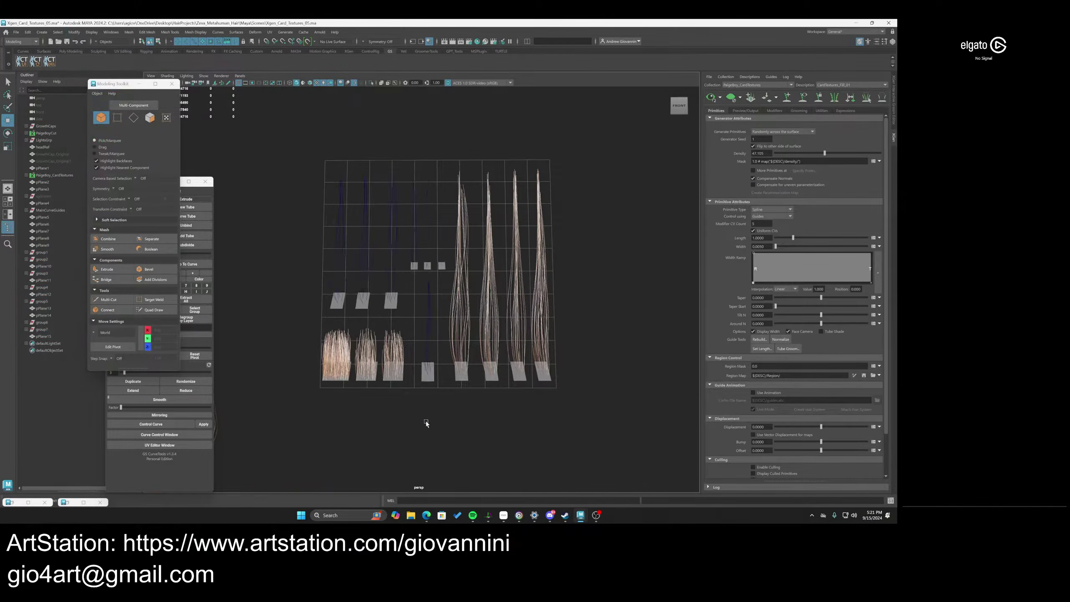
# Inspect the short strand's base plane and its guide curves up close
pyautogui.scroll(6, 446, 430)
pyautogui.click(450, 395)
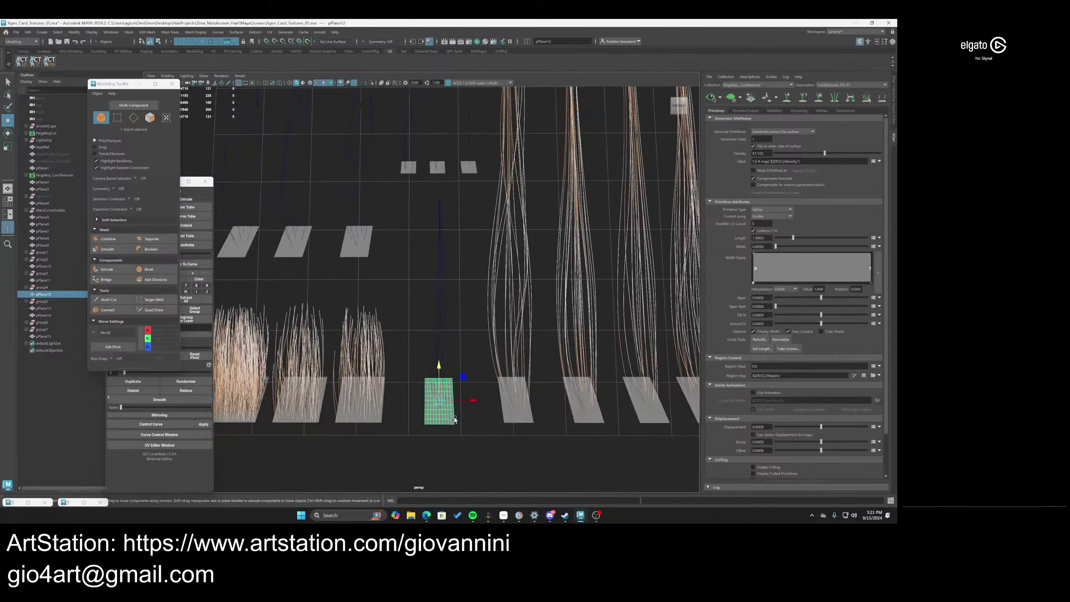
pyautogui.scroll(-2, 459, 358)
pyautogui.scroll(3, 465, 306)
pyautogui.click(438, 271)
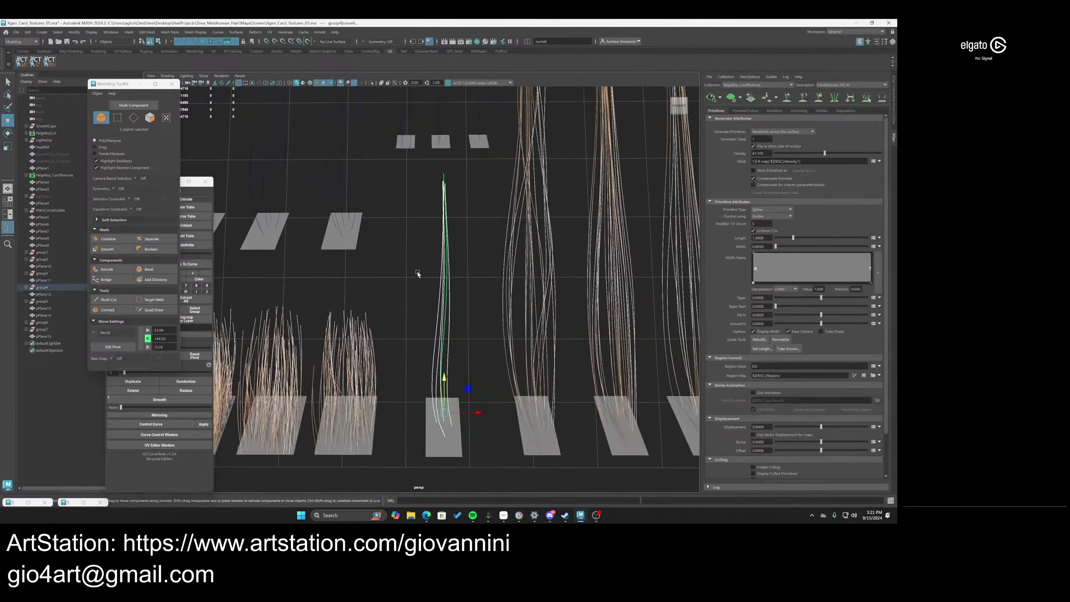
pyautogui.press('f')
pyautogui.moveTo(509, 182); pyautogui.dragTo(215, 171)
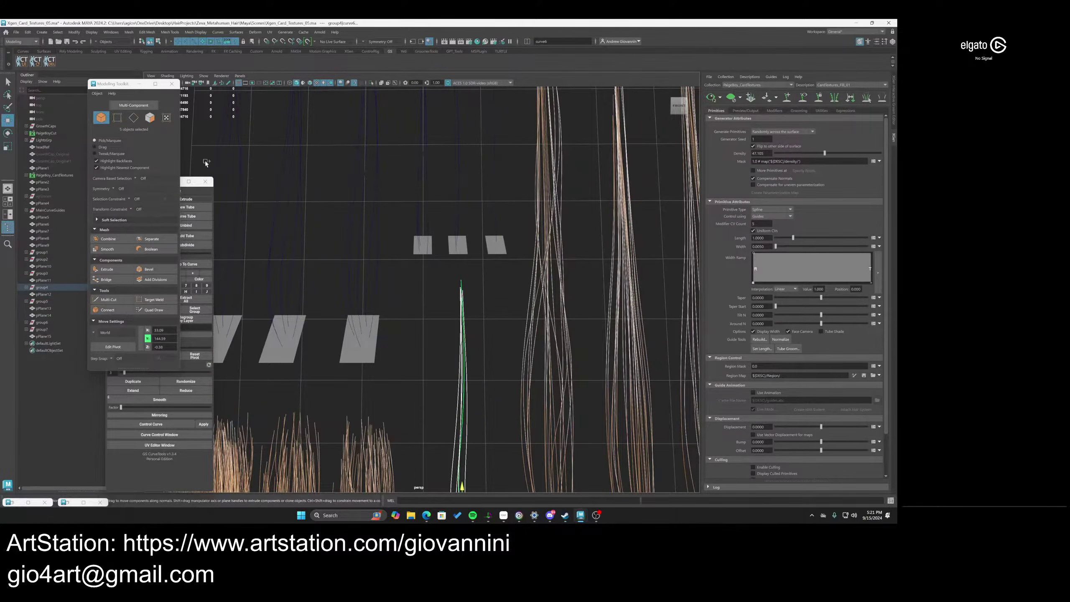
# Select the guide curves of all seven remaining strands and check their transform values
pyautogui.press('f')
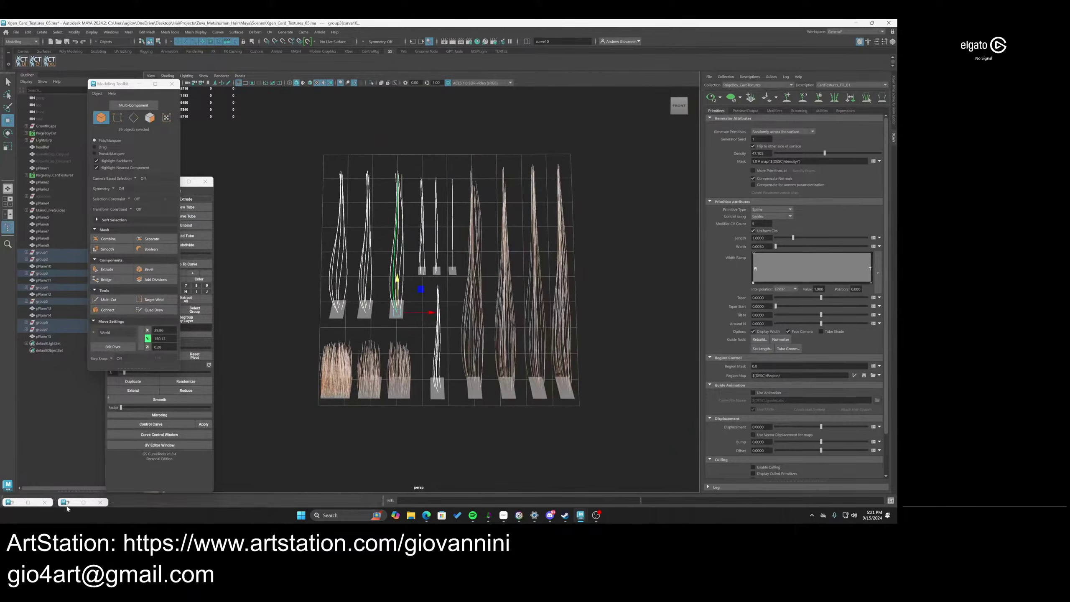
pyautogui.click(68, 502)
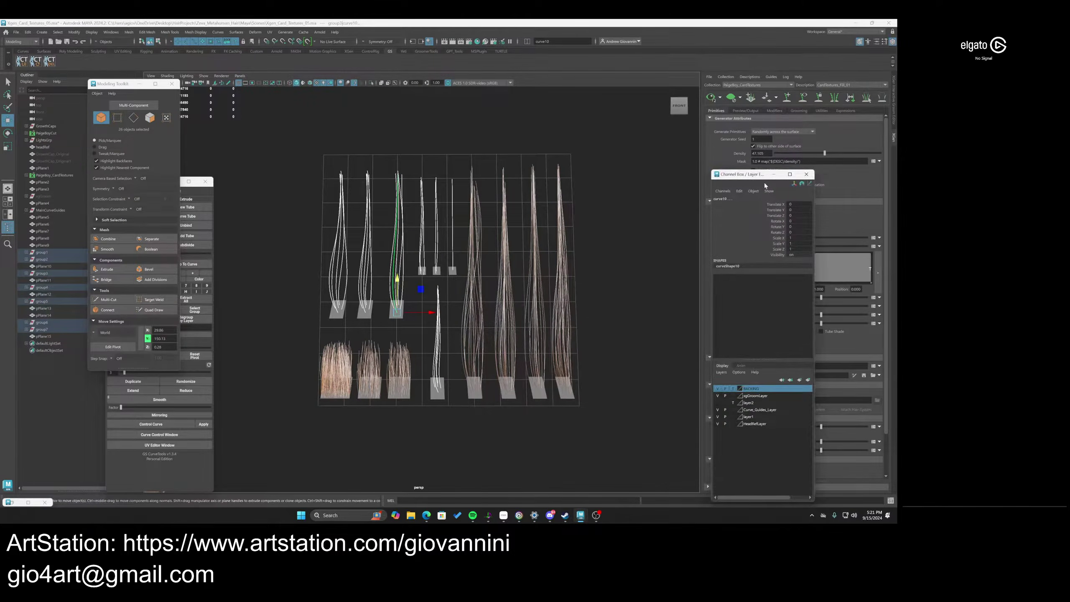
pyautogui.click(773, 174)
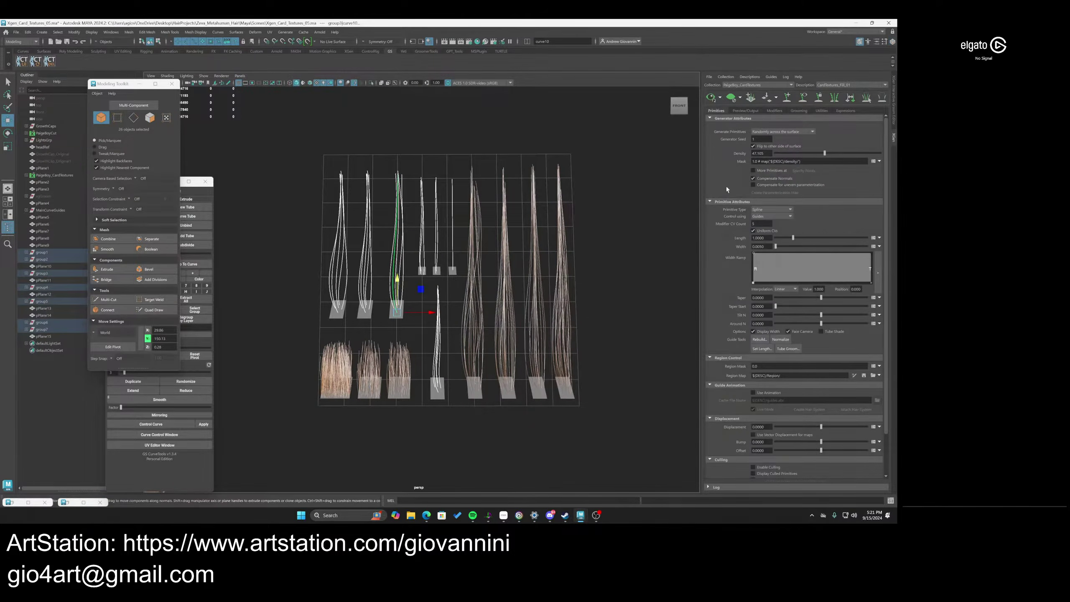
# Rebuild the selected guide curves with GS CurveTools, using the maximum rebuild amount
pyautogui.click(213, 189)
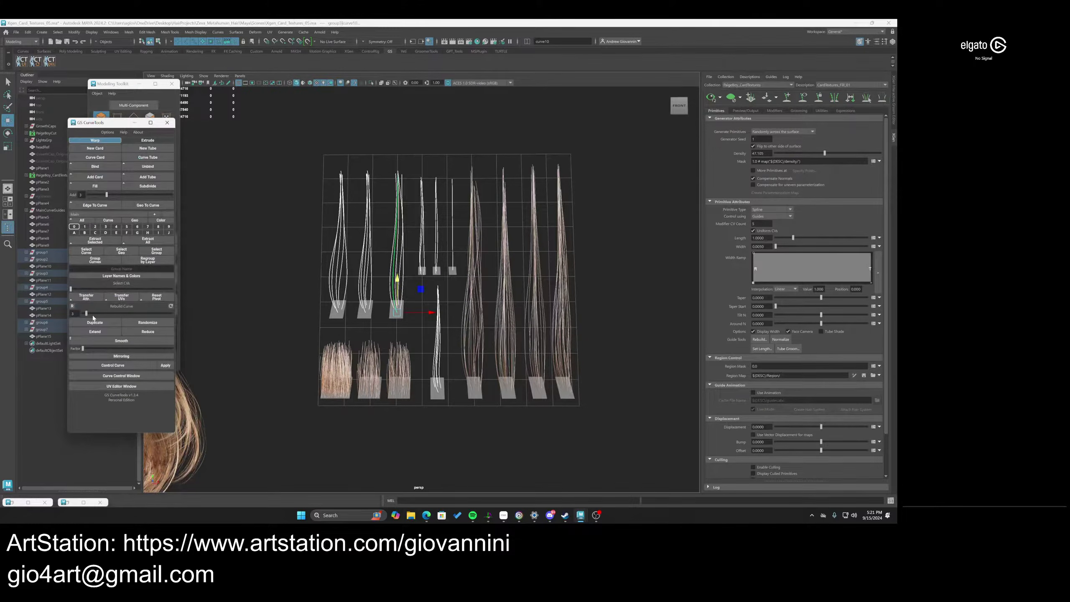
pyautogui.click(218, 32)
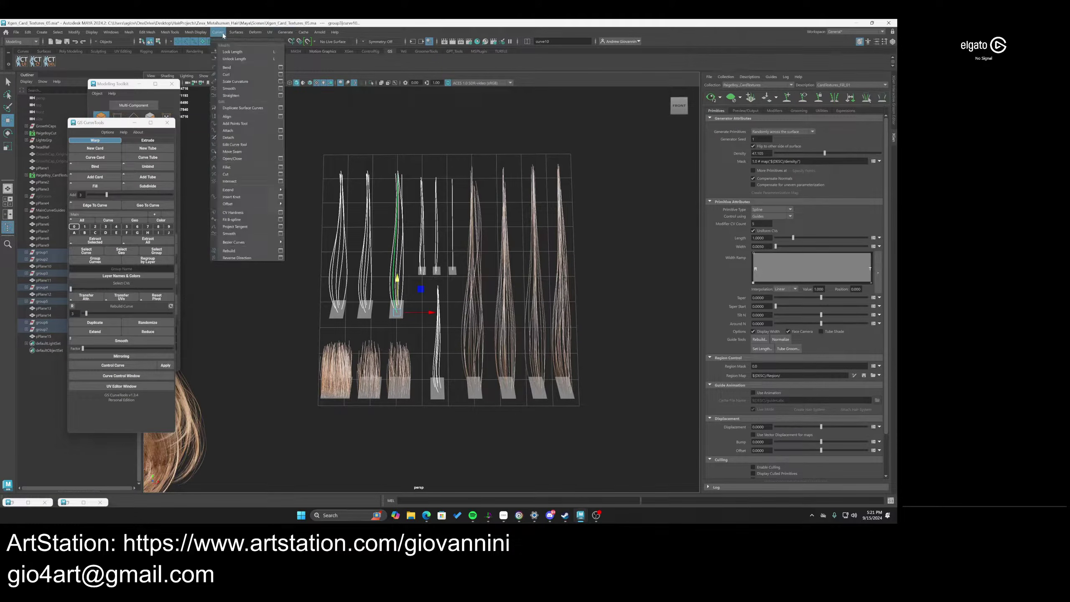
pyautogui.click(281, 250)
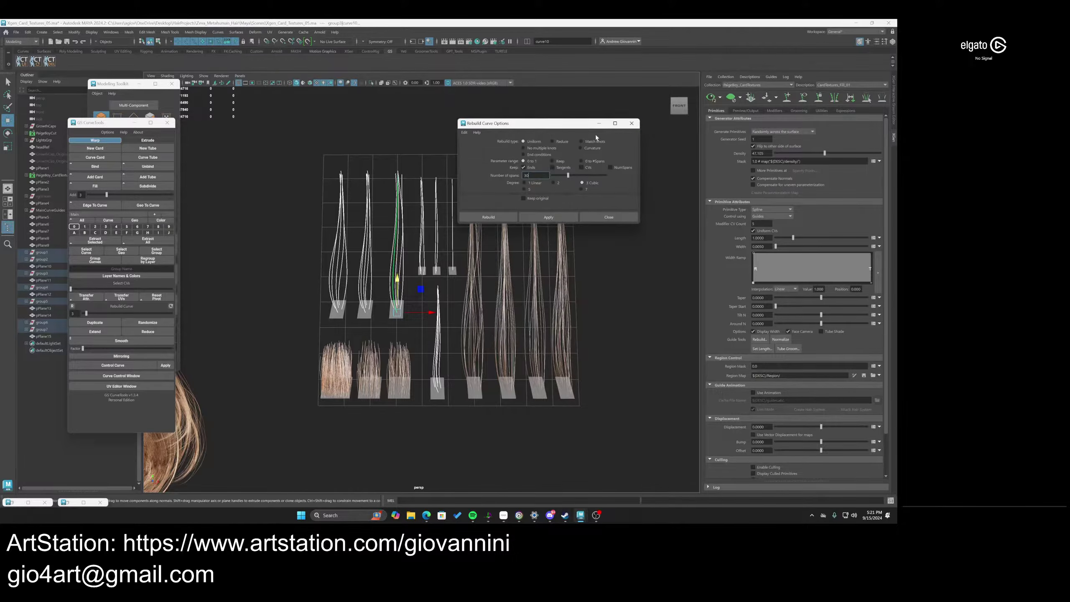
pyautogui.click(632, 124)
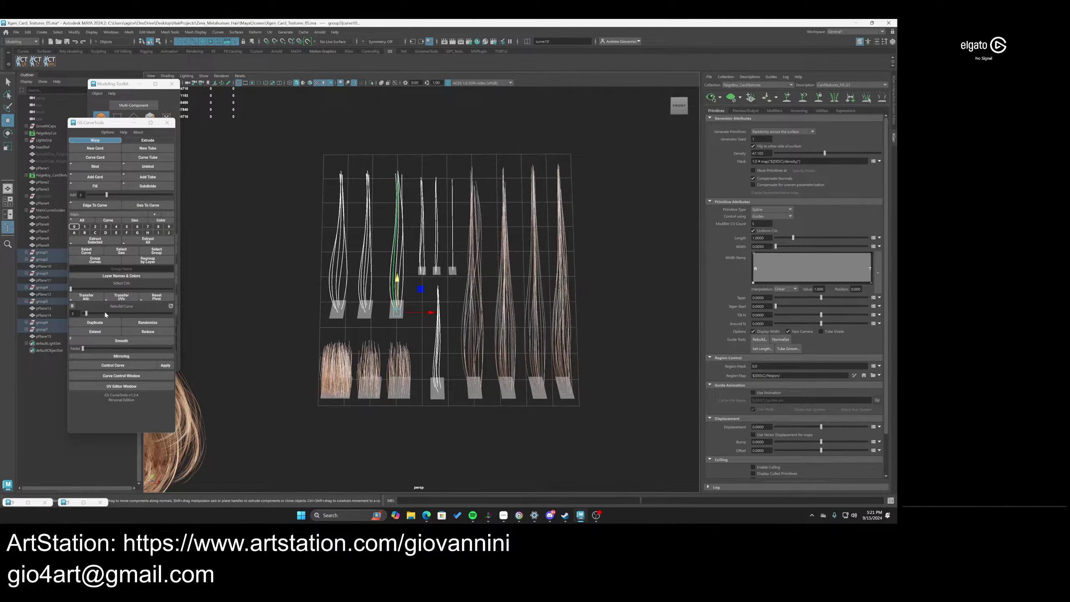
pyautogui.moveTo(105, 315); pyautogui.dragTo(193, 319)
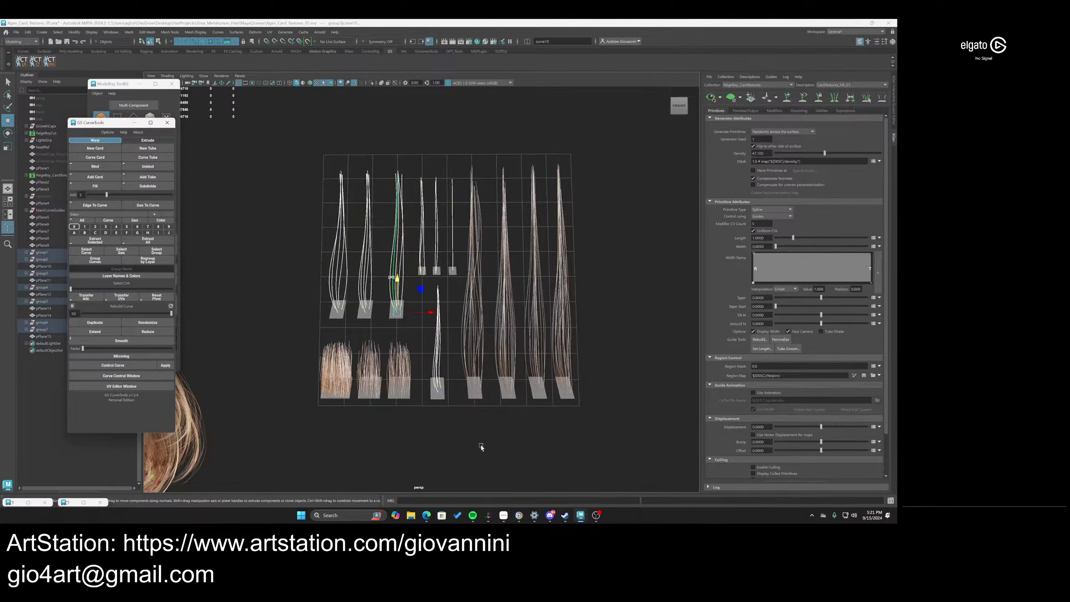
# Examine the rebuilt guide curves, the base planes and the existing XGen strands from several angles
pyautogui.click(454, 444)
pyautogui.scroll(8, 471, 435)
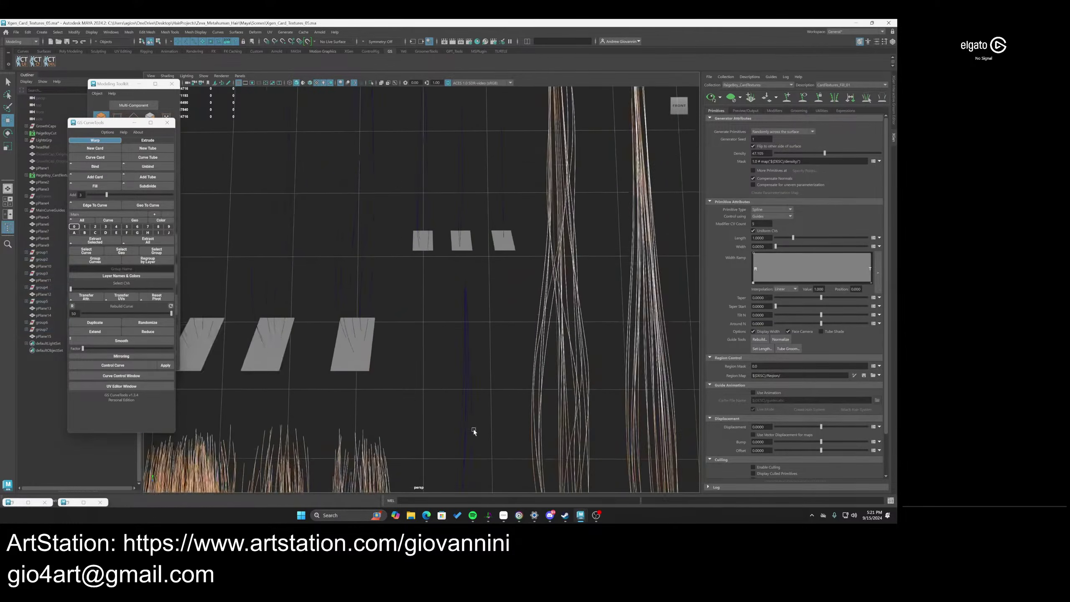
pyautogui.scroll(-4, 478, 390)
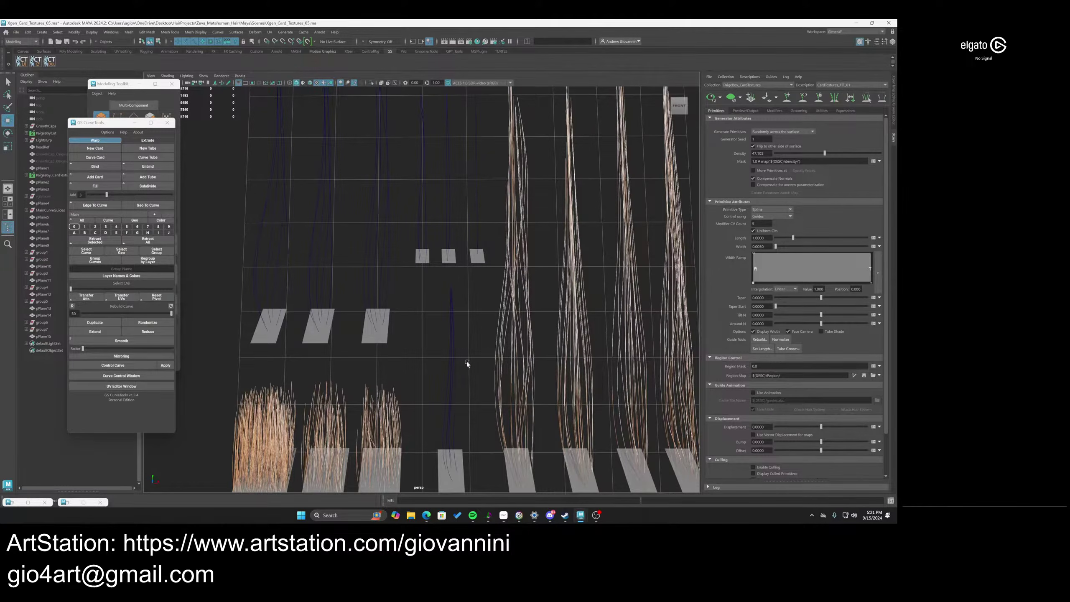
pyautogui.scroll(-6, 472, 363)
pyautogui.keyDown('alt'); pyautogui.moveTo(484, 345); pyautogui.dragTo(531, 379, button='middle'); pyautogui.keyUp('alt')
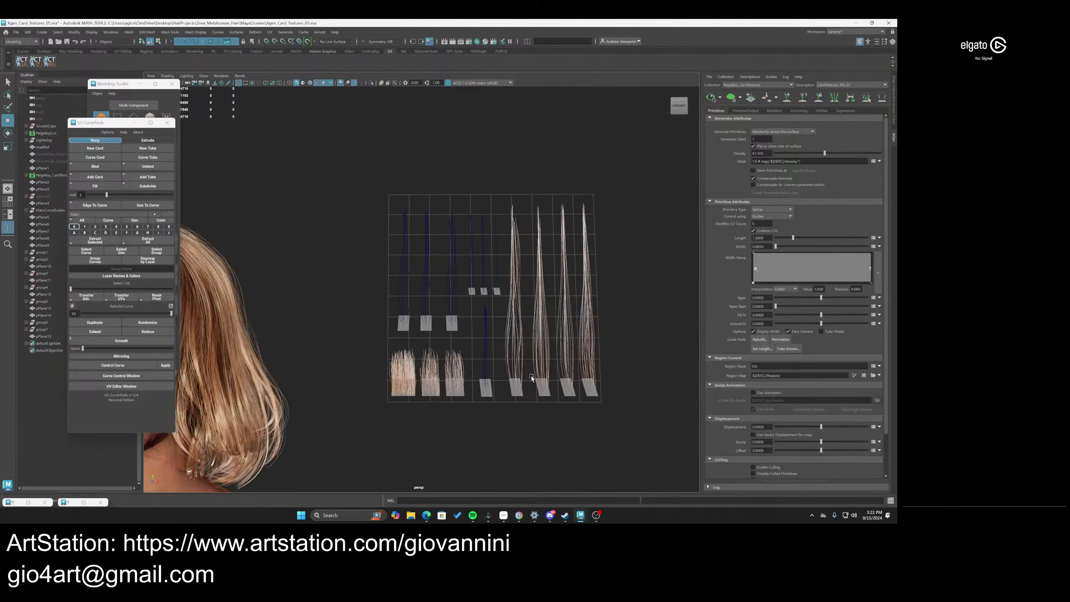
pyautogui.scroll(2, 528, 379)
pyautogui.scroll(2, 528, 372)
pyautogui.keyDown('alt'); pyautogui.moveTo(527, 372); pyautogui.dragTo(499, 351); pyautogui.keyUp('alt')
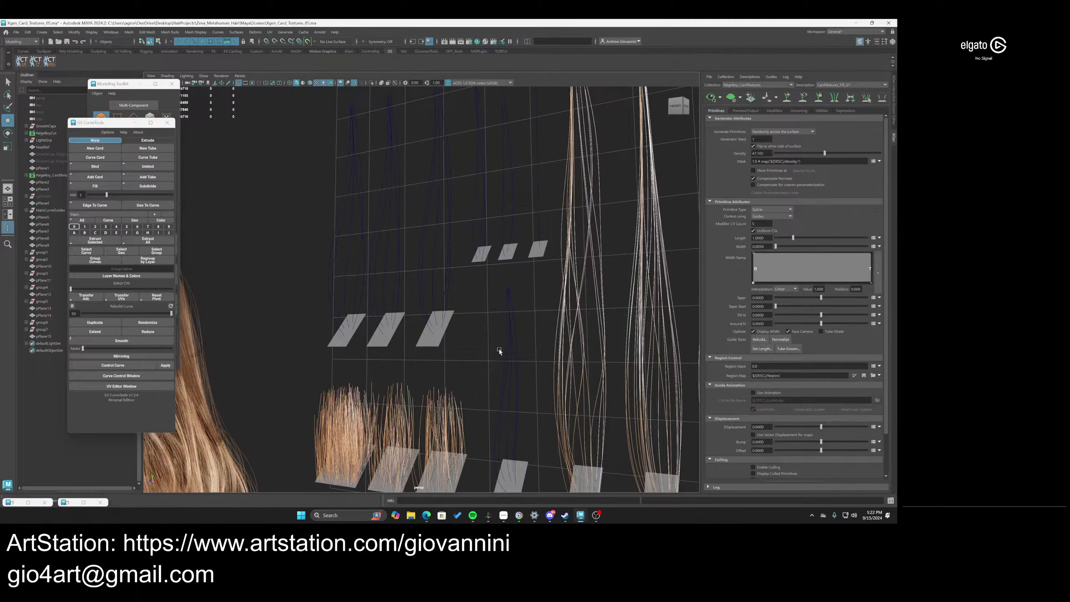
pyautogui.scroll(-3, 506, 365)
pyautogui.keyDown('alt'); pyautogui.moveTo(651, 223); pyautogui.dragTo(595, 250, button='middle'); pyautogui.keyUp('alt')
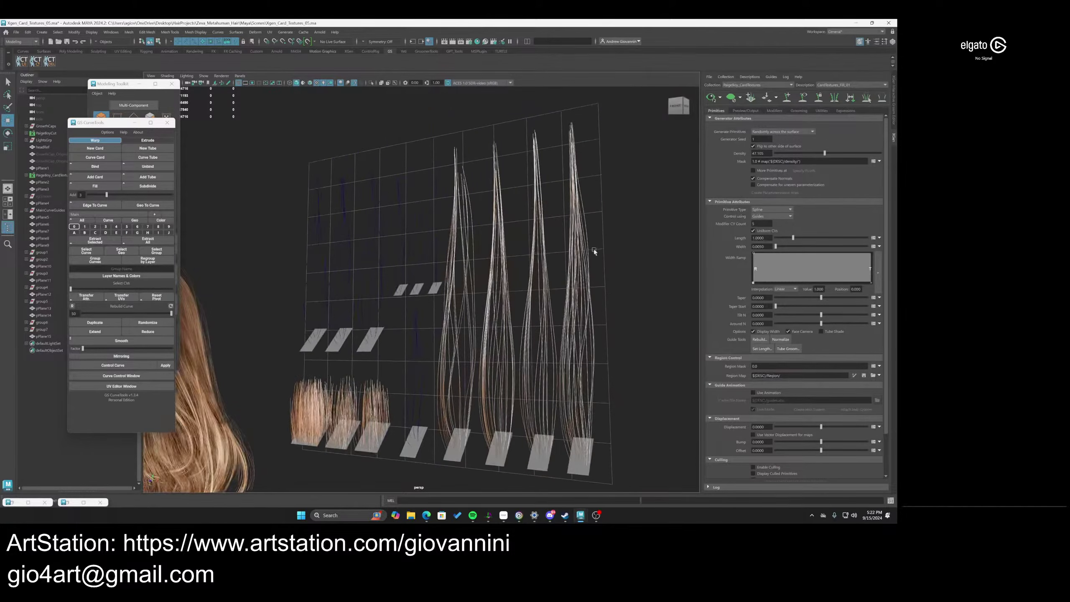
pyautogui.keyDown('alt'); pyautogui.moveTo(521, 361); pyautogui.dragTo(505, 344); pyautogui.keyUp('alt')
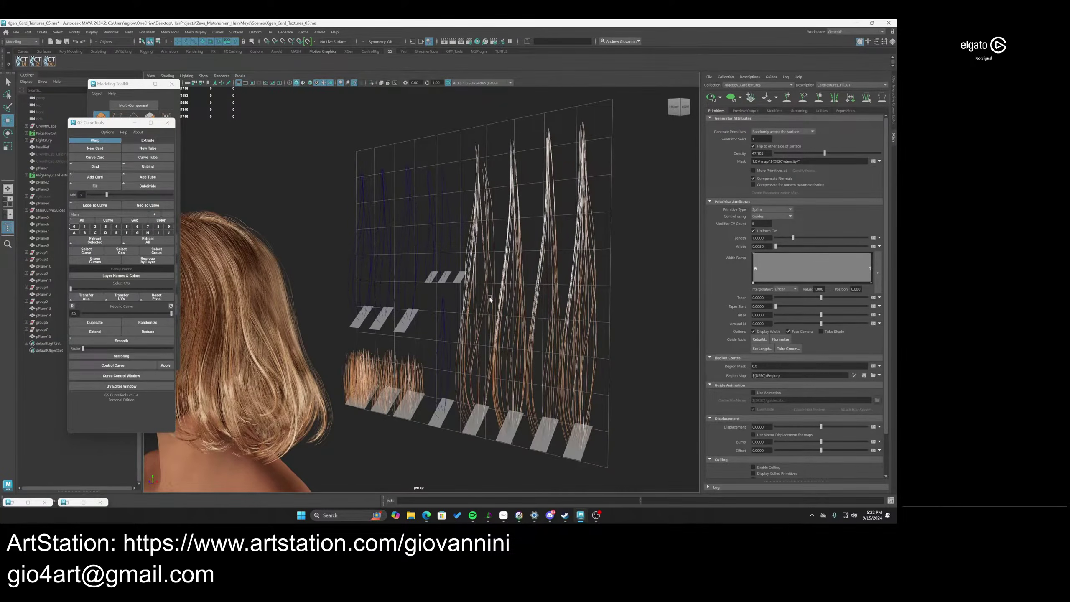
pyautogui.scroll(6, 489, 296)
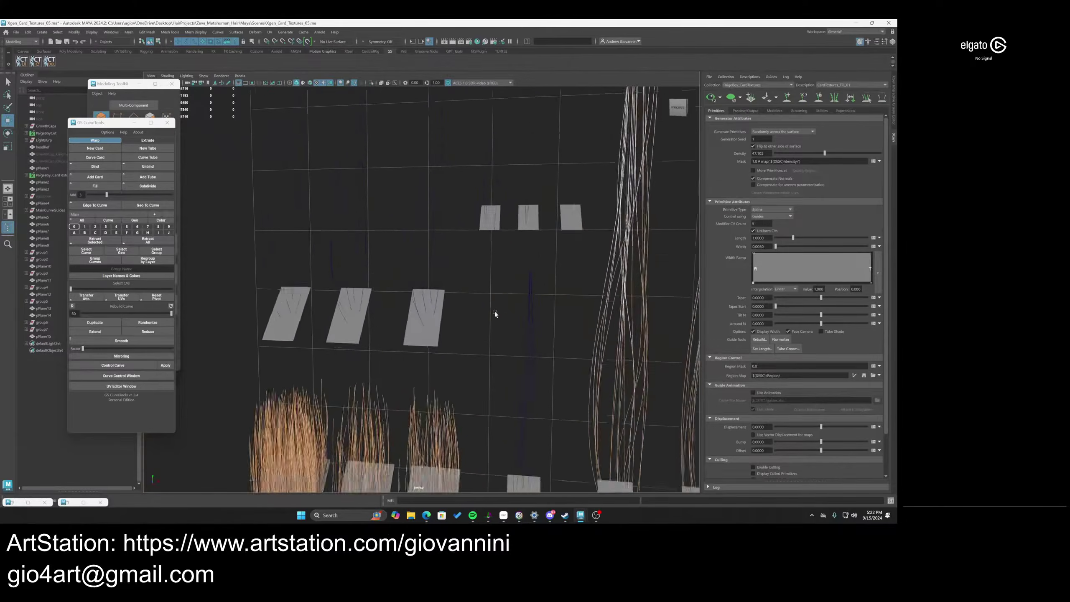
pyautogui.keyDown('alt'); pyautogui.moveTo(495, 313); pyautogui.dragTo(455, 253, button='middle'); pyautogui.keyUp('alt')
# Create an XGen spline description named Tertiary1 on the short strand's base plane, in the existing CardTextures collection, controlled by placing and shaping guides
pyautogui.scroll(5, 479, 361)
pyautogui.keyDown('alt'); pyautogui.moveTo(484, 362); pyautogui.dragTo(480, 319, button='middle'); pyautogui.keyUp('alt')
pyautogui.moveTo(479, 318); pyautogui.dragTo(430, 275)
pyautogui.keyDown('alt'); pyautogui.moveTo(485, 346); pyautogui.dragTo(461, 401); pyautogui.keyUp('alt')
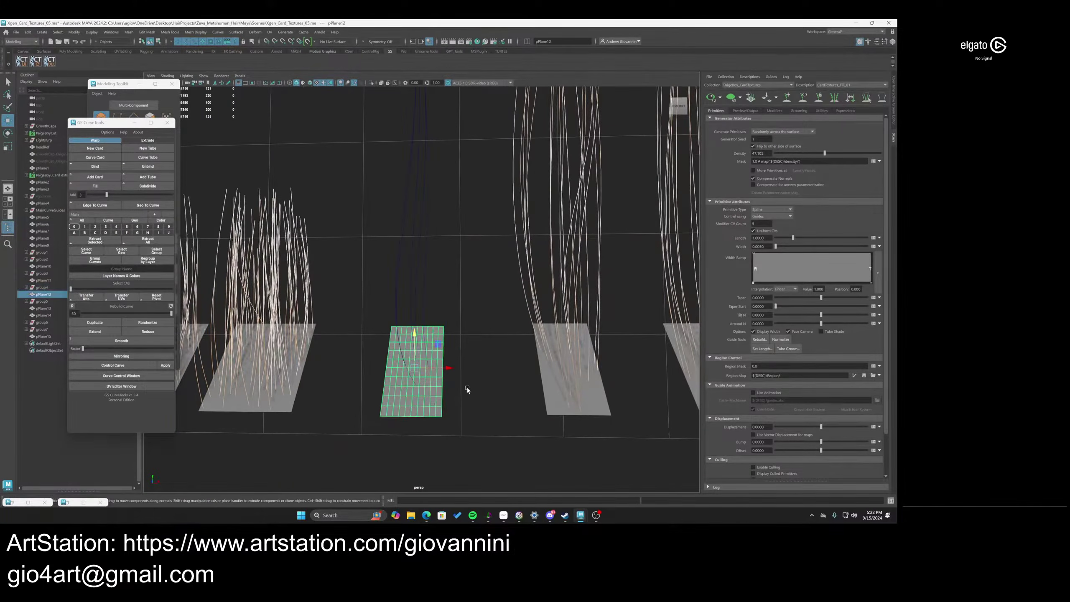
pyautogui.click(749, 77)
pyautogui.click(766, 86)
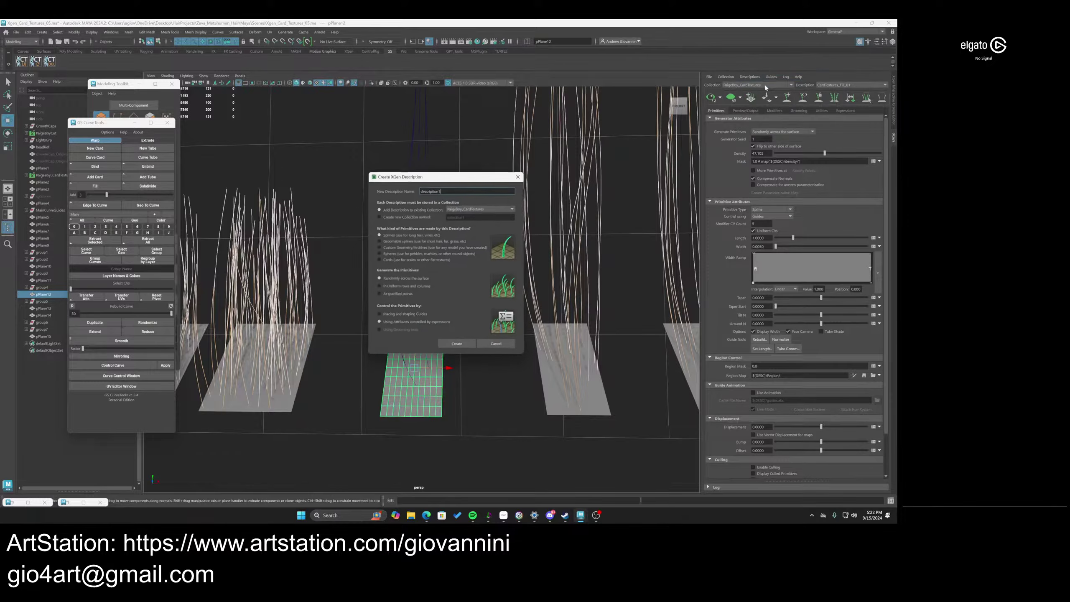
pyautogui.moveTo(464, 180); pyautogui.dragTo(541, 177)
pyautogui.doubleClick(521, 189)
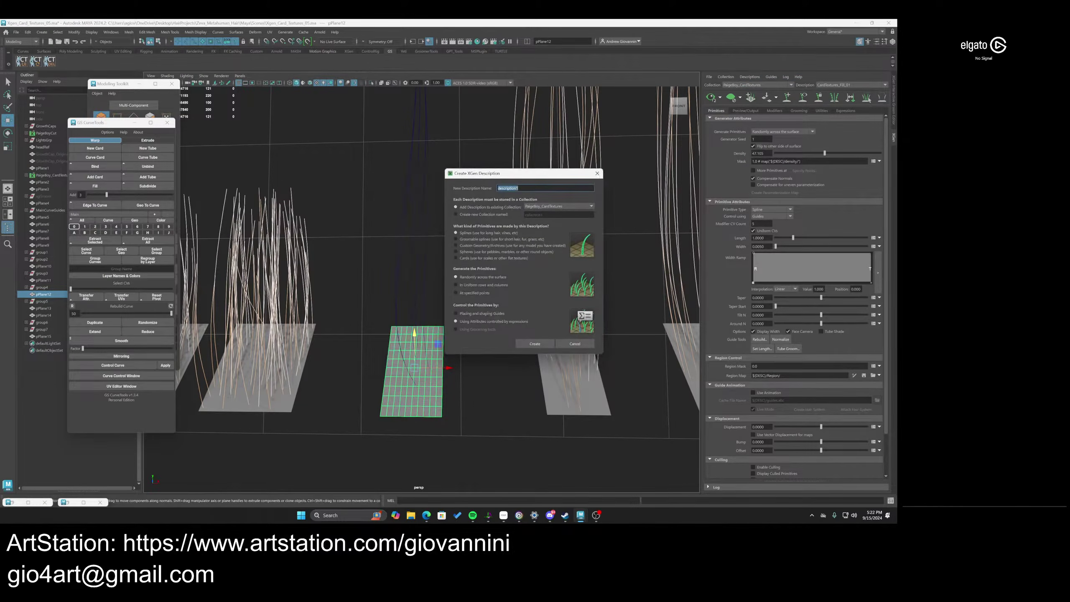
pyautogui.write('Tertiary1')
pyautogui.click(483, 314)
pyautogui.click(534, 343)
# Select the short strand's guide curves and show the XGen utilities for converting curves to guides
pyautogui.scroll(-5, 481, 261)
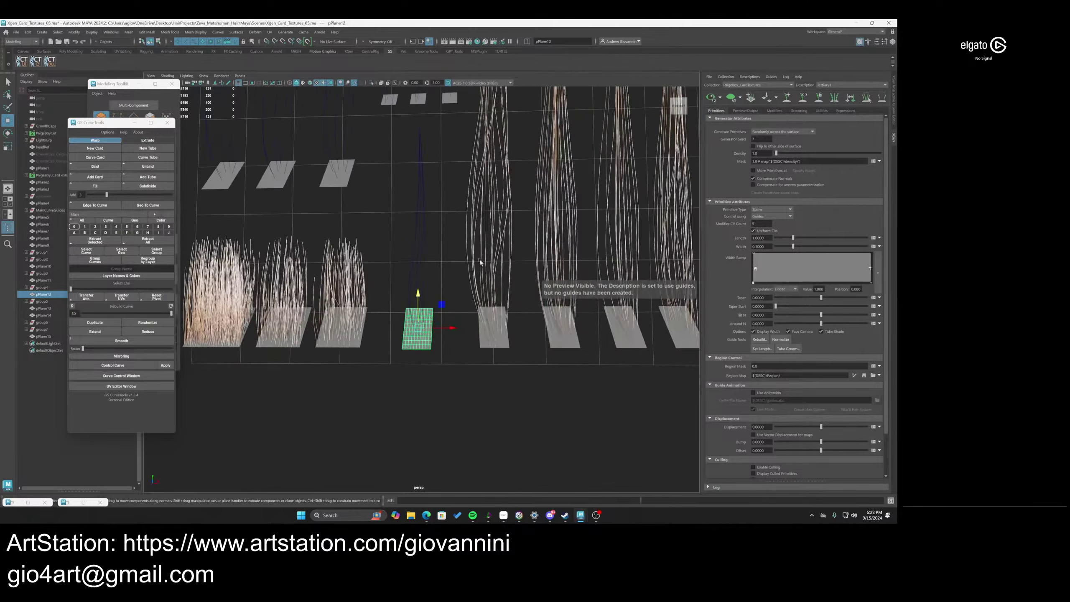
pyautogui.scroll(5, 480, 261)
pyautogui.click(414, 279)
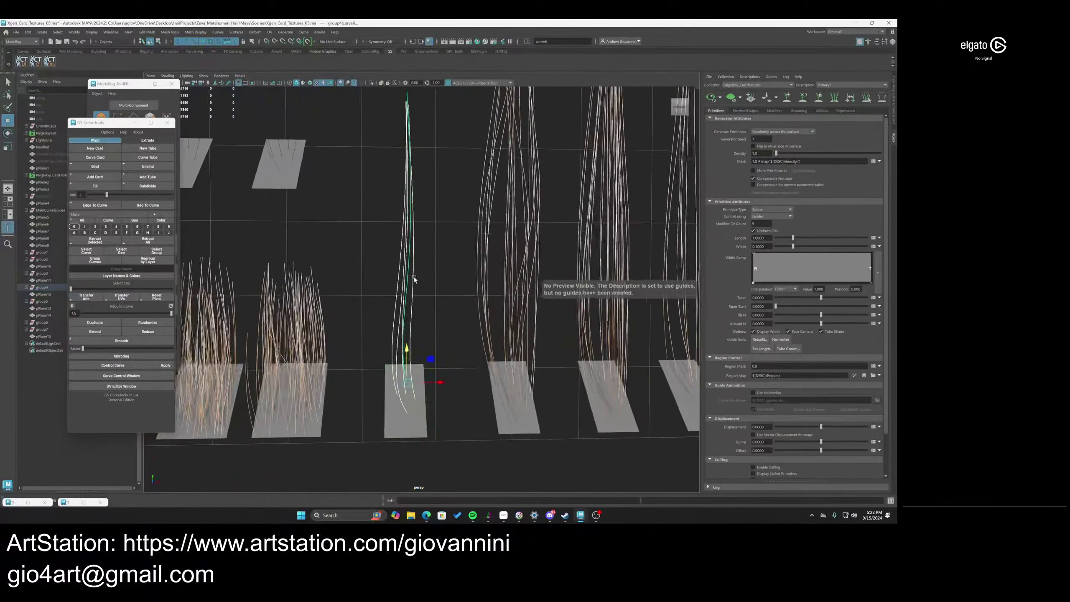
pyautogui.scroll(2, 415, 279)
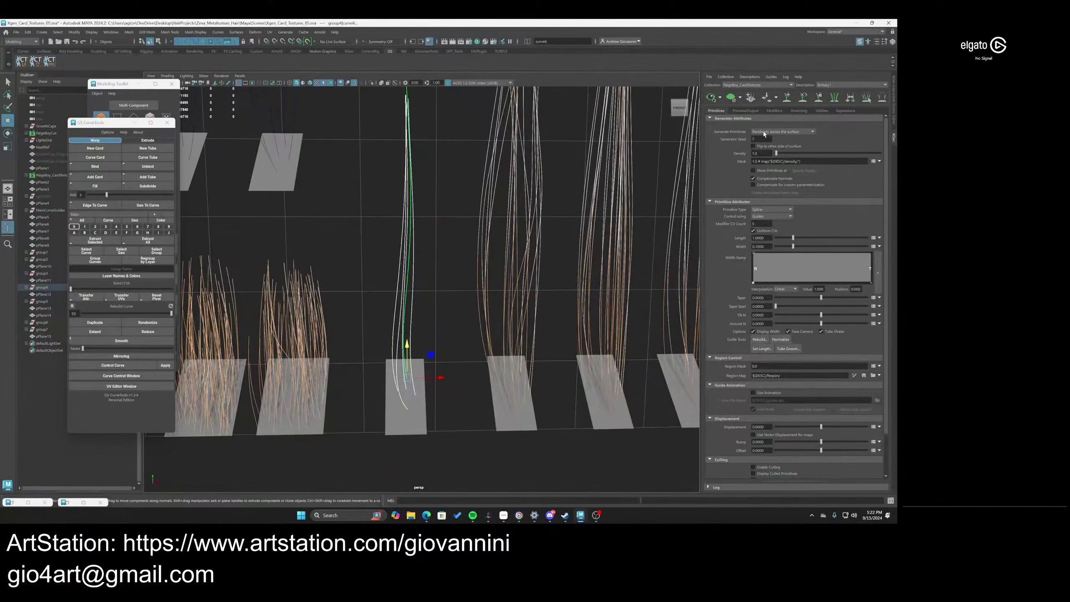
pyautogui.click(821, 111)
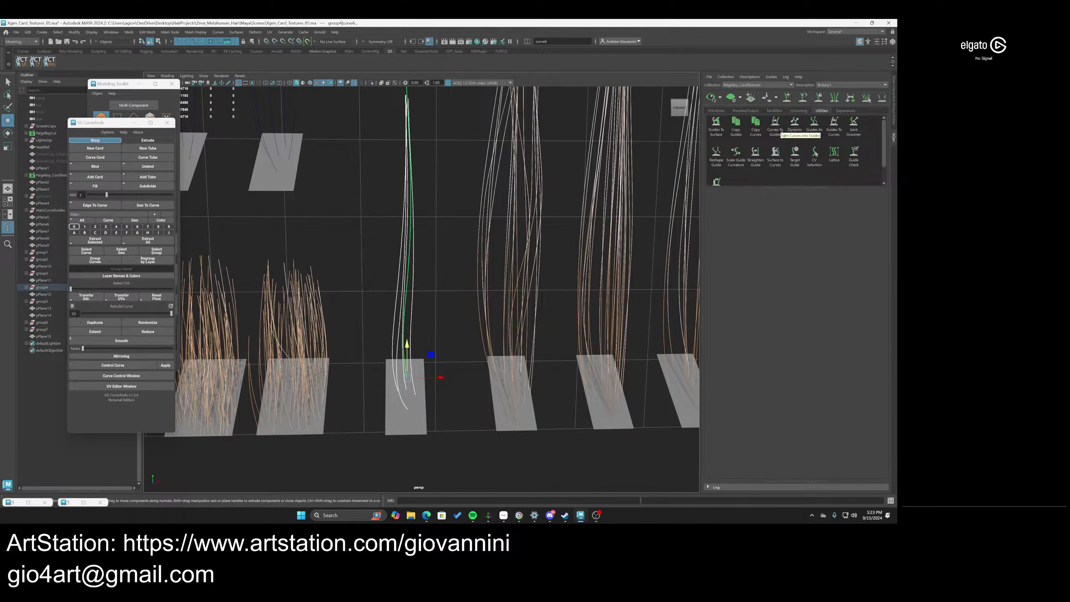
# Select only the short strand's outer guide curve and rebuild it with a low rebuild amount, leaving few control points
pyautogui.keyDown('alt'); pyautogui.moveTo(386, 278); pyautogui.dragTo(456, 293); pyautogui.keyUp('alt')
pyautogui.rightClick(457, 293)
pyautogui.moveTo(457, 294); pyautogui.dragTo(418, 293, button='right')
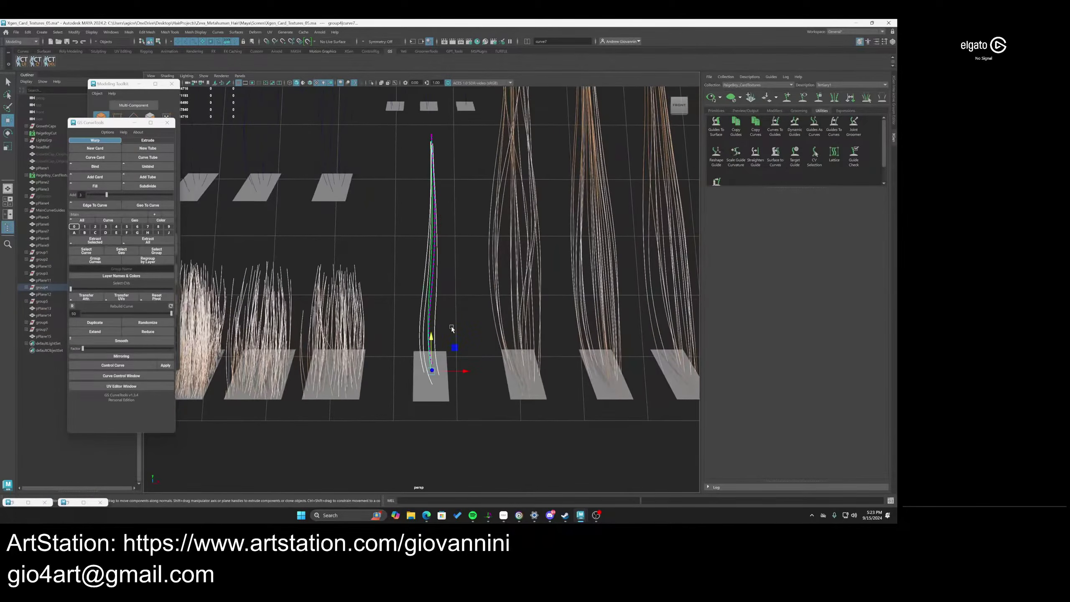
pyautogui.hotkey('ctrl', 'z')
pyautogui.click(436, 313)
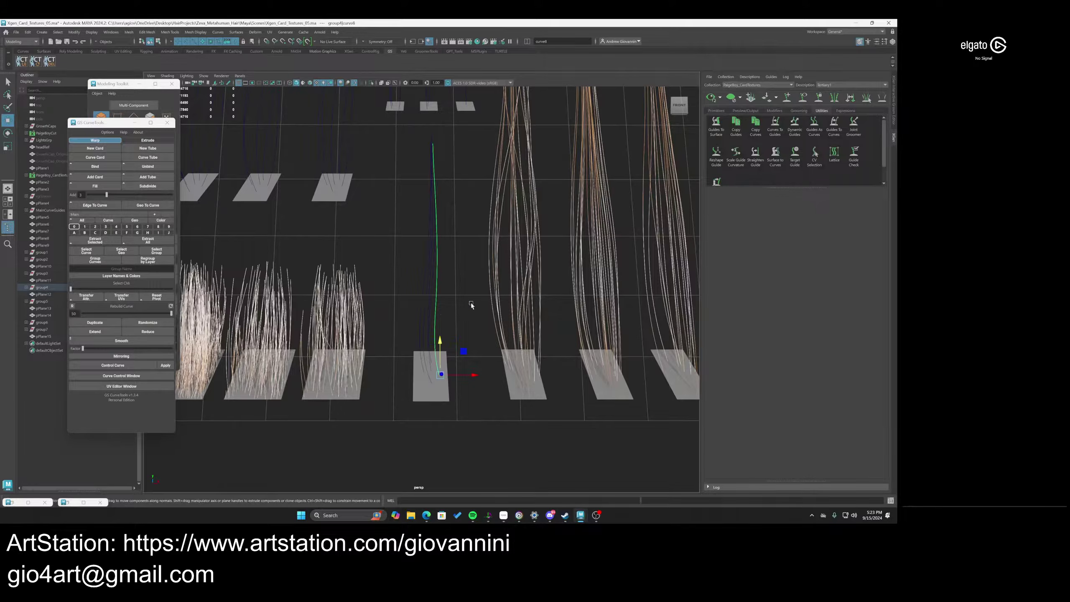
pyautogui.click(90, 314)
pyautogui.moveTo(90, 315); pyautogui.dragTo(88, 316)
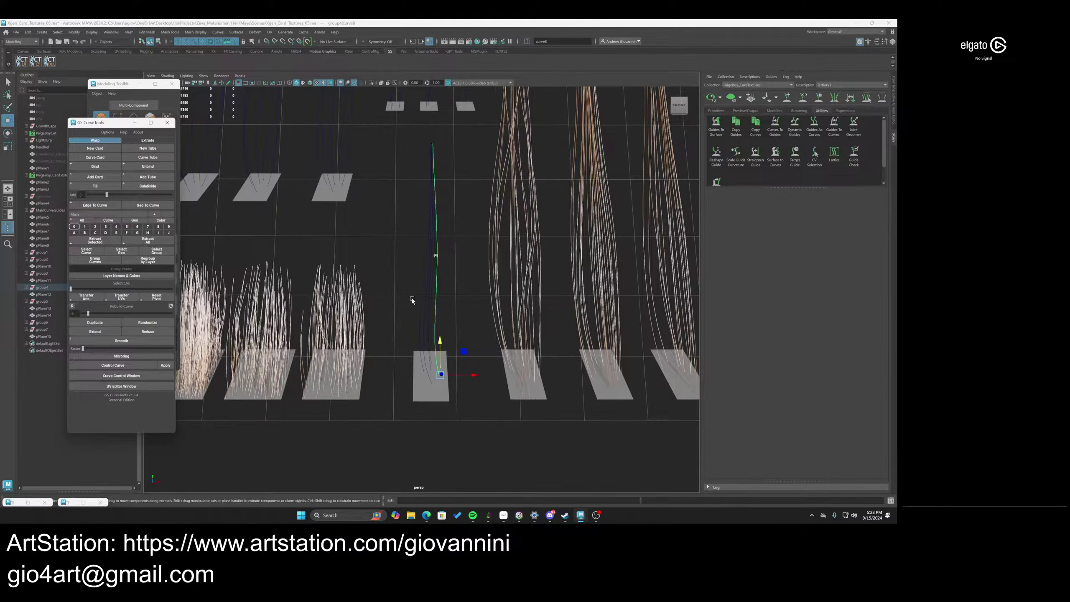
# Move the lower control vertices of the short strand's outer guide curve slightly outward to widen the clump
pyautogui.press('F8')
pyautogui.moveTo(456, 361); pyautogui.dragTo(410, 306)
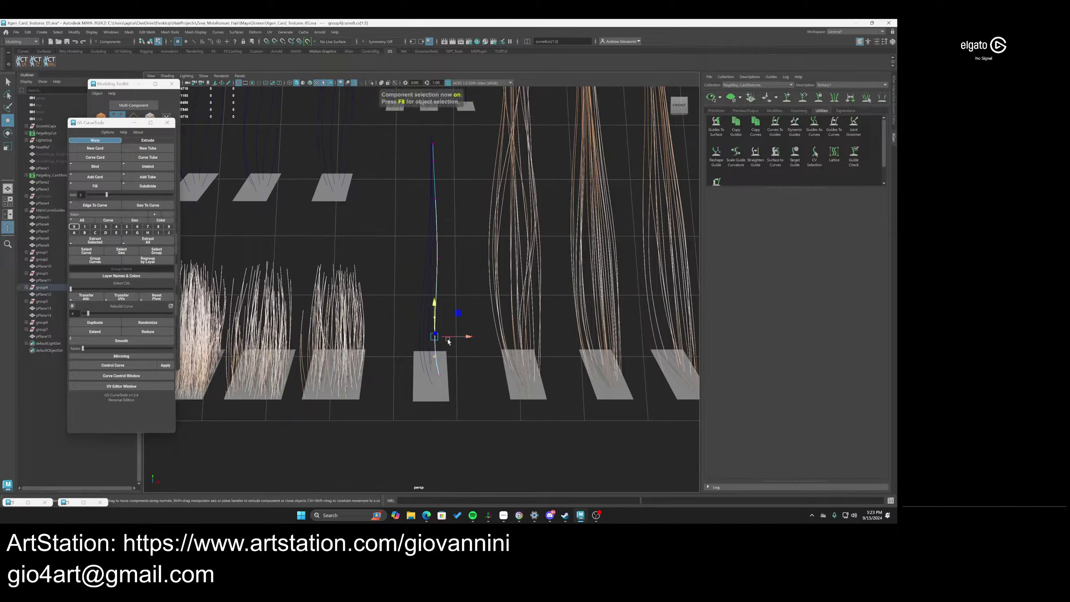
pyautogui.moveTo(448, 342); pyautogui.dragTo(455, 342)
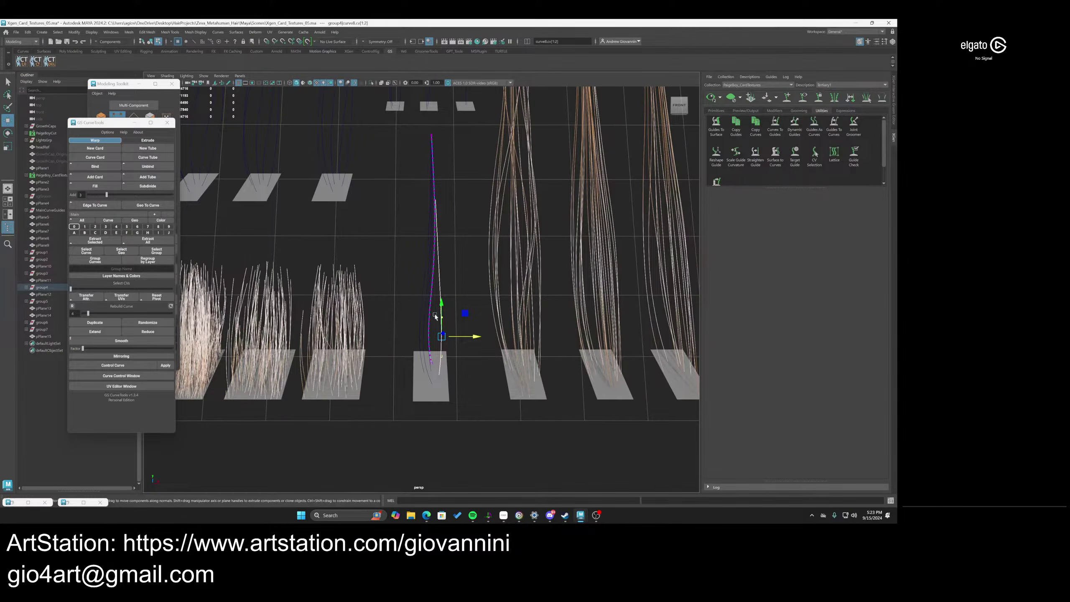
# Select the short strand's guide curves together and rebuild them with the same low rebuild amount
pyautogui.moveTo(386, 292); pyautogui.dragTo(419, 282, button='right')
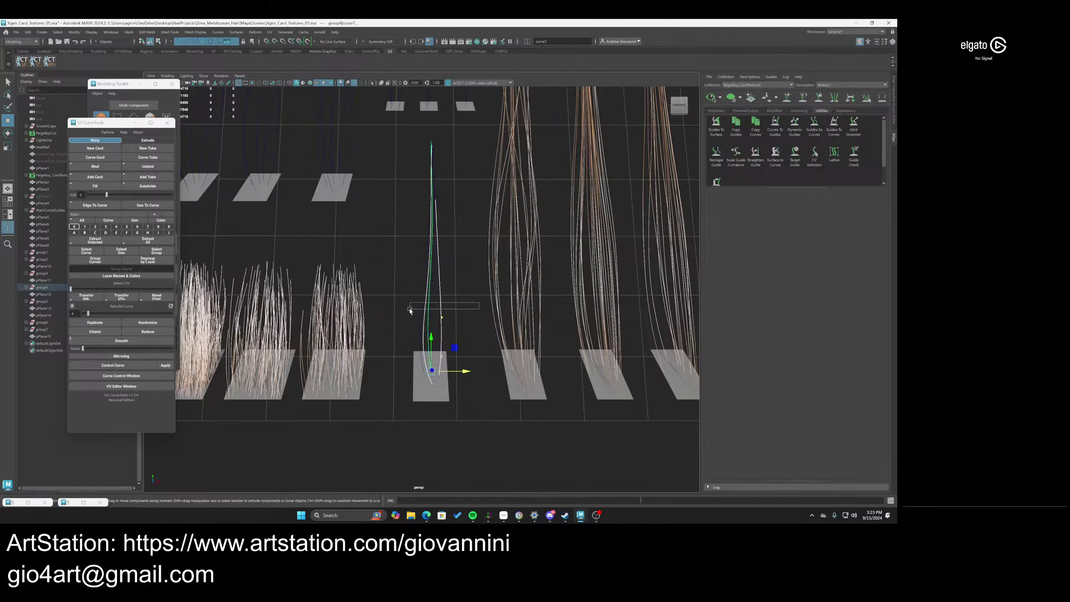
pyautogui.click(71, 306)
pyautogui.moveTo(452, 265); pyautogui.dragTo(427, 264, button='right')
pyautogui.click(430, 360)
pyautogui.scroll(2, 454, 361)
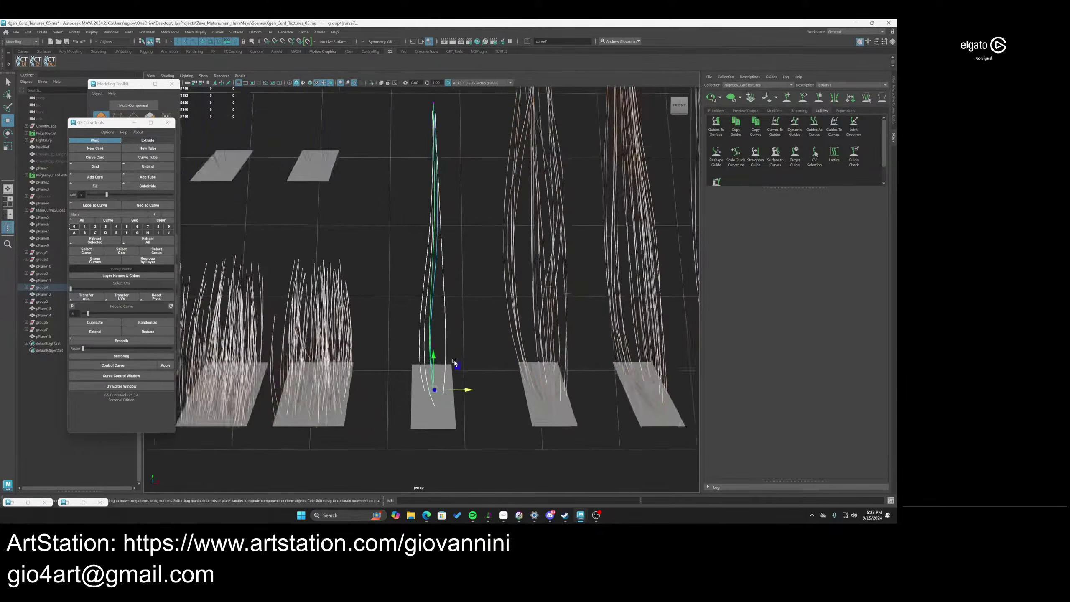
pyautogui.scroll(1, 454, 361)
# Move a lower control vertex on one of the short strand's guide curves to refine the clump's shape
pyautogui.moveTo(444, 355)
pyautogui.mouseDown()
pyautogui.moveTo(419, 370)
pyautogui.moveTo(452, 368)
pyautogui.mouseUp()
pyautogui.moveTo(483, 331)
pyautogui.mouseDown()
pyautogui.moveTo(413, 299)
pyautogui.moveTo(466, 317)
pyautogui.mouseUp()
pyautogui.scroll(-3, 466, 259)
pyautogui.keyDown('alt'); pyautogui.moveTo(466, 260); pyautogui.dragTo(464, 279, button='middle'); pyautogui.keyUp('alt')
pyautogui.scroll(3, 465, 279)
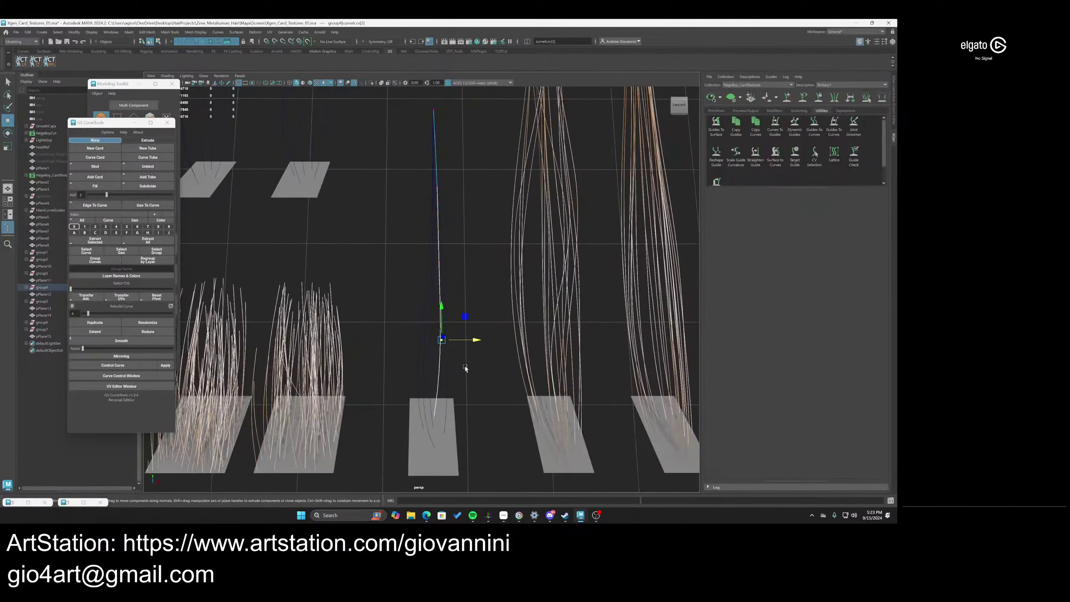
# Select another of the short strand's guide curves and shift its lower and middle control vertices slightly sideways, then deselect it
pyautogui.click(429, 368)
pyautogui.click(430, 368)
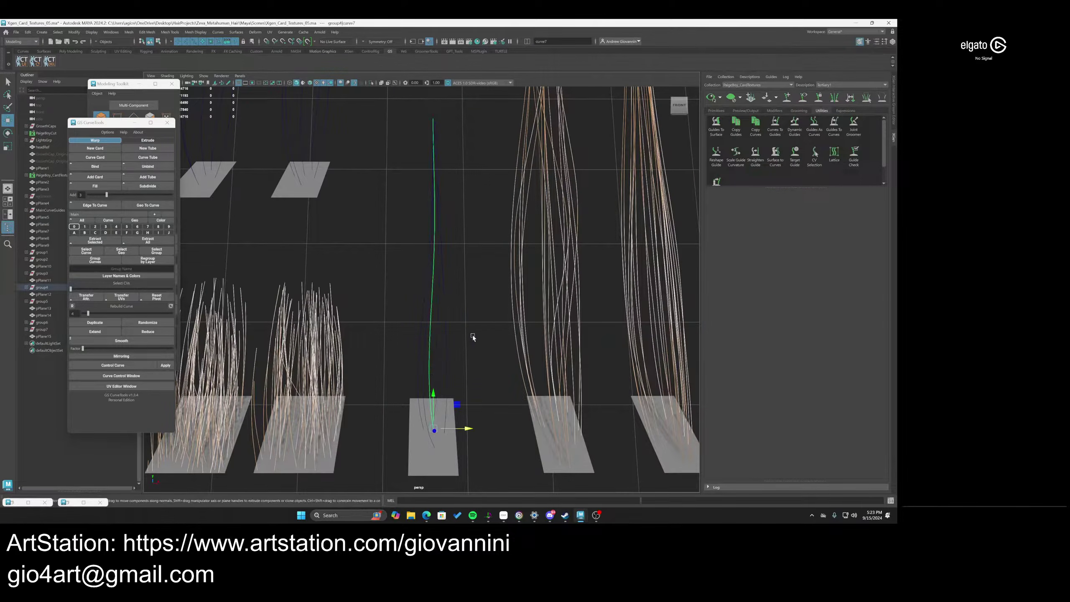
pyautogui.moveTo(471, 333); pyautogui.dragTo(443, 329, button='right')
pyautogui.moveTo(452, 403); pyautogui.dragTo(406, 337)
pyautogui.moveTo(443, 372); pyautogui.dragTo(447, 372)
pyautogui.moveTo(472, 296); pyautogui.dragTo(447, 268)
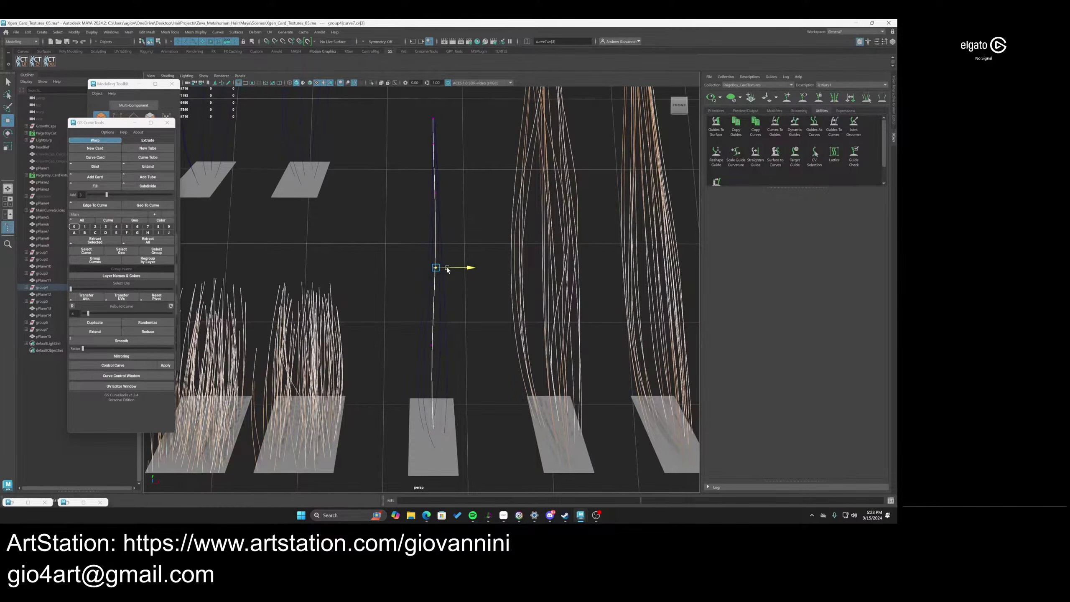
pyautogui.scroll(-2, 442, 353)
pyautogui.moveTo(472, 319); pyautogui.dragTo(480, 306, button='right')
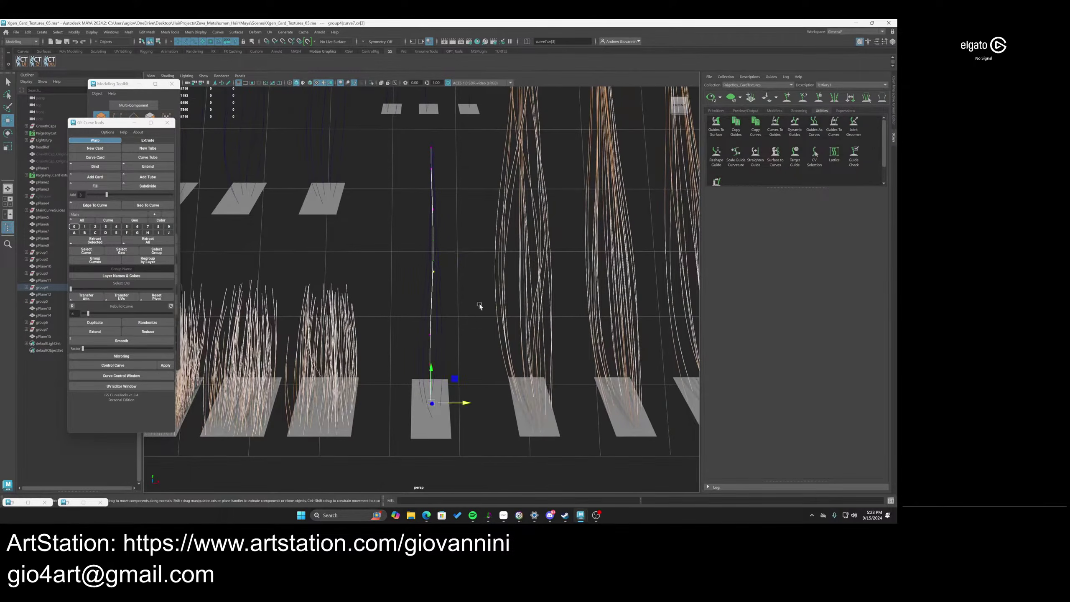
pyautogui.click(480, 307)
# Inspect the reshaped guide curves of the short strand along their full length and at their base plane
pyautogui.scroll(3, 471, 363)
pyautogui.keyDown('alt'); pyautogui.moveTo(466, 440); pyautogui.dragTo(442, 380, button='middle'); pyautogui.keyUp('alt')
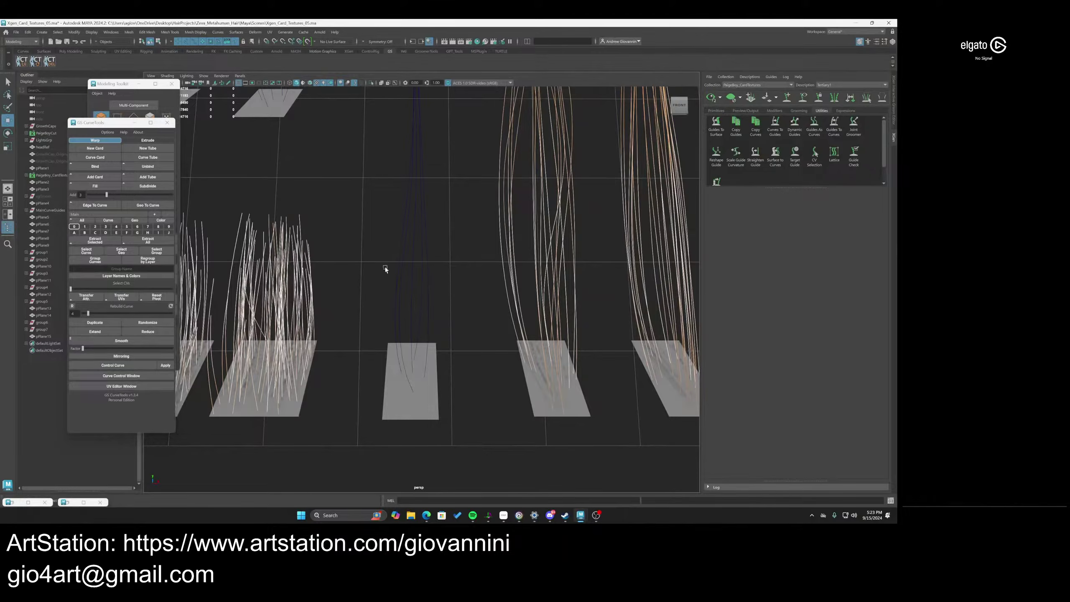
pyautogui.scroll(-3, 469, 234)
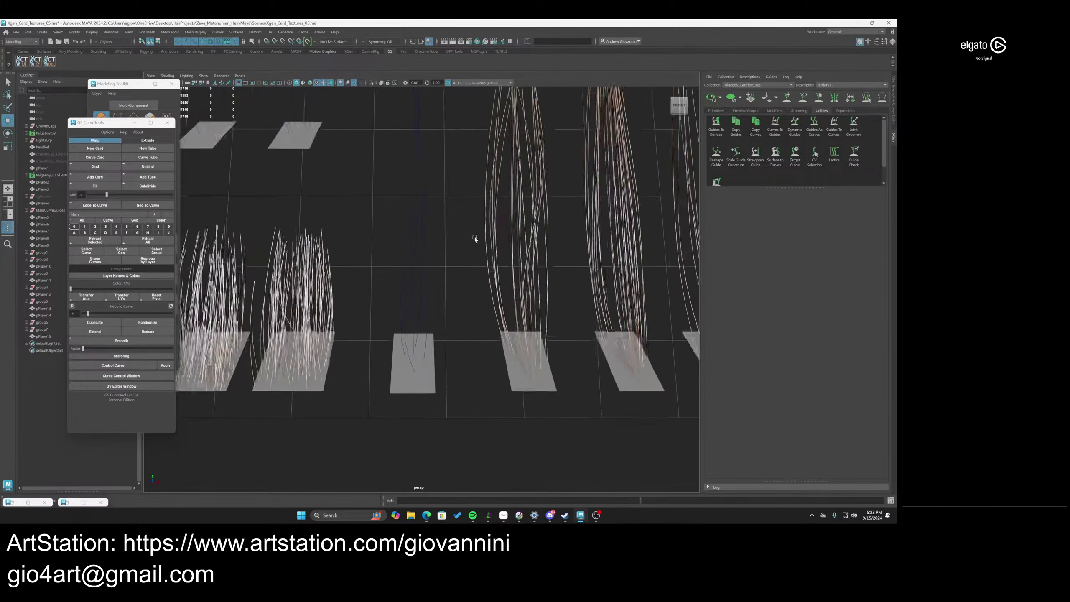
pyautogui.keyDown('alt'); pyautogui.moveTo(453, 274); pyautogui.dragTo(456, 333, button='middle'); pyautogui.keyUp('alt')
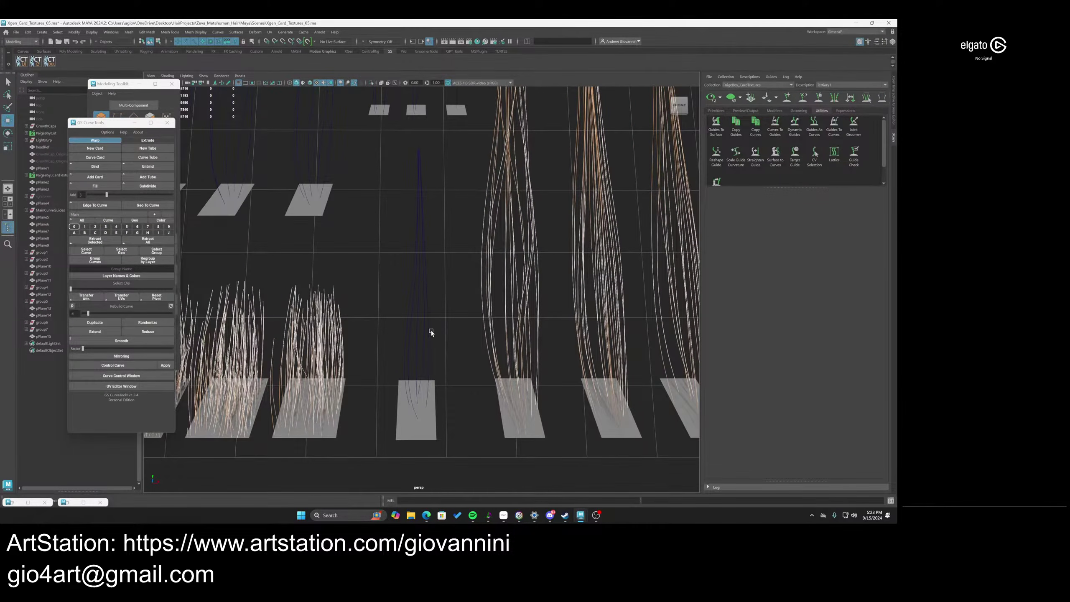
pyautogui.scroll(3, 476, 399)
pyautogui.keyDown('alt'); pyautogui.moveTo(475, 398); pyautogui.dragTo(466, 313, button='middle'); pyautogui.keyUp('alt')
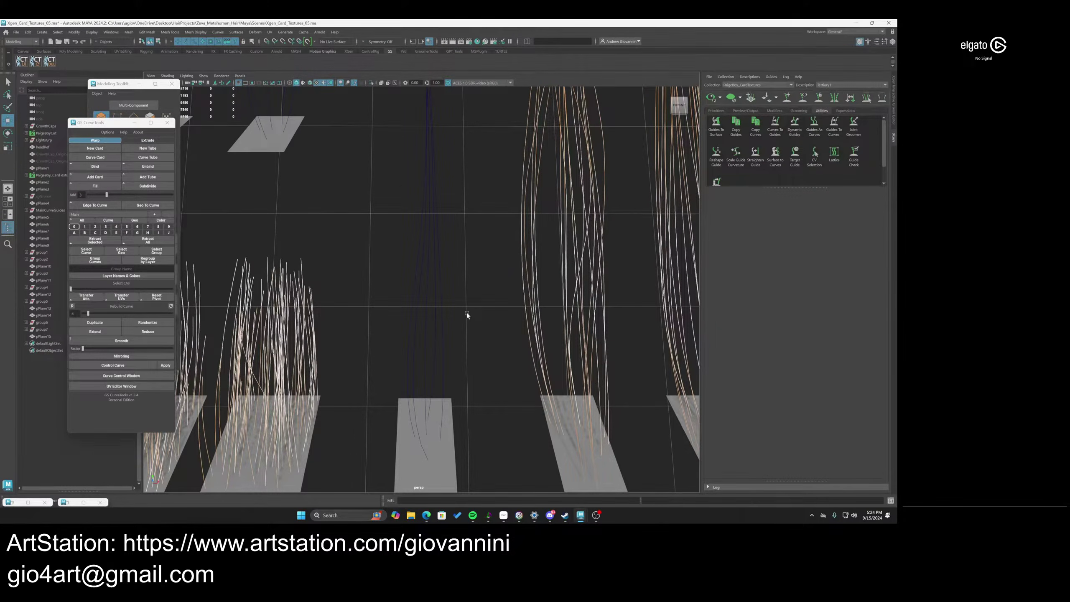
pyautogui.scroll(-2, 467, 313)
pyautogui.keyDown('alt'); pyautogui.moveTo(439, 316); pyautogui.dragTo(455, 313, button='middle'); pyautogui.keyUp('alt')
pyautogui.scroll(-2, 473, 302)
# Select the short strand's guide curves together, rebuild them with the maximum rebuild amount, and close the curve tools window
pyautogui.moveTo(463, 279); pyautogui.dragTo(421, 258)
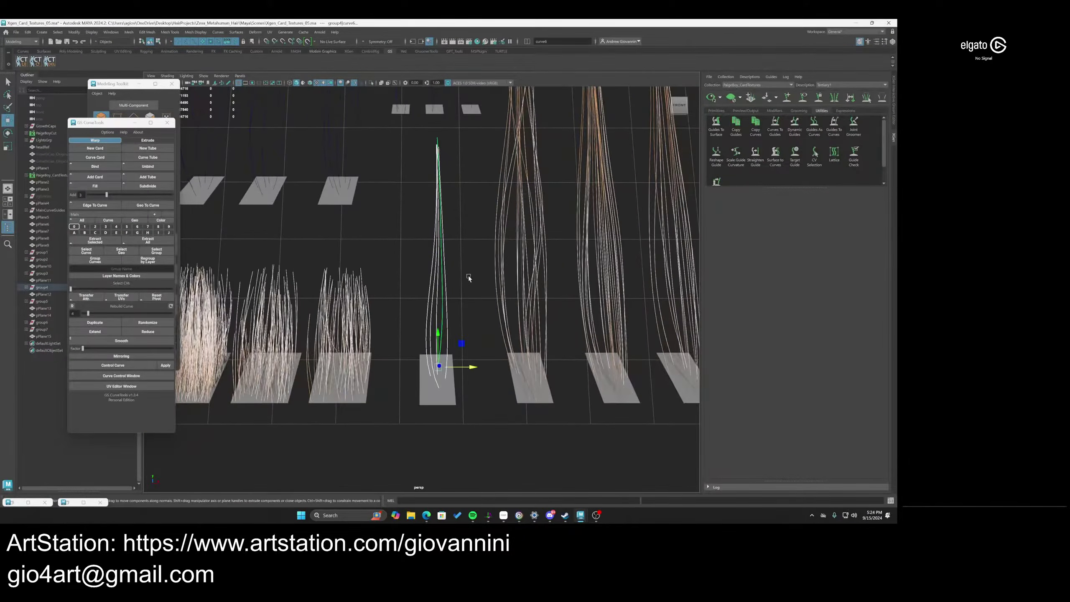
pyautogui.keyDown('alt'); pyautogui.moveTo(422, 258); pyautogui.dragTo(418, 271, button='middle'); pyautogui.keyUp('alt')
pyautogui.moveTo(89, 313); pyautogui.dragTo(147, 315)
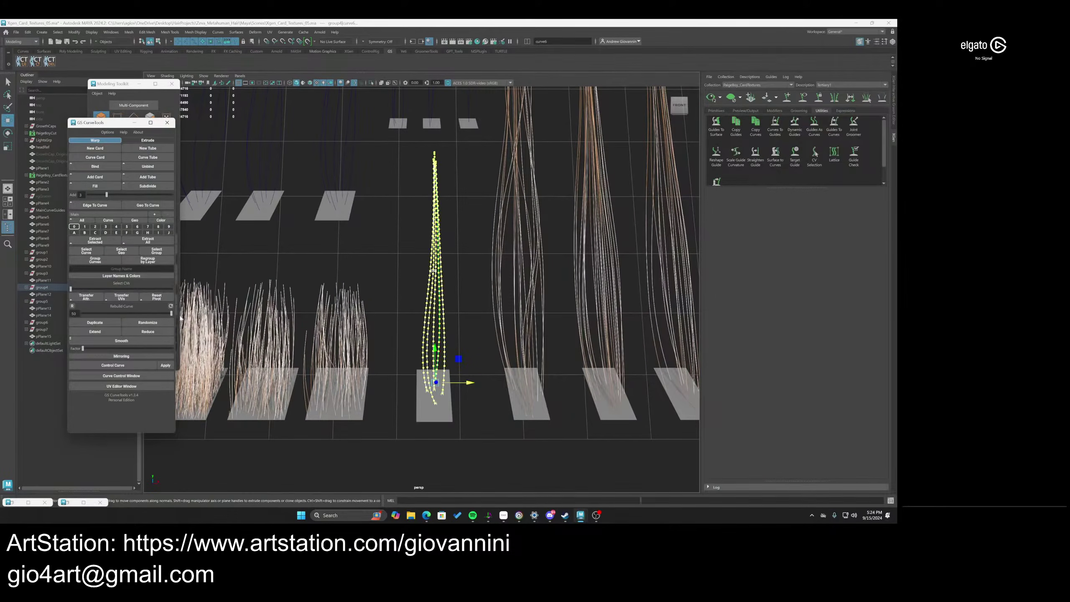
pyautogui.click(167, 122)
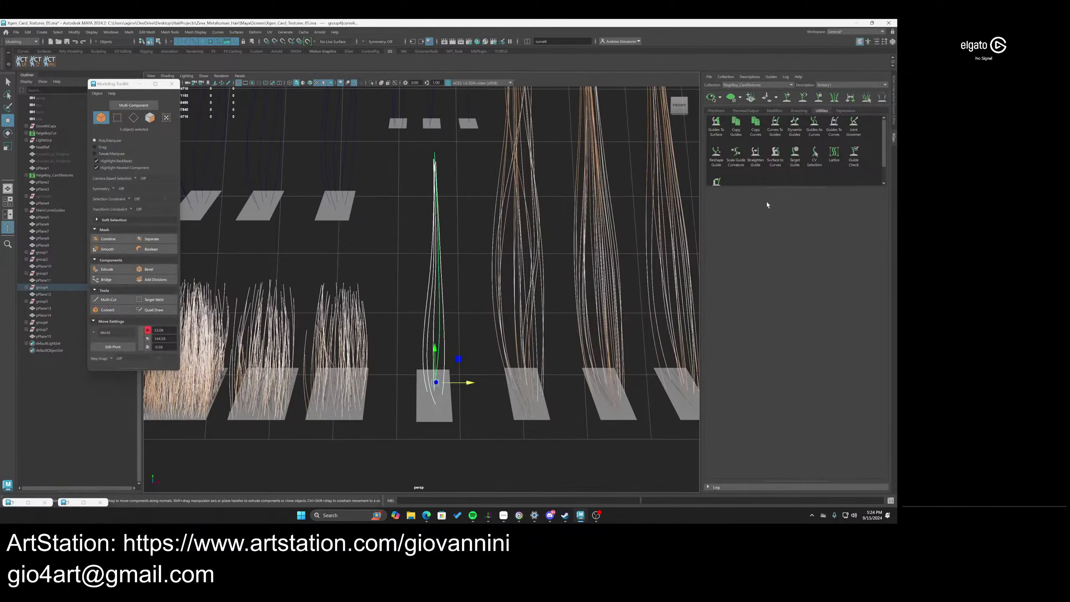
# Convert the selected curves to guides for the Tertiary1 description with Delete Curves turned off
pyautogui.click(775, 124)
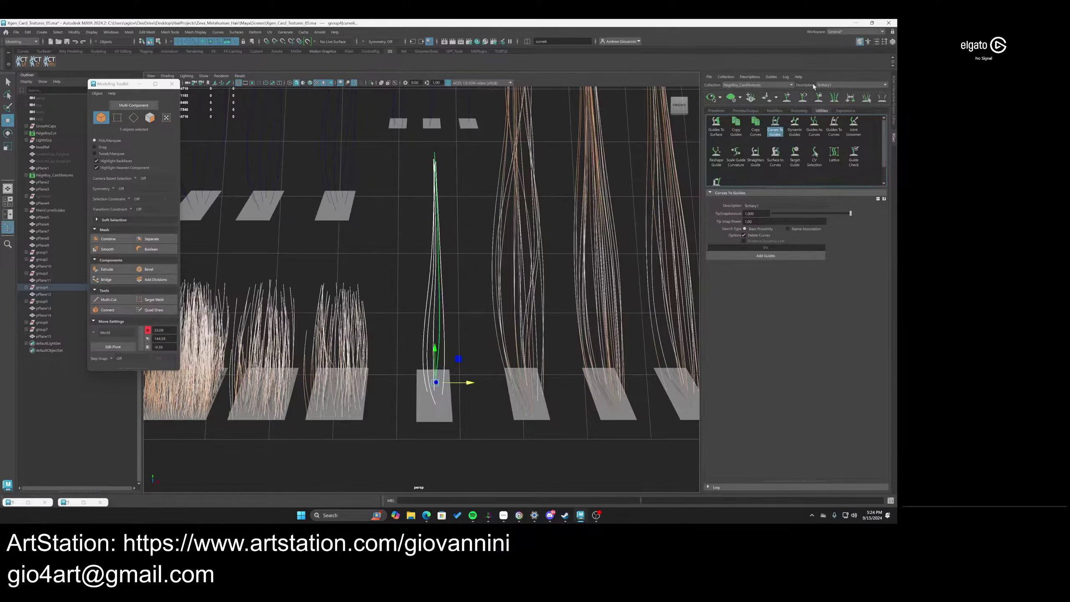
pyautogui.click(758, 236)
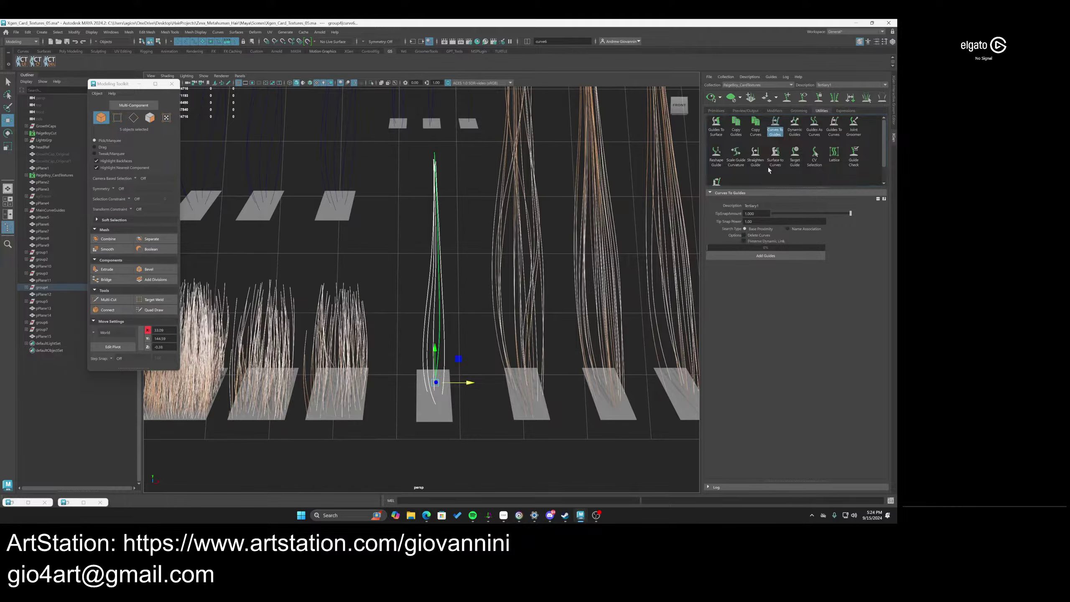
pyautogui.click(749, 256)
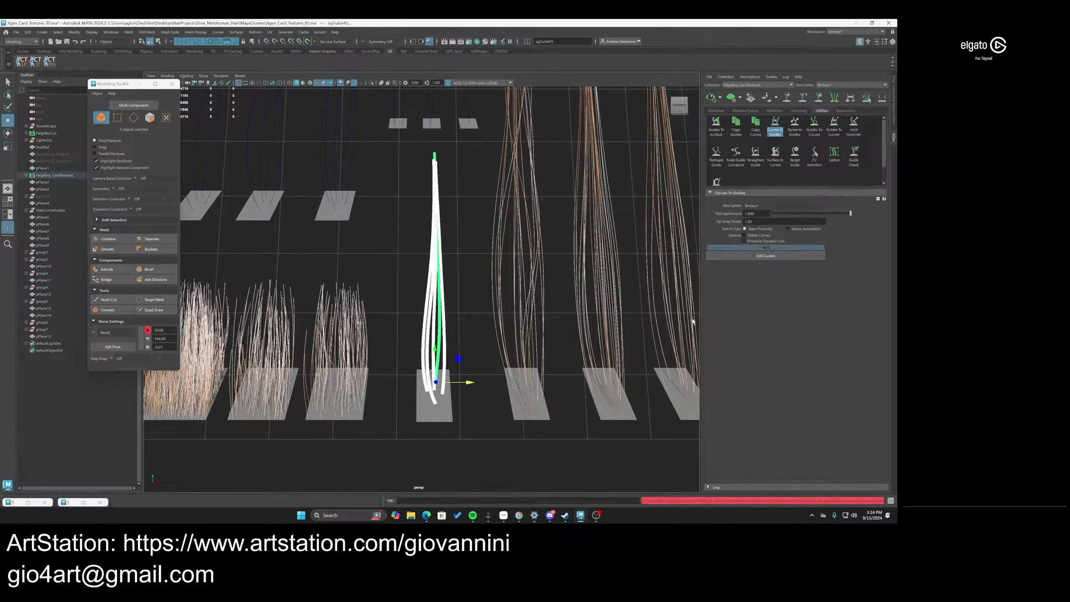
# Select the short strand's original curves and hide them
pyautogui.click(436, 285)
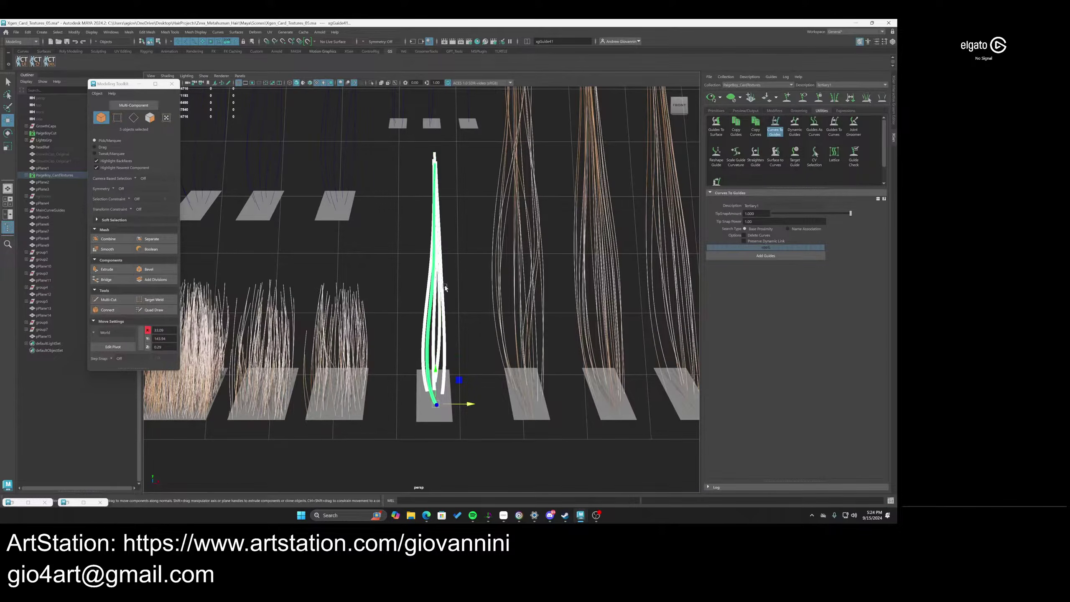
pyautogui.click(456, 274)
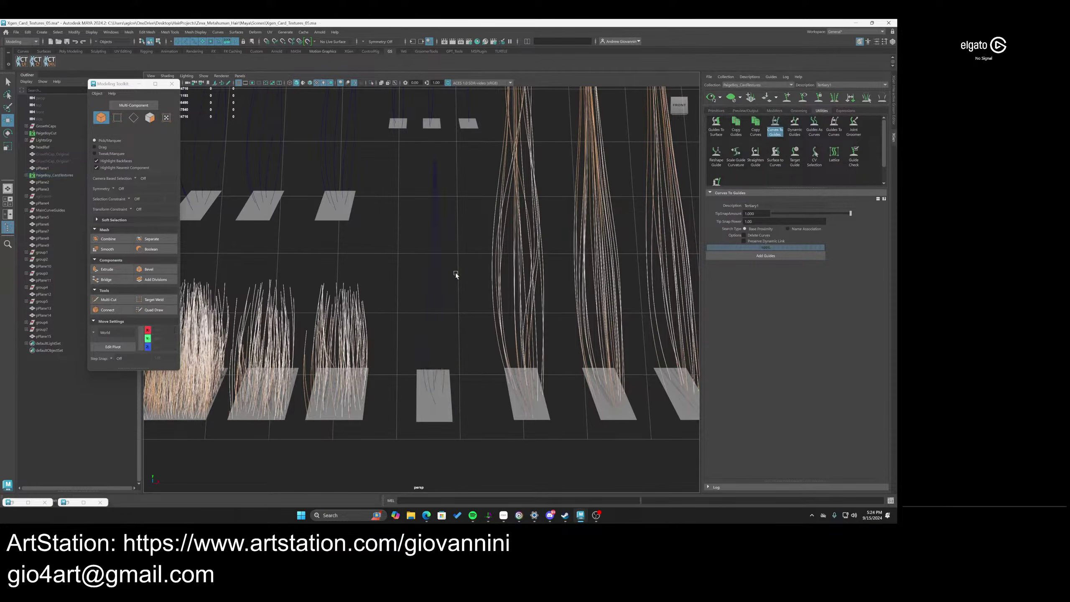
pyautogui.click(443, 305)
pyautogui.hotkey('ctrl', 'h')
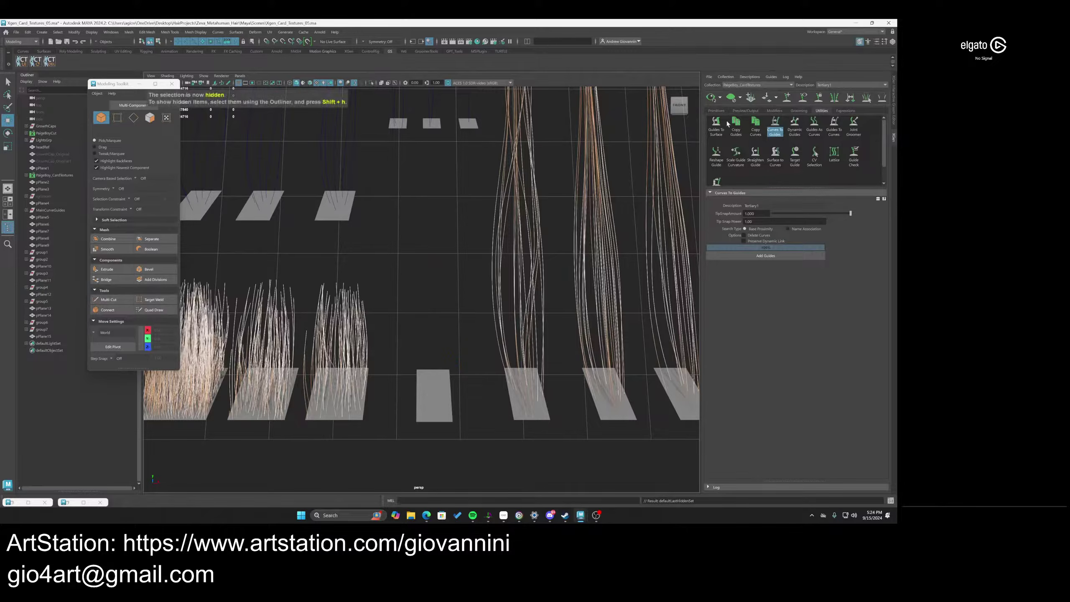
# Generate Tertiary1's primitives at guide locations and make the hairs thin by disabling Tube Shade and lowering the width
pyautogui.click(718, 111)
pyautogui.click(775, 132)
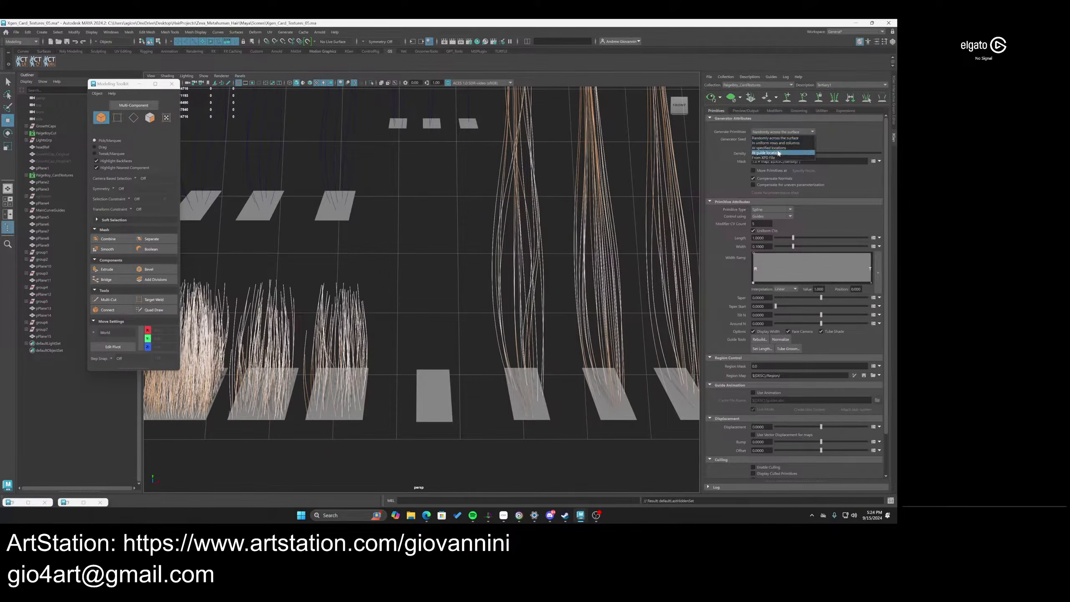
pyautogui.click(778, 153)
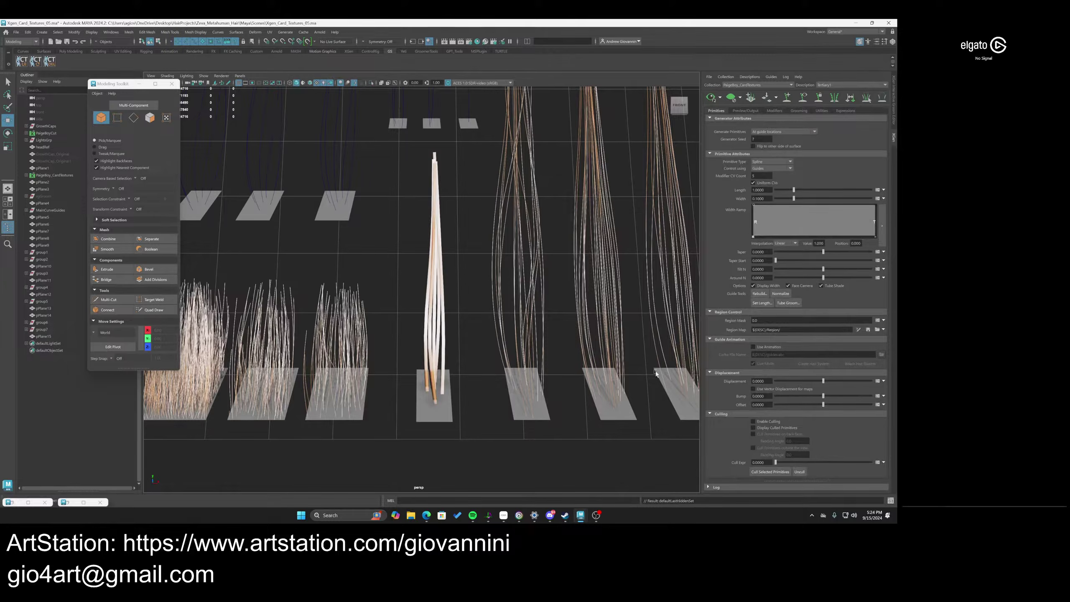
pyautogui.click(826, 290)
pyautogui.moveTo(794, 199); pyautogui.dragTo(771, 198)
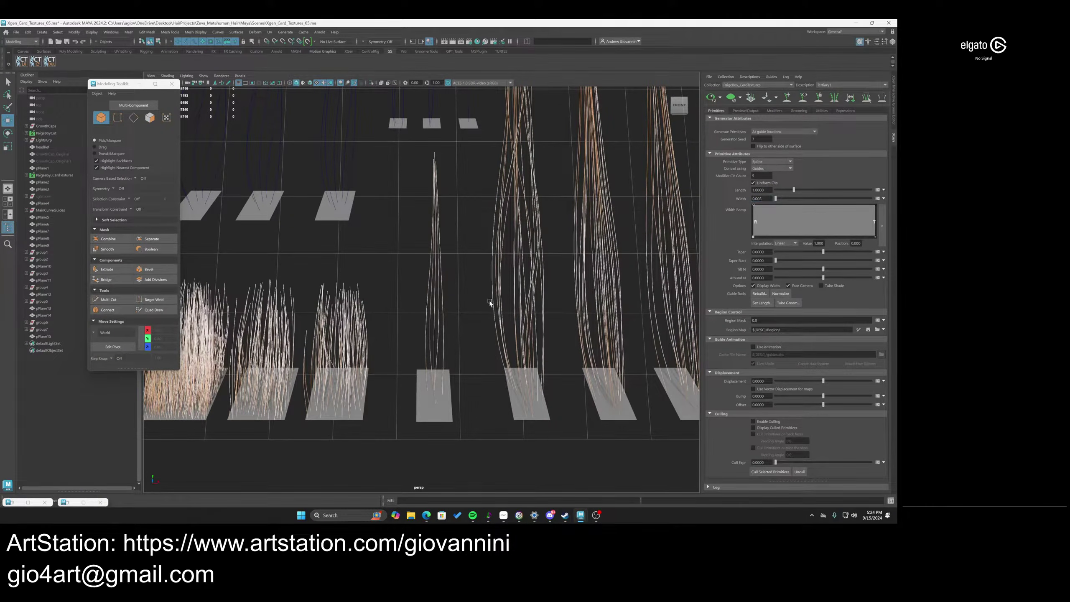
# Check the primitive settings of an existing CardTextures_Main description for comparison, then return to Tertiary1
pyautogui.click(836, 85)
pyautogui.click(835, 106)
pyautogui.click(836, 85)
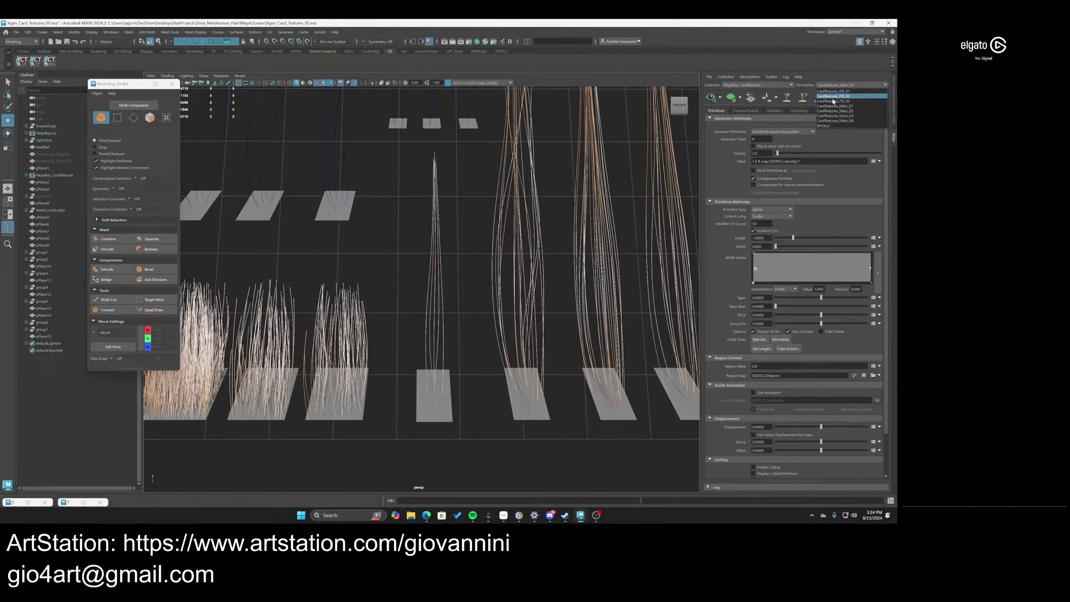
pyautogui.click(836, 126)
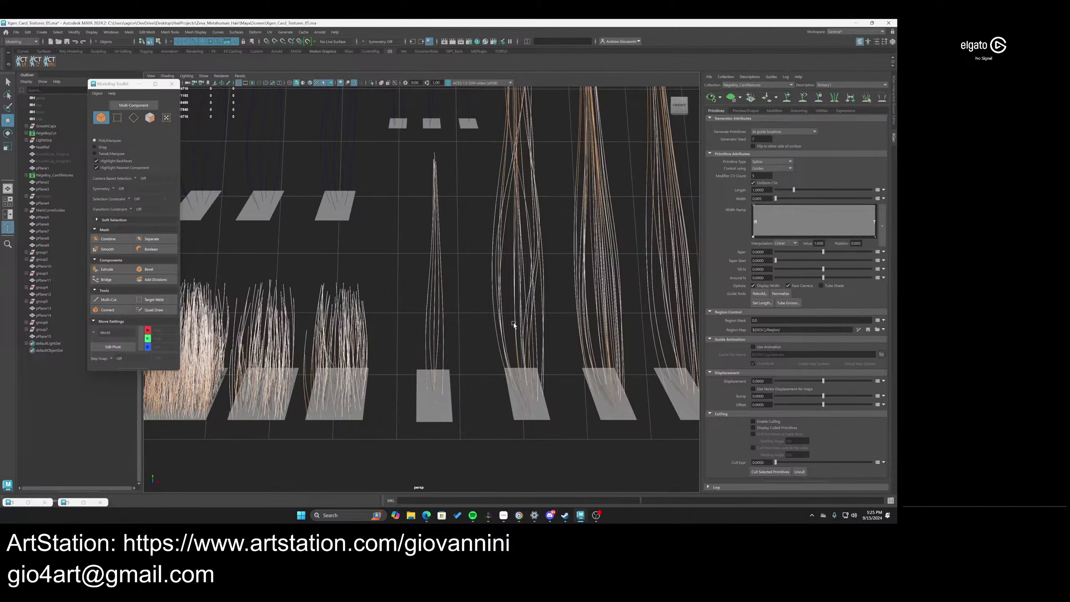
# Inspect the short strand's hairs from the front and side, comparing them with the other cards and the head's hair
pyautogui.scroll(-3, 462, 340)
pyautogui.scroll(4, 479, 361)
pyautogui.keyDown('alt'); pyautogui.moveTo(481, 365); pyautogui.dragTo(270, 295); pyautogui.keyUp('alt')
pyautogui.scroll(-4, 467, 302)
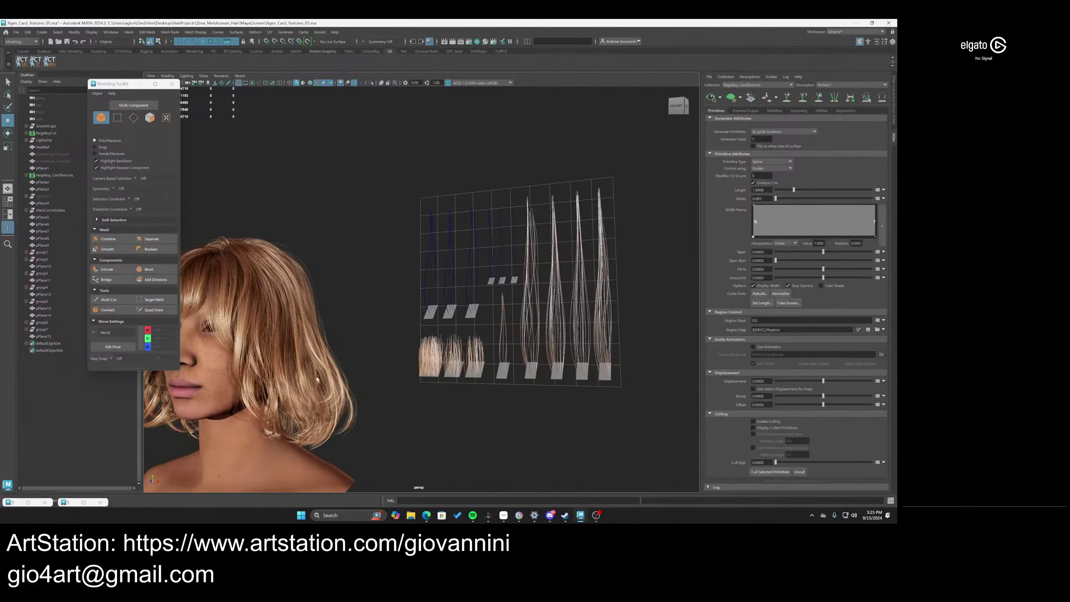
pyautogui.moveTo(421, 347)
pyautogui.keyDown('alt'); pyautogui.mouseDown()
pyautogui.moveTo(445, 344)
pyautogui.moveTo(431, 341)
pyautogui.mouseUp(); pyautogui.keyUp('alt')
pyautogui.scroll(4, 432, 341)
pyautogui.scroll(3, 431, 346)
pyautogui.keyDown('alt'); pyautogui.moveTo(432, 357); pyautogui.dragTo(450, 348, button='middle'); pyautogui.keyUp('alt')
pyautogui.scroll(-4, 451, 347)
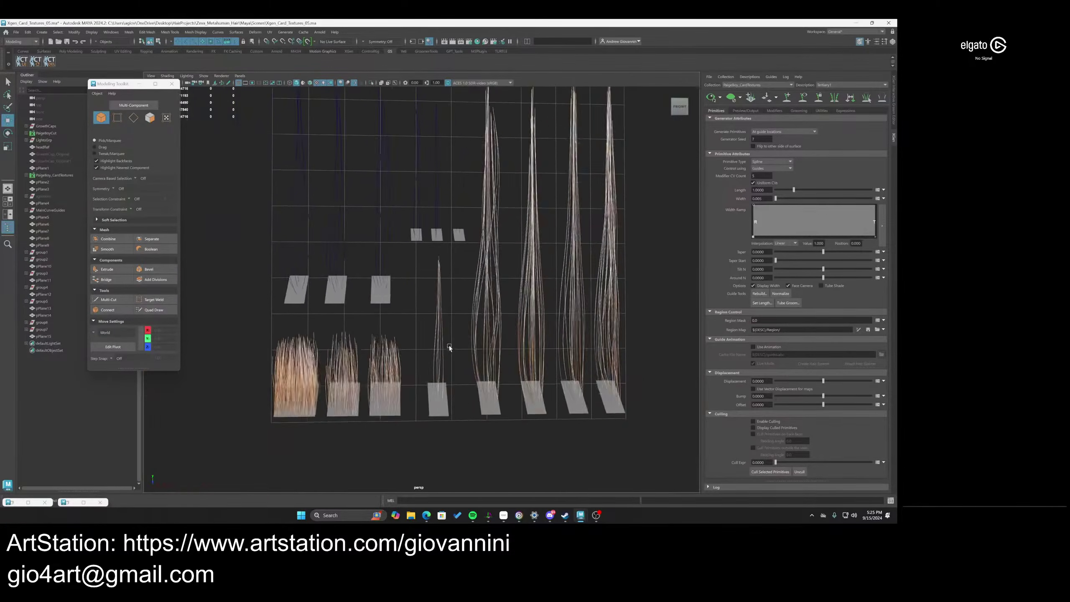
pyautogui.keyDown('alt'); pyautogui.moveTo(450, 348); pyautogui.dragTo(445, 367); pyautogui.keyUp('alt')
pyautogui.scroll(8, 445, 369)
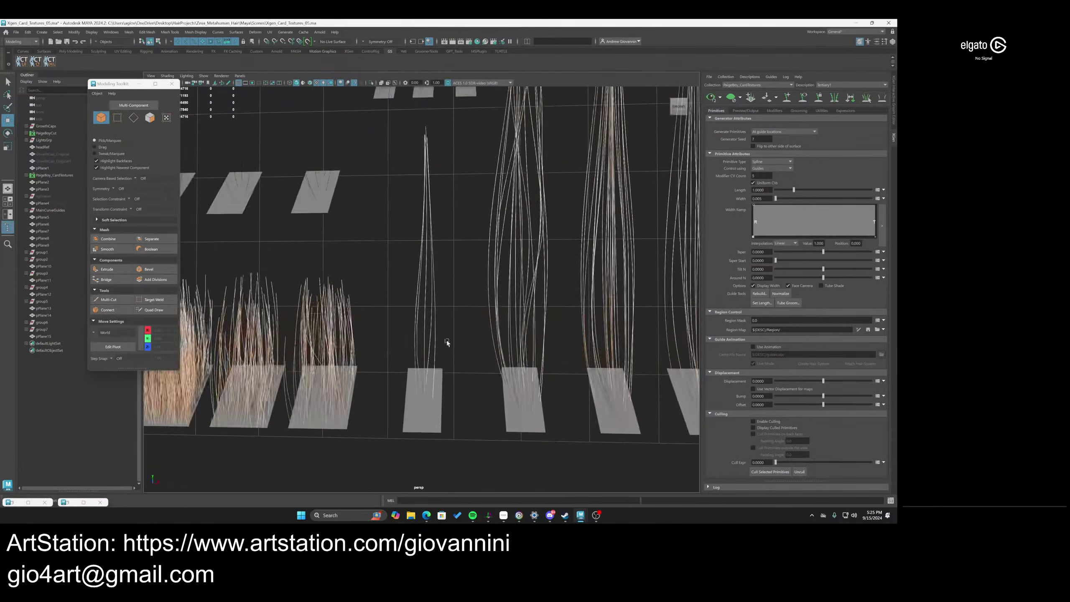
pyautogui.scroll(-6, 442, 354)
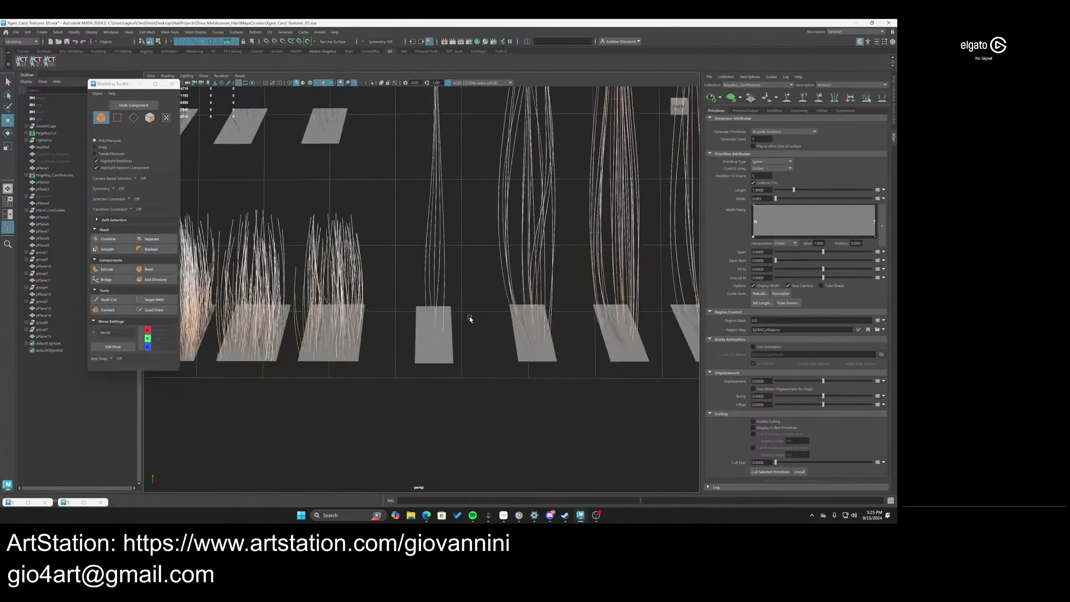
pyautogui.keyDown('alt'); pyautogui.moveTo(468, 318); pyautogui.dragTo(440, 306); pyautogui.keyUp('alt')
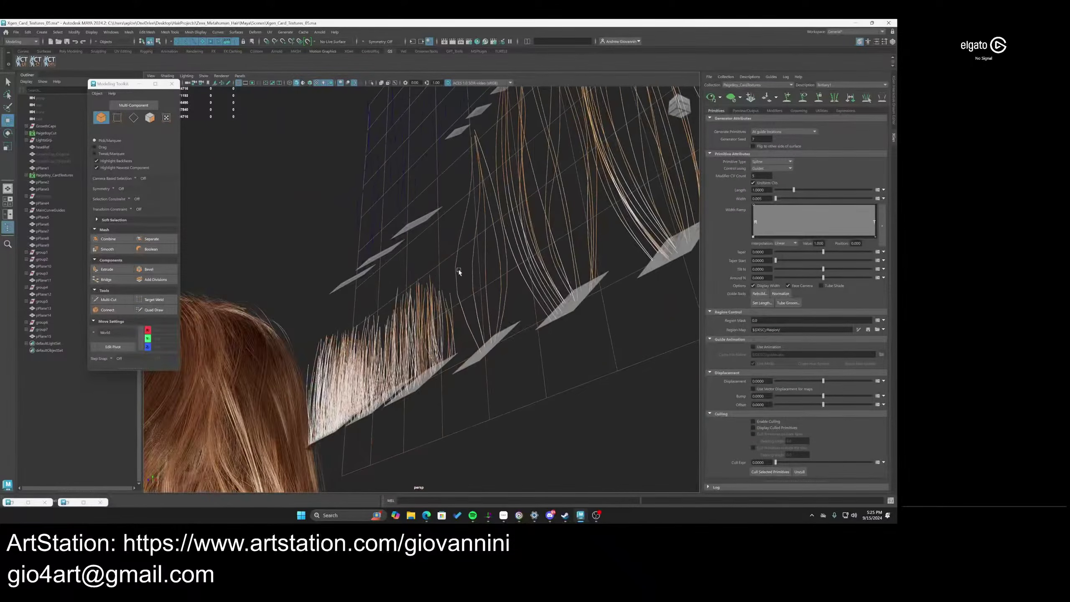
pyautogui.keyDown('alt'); pyautogui.moveTo(459, 270); pyautogui.dragTo(501, 241); pyautogui.keyUp('alt')
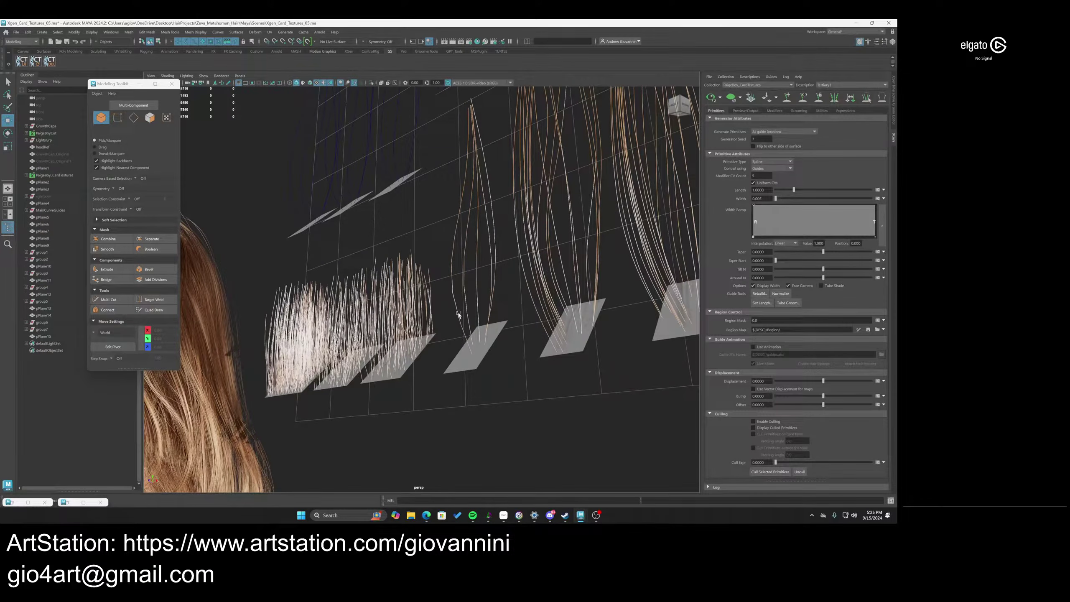
# Set Tertiary1's Modifier CV Count to 25
pyautogui.doubleClick(754, 176)
pyautogui.write('25')
pyautogui.press('Return')
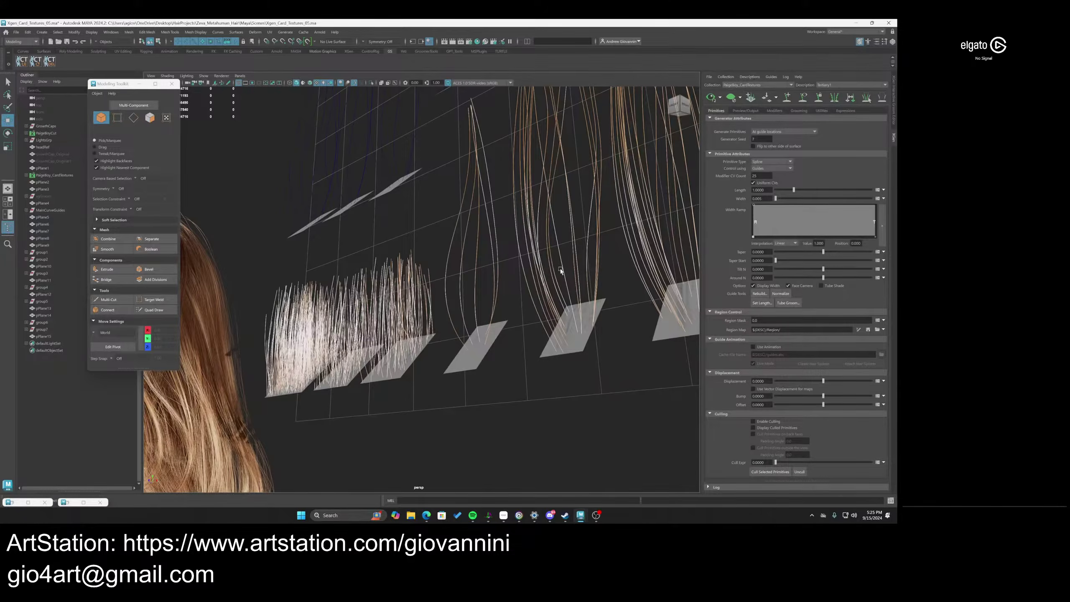
pyautogui.keyDown('alt'); pyautogui.moveTo(560, 271); pyautogui.dragTo(505, 339); pyautogui.keyUp('alt')
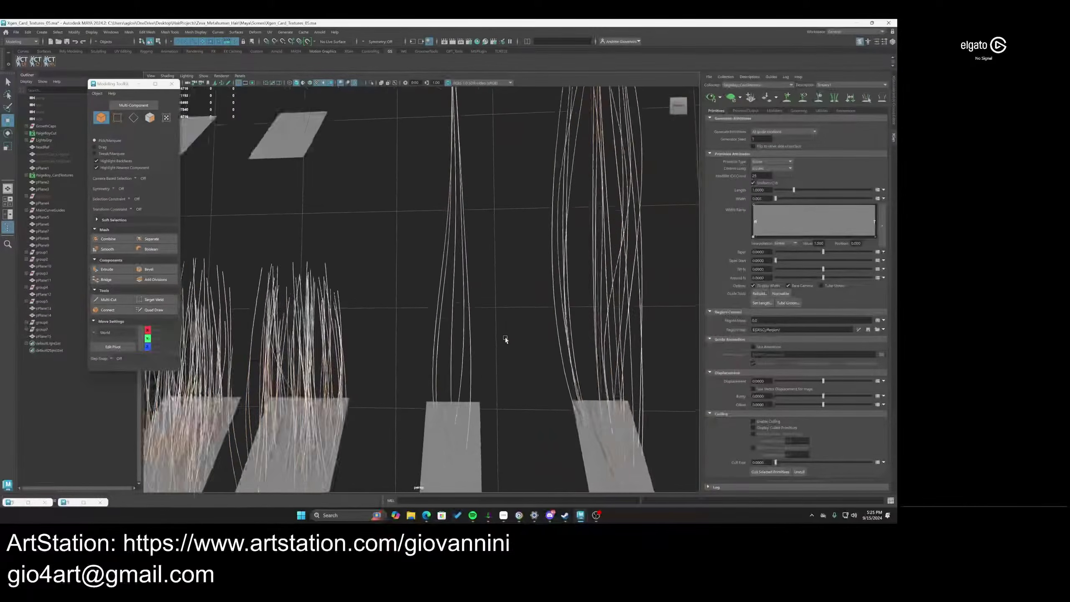
# Select pPlane13, the first of the three small base planes above the short strand
pyautogui.scroll(-10, 505, 339)
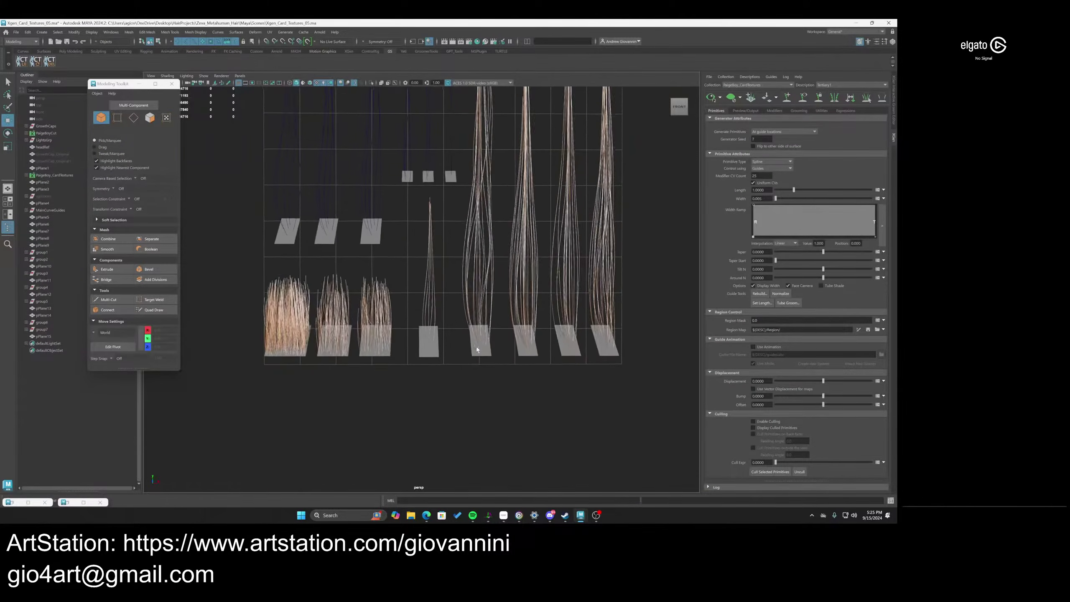
pyautogui.scroll(8, 477, 350)
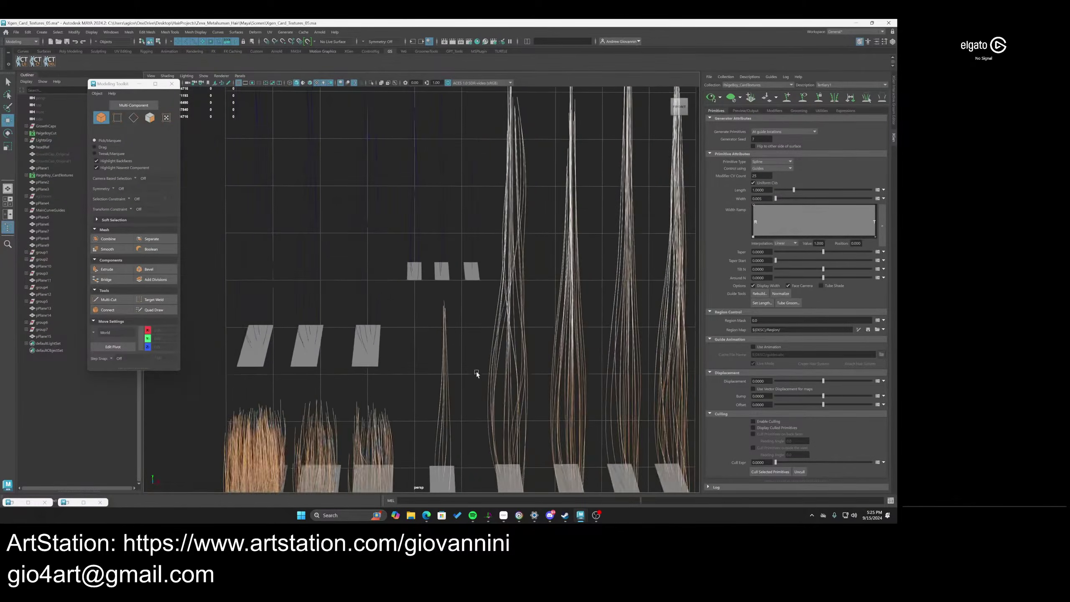
pyautogui.scroll(6, 456, 405)
pyautogui.click(402, 403)
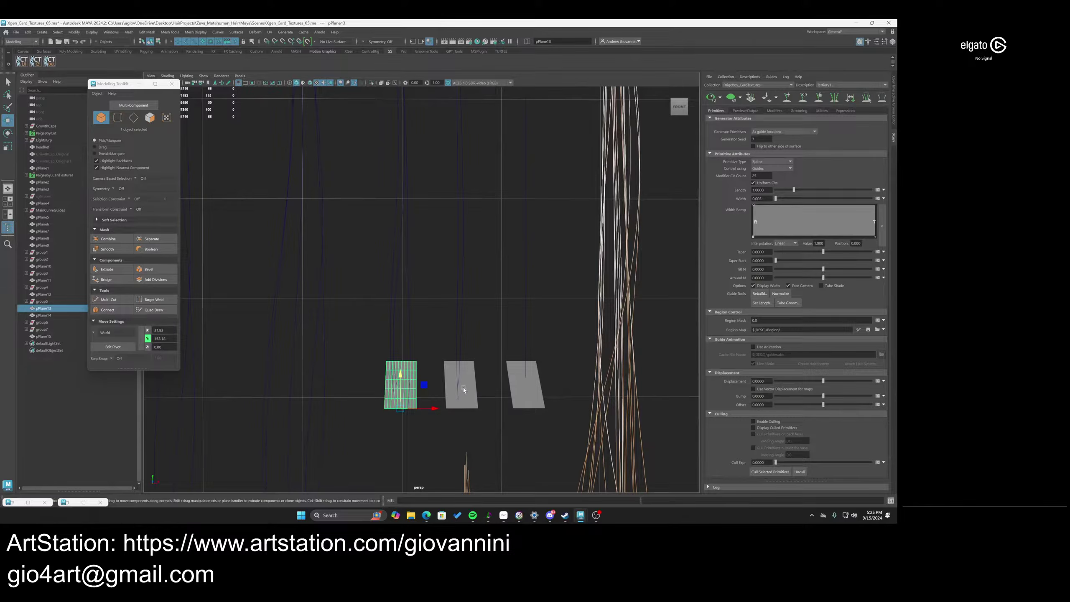
pyautogui.click(530, 387)
pyautogui.scroll(-3, 467, 364)
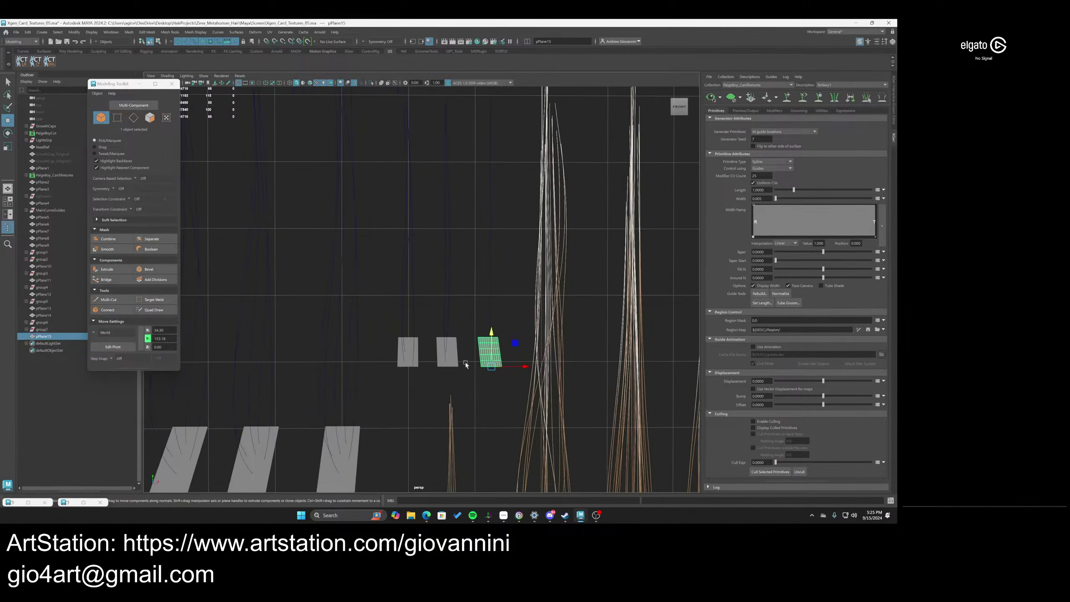
pyautogui.click(417, 361)
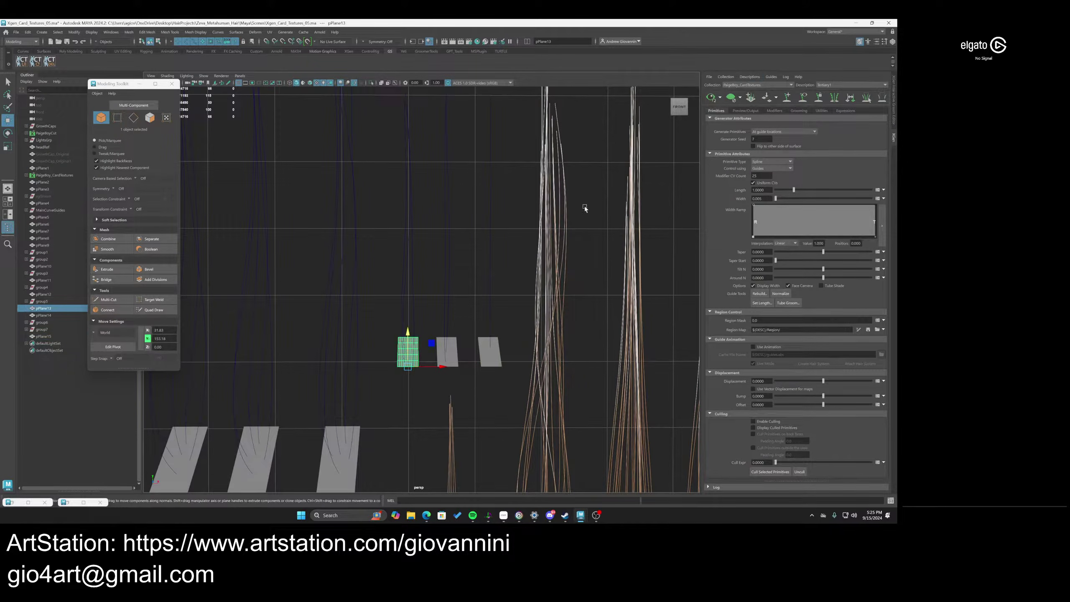
# Create an XGen description named Tertiary2 on the selected plane, controlled by placing and shaping guides
pyautogui.click(755, 78)
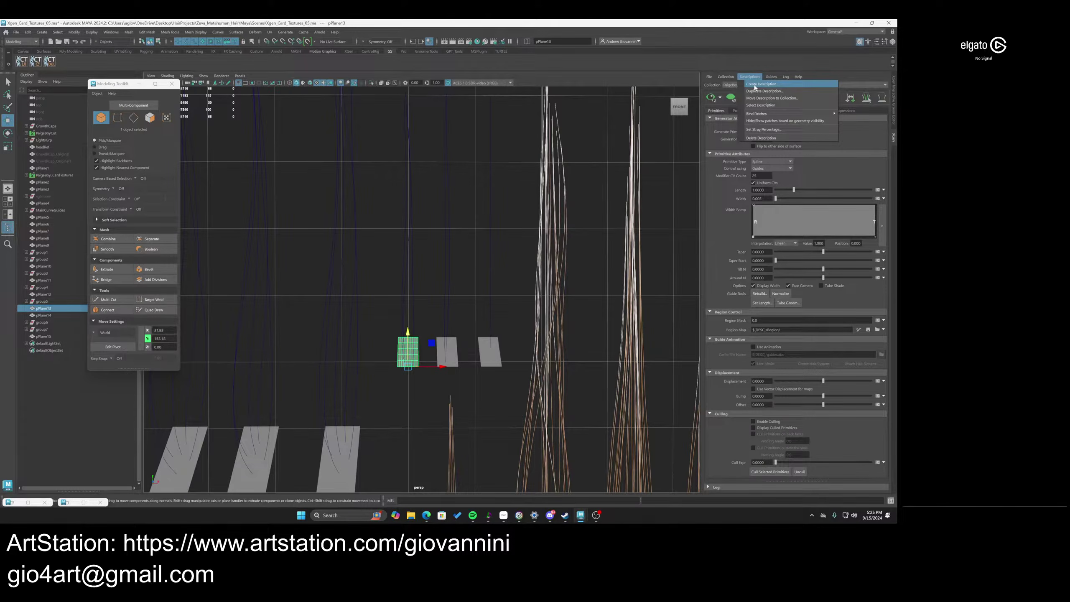
pyautogui.click(755, 84)
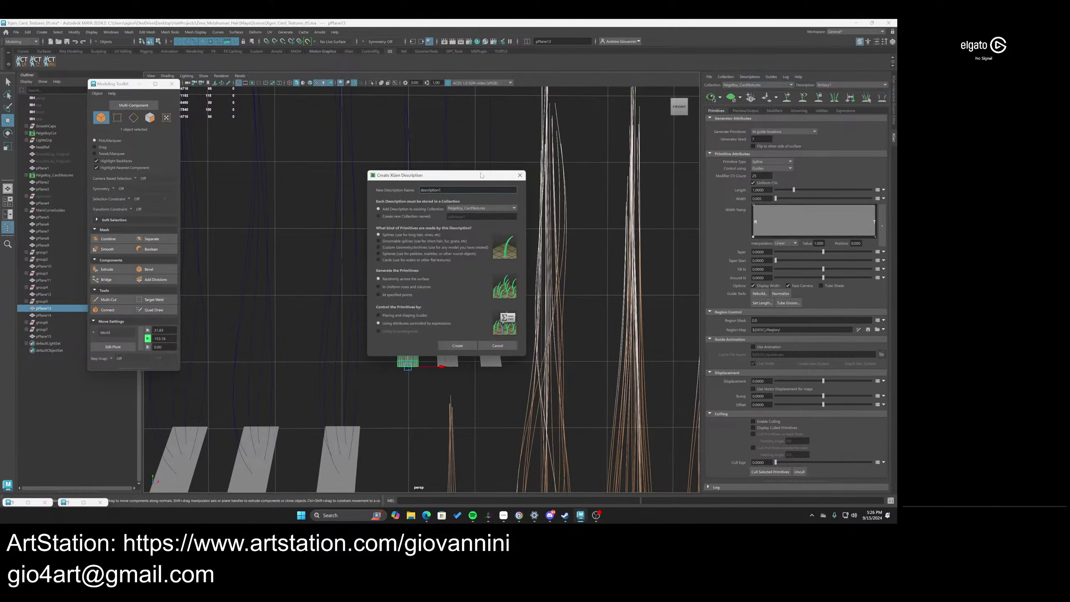
pyautogui.moveTo(438, 177); pyautogui.dragTo(544, 175)
pyautogui.hotkey('ctrl', 'a')
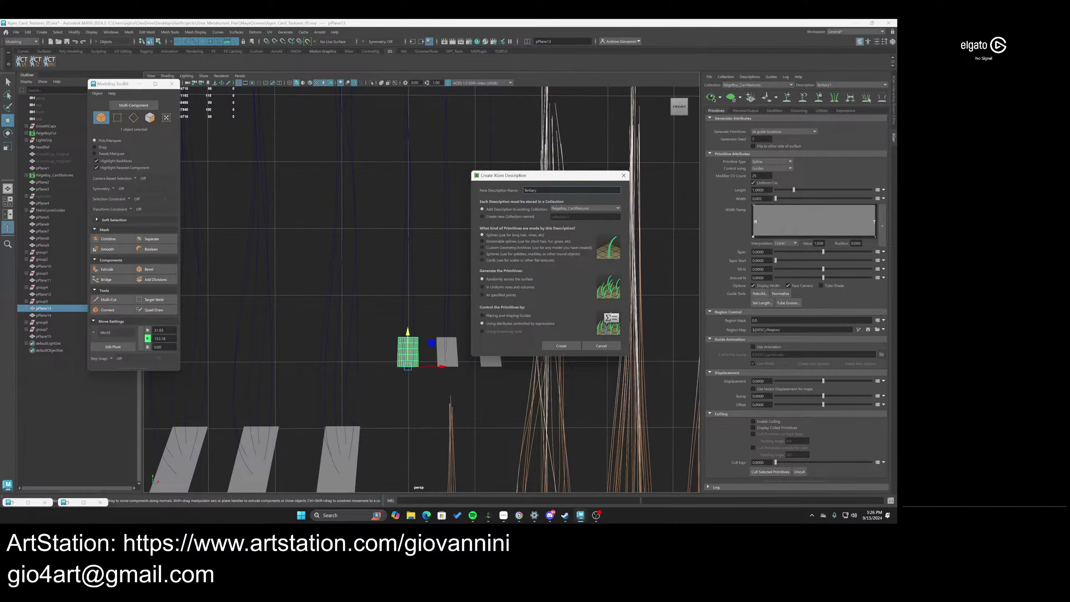
pyautogui.click(502, 316)
pyautogui.click(560, 346)
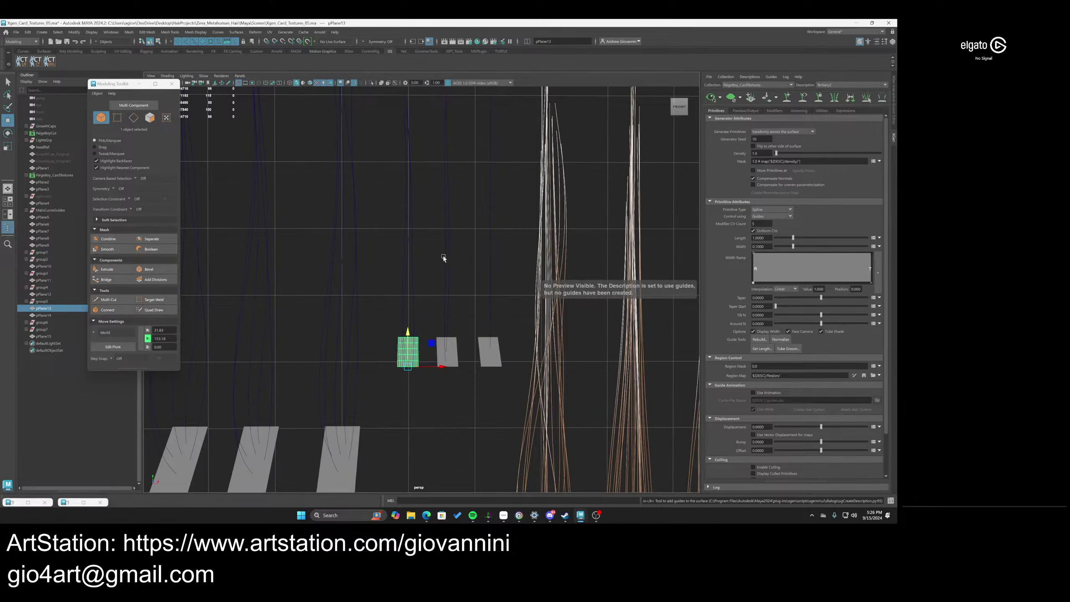
# Select the guide curves rising from the first small plane and compare them with the surrounding hair cards
pyautogui.click(406, 256)
pyautogui.scroll(-2, 391, 278)
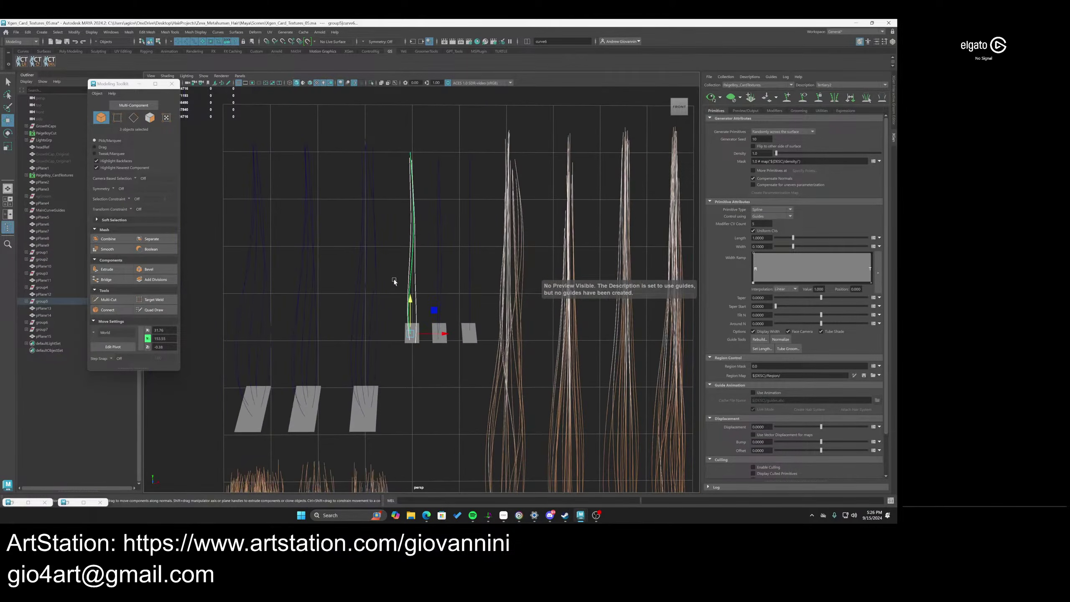
pyautogui.scroll(3, 393, 294)
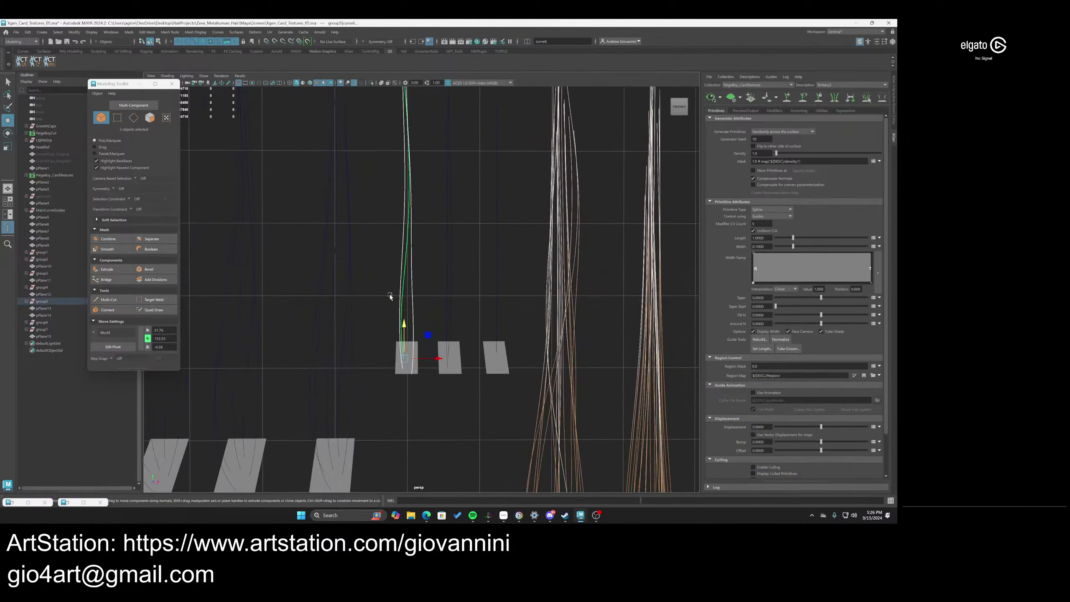
pyautogui.scroll(-8, 397, 322)
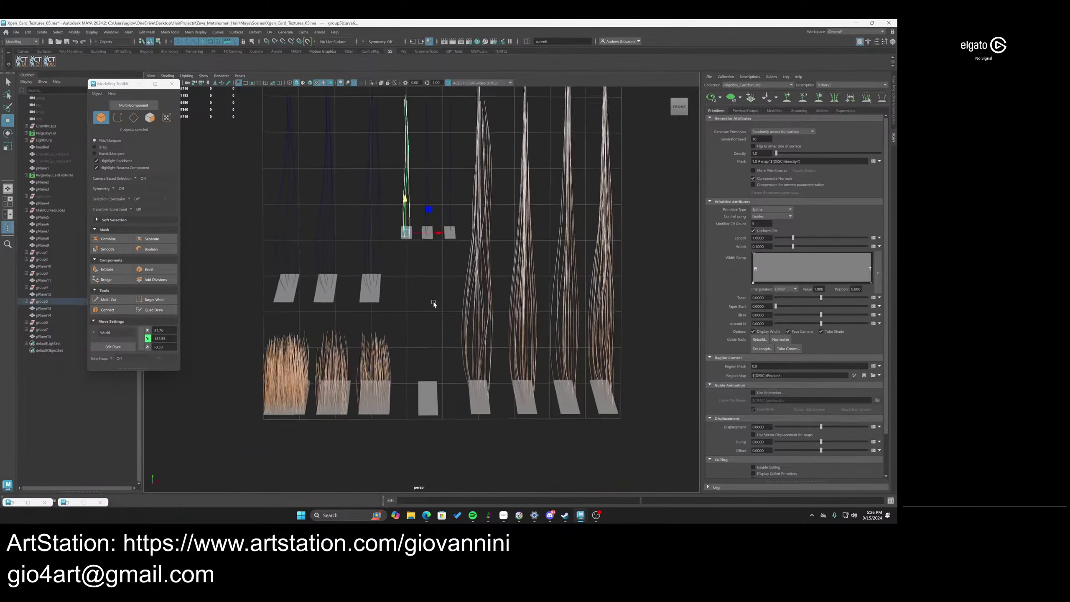
pyautogui.scroll(3, 430, 301)
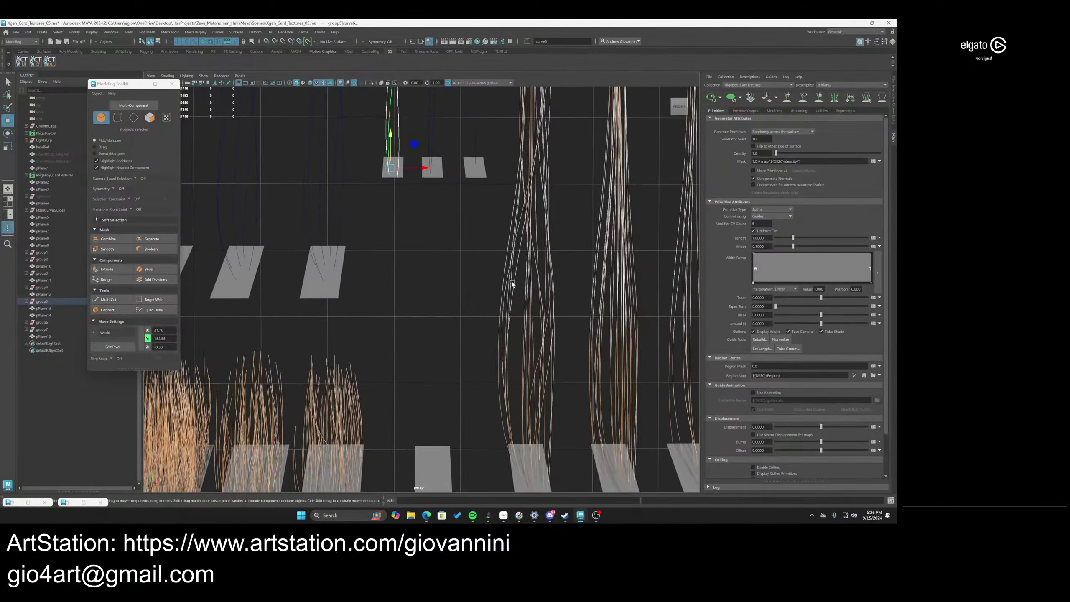
pyautogui.scroll(-2, 582, 249)
# Turn off Tertiary1's preview option for only primitives in the view, and make Tertiary2 the current description again
pyautogui.click(849, 85)
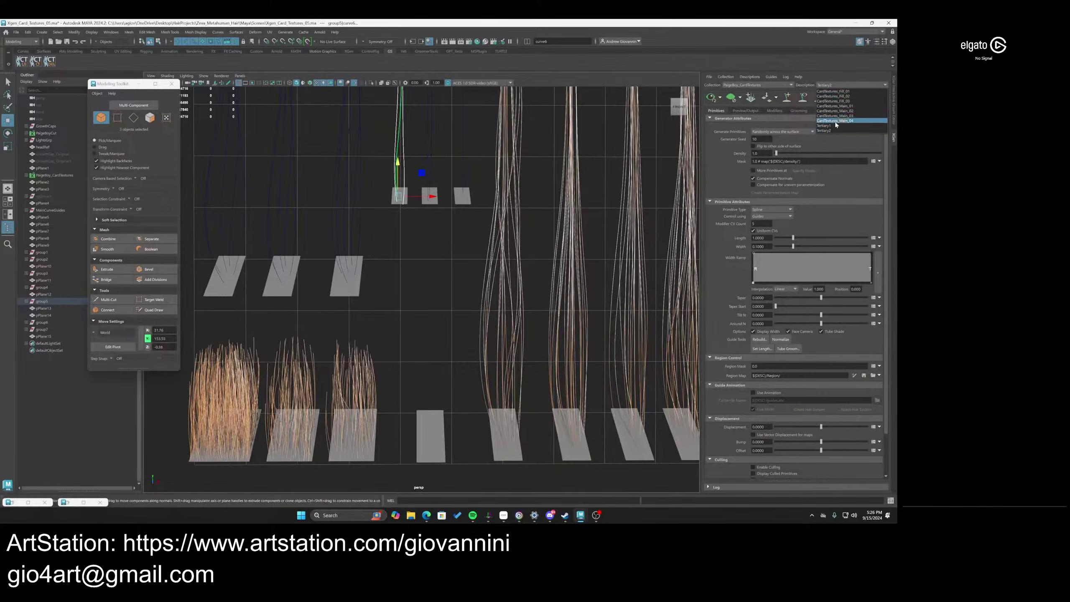
pyautogui.click(825, 126)
pyautogui.click(745, 110)
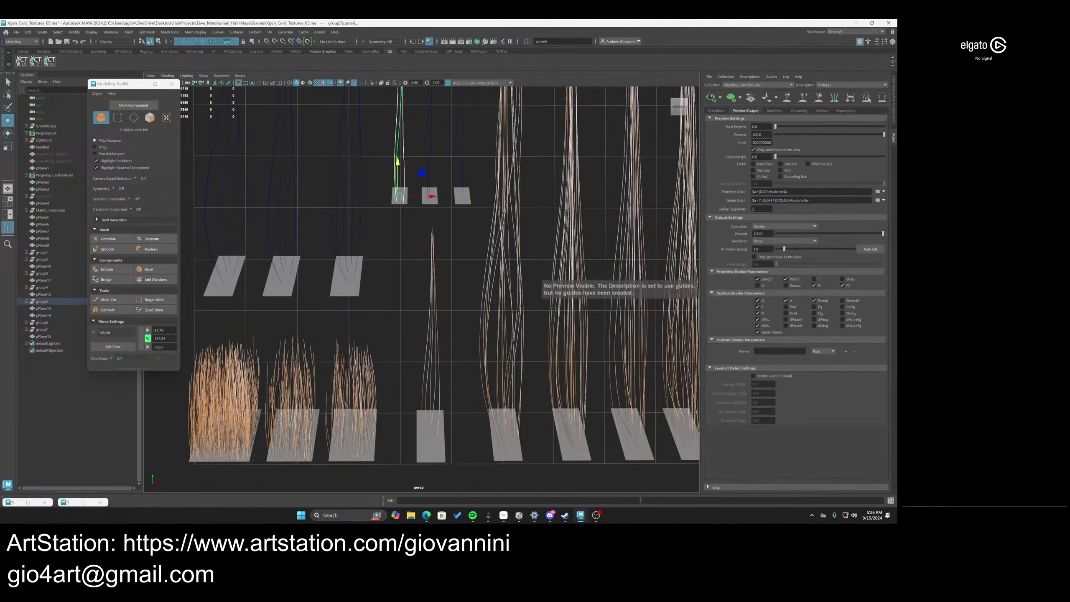
pyautogui.click(758, 150)
pyautogui.click(716, 111)
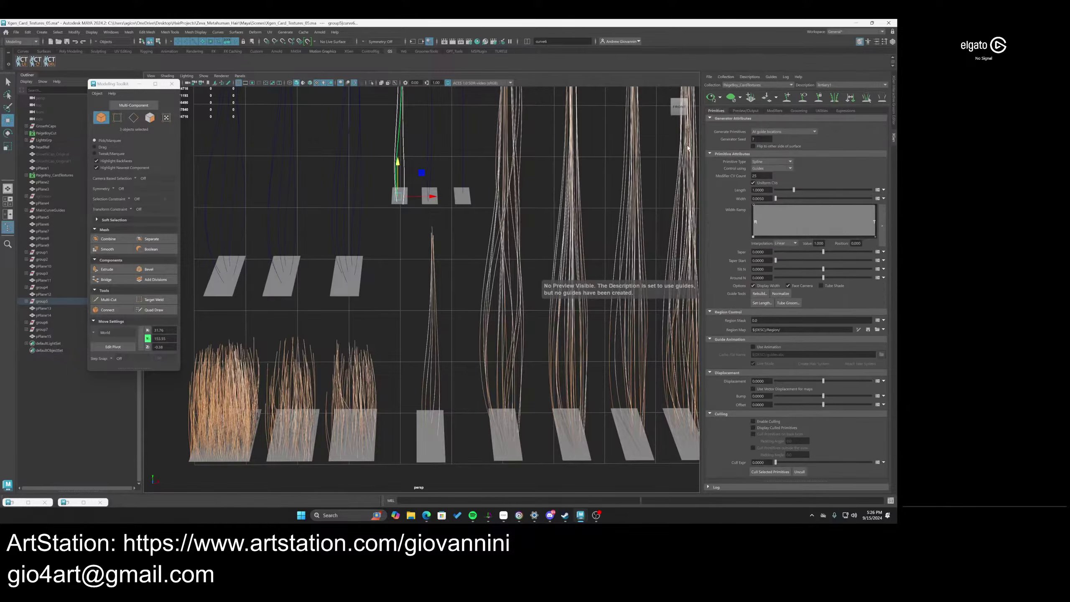
pyautogui.scroll(5, 446, 256)
pyautogui.keyDown('alt'); pyautogui.moveTo(438, 350); pyautogui.dragTo(431, 383); pyautogui.keyUp('alt')
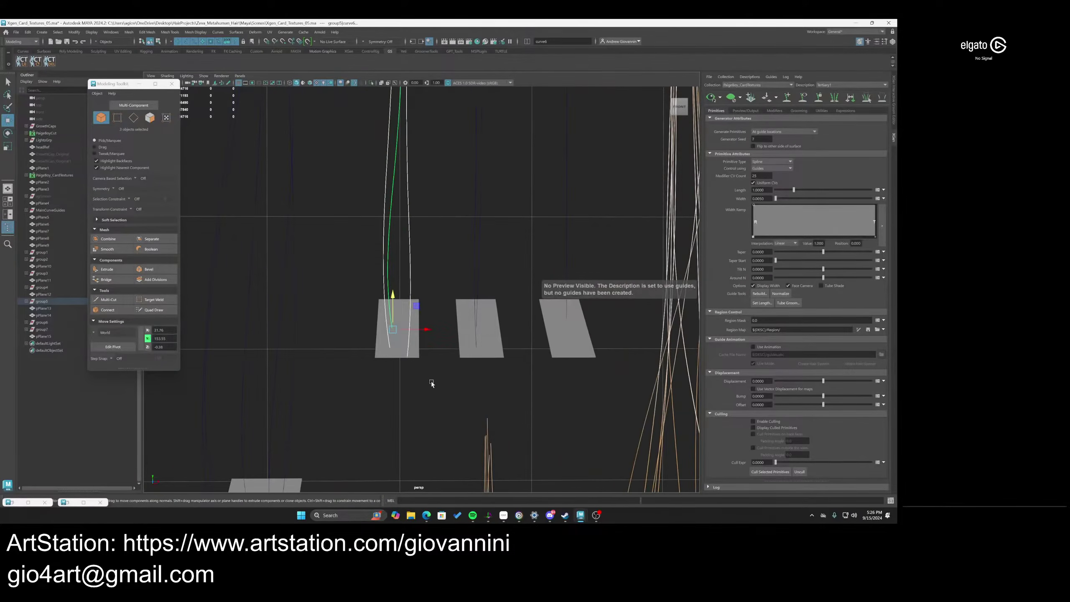
pyautogui.click(836, 85)
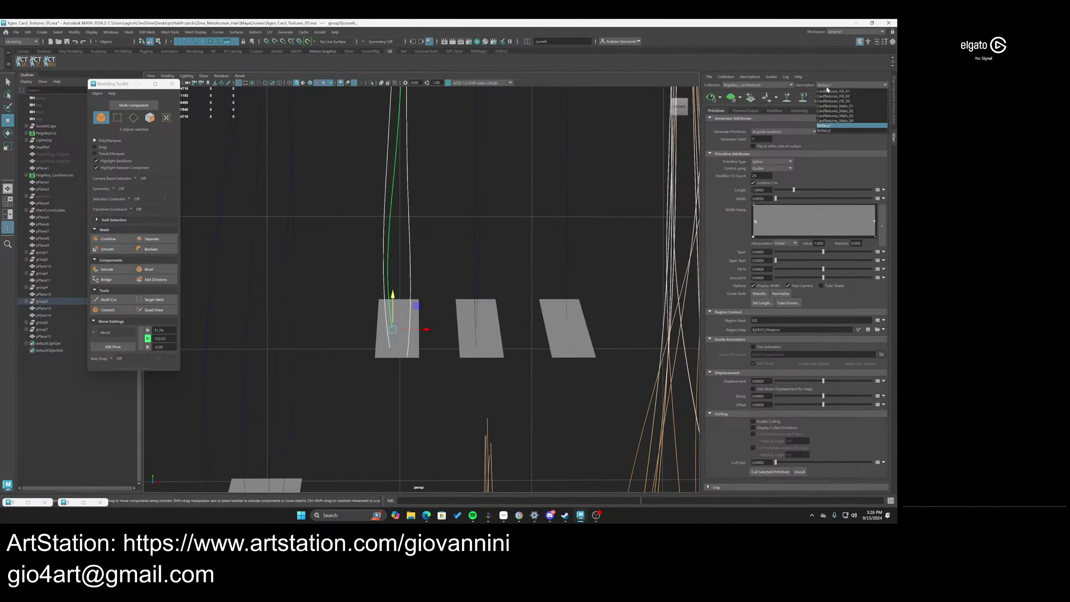
pyautogui.click(828, 131)
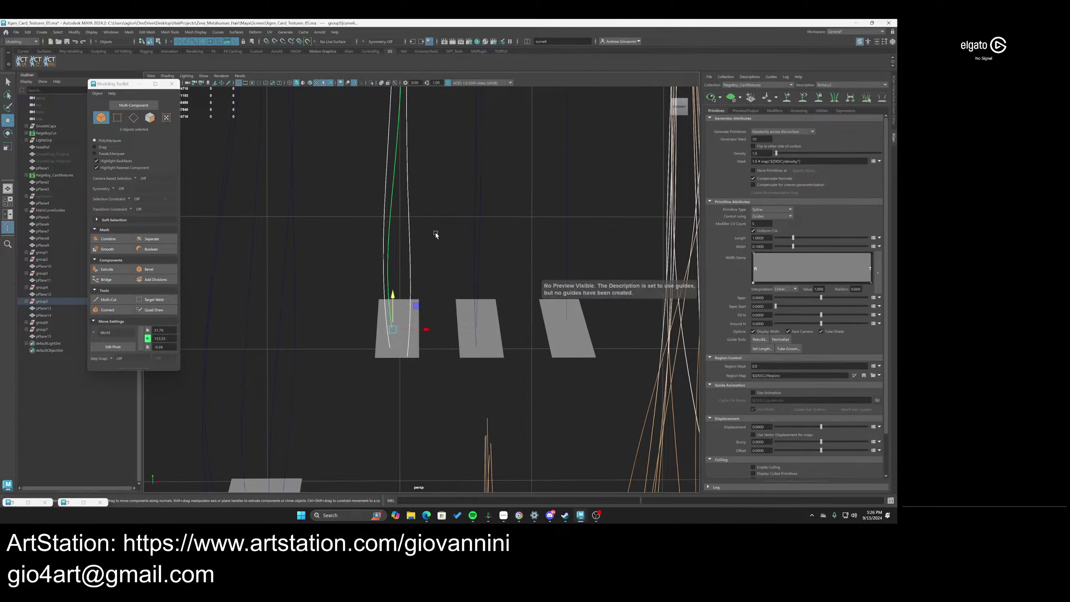
# Turn off soft selection and adjust the root control vertex of the rightmost guide curve on the first small plane
pyautogui.press('f')
pyautogui.press('F8')
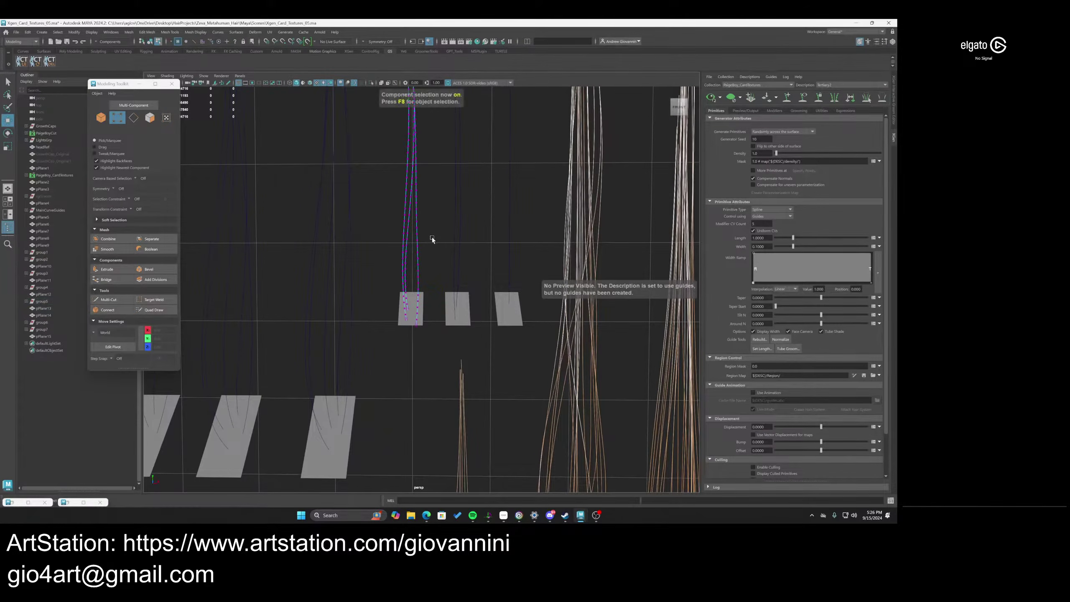
pyautogui.press('F8')
pyautogui.keyDown('alt'); pyautogui.moveTo(433, 329); pyautogui.dragTo(476, 327); pyautogui.keyUp('alt')
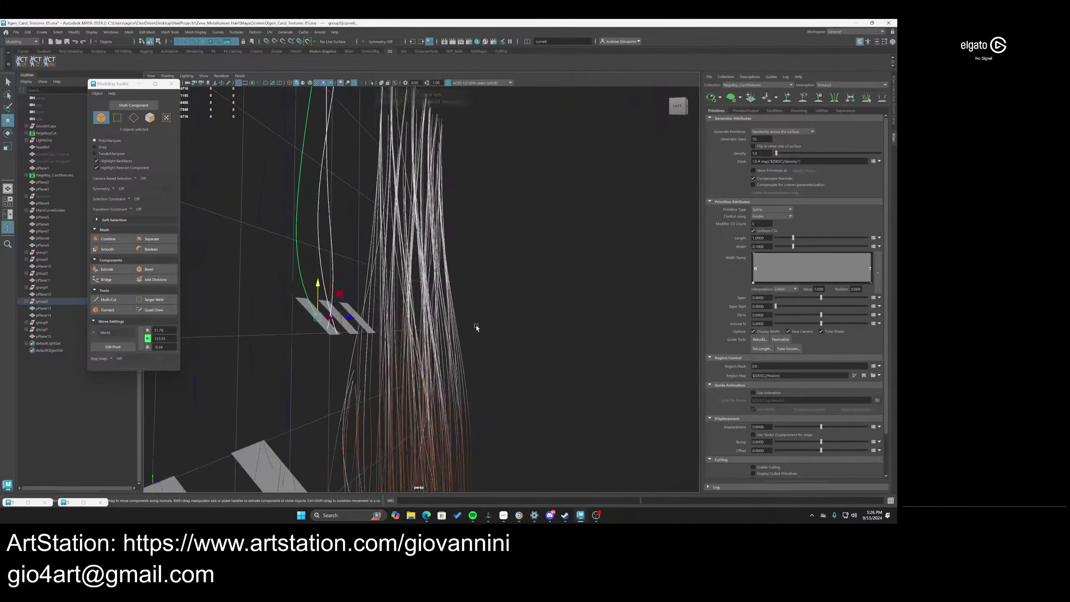
pyautogui.scroll(7, 389, 351)
pyautogui.keyDown('alt'); pyautogui.moveTo(364, 370); pyautogui.dragTo(436, 337, button='middle'); pyautogui.keyUp('alt')
pyautogui.keyDown('alt'); pyautogui.moveTo(437, 337); pyautogui.dragTo(423, 329); pyautogui.keyUp('alt')
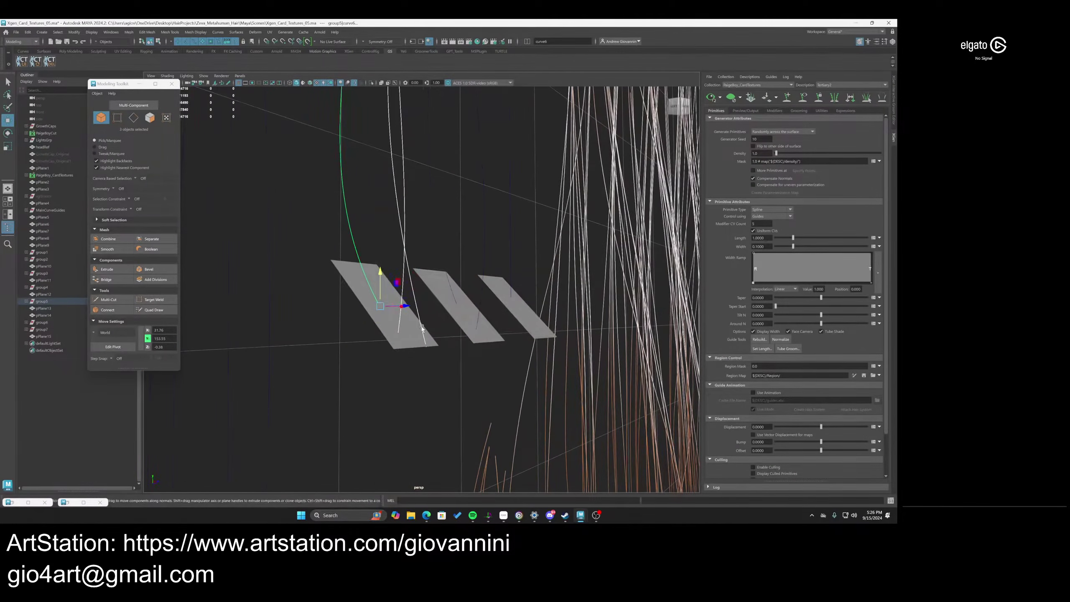
pyautogui.click(421, 327)
pyautogui.moveTo(435, 229); pyautogui.dragTo(422, 222, button='right')
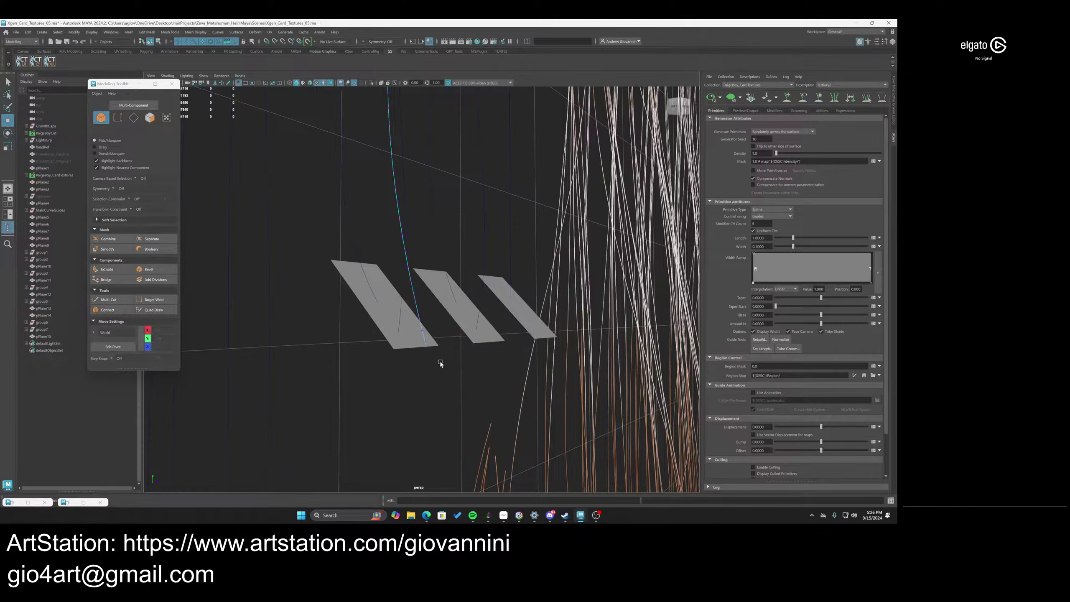
pyautogui.click(425, 346)
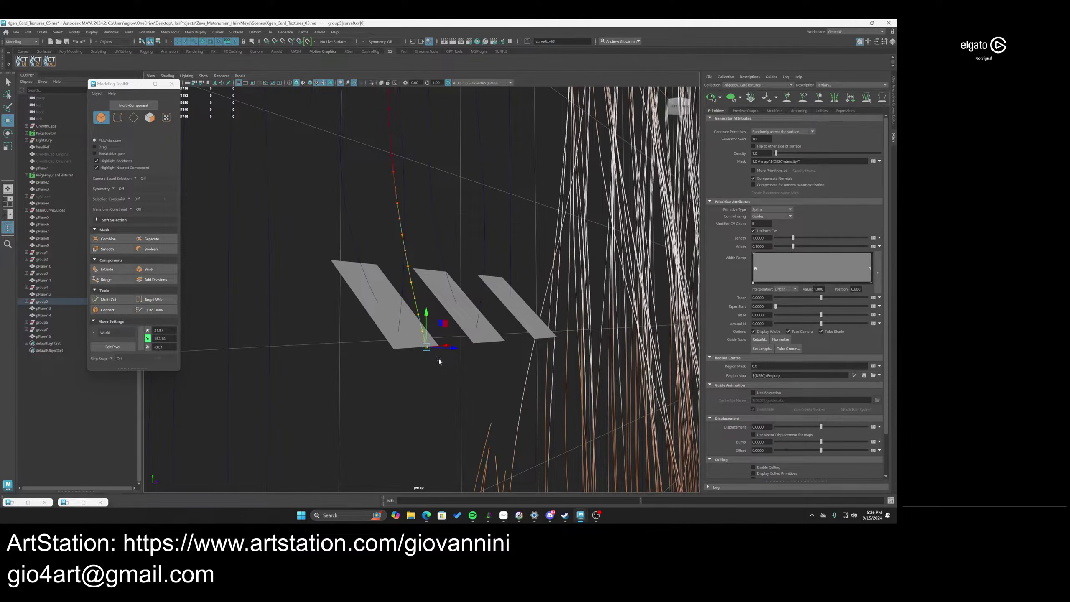
pyautogui.press('b')
pyautogui.moveTo(423, 350)
pyautogui.mouseDown()
pyautogui.moveTo(408, 334)
pyautogui.moveTo(430, 352)
pyautogui.mouseUp()
pyautogui.moveTo(475, 229); pyautogui.dragTo(489, 218, button='right')
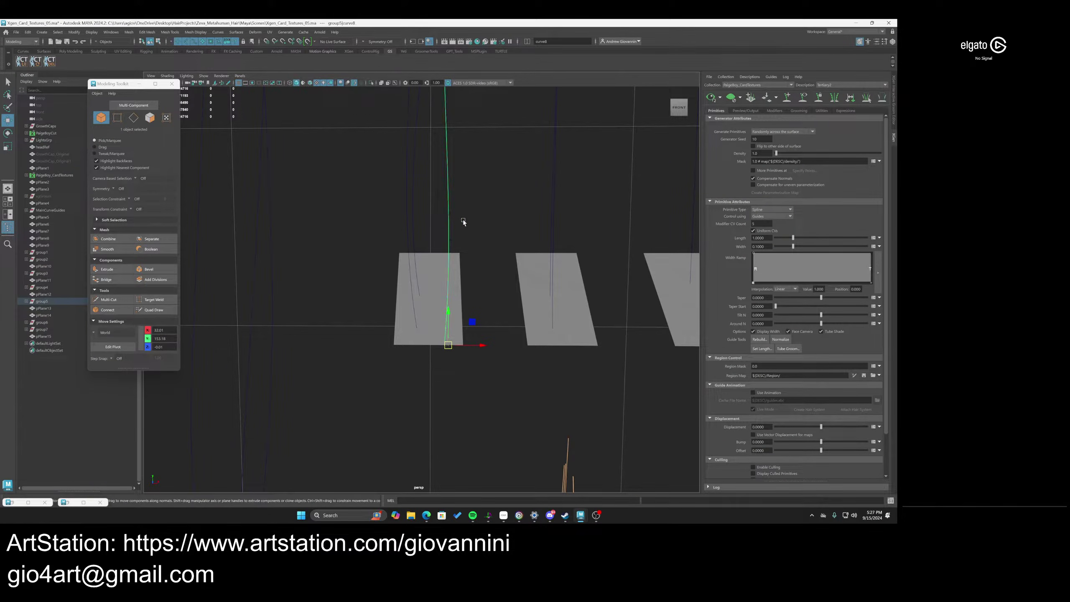
# Rebuild the rightmost guide curve with fewer control points using GS CurveTools
pyautogui.click(33, 62)
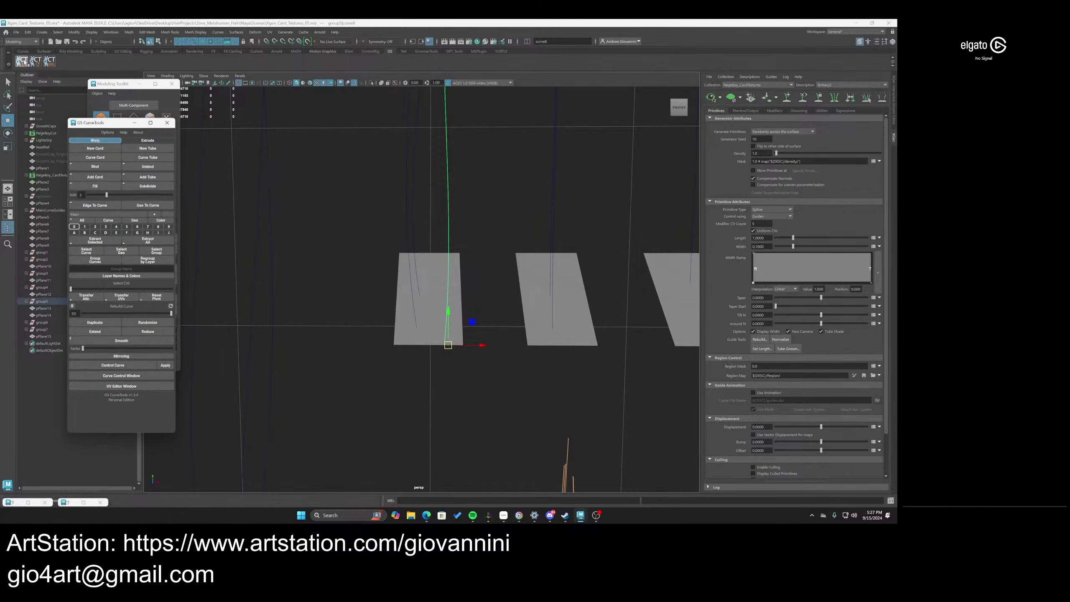
pyautogui.moveTo(113, 314); pyautogui.dragTo(105, 314)
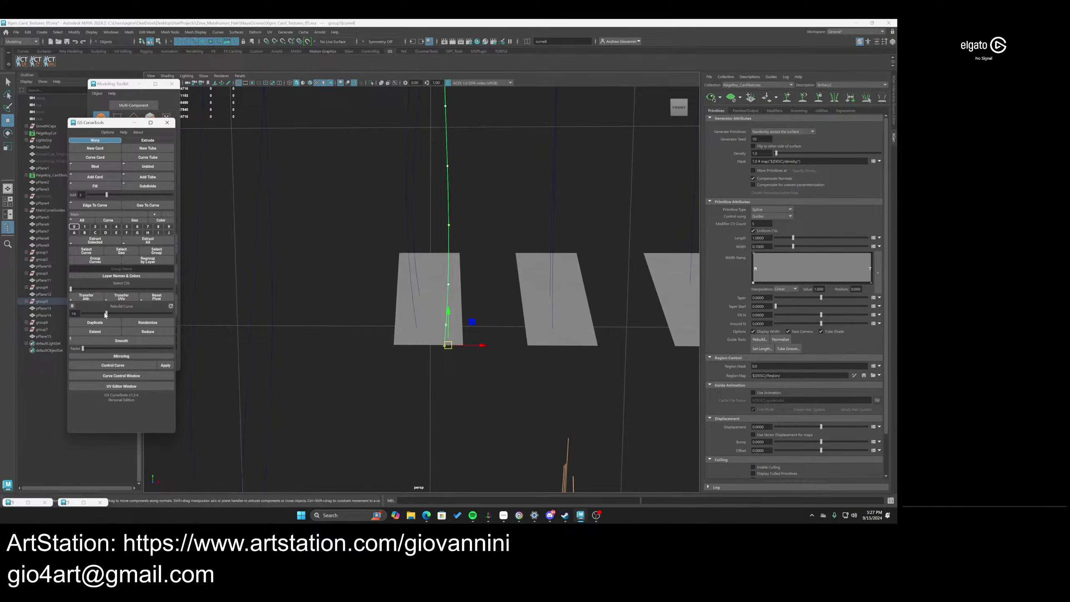
pyautogui.keyDown('alt'); pyautogui.moveTo(456, 292); pyautogui.dragTo(466, 292); pyautogui.keyUp('alt')
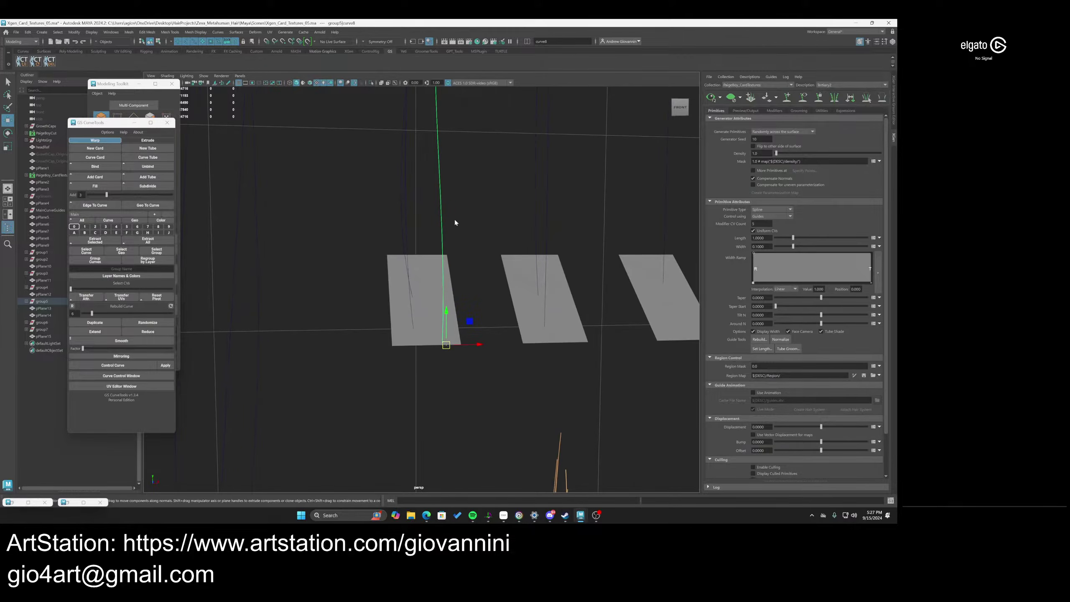
# Move the rebuilt curve's root control vertex inward from the first small plane's lower edge and check how it sits on the surface
pyautogui.moveTo(455, 220); pyautogui.dragTo(439, 228, button='right')
pyautogui.keyDown('alt'); pyautogui.moveTo(439, 228); pyautogui.dragTo(468, 267); pyautogui.keyUp('alt')
pyautogui.moveTo(407, 331); pyautogui.dragTo(466, 303)
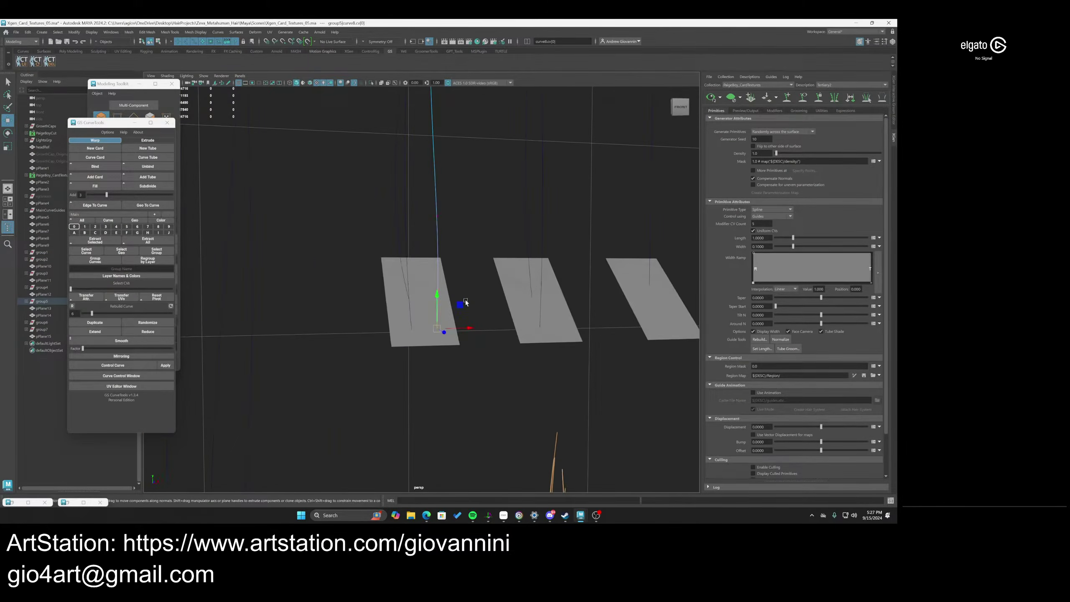
pyautogui.click(481, 231)
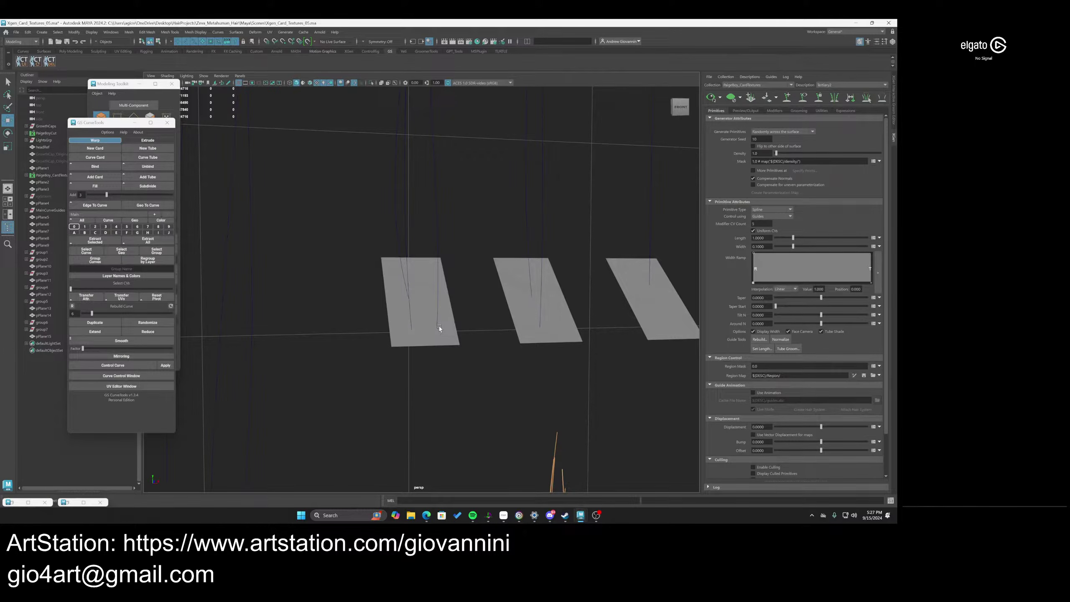
pyautogui.keyDown('alt'); pyautogui.moveTo(438, 326); pyautogui.dragTo(450, 327); pyautogui.keyUp('alt')
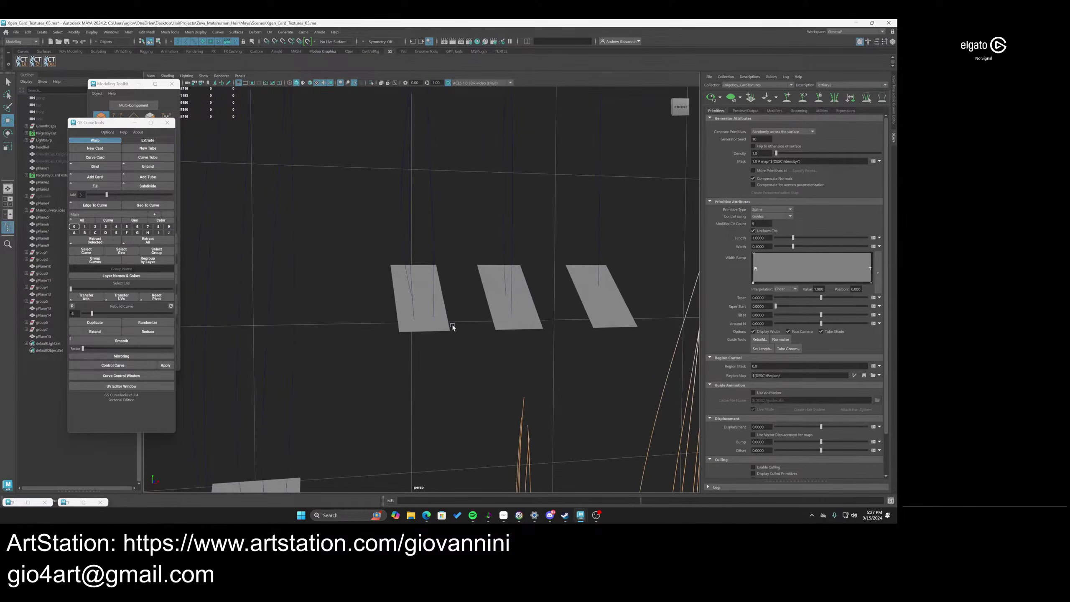
pyautogui.scroll(4, 450, 322)
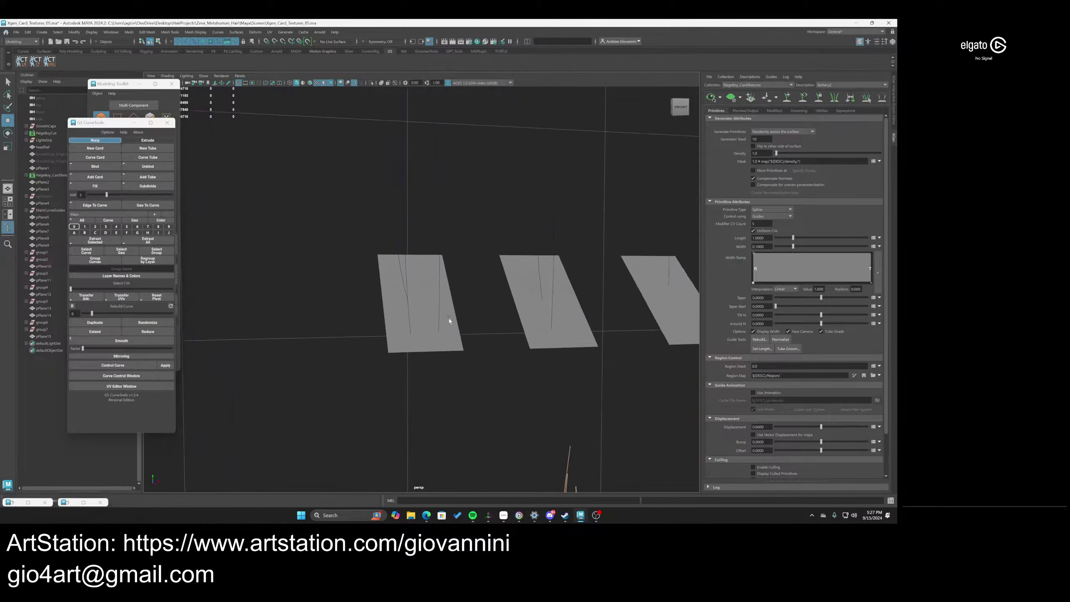
pyautogui.keyDown('alt'); pyautogui.moveTo(448, 318); pyautogui.dragTo(456, 323); pyautogui.keyUp('alt')
pyautogui.scroll(-6, 456, 324)
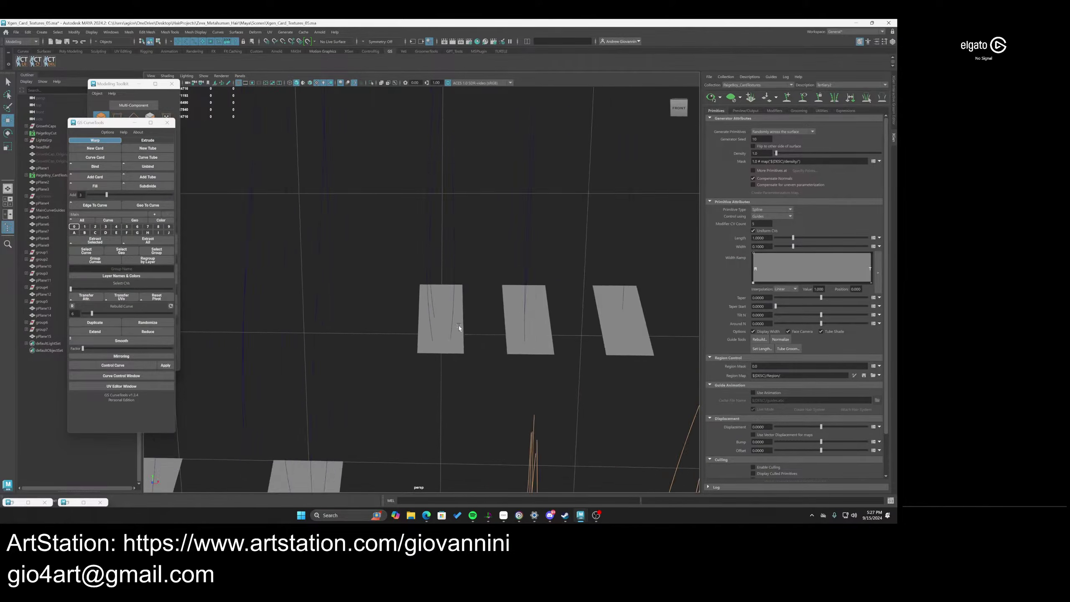
pyautogui.scroll(6, 459, 335)
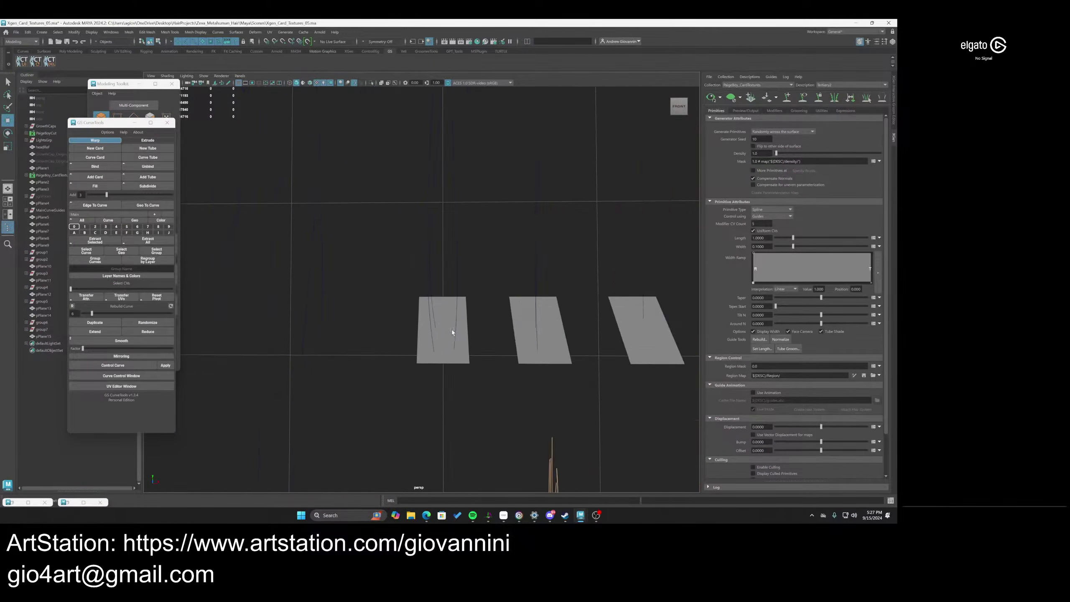
# Rebuild the middle guide curve on the first small plane and select its control vertices near the root
pyautogui.click(437, 285)
pyautogui.keyDown('alt'); pyautogui.moveTo(453, 280); pyautogui.dragTo(350, 304); pyautogui.keyUp('alt')
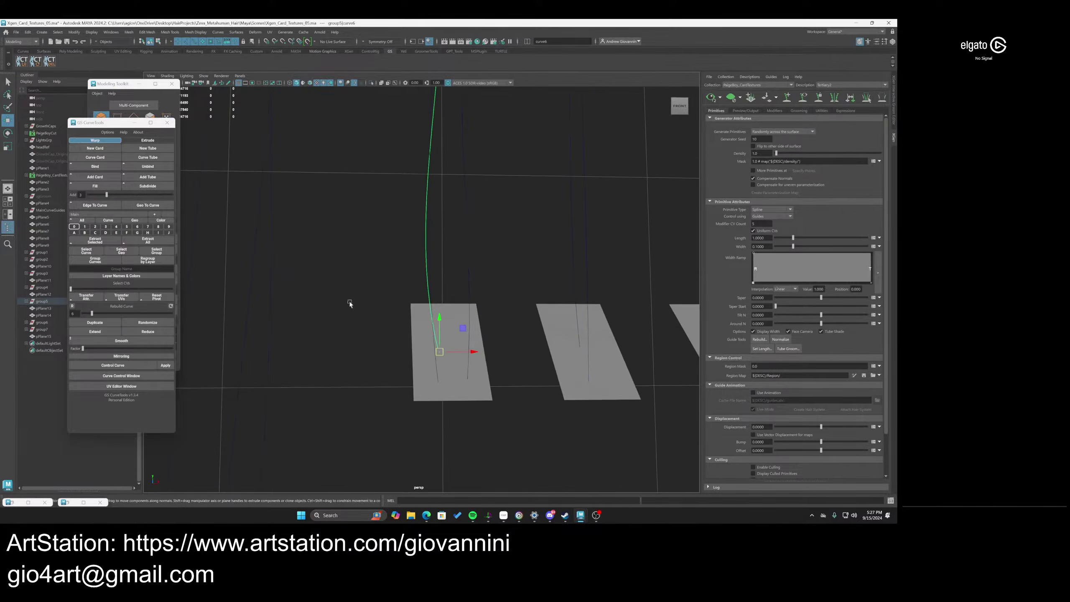
pyautogui.click(74, 305)
pyautogui.moveTo(519, 231); pyautogui.dragTo(490, 232, button='right')
pyautogui.keyDown('alt'); pyautogui.moveTo(501, 317); pyautogui.dragTo(492, 357); pyautogui.keyUp('alt')
pyautogui.moveTo(492, 357); pyautogui.dragTo(426, 305)
pyautogui.keyDown('alt'); pyautogui.moveTo(426, 305); pyautogui.dragTo(444, 336); pyautogui.keyUp('alt')
pyautogui.moveTo(432, 307); pyautogui.dragTo(359, 337)
pyautogui.scroll(-4, 431, 271)
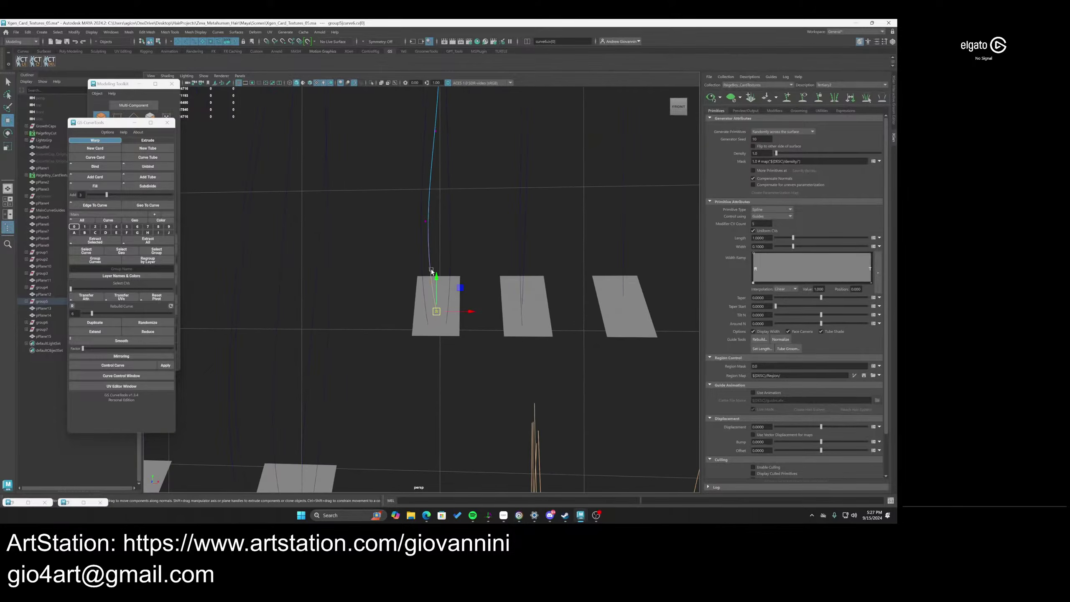
# Smooth the lower part of the middle guide curve by shifting its control vertices above the first small plane sideways
pyautogui.moveTo(479, 281); pyautogui.dragTo(415, 210)
pyautogui.moveTo(465, 289); pyautogui.dragTo(375, 200)
pyautogui.moveTo(462, 251); pyautogui.dragTo(469, 252)
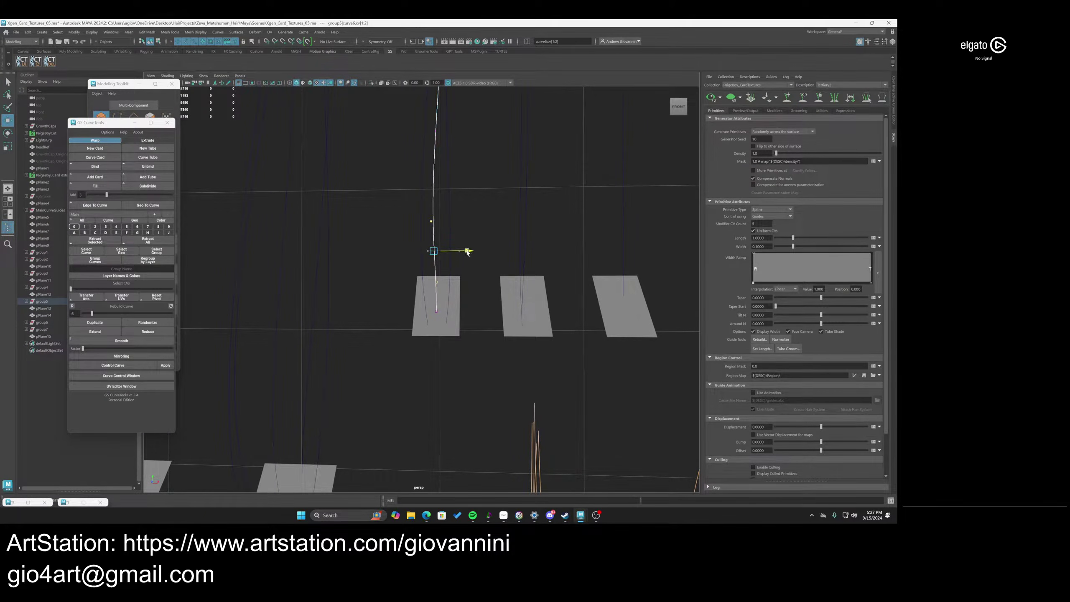
pyautogui.keyDown('alt'); pyautogui.moveTo(464, 214); pyautogui.dragTo(471, 289, button='middle'); pyautogui.keyUp('alt')
pyautogui.moveTo(476, 298); pyautogui.dragTo(419, 263)
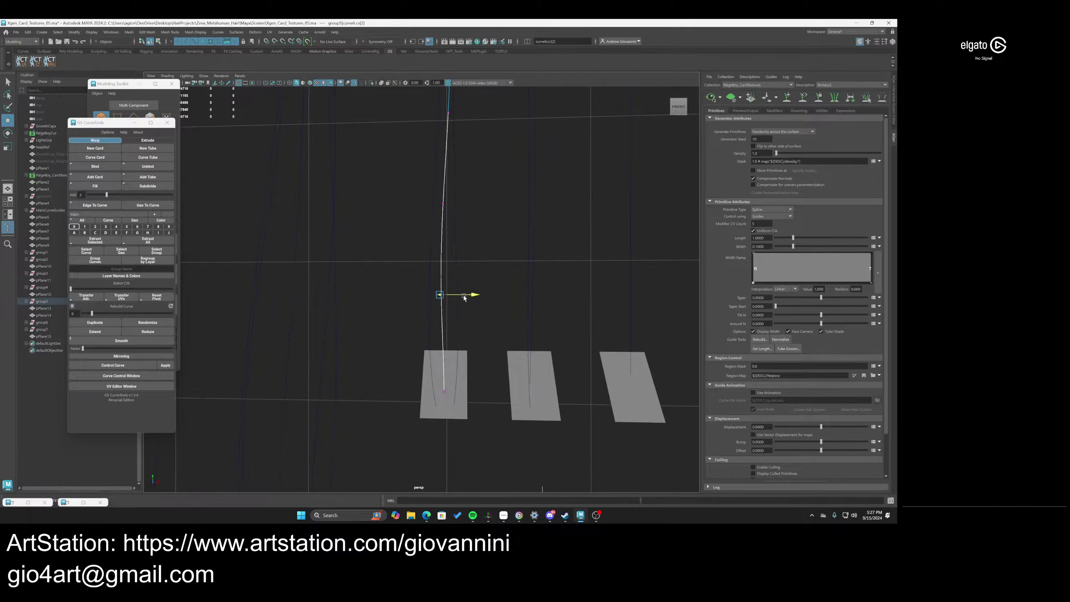
pyautogui.scroll(-3, 472, 273)
pyautogui.keyDown('alt'); pyautogui.moveTo(480, 242); pyautogui.dragTo(467, 271, button='middle'); pyautogui.keyUp('alt')
pyautogui.scroll(-3, 479, 310)
pyautogui.scroll(3, 474, 309)
pyautogui.moveTo(453, 236); pyautogui.dragTo(472, 230, button='right')
pyautogui.click(456, 331)
# Move the root of the left guide curve on the middle small plane farther in from the lower edge using soft selection
pyautogui.scroll(-1, 456, 331)
pyautogui.keyDown('alt'); pyautogui.moveTo(456, 331); pyautogui.dragTo(438, 306, button='middle'); pyautogui.keyUp('alt')
pyautogui.scroll(4, 438, 258)
pyautogui.scroll(-3, 457, 308)
pyautogui.scroll(2, 458, 310)
pyautogui.scroll(4, 435, 300)
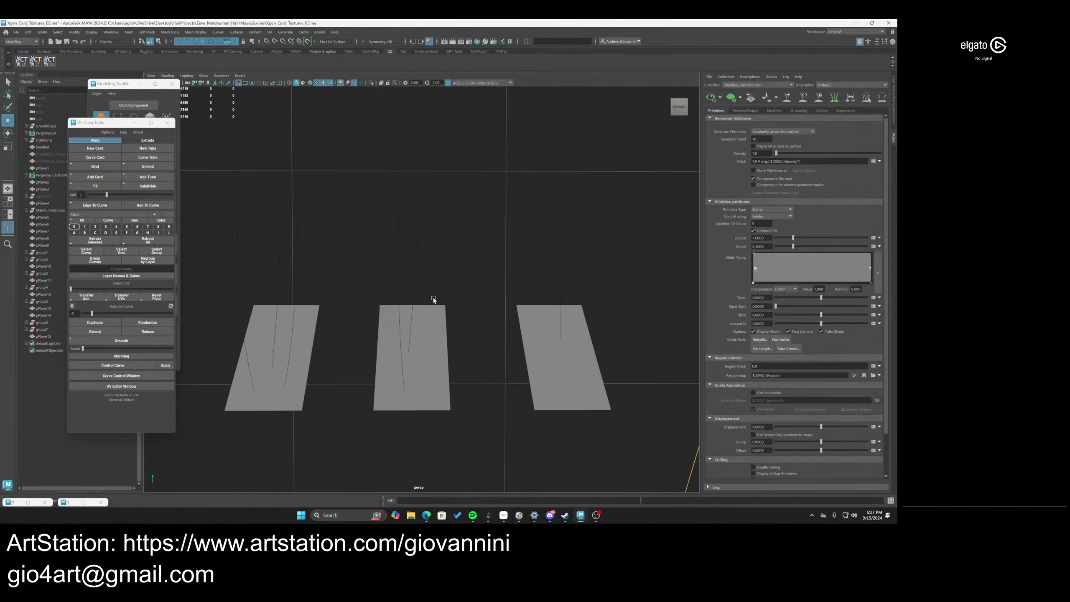
pyautogui.click(401, 296)
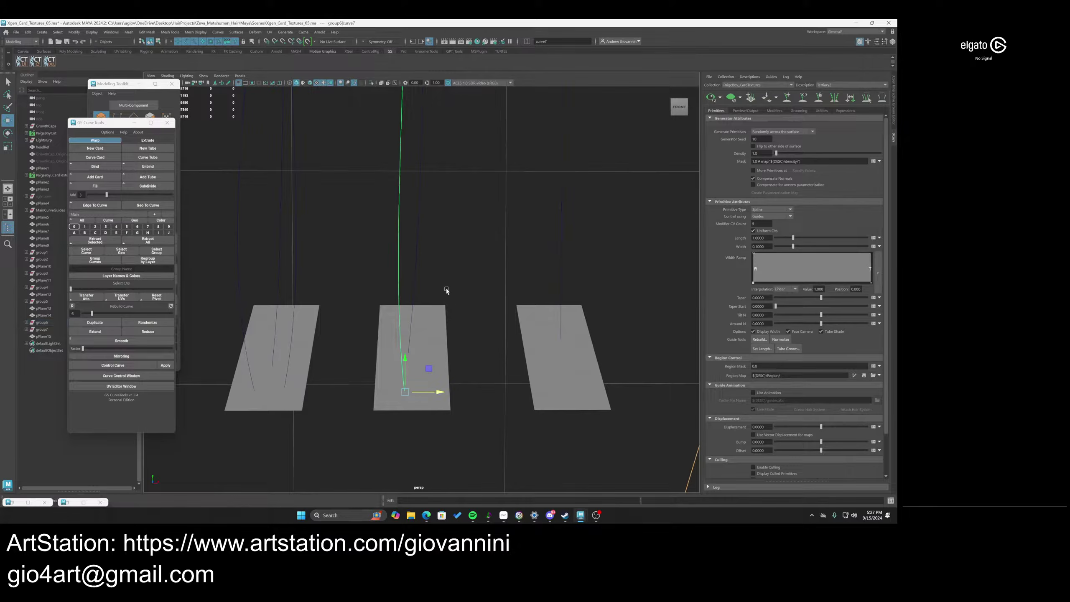
pyautogui.press('F8')
pyautogui.moveTo(391, 388)
pyautogui.mouseDown()
pyautogui.moveTo(407, 413)
pyautogui.moveTo(584, 427)
pyautogui.moveTo(404, 386)
pyautogui.moveTo(396, 373)
pyautogui.moveTo(371, 394)
pyautogui.moveTo(349, 394)
pyautogui.moveTo(398, 371)
pyautogui.mouseUp()
pyautogui.press('b')
pyautogui.scroll(-7, 434, 310)
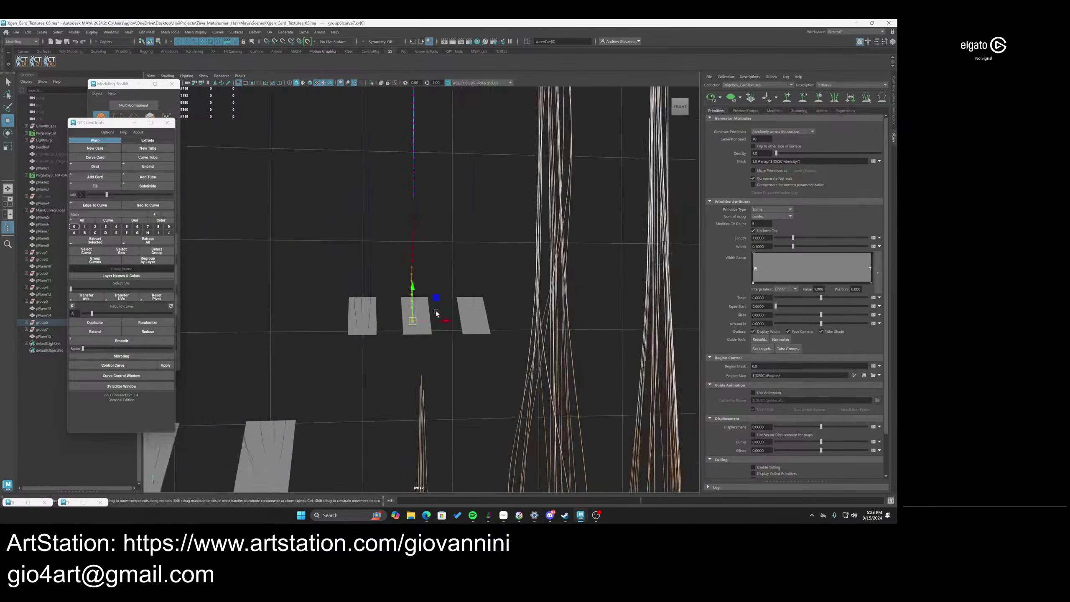
# Check from the side how the shifted curve root meets the plane surface and return to object selection
pyautogui.scroll(4, 437, 282)
pyautogui.keyDown('alt'); pyautogui.moveTo(445, 301); pyautogui.dragTo(402, 319); pyautogui.keyUp('alt')
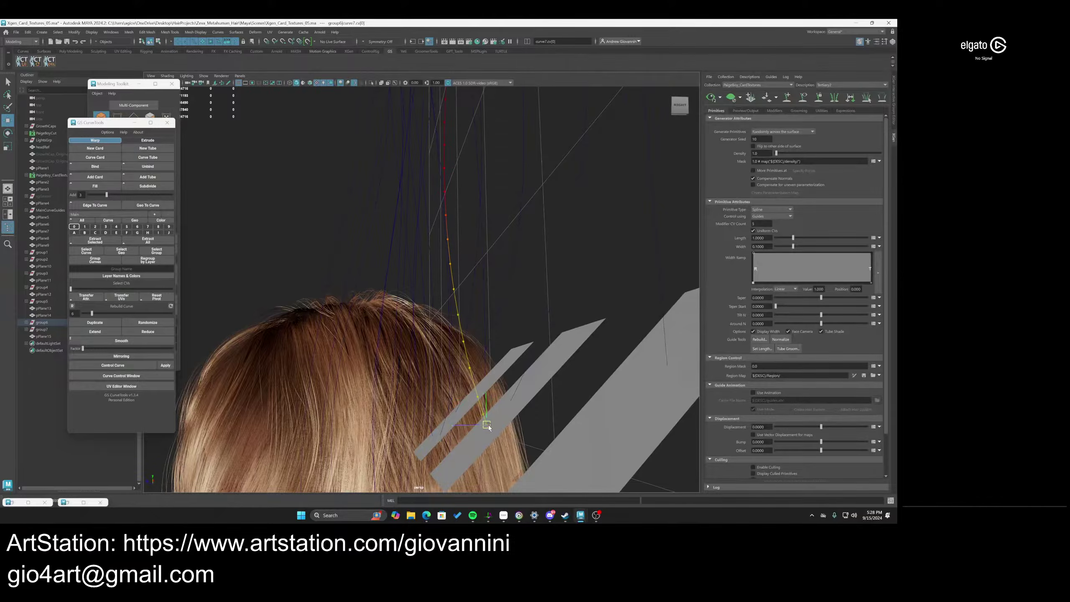
pyautogui.keyDown('alt'); pyautogui.moveTo(488, 425); pyautogui.dragTo(451, 286); pyautogui.keyUp('alt')
pyautogui.scroll(-4, 451, 286)
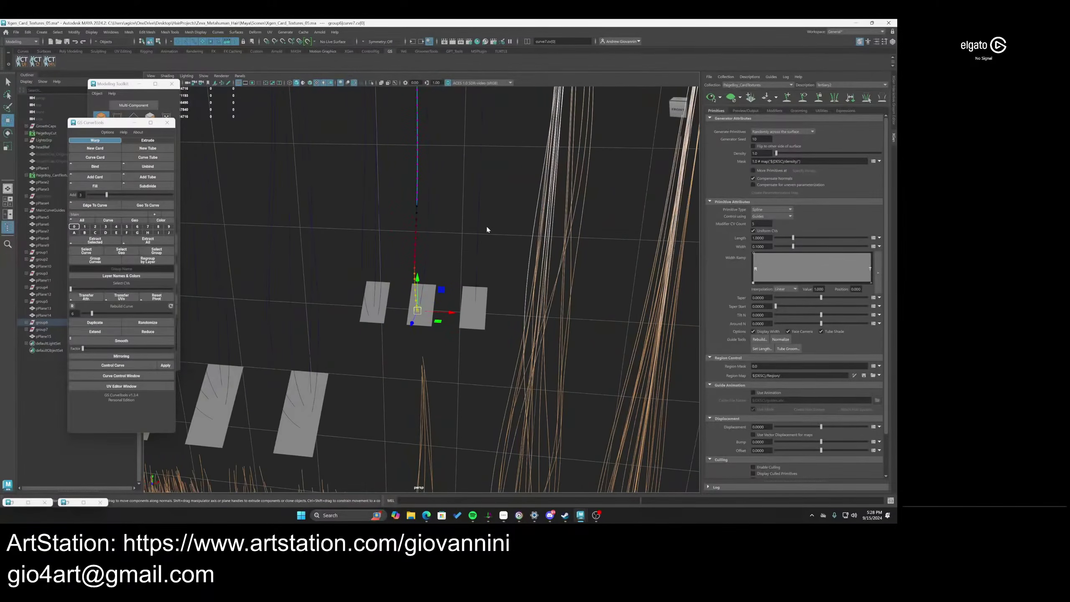
pyautogui.moveTo(488, 228)
pyautogui.mouseDown(button='right')
pyautogui.moveTo(497, 225)
pyautogui.moveTo(484, 225)
pyautogui.mouseUp(button='right')
pyautogui.keyDown('alt'); pyautogui.moveTo(484, 224); pyautogui.dragTo(455, 332); pyautogui.keyUp('alt')
pyautogui.click(446, 306)
pyautogui.scroll(-5, 454, 331)
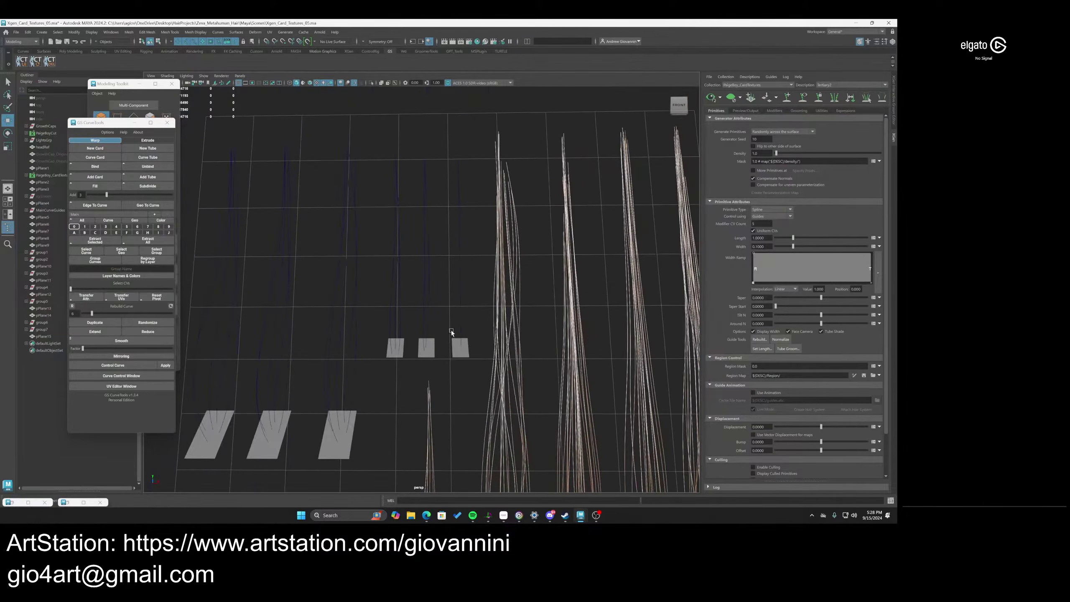
# Examine how the guide curves are seated on the three small planes
pyautogui.scroll(6, 453, 328)
pyautogui.scroll(1, 456, 344)
pyautogui.keyDown('alt'); pyautogui.moveTo(456, 344); pyautogui.dragTo(430, 263, button='middle'); pyautogui.keyUp('alt')
pyautogui.scroll(3, 511, 305)
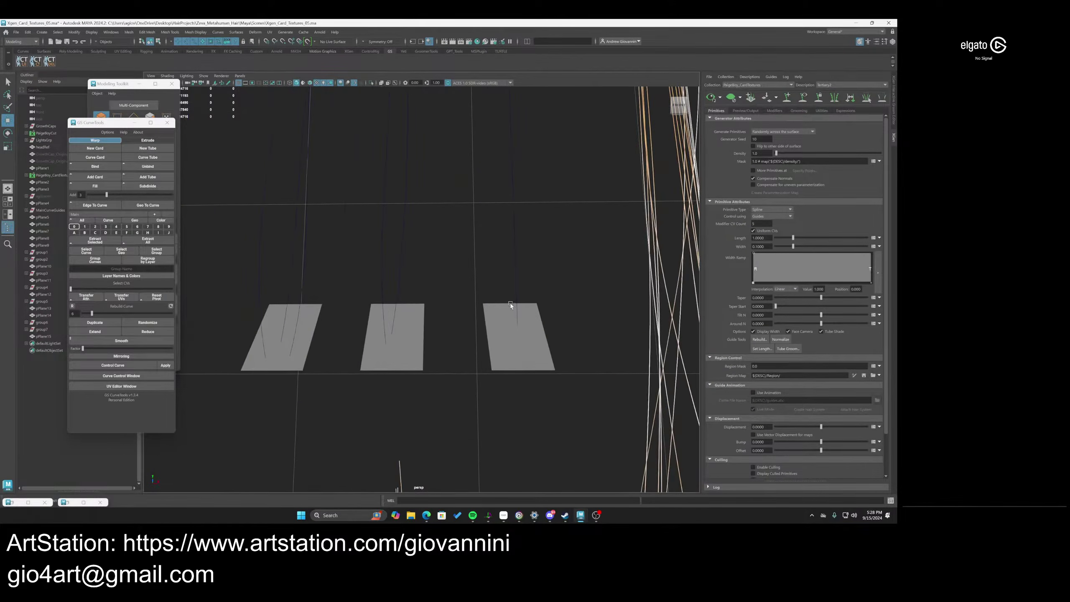
pyautogui.keyDown('alt'); pyautogui.moveTo(511, 306); pyautogui.dragTo(468, 358, button='middle'); pyautogui.keyUp('alt')
pyautogui.moveTo(448, 277); pyautogui.dragTo(443, 276)
pyautogui.scroll(-6, 434, 300)
pyautogui.keyDown('alt'); pyautogui.moveTo(406, 363); pyautogui.dragTo(440, 421, button='middle'); pyautogui.keyUp('alt')
pyautogui.click(379, 333)
pyautogui.scroll(3, 367, 384)
pyautogui.scroll(2, 368, 384)
pyautogui.keyDown('alt'); pyautogui.moveTo(368, 384); pyautogui.dragTo(415, 255, button='middle'); pyautogui.keyUp('alt')
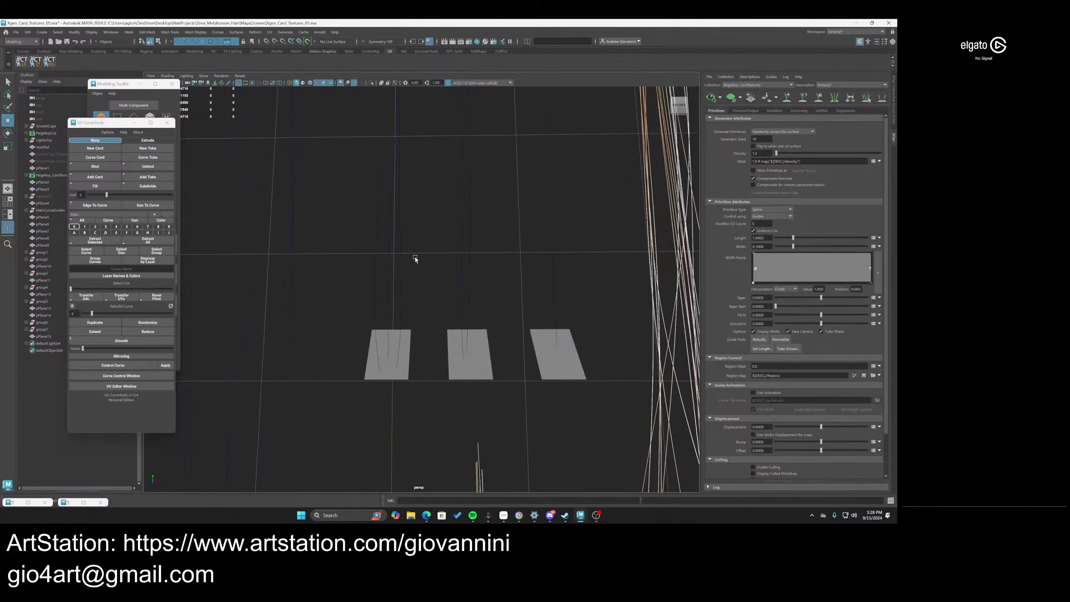
# Set Tertiary2 to generate primitives at guide locations and rebuild the first small plane's guide curves with the maximum control points
pyautogui.click(403, 373)
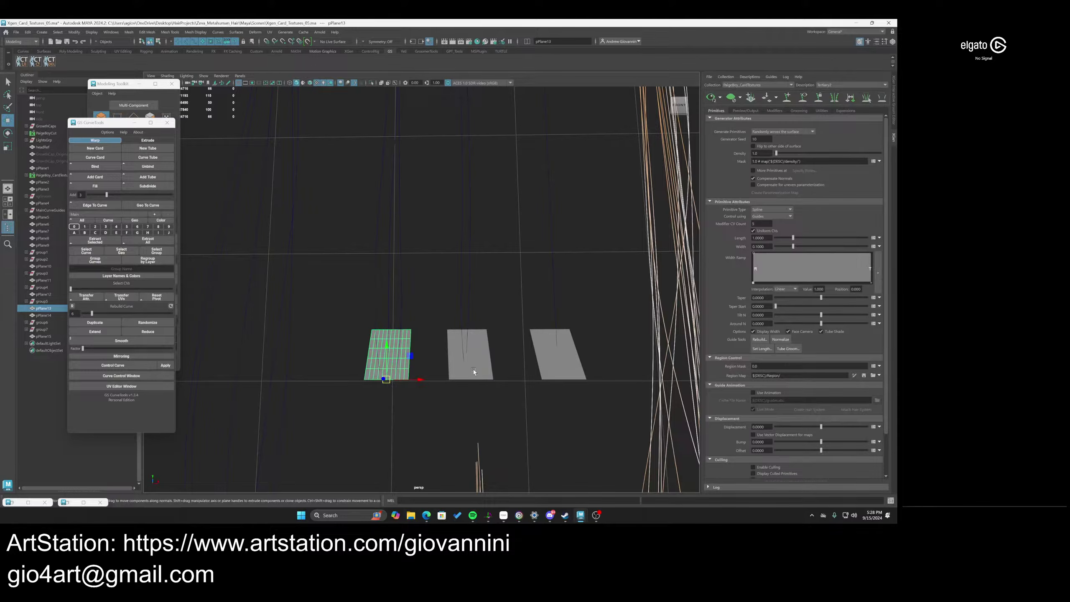
pyautogui.click(792, 132)
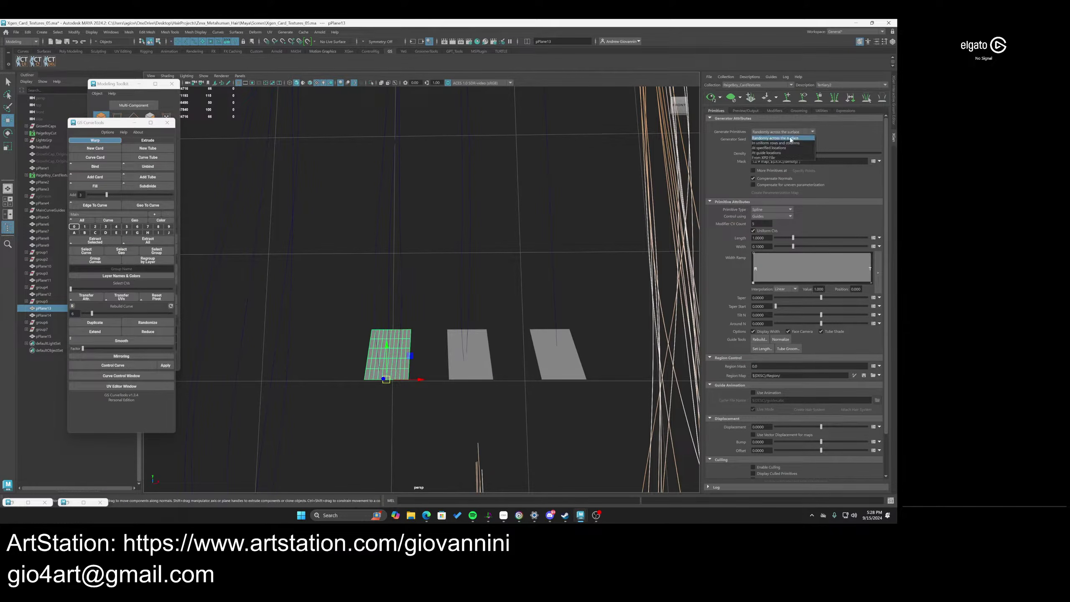
pyautogui.click(781, 153)
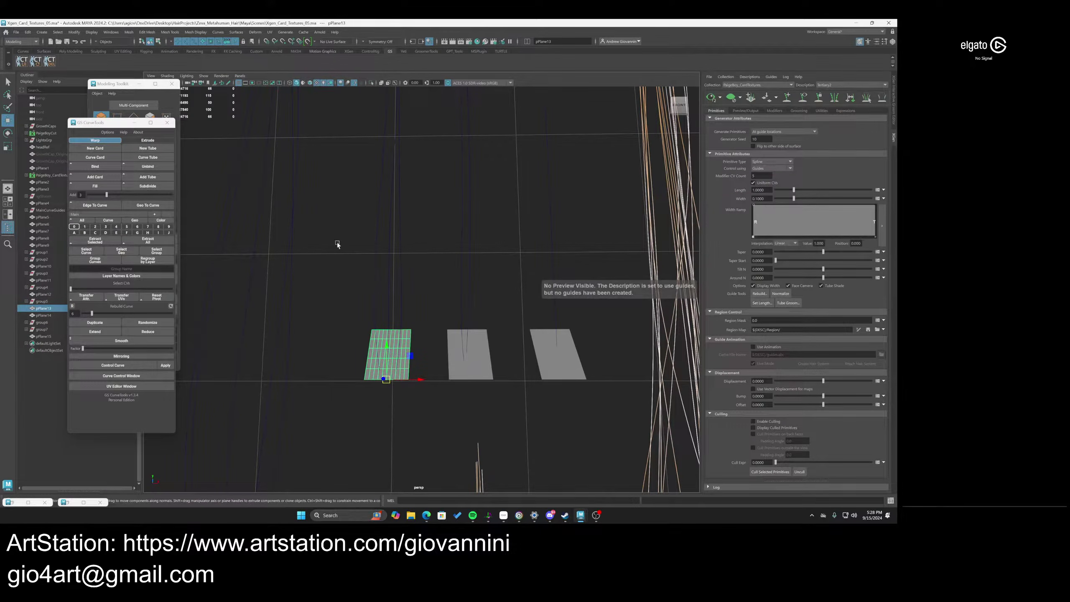
pyautogui.moveTo(336, 243); pyautogui.dragTo(410, 264)
pyautogui.moveTo(92, 313); pyautogui.dragTo(147, 314)
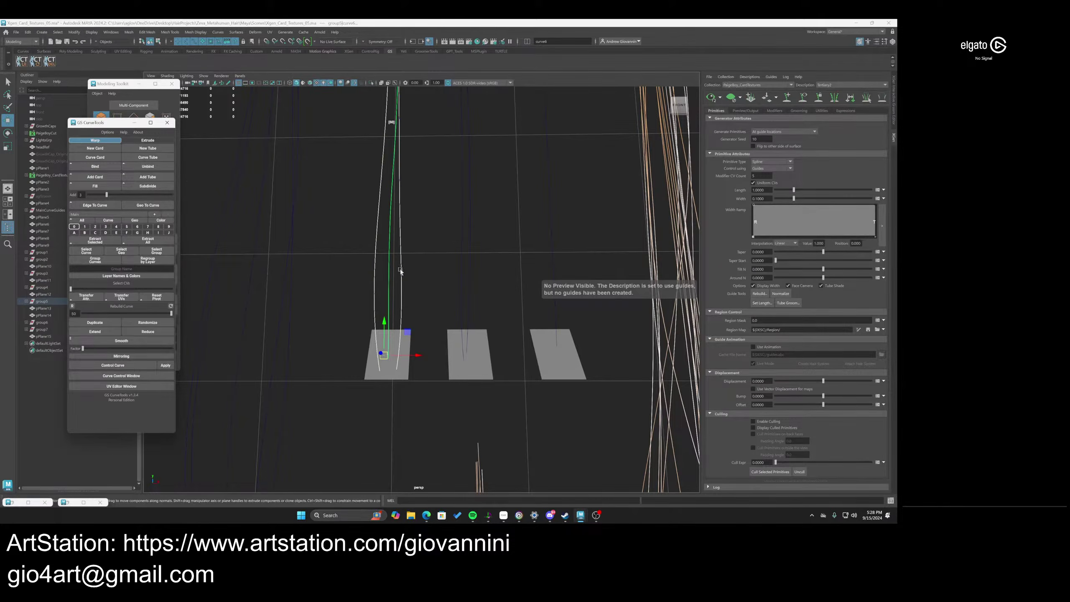
# Raise the modifier CV count of Tertiary2, set its width to 0.005 and turn off Tube Shade
pyautogui.click(454, 237)
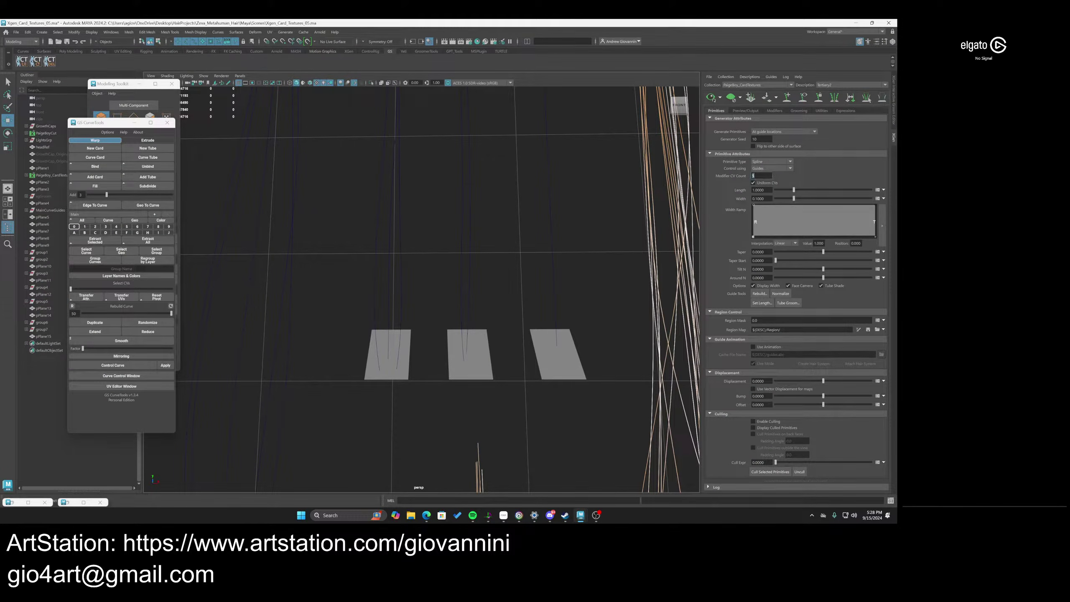
pyautogui.press('Return')
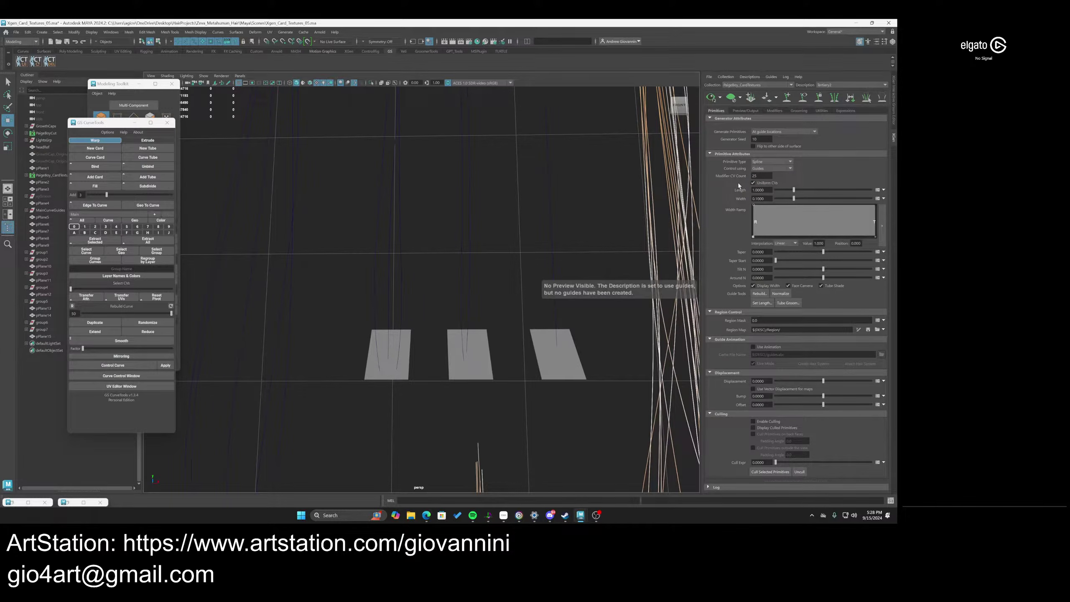
pyautogui.moveTo(768, 198); pyautogui.dragTo(695, 219)
pyautogui.write('0.005')
pyautogui.press('Return')
pyautogui.click(821, 286)
# Convert the first small plane's guide curves to XGen guides for Tertiary2, without deleting the source curves
pyautogui.keyDown('alt'); pyautogui.moveTo(452, 283); pyautogui.dragTo(446, 236, button='right'); pyautogui.keyUp('alt')
pyautogui.keyDown('alt'); pyautogui.moveTo(447, 237); pyautogui.dragTo(446, 333, button='middle'); pyautogui.keyUp('alt')
pyautogui.moveTo(410, 300); pyautogui.dragTo(386, 311)
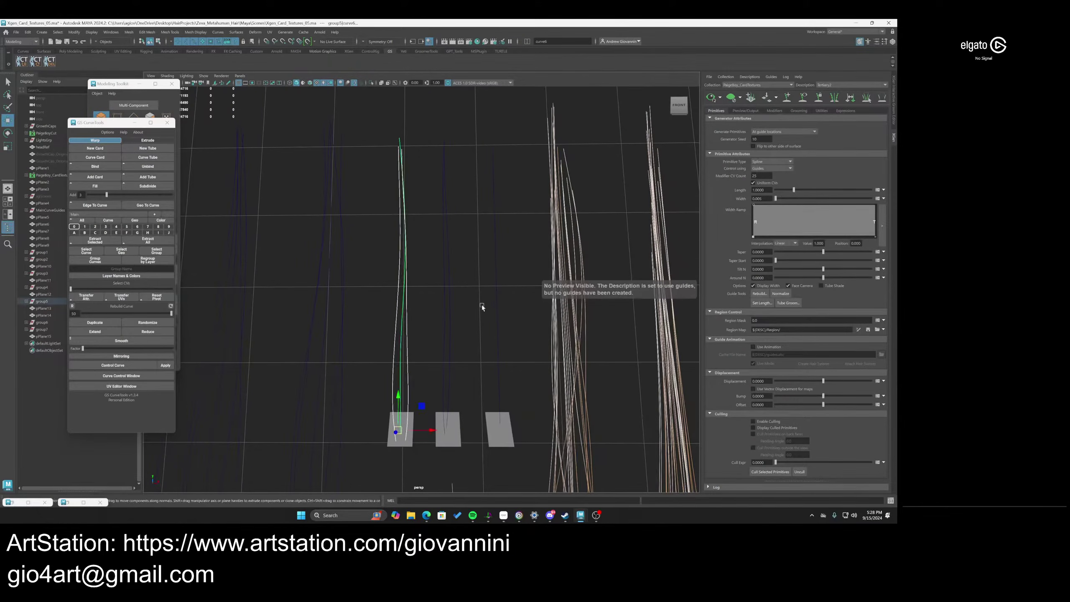
pyautogui.click(750, 77)
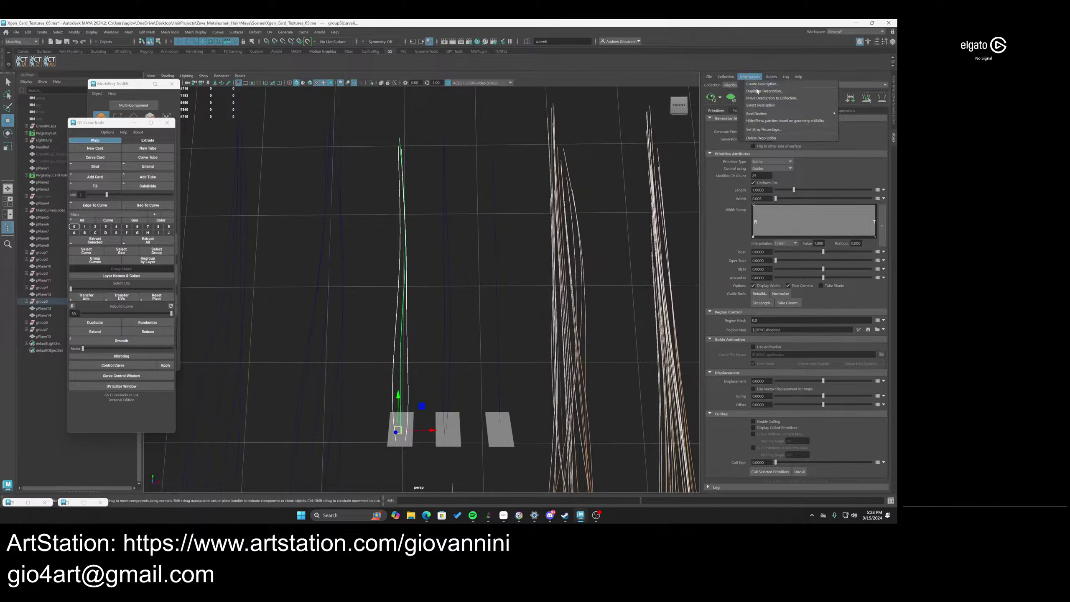
pyautogui.moveTo(763, 114)
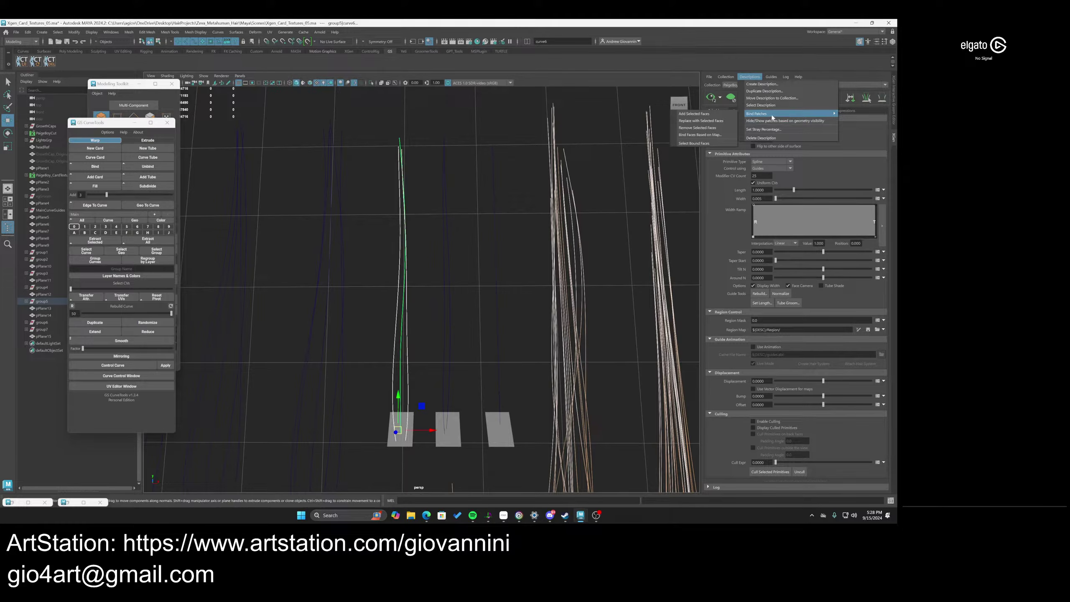
pyautogui.click(697, 143)
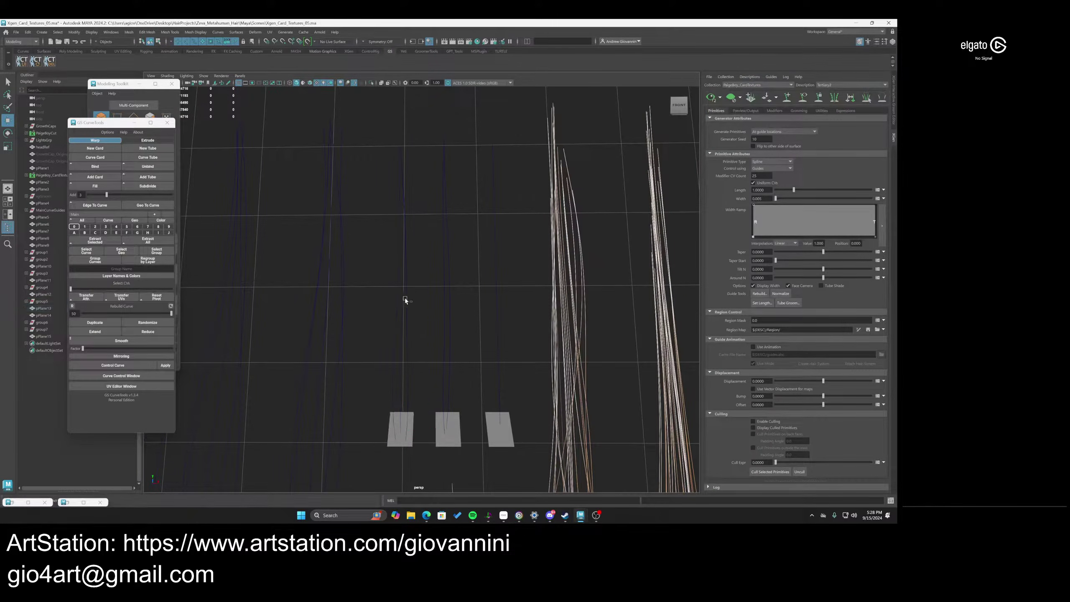
pyautogui.click(821, 110)
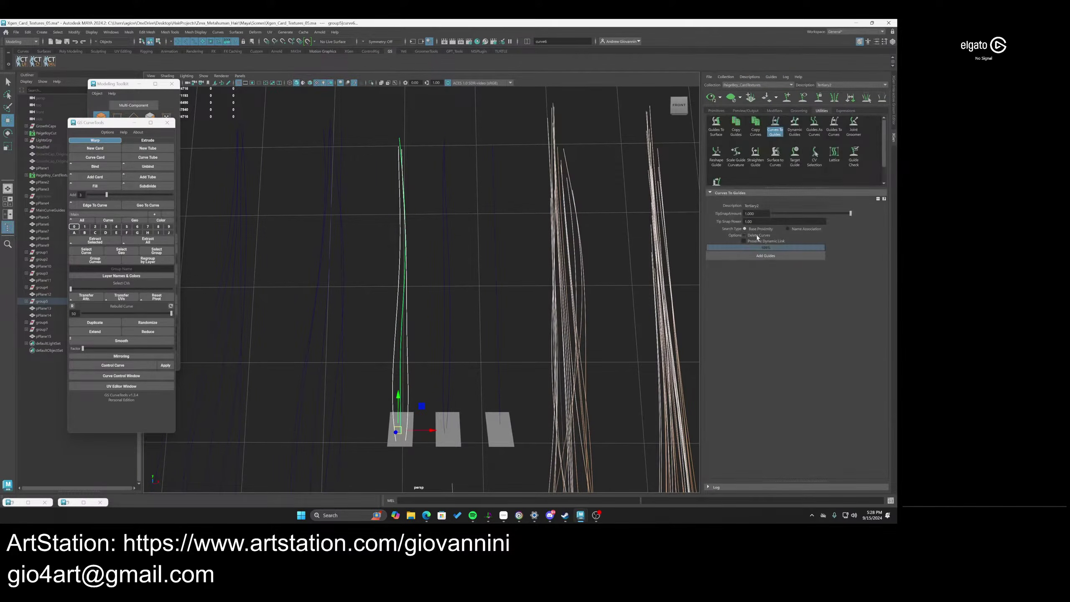
pyautogui.click(749, 256)
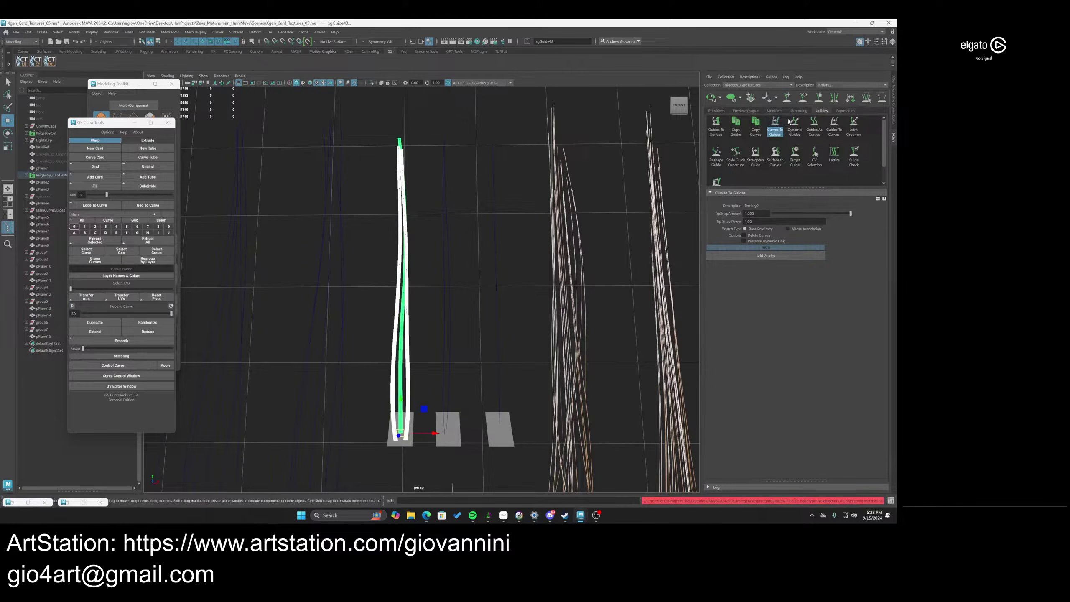
# Hide the Tertiary2 guides and source curves, and stop limiting its preview to primitives in the view
pyautogui.click(802, 101)
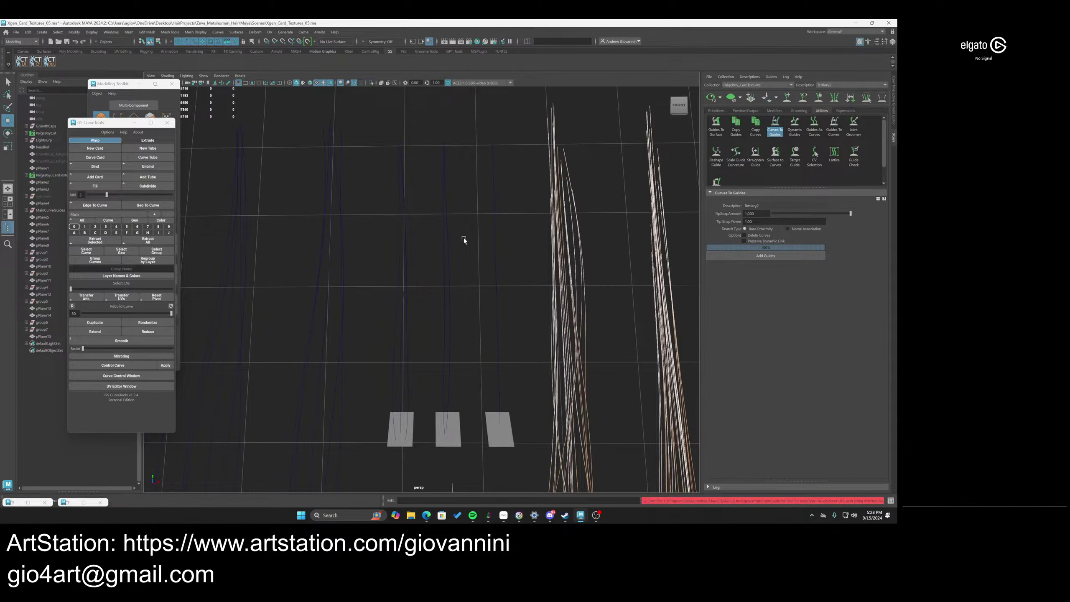
pyautogui.moveTo(425, 241); pyautogui.dragTo(394, 234)
pyautogui.hotkey('ctrl', 'h')
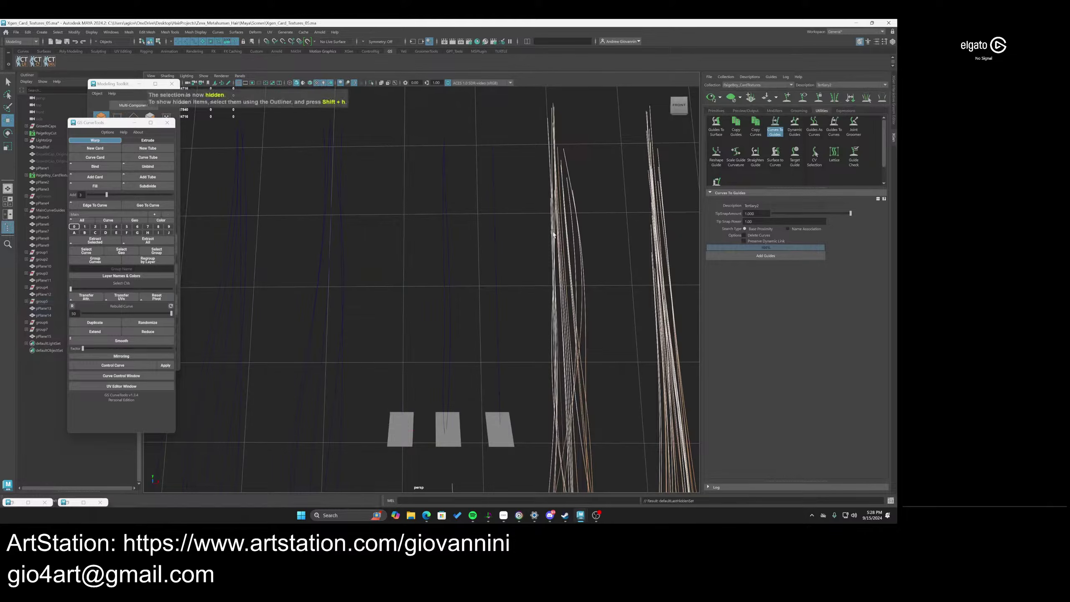
pyautogui.click(744, 110)
pyautogui.click(769, 150)
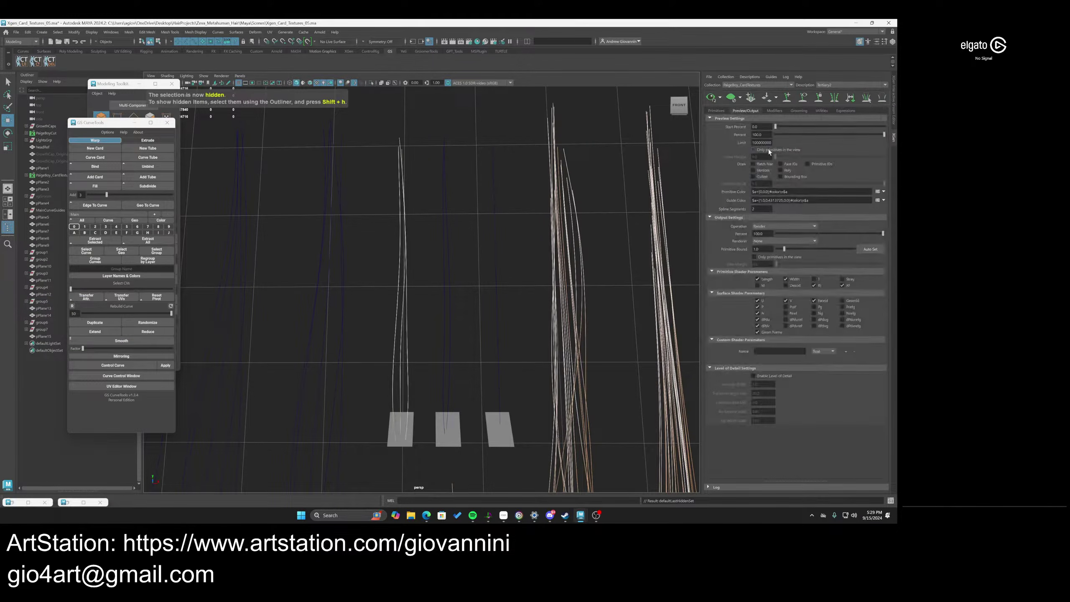
# Review the generated Tertiary2 strands up close and alongside the other hair cards
pyautogui.scroll(-3, 481, 319)
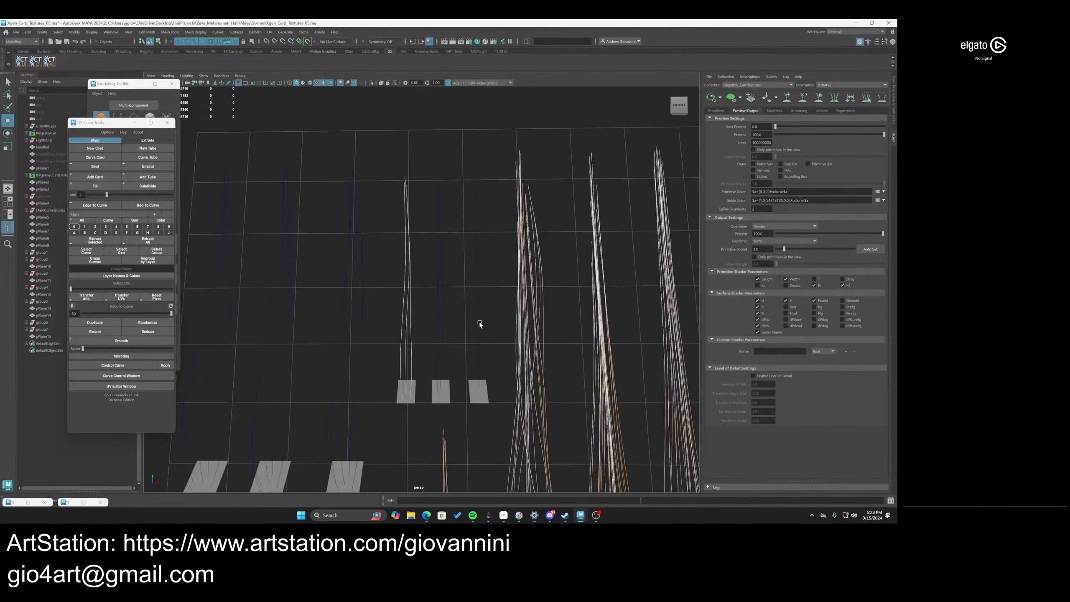
pyautogui.keyDown('alt'); pyautogui.moveTo(457, 344); pyautogui.dragTo(475, 293, button='middle'); pyautogui.keyUp('alt')
pyautogui.scroll(1, 475, 294)
pyautogui.scroll(3, 477, 304)
pyautogui.scroll(-7, 479, 323)
pyautogui.keyDown('alt'); pyautogui.moveTo(468, 346); pyautogui.dragTo(458, 266, button='middle'); pyautogui.keyUp('alt')
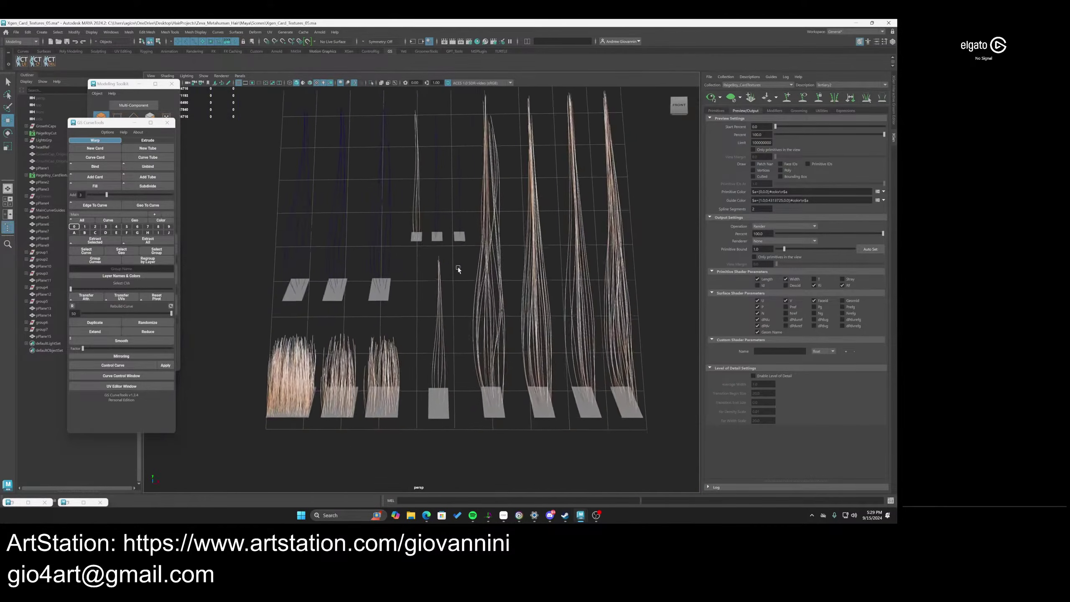
pyautogui.keyDown('alt'); pyautogui.moveTo(458, 266); pyautogui.dragTo(459, 284); pyautogui.keyUp('alt')
pyautogui.keyDown('alt'); pyautogui.moveTo(459, 284); pyautogui.dragTo(473, 346, button='middle'); pyautogui.keyUp('alt')
# Create an XGen description named Tertiary3 on the middle small plane, controlled by placing and shaping guides
pyautogui.scroll(5, 460, 350)
pyautogui.click(449, 382)
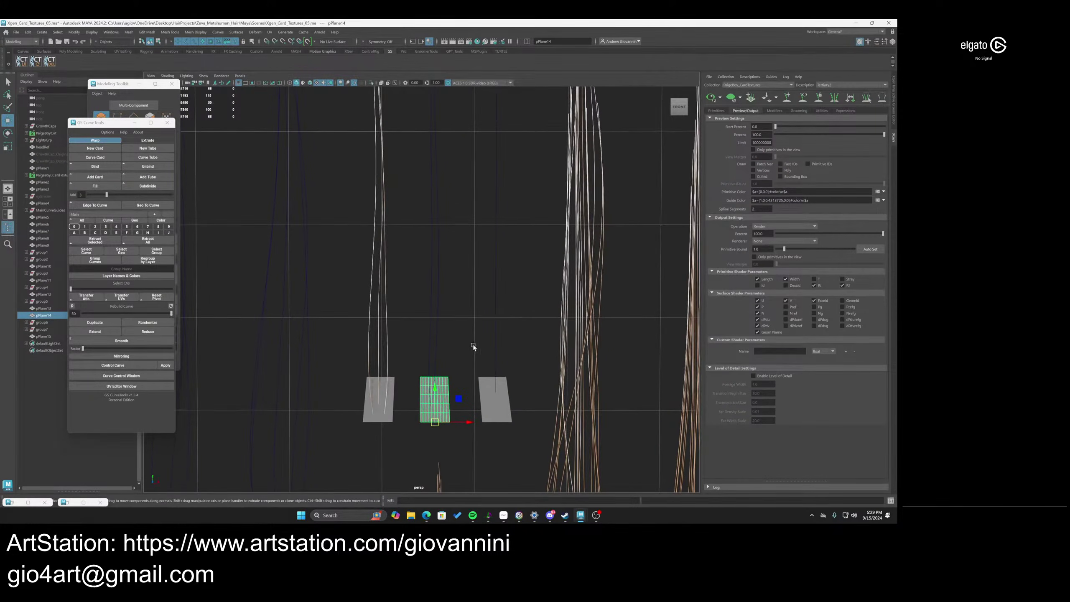
pyautogui.click(749, 76)
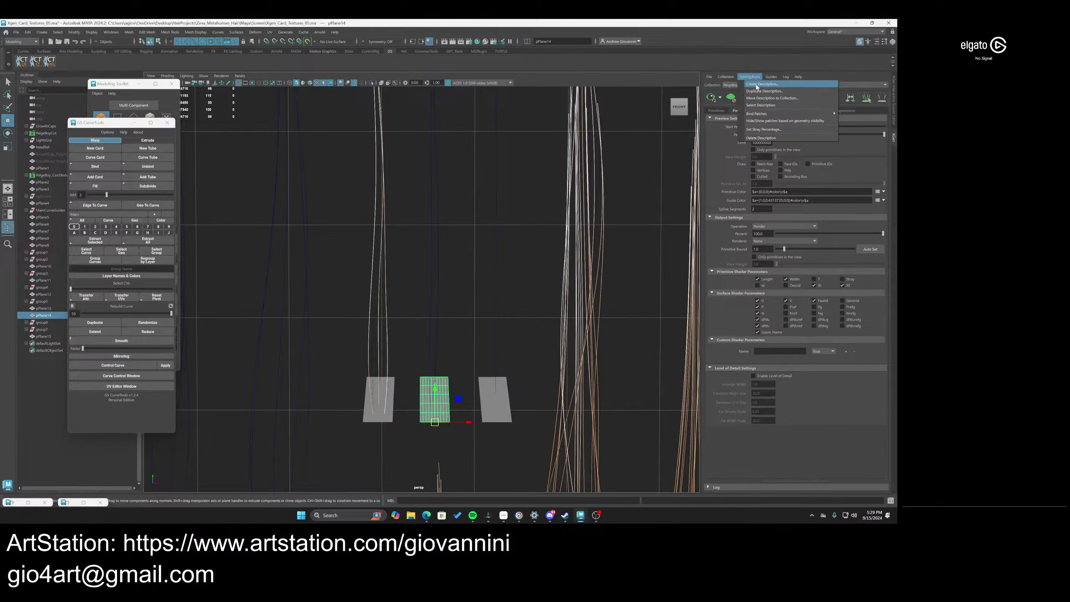
pyautogui.click(756, 84)
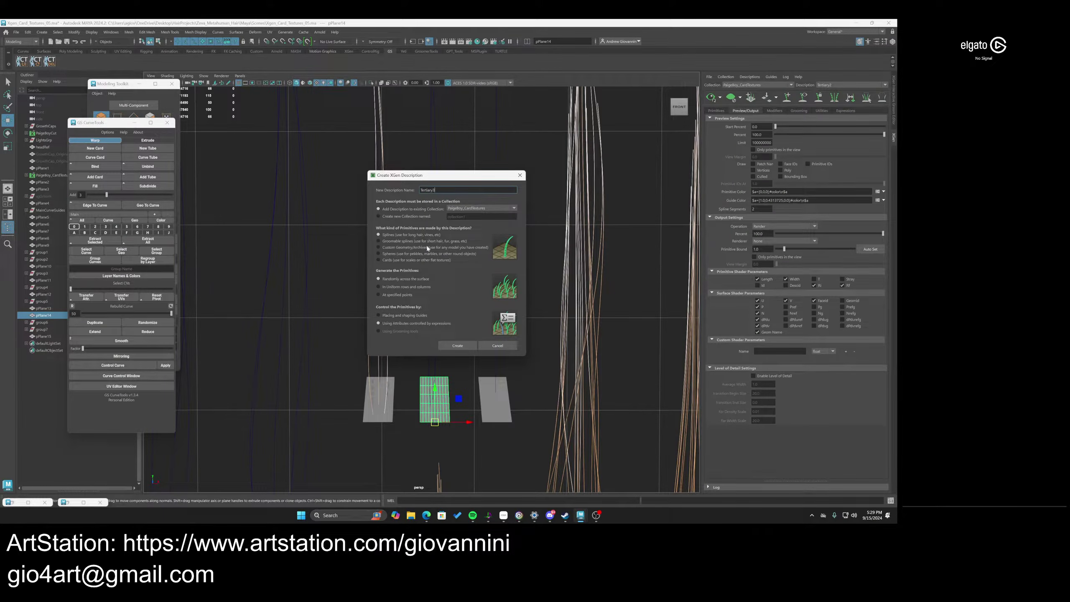
pyautogui.click(401, 315)
pyautogui.click(458, 345)
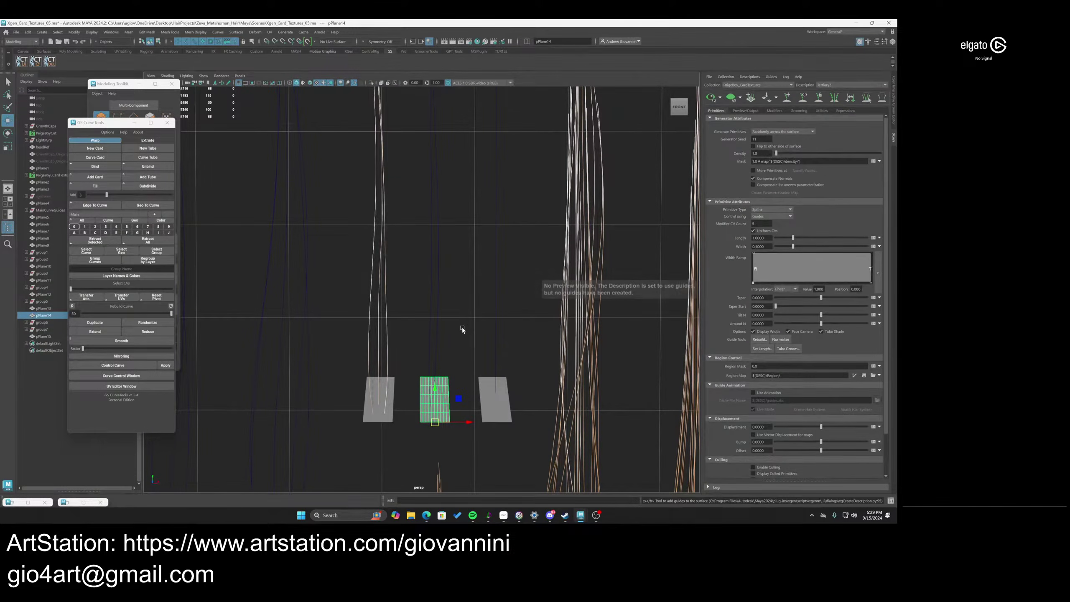
# Set the width of Tertiary3 to 0.005, adjust its modifier CV count, turn off Tube Shade and open its preview settings
pyautogui.scroll(-2, 462, 327)
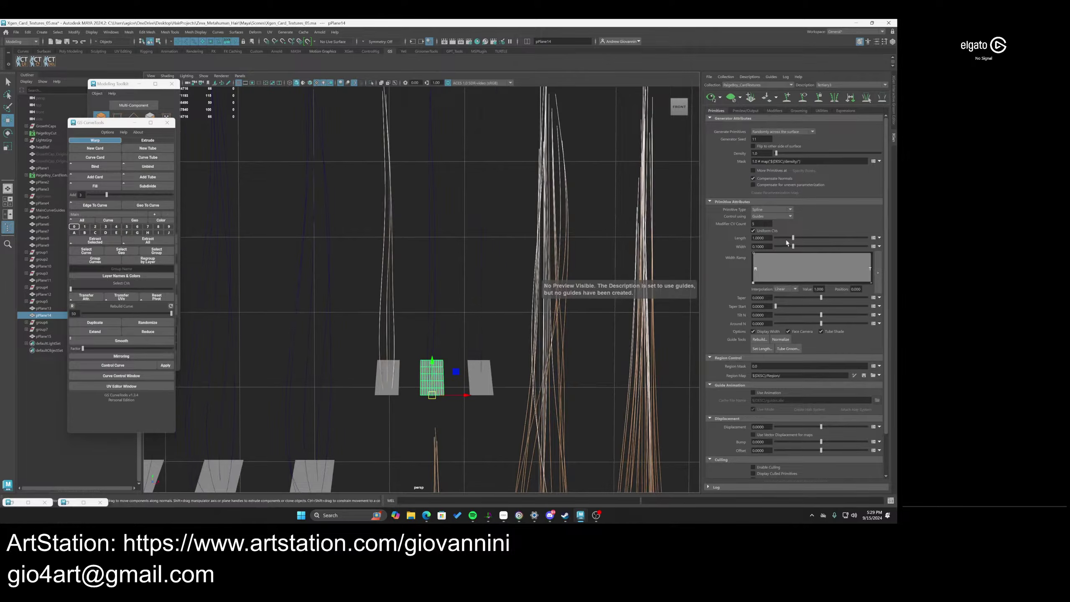
pyautogui.moveTo(768, 247); pyautogui.dragTo(747, 247)
pyautogui.write('0.005')
pyautogui.press('Return')
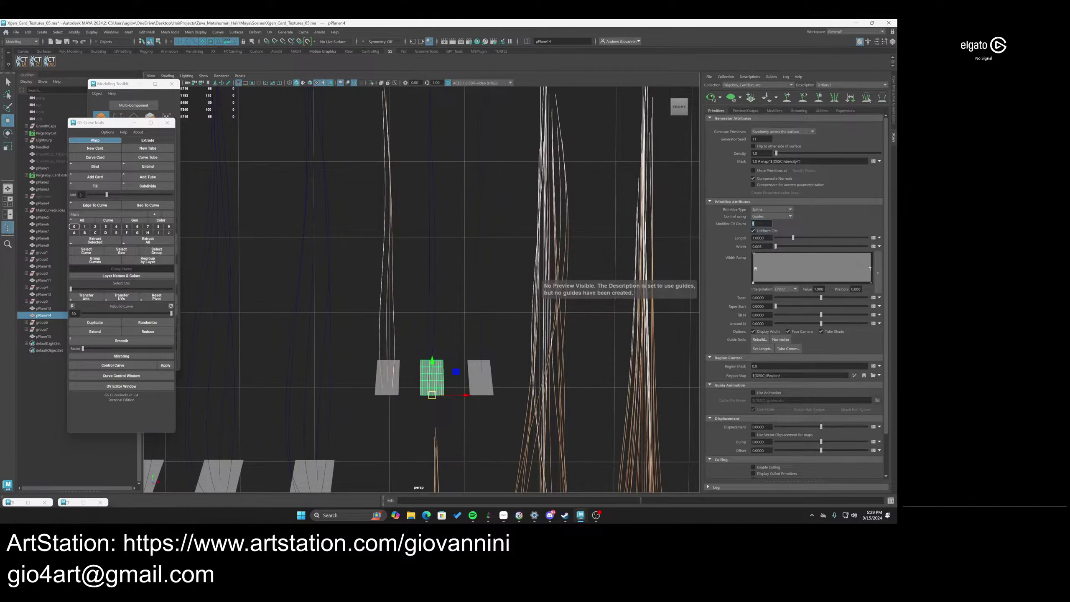
pyautogui.press('Return')
pyautogui.click(821, 331)
pyautogui.click(758, 111)
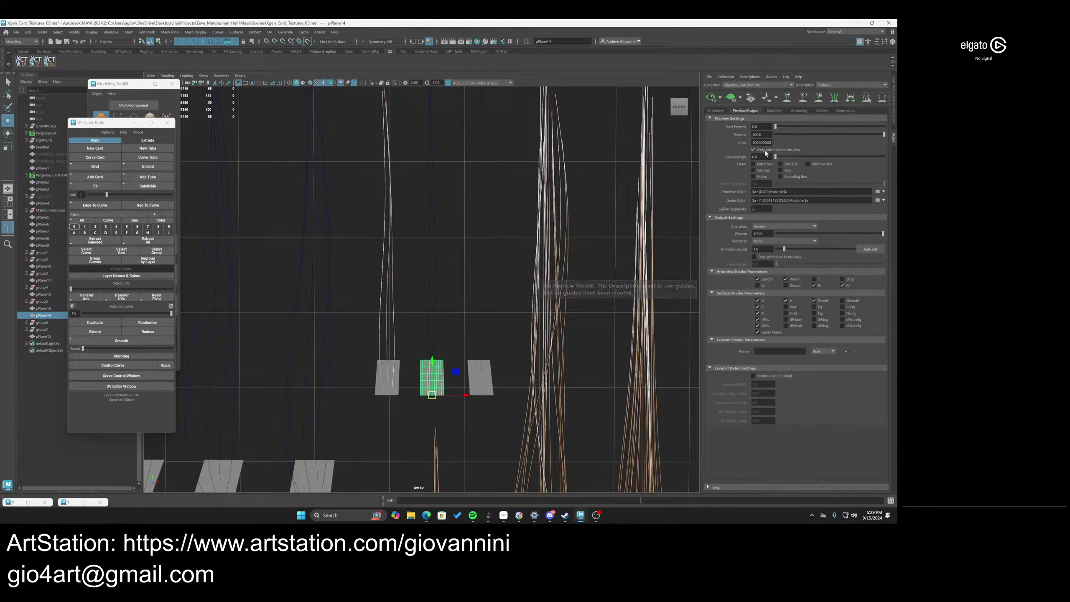
# Rebuild the middle small plane's guide curves with the maximum control points and add them as guides to Tertiary3
pyautogui.click(820, 110)
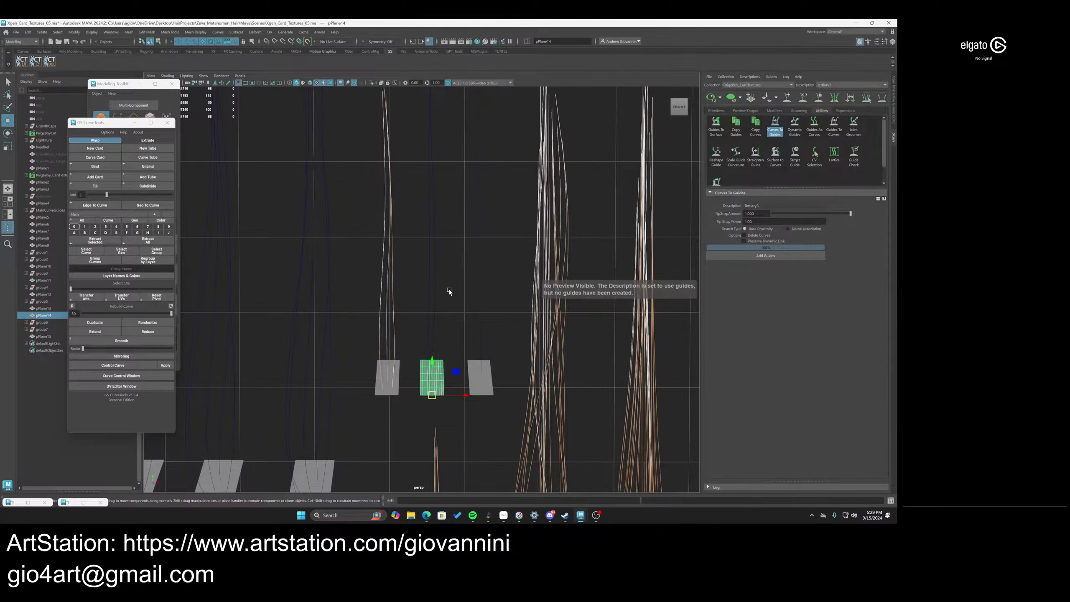
pyautogui.click(435, 291)
pyautogui.click(170, 313)
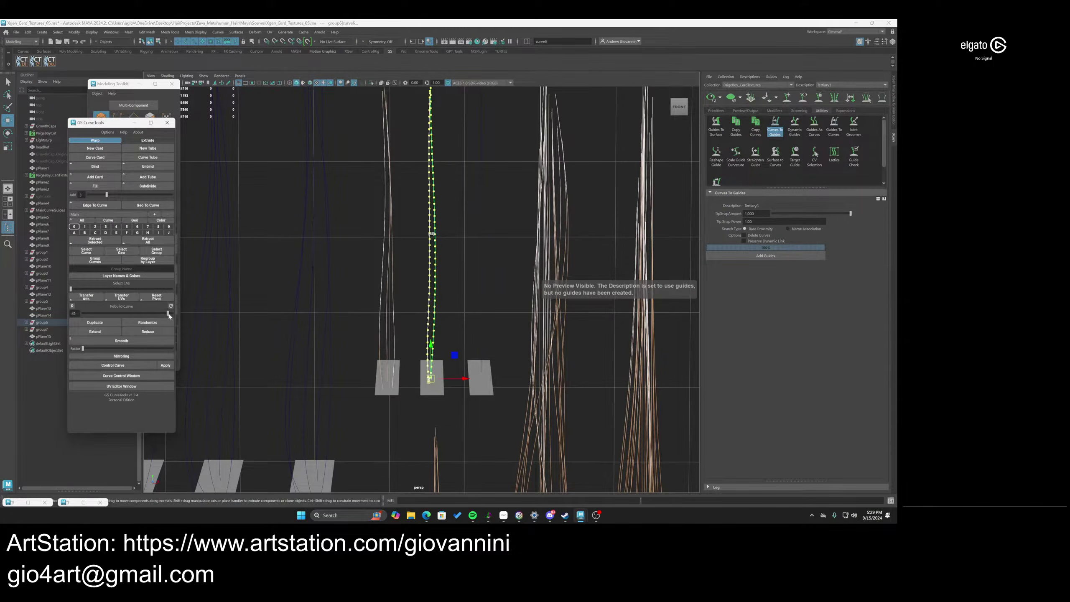
pyautogui.click(766, 255)
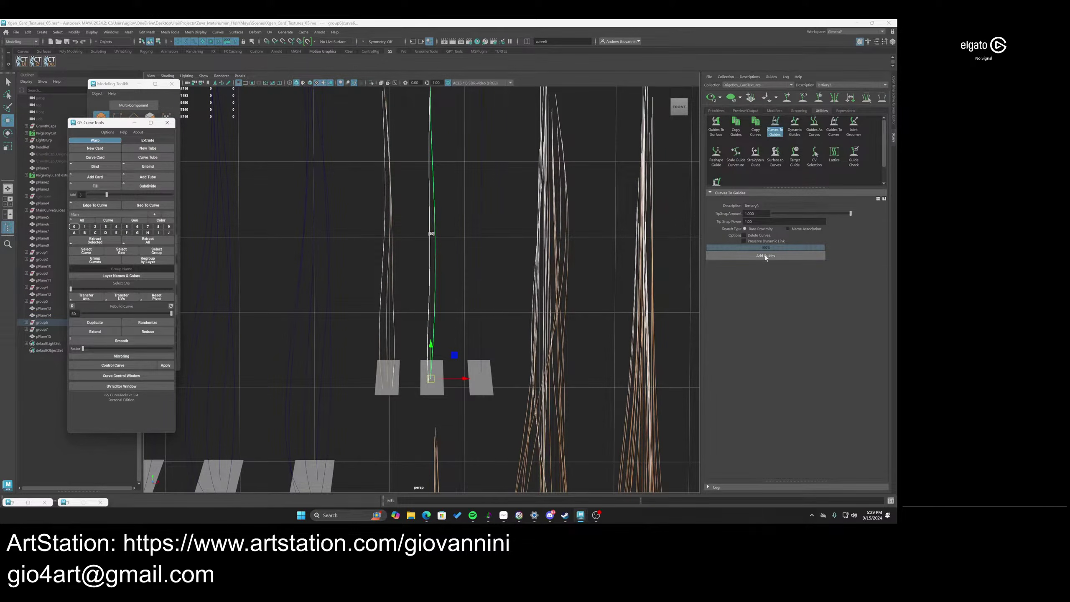
# Hide Tertiary3's guides and source curves, and set its primitives to generate at guide locations
pyautogui.click(803, 98)
pyautogui.moveTo(437, 226); pyautogui.dragTo(426, 242)
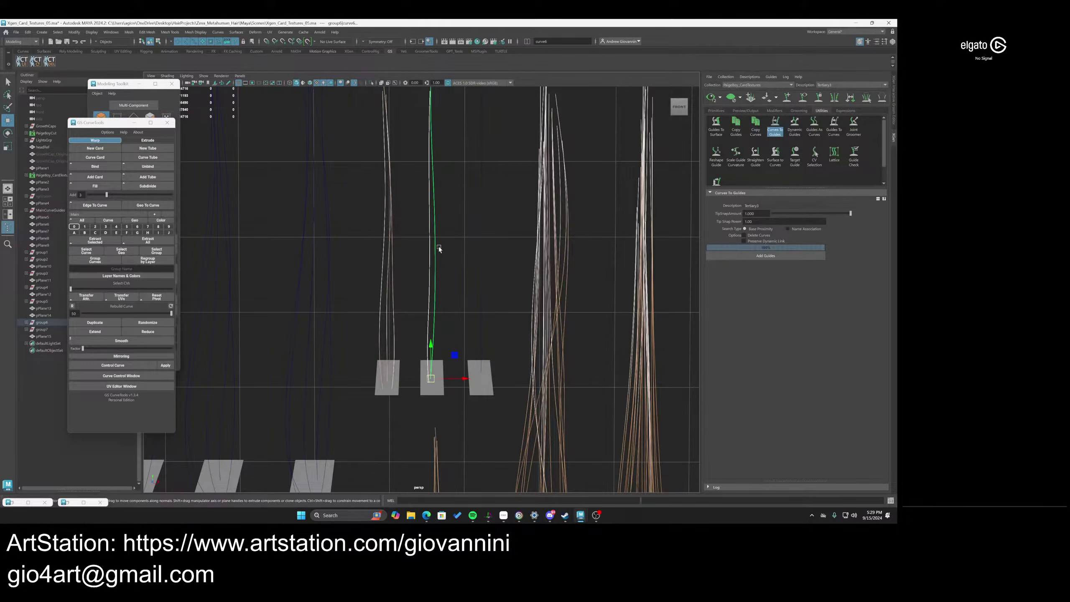
pyautogui.hotkey('ctrl', 'h')
pyautogui.click(748, 110)
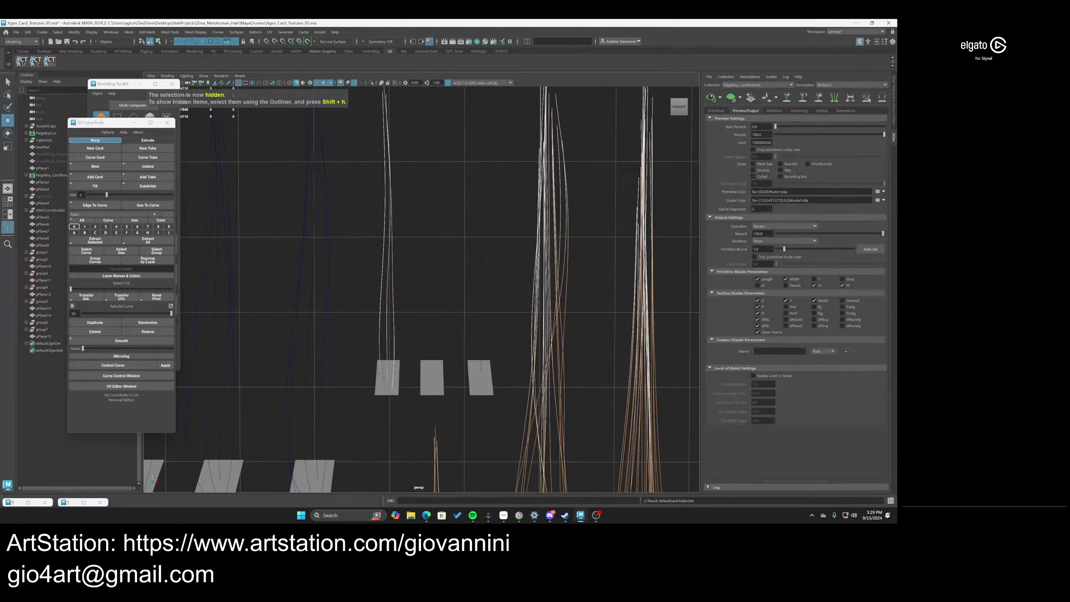
pyautogui.click(717, 111)
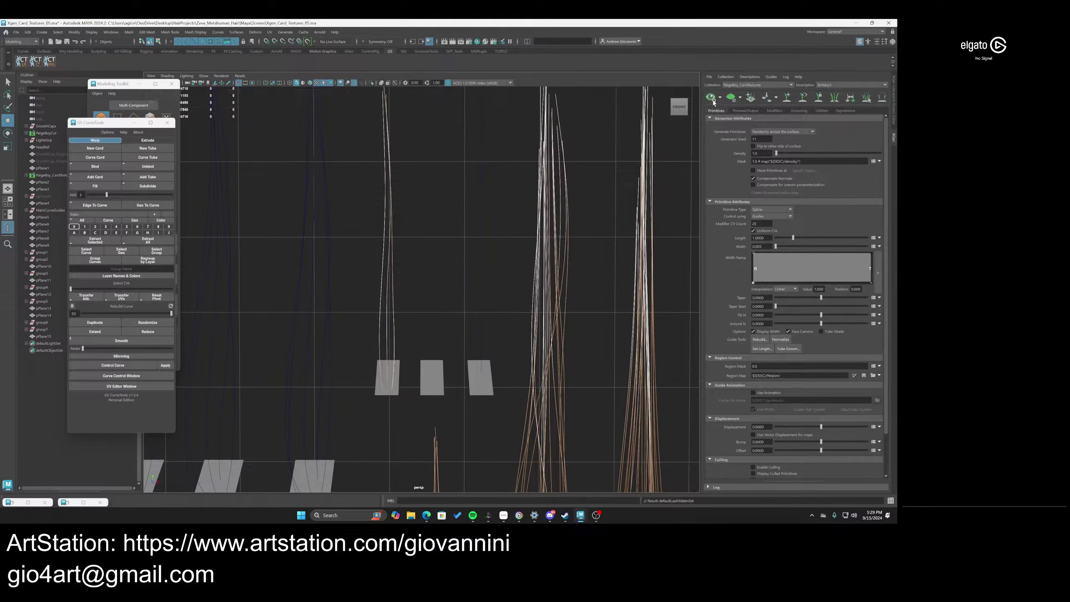
pyautogui.click(769, 132)
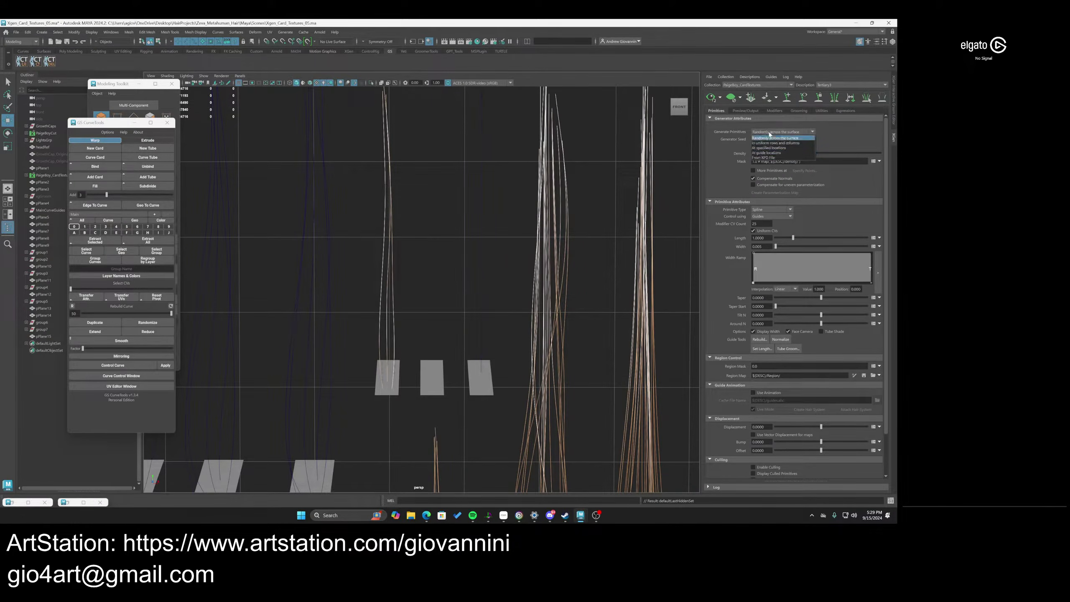
pyautogui.click(778, 154)
# Create an XGen description named Single on the last of the three small planes, controlled by placing and shaping guides
pyautogui.keyDown('alt'); pyautogui.moveTo(485, 289); pyautogui.dragTo(463, 329); pyautogui.keyUp('alt')
pyautogui.click(450, 366)
pyautogui.click(749, 77)
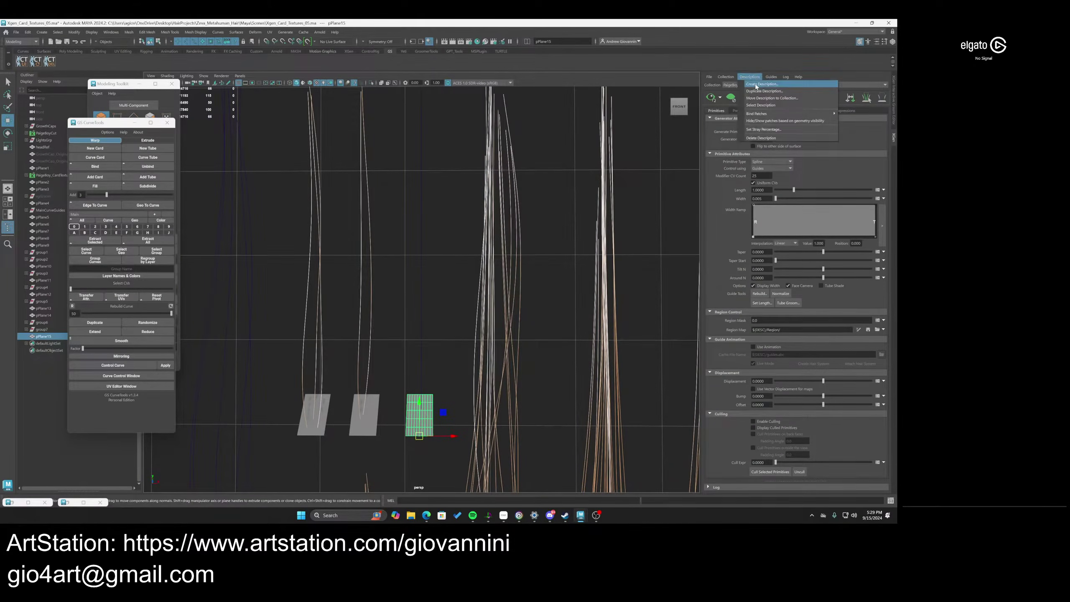
pyautogui.click(756, 84)
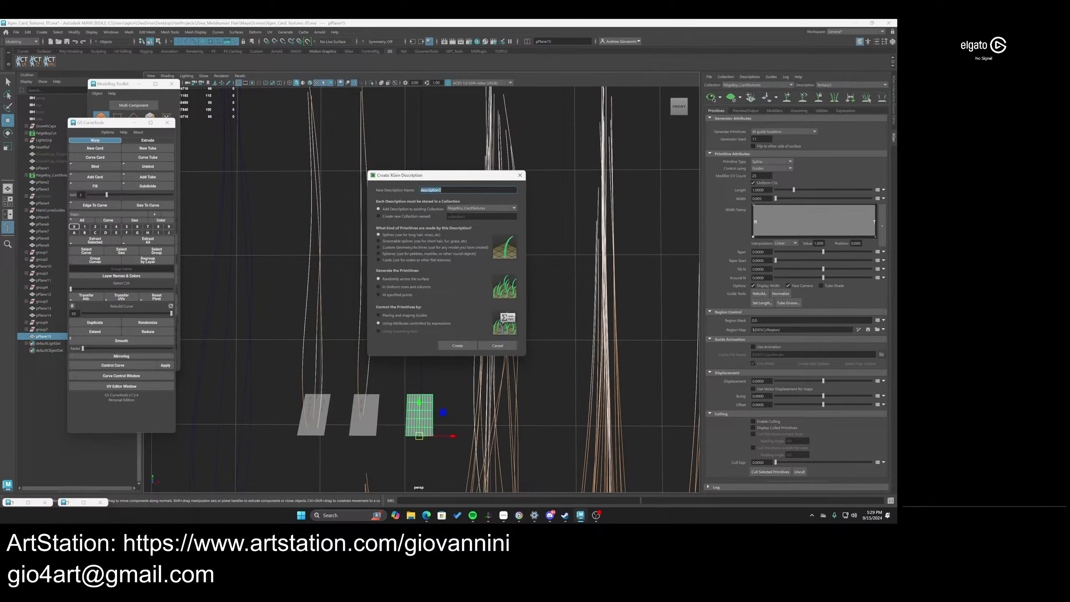
pyautogui.write('Single')
pyautogui.click(396, 316)
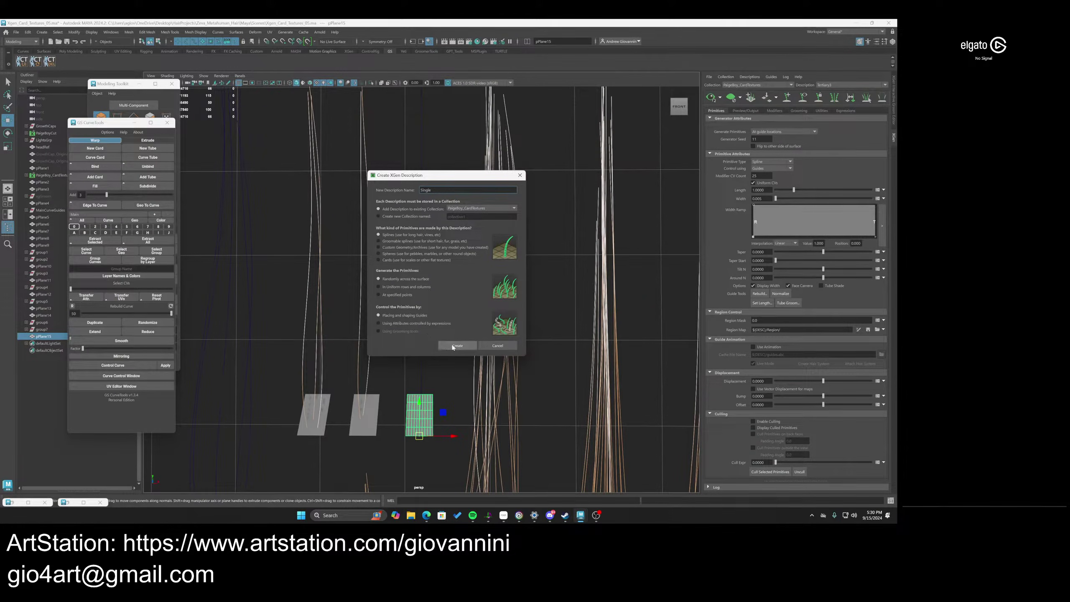
pyautogui.click(454, 346)
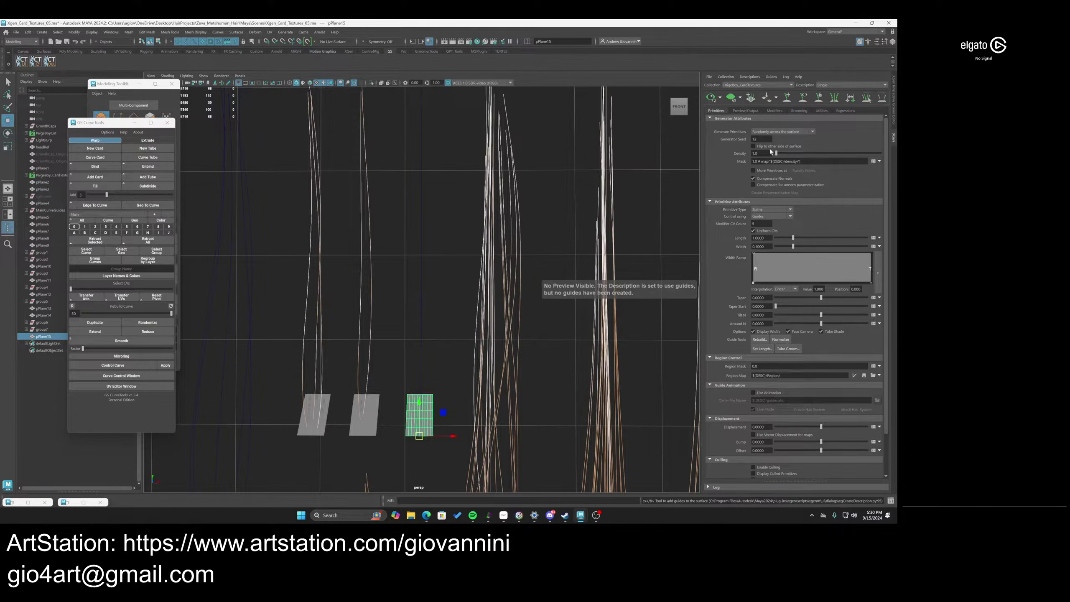
# Set Single to generate primitives at guide locations and add the plane's straight curve as its guide
pyautogui.click(782, 132)
pyautogui.click(775, 151)
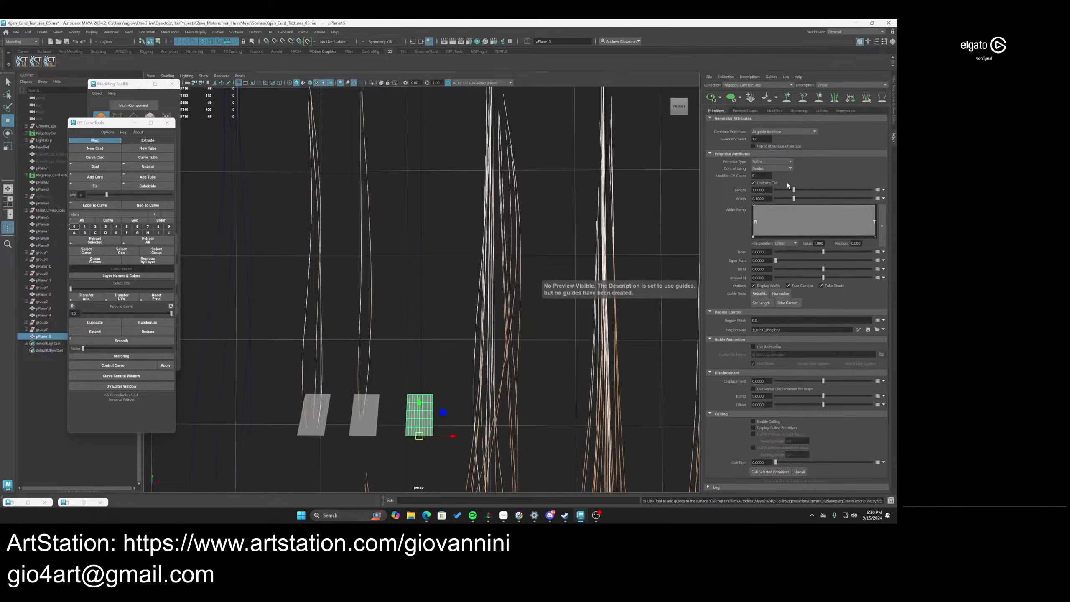
pyautogui.click(422, 279)
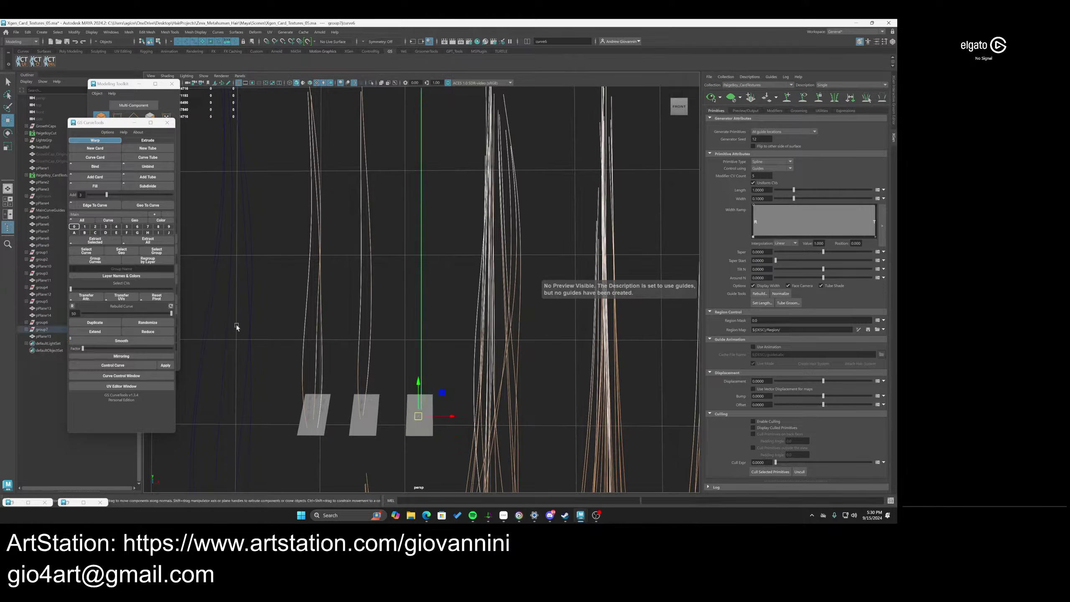
pyautogui.click(821, 110)
pyautogui.click(766, 255)
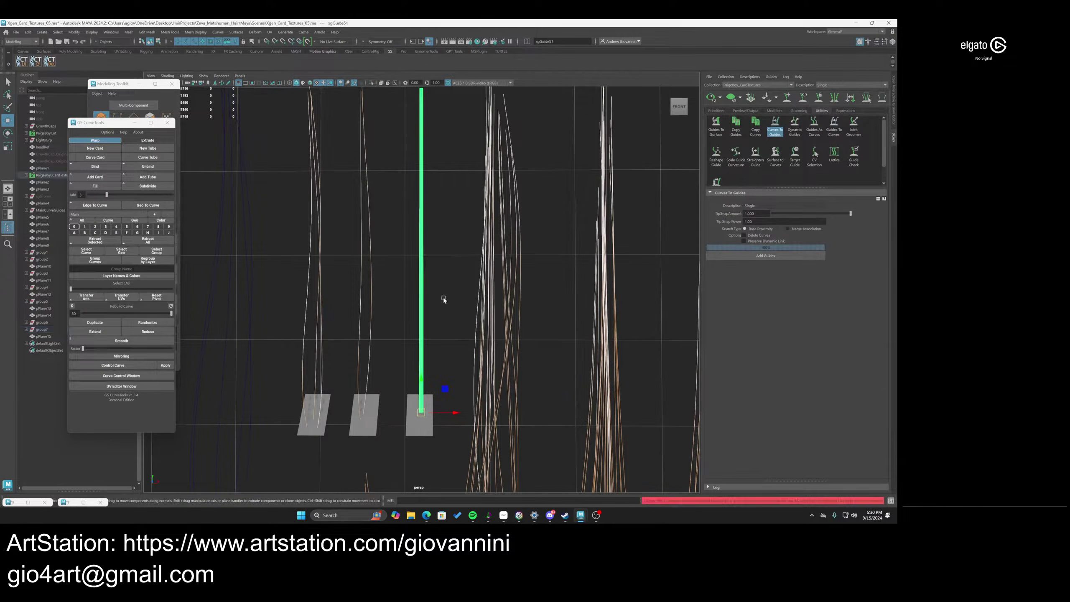
pyautogui.press('f')
pyautogui.scroll(3, 450, 266)
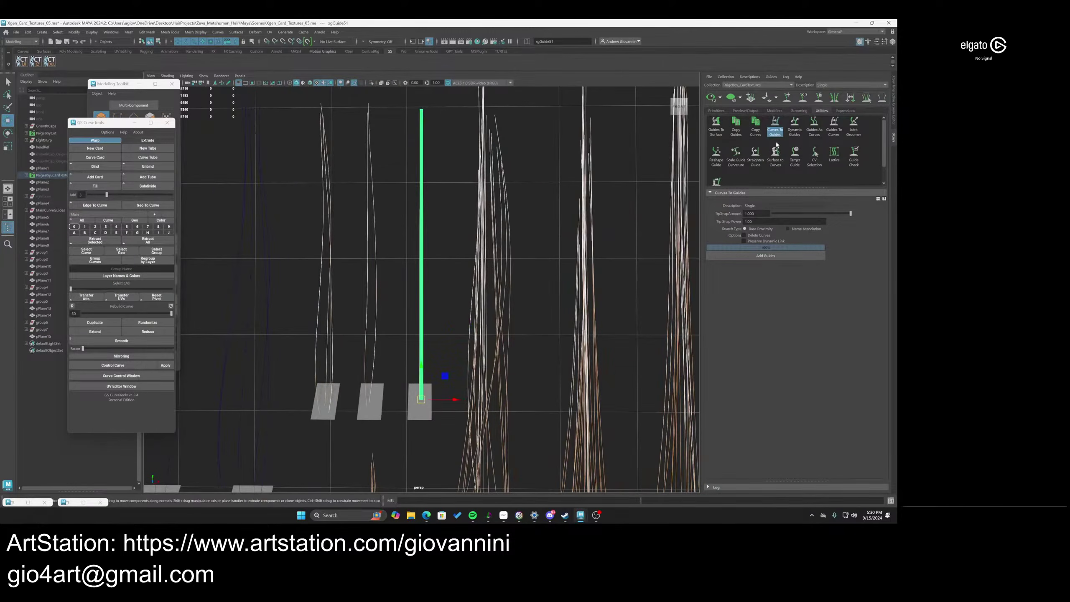
# Hide Single's guide and source curve, and turn off previewing only the primitives in view
pyautogui.click(804, 99)
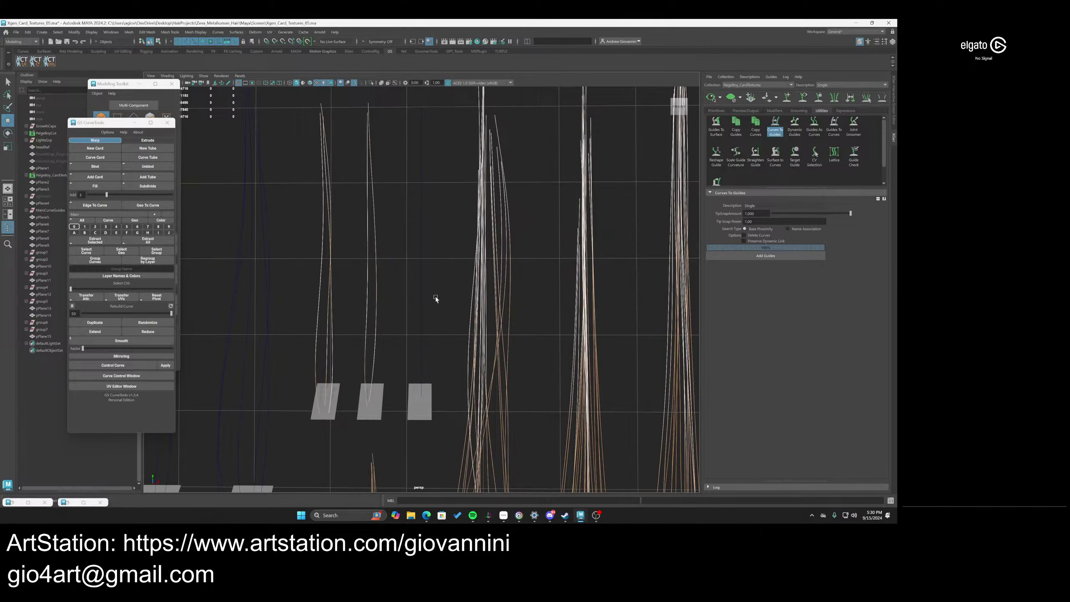
pyautogui.click(432, 307)
pyautogui.hotkey('ctrl', 'h')
pyautogui.click(745, 111)
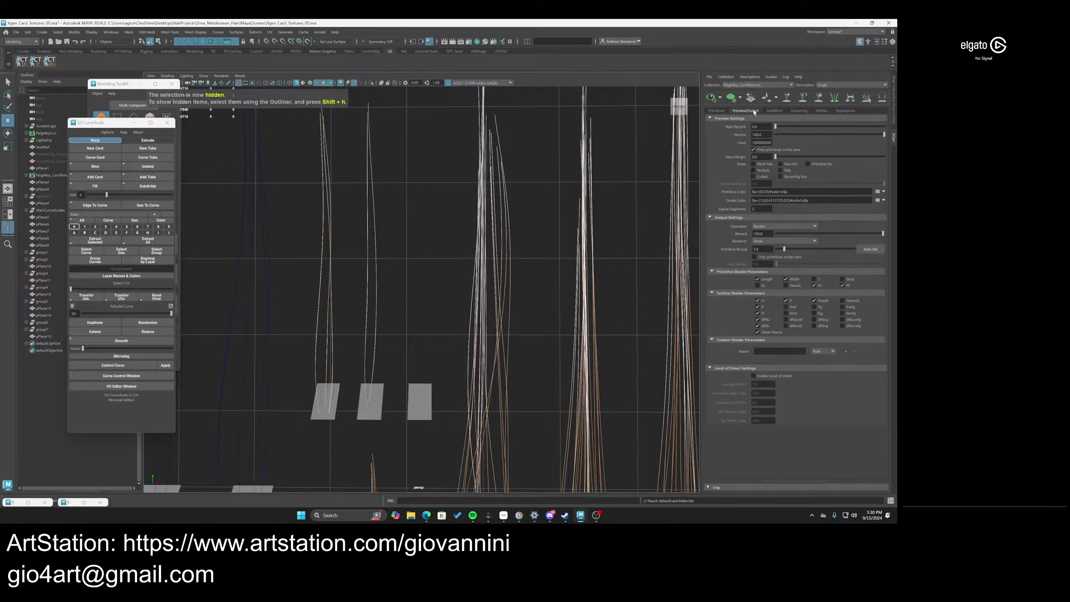
pyautogui.click(717, 111)
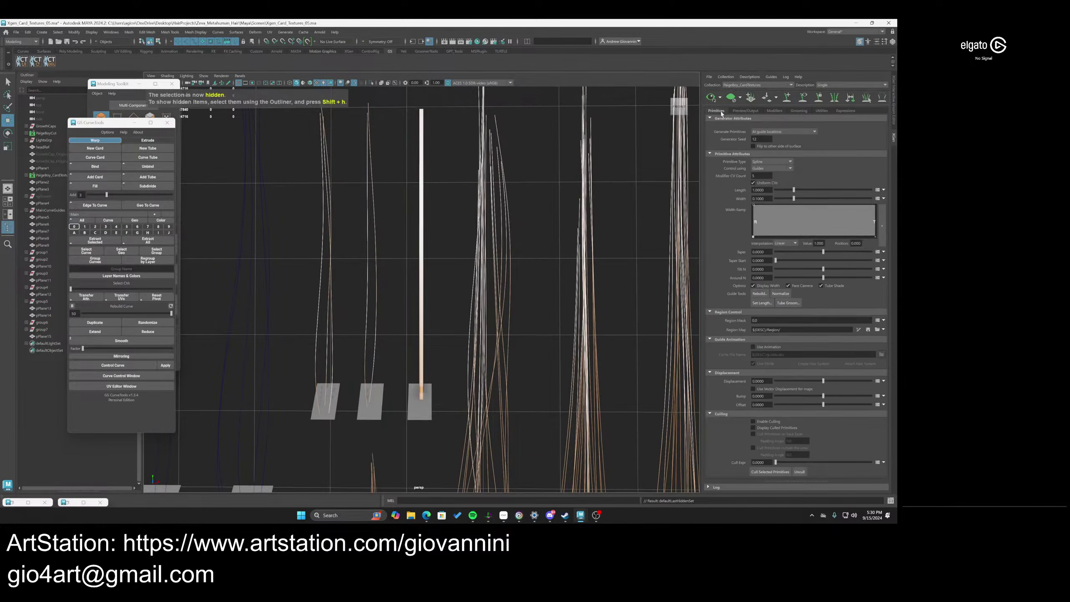
# Set Single's width to 0.005 and its modifier CV count to 25, and turn off Tube Shade
pyautogui.moveTo(793, 199); pyautogui.dragTo(767, 207)
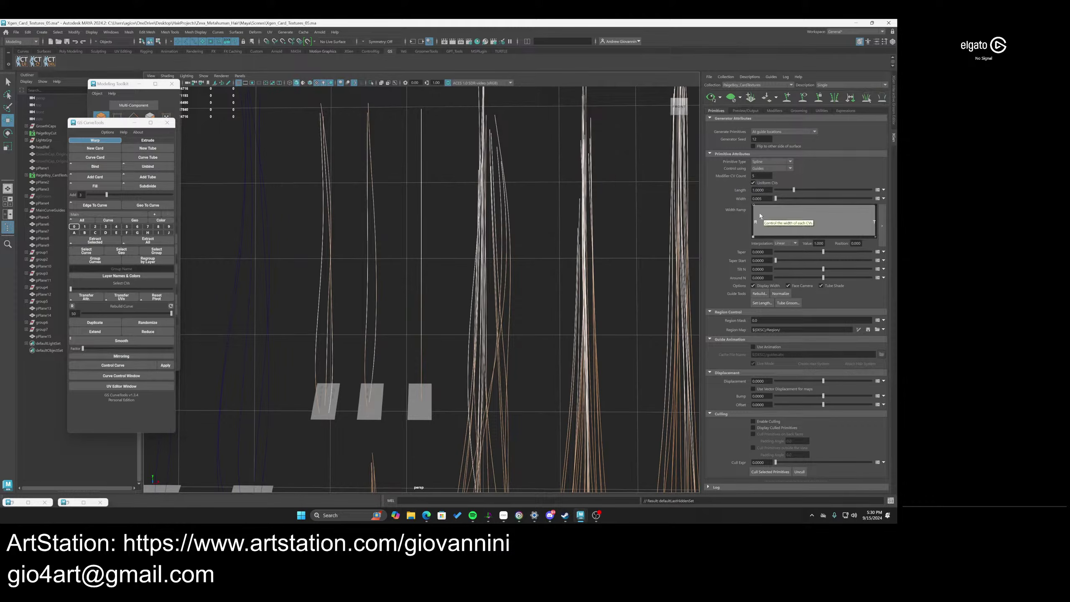
pyautogui.doubleClick(761, 176)
pyautogui.write('25')
pyautogui.press('Return')
pyautogui.click(823, 286)
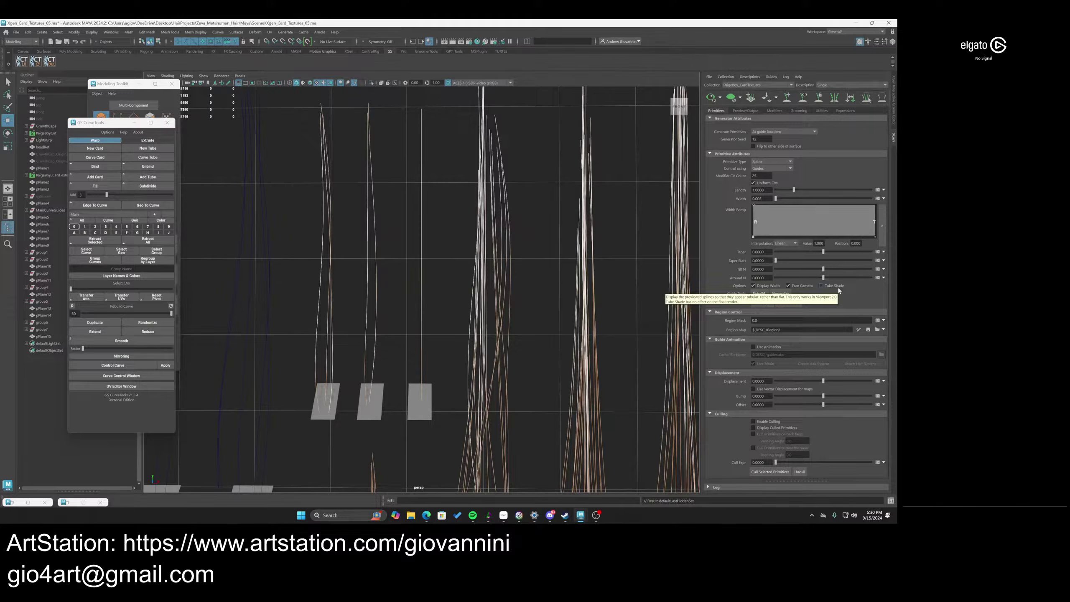
pyautogui.hotkey('ctrl', 'a')
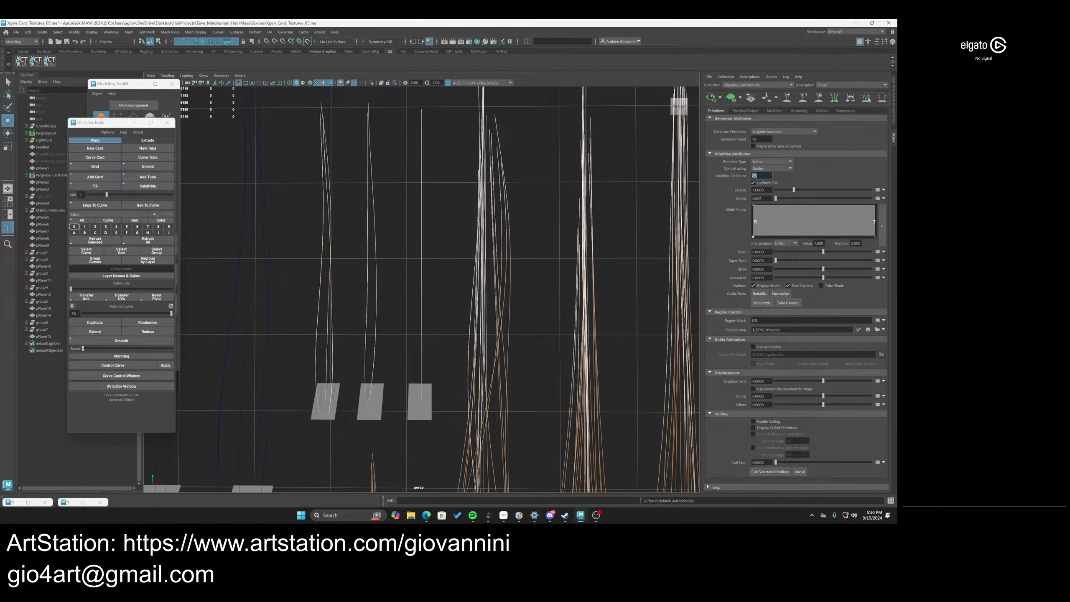
# Set Single's output operation to Render with the Arnold Renderer, and calculate the primitive bound automatically
pyautogui.scroll(-4, 470, 278)
pyautogui.scroll(9, 455, 287)
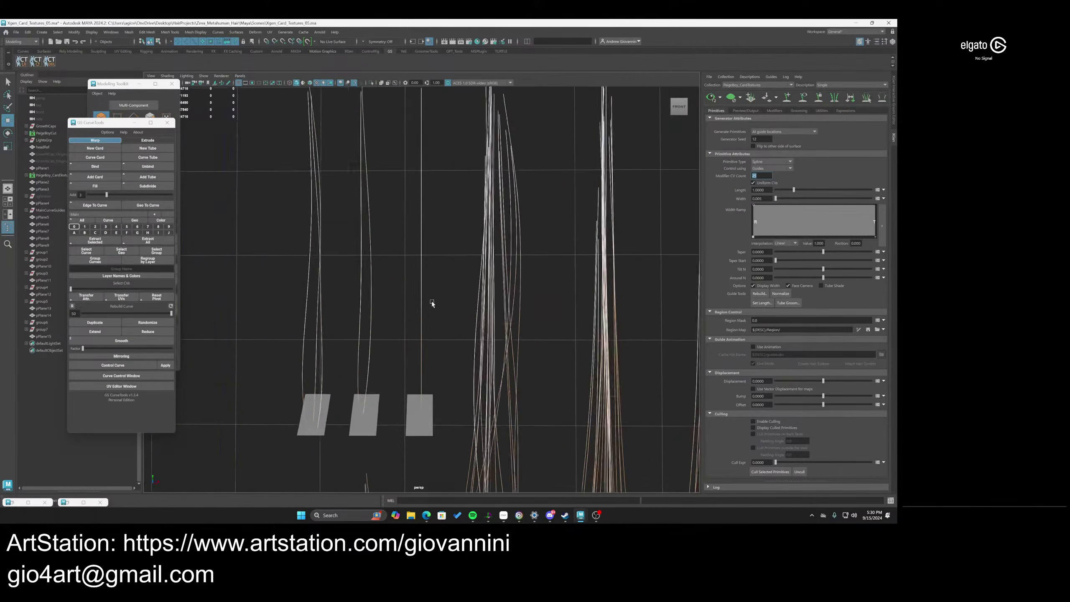
pyautogui.keyDown('alt'); pyautogui.moveTo(419, 313); pyautogui.dragTo(458, 334); pyautogui.keyUp('alt')
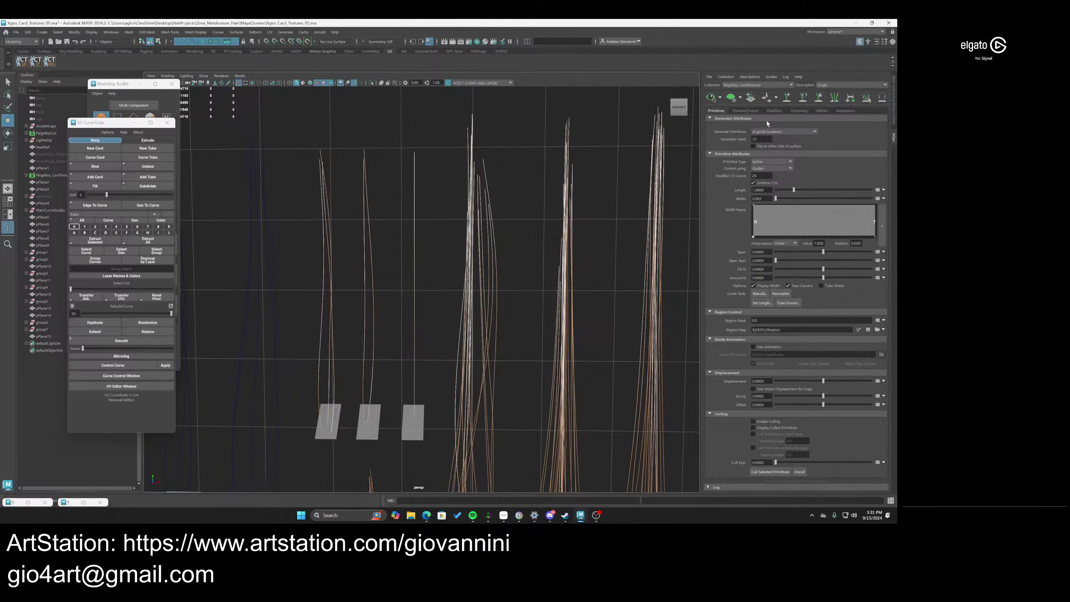
pyautogui.click(745, 110)
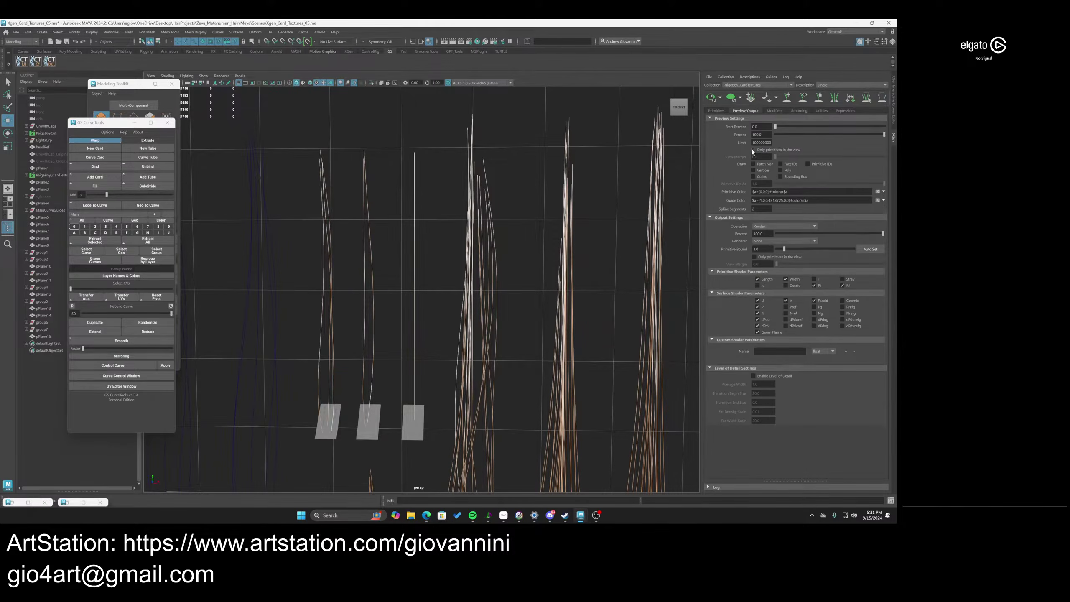
pyautogui.click(778, 227)
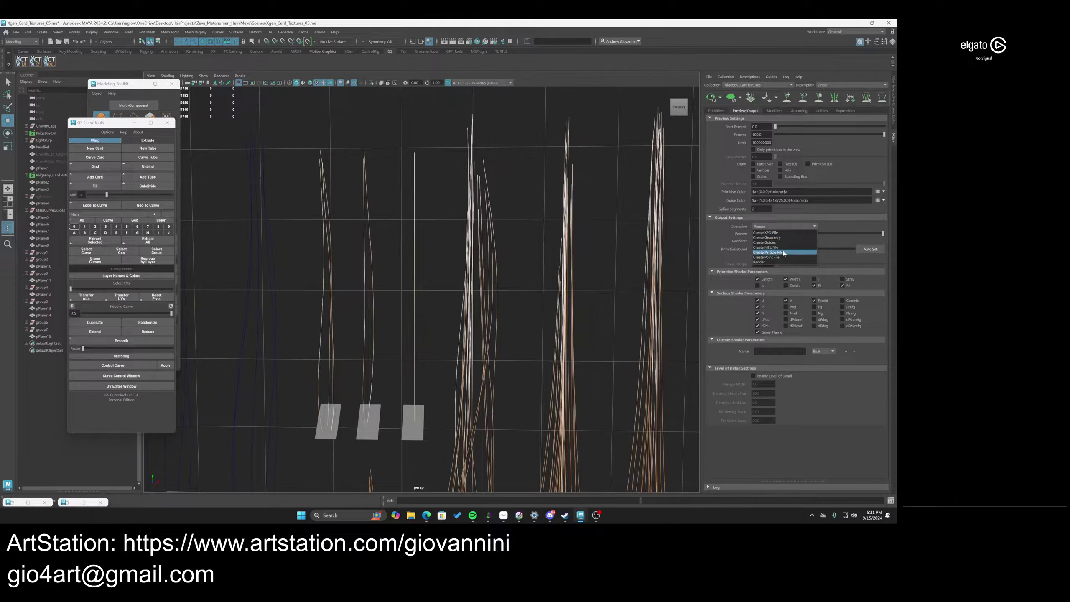
pyautogui.click(762, 262)
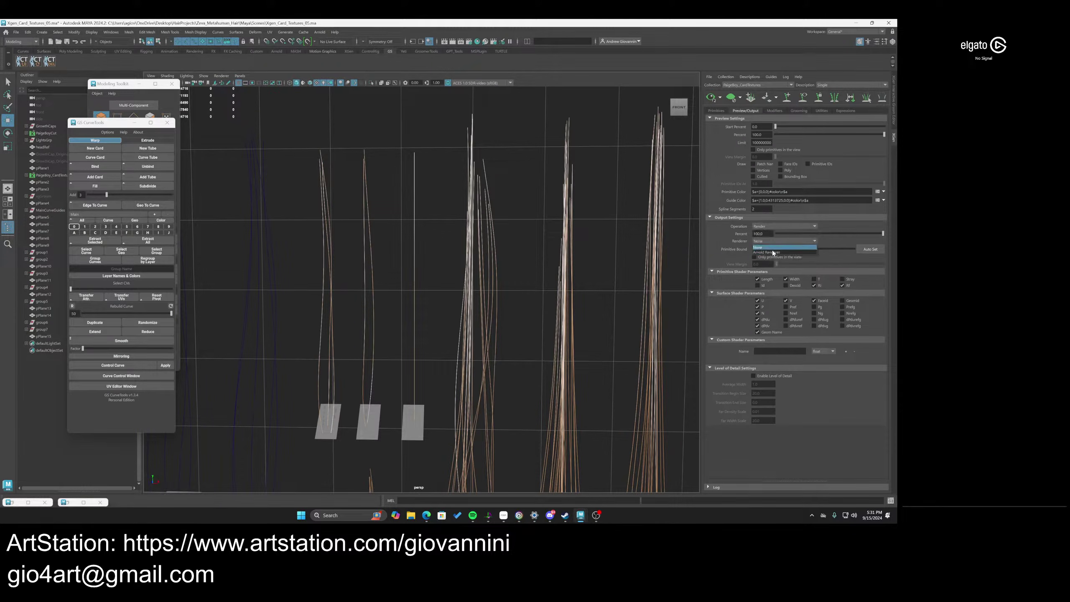
pyautogui.click(865, 250)
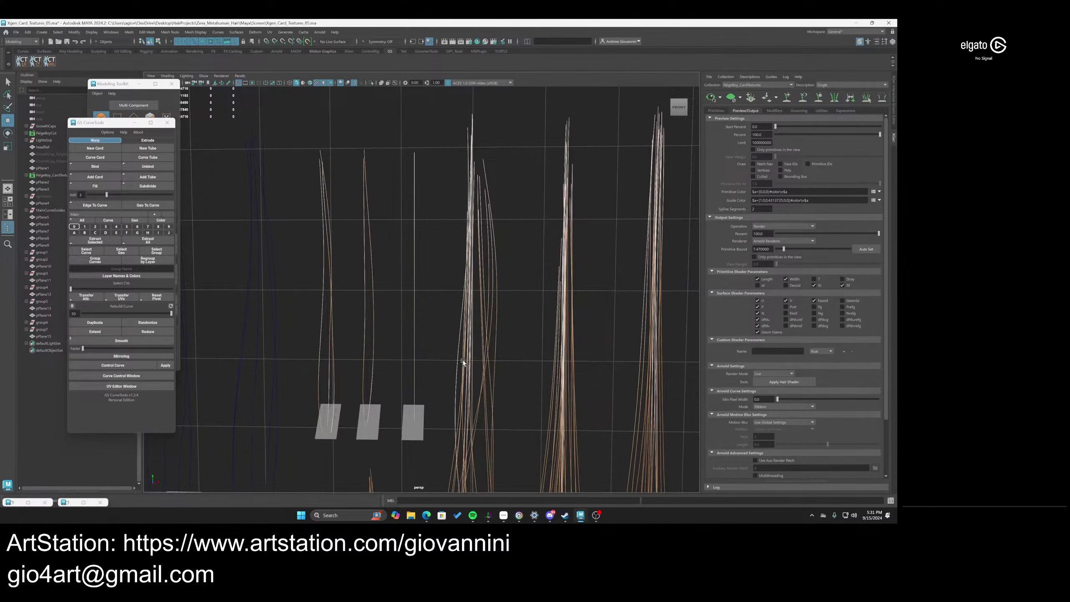
# Examine the overall hair card layout, including the three medium planes whose curves have no generated strands
pyautogui.scroll(-8, 461, 330)
pyautogui.keyDown('alt'); pyautogui.moveTo(444, 345); pyautogui.dragTo(500, 257, button='middle'); pyautogui.keyUp('alt')
pyautogui.scroll(5, 514, 287)
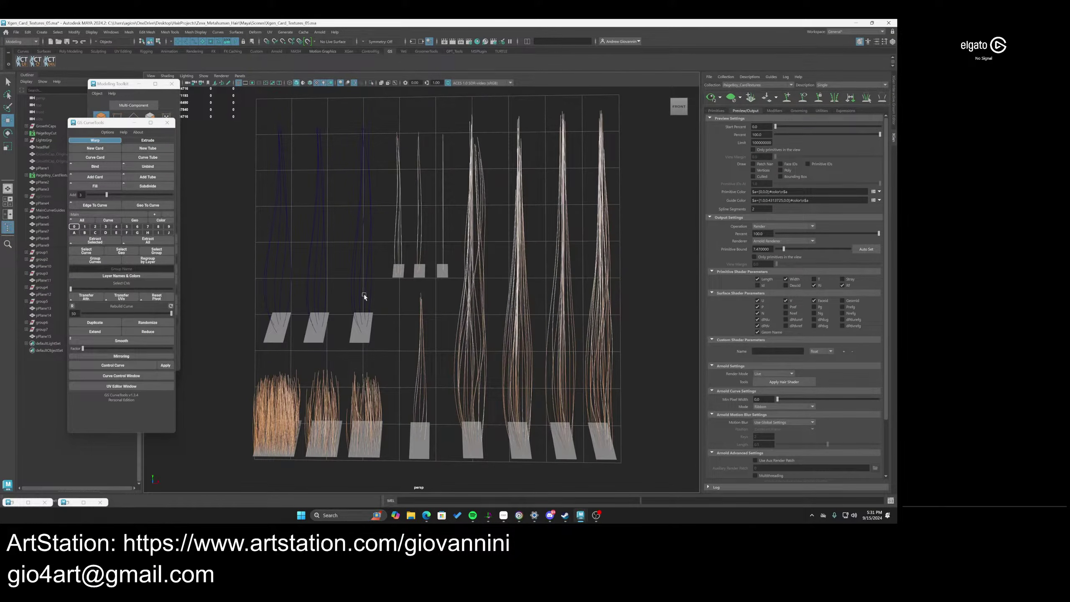
pyautogui.scroll(-4, 521, 322)
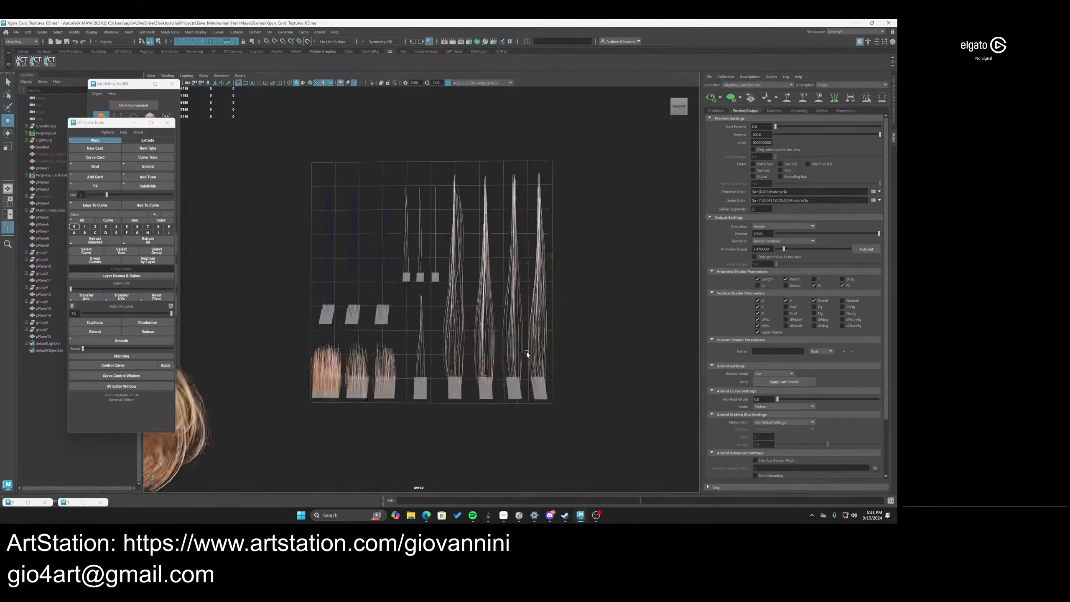
pyautogui.scroll(4, 459, 366)
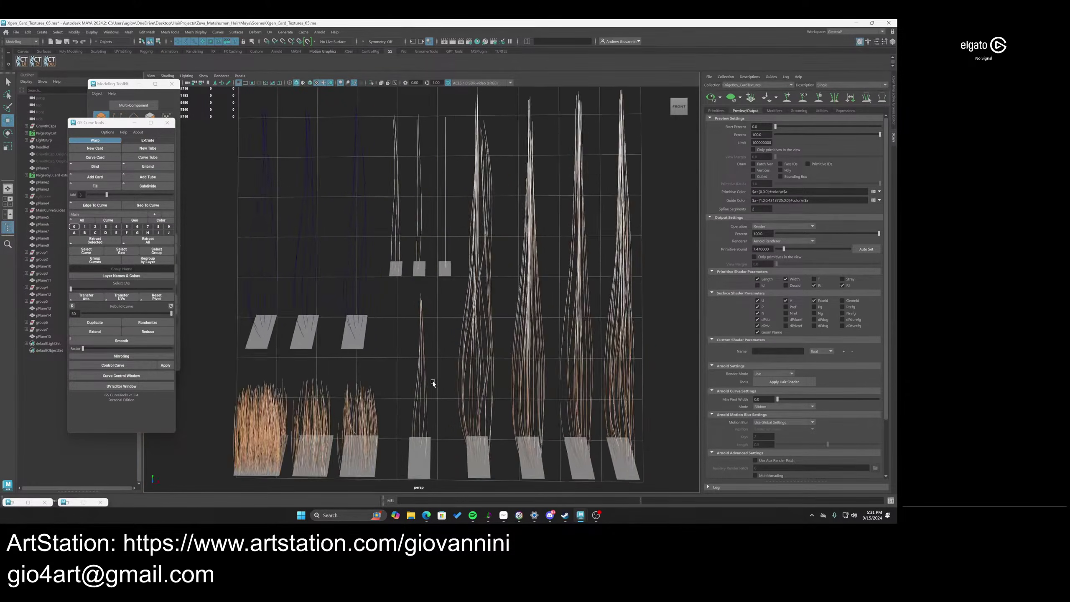
pyautogui.keyDown('alt'); pyautogui.moveTo(469, 366); pyautogui.dragTo(446, 323, button='right'); pyautogui.keyUp('alt')
pyautogui.keyDown('alt'); pyautogui.moveTo(436, 309); pyautogui.dragTo(601, 285, button='middle'); pyautogui.keyUp('alt')
pyautogui.scroll(5, 589, 284)
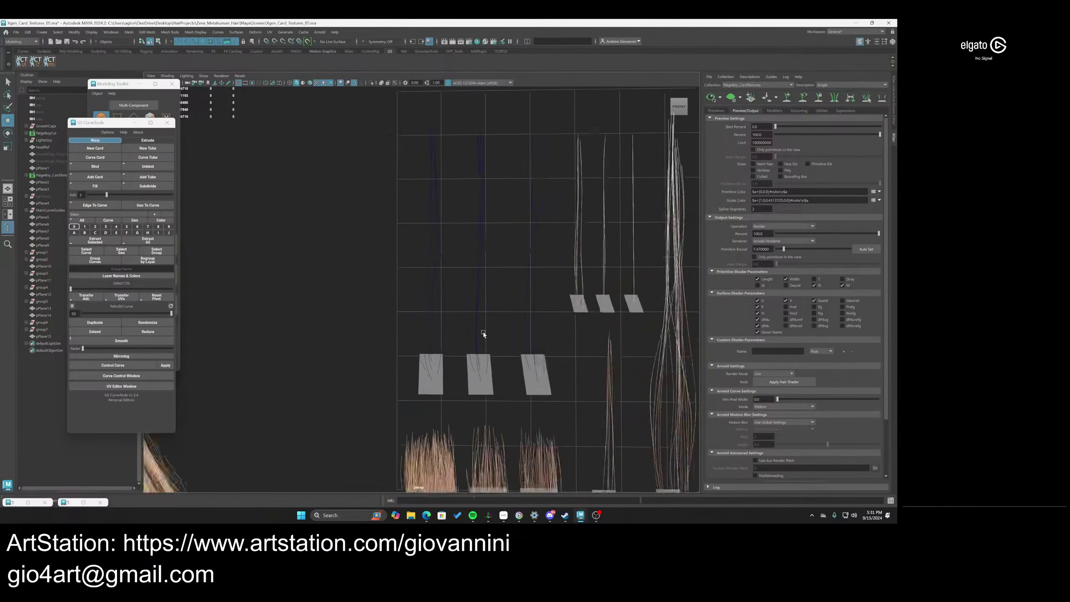
# Shorten each of the three guide curve groups on the medium planes by scaling them down along their length
pyautogui.click(547, 281)
pyautogui.keyDown('alt'); pyautogui.moveTo(547, 281); pyautogui.dragTo(497, 301, button='middle'); pyautogui.keyUp('alt')
pyautogui.press('r')
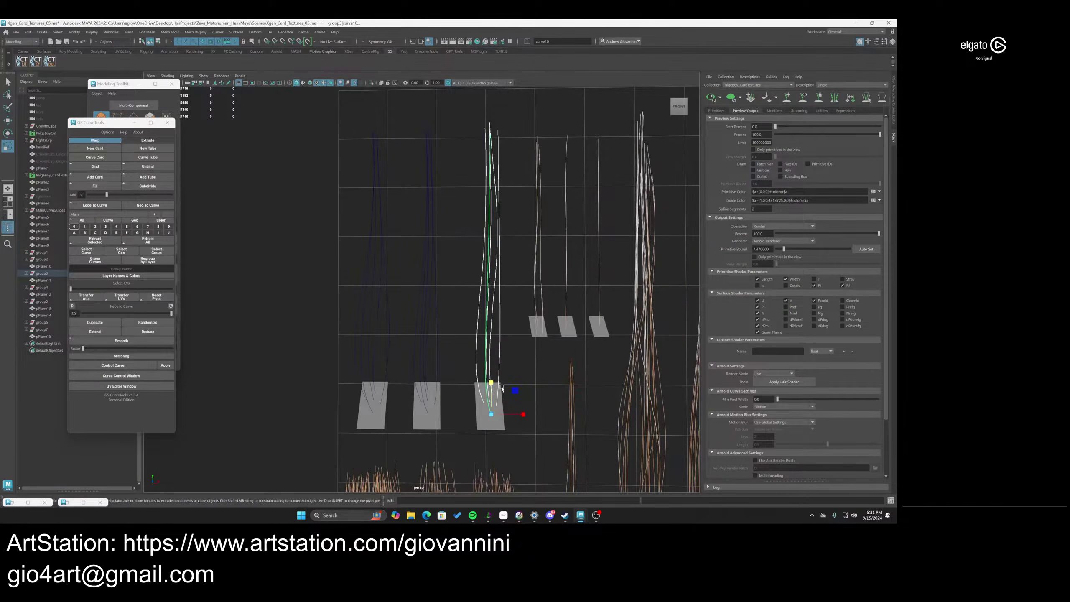
pyautogui.click(434, 370)
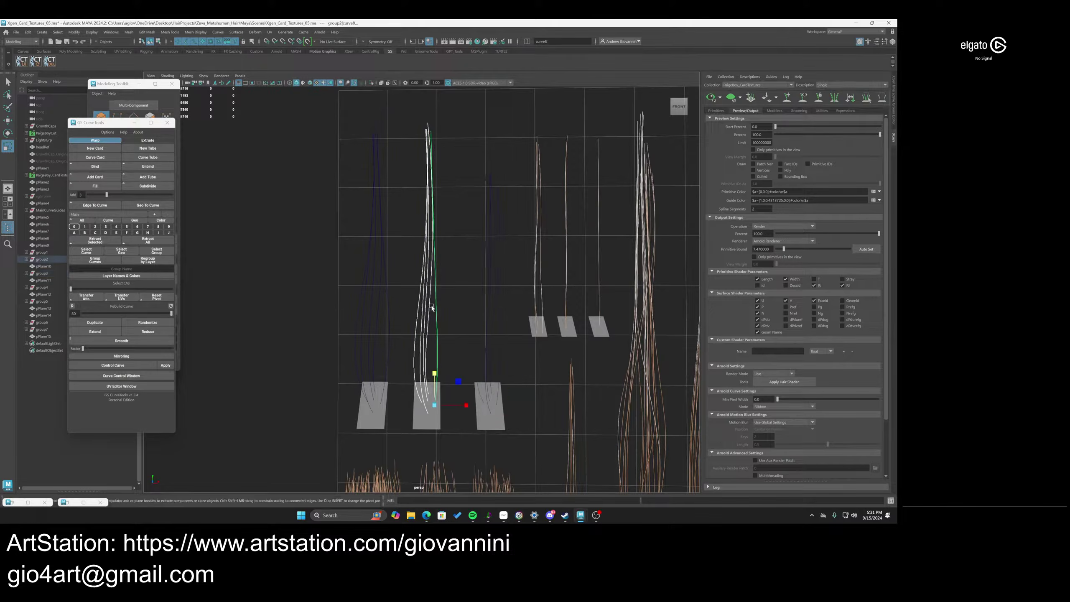
pyautogui.moveTo(433, 378); pyautogui.dragTo(434, 384)
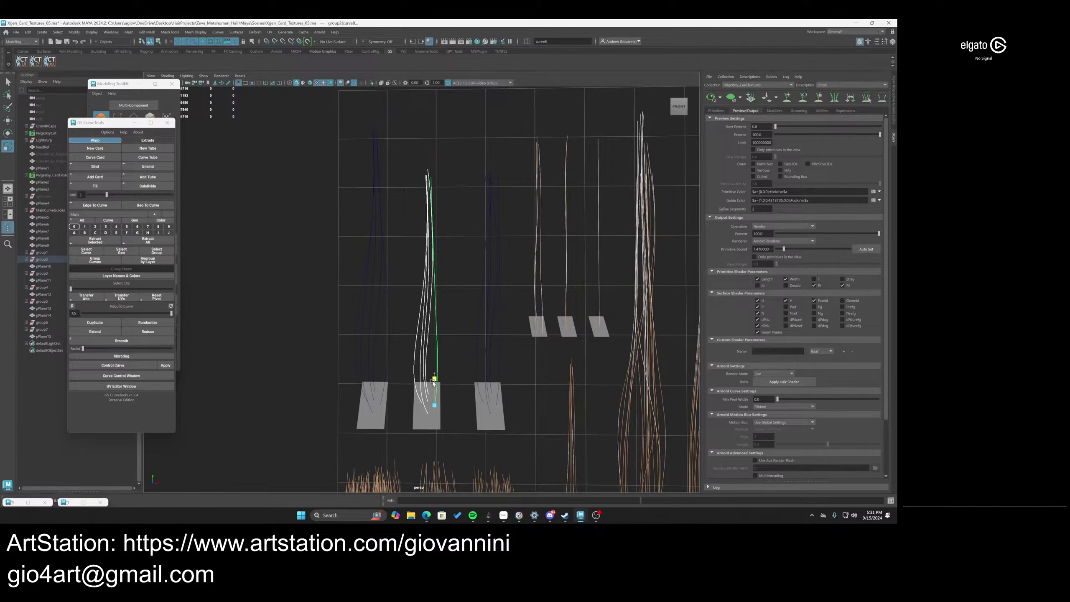
pyautogui.moveTo(394, 282); pyautogui.dragTo(349, 273)
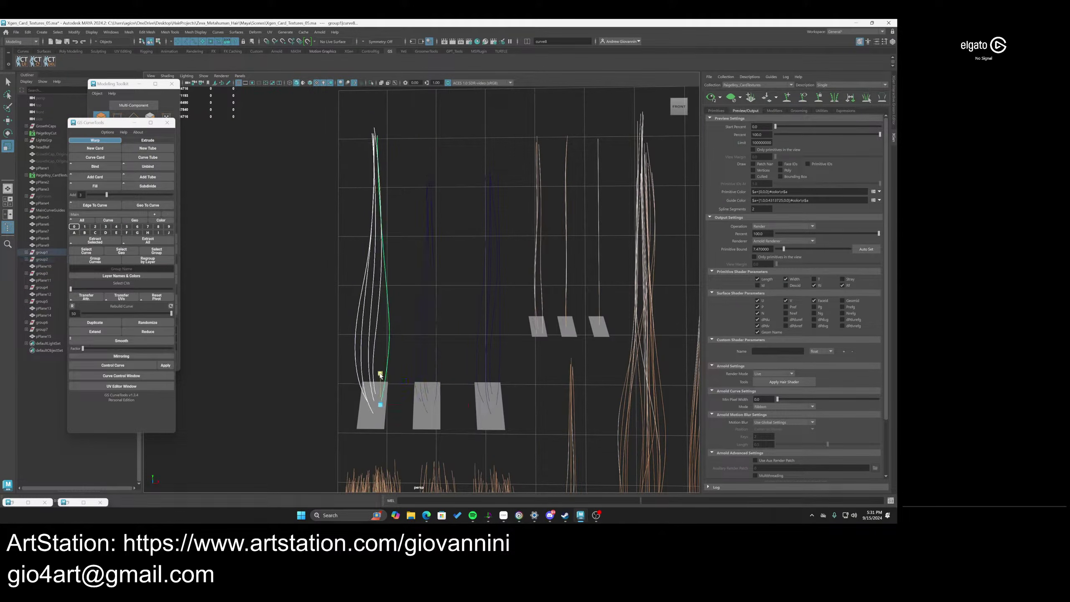
pyautogui.moveTo(380, 373); pyautogui.dragTo(381, 382)
pyautogui.click(456, 309)
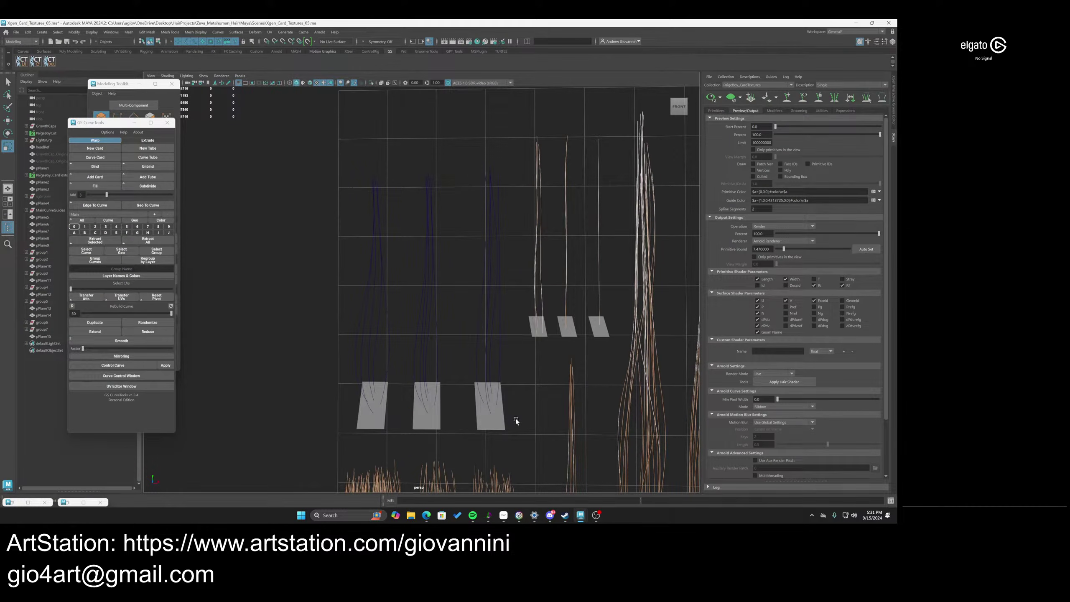
# Move the three medium planes and their guide curves up together, bringing the curve tips near the small cards' tip height
pyautogui.moveTo(515, 418); pyautogui.dragTo(358, 344)
pyautogui.press('w')
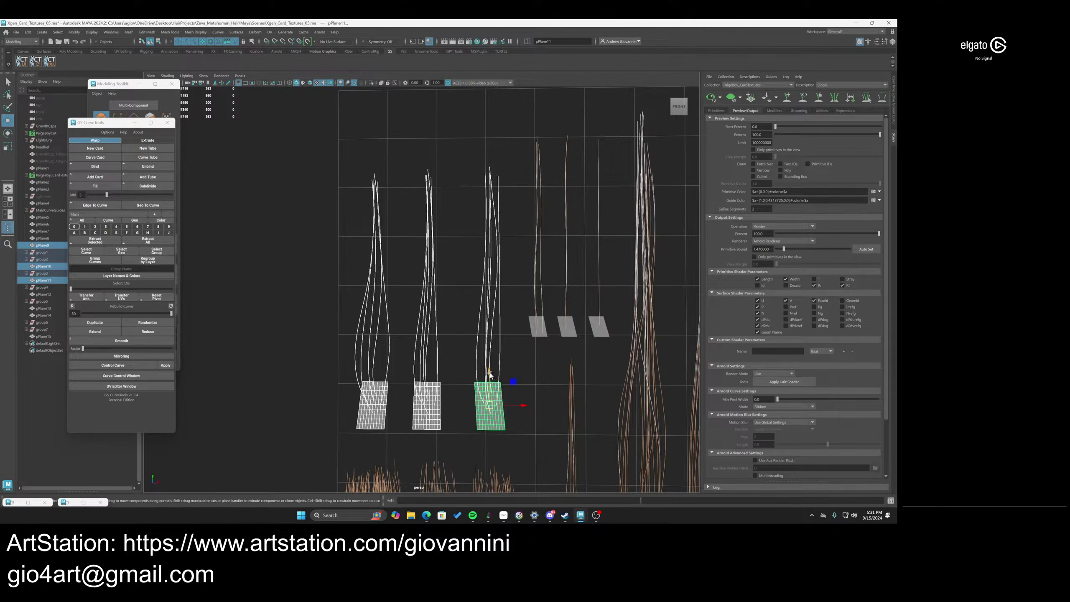
pyautogui.moveTo(490, 374); pyautogui.dragTo(490, 341)
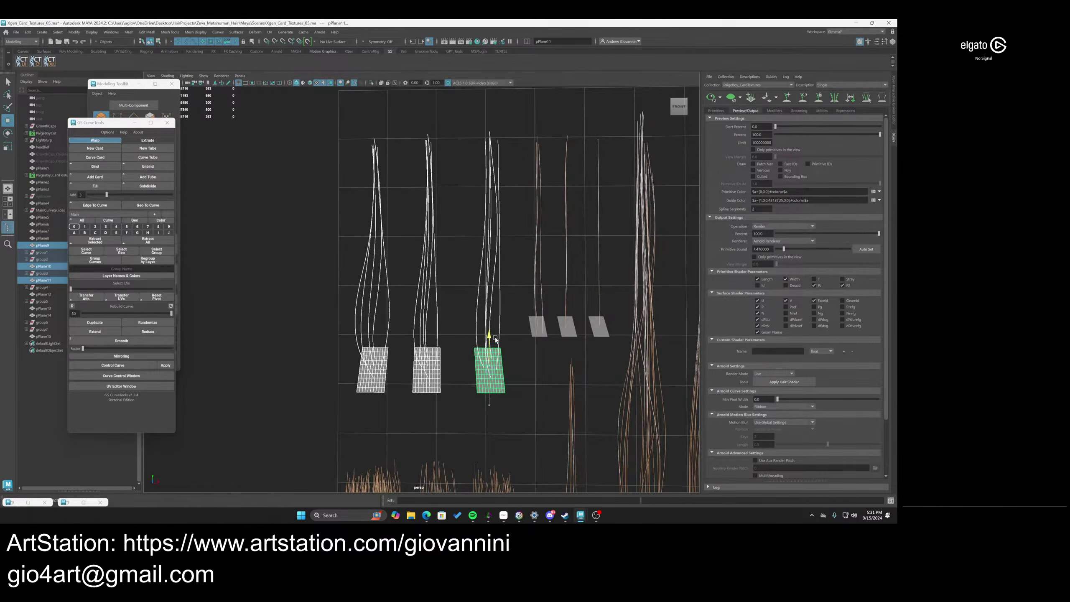
# Examine the card layout, comparing the three medium planes and their guide curves with the neighbouring cards
pyautogui.click(531, 393)
pyautogui.scroll(-5, 499, 395)
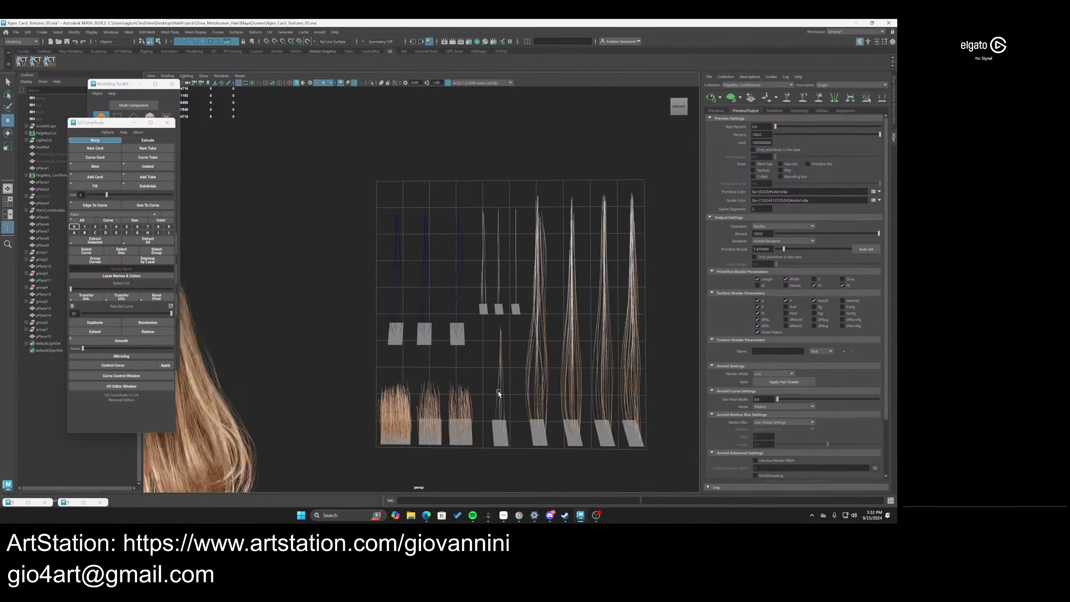
pyautogui.scroll(-3, 495, 396)
pyautogui.scroll(6, 503, 429)
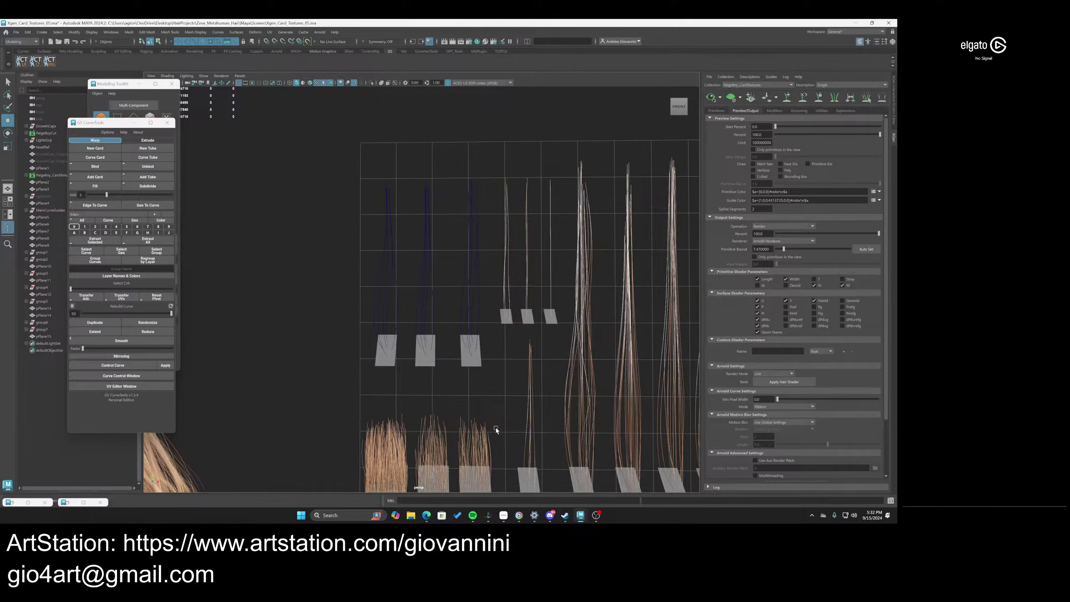
pyautogui.scroll(-4, 504, 358)
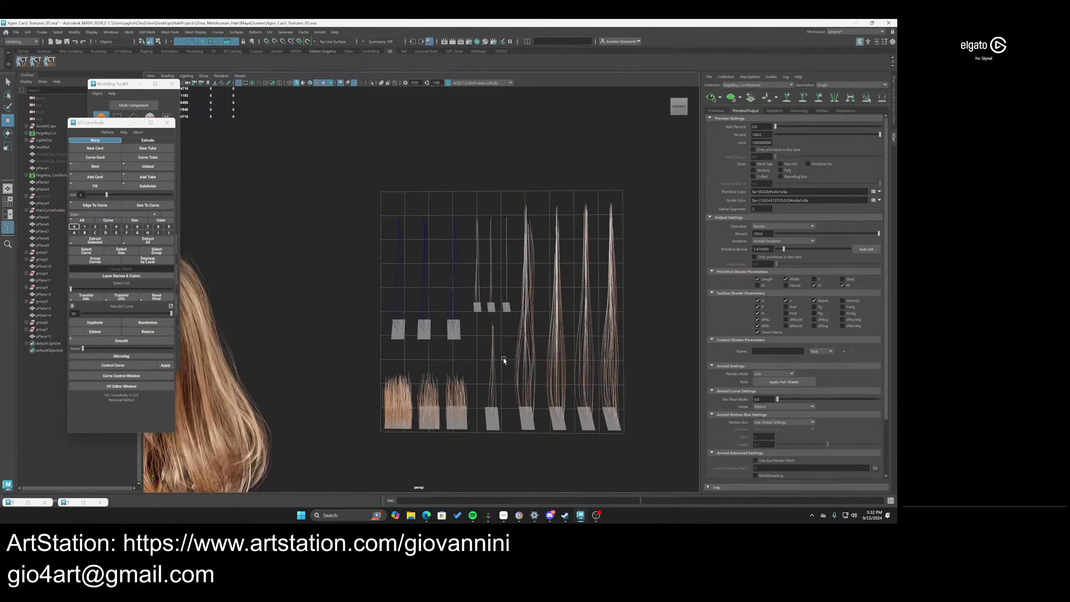
pyautogui.scroll(7, 472, 381)
pyautogui.scroll(-5, 449, 328)
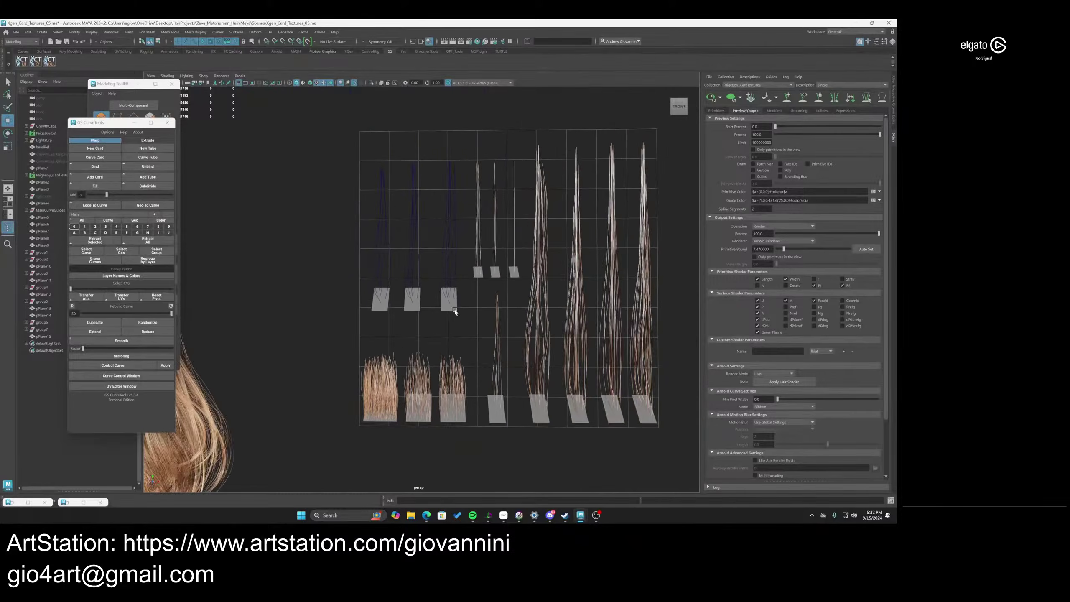
pyautogui.scroll(5, 432, 366)
pyautogui.scroll(-6, 437, 391)
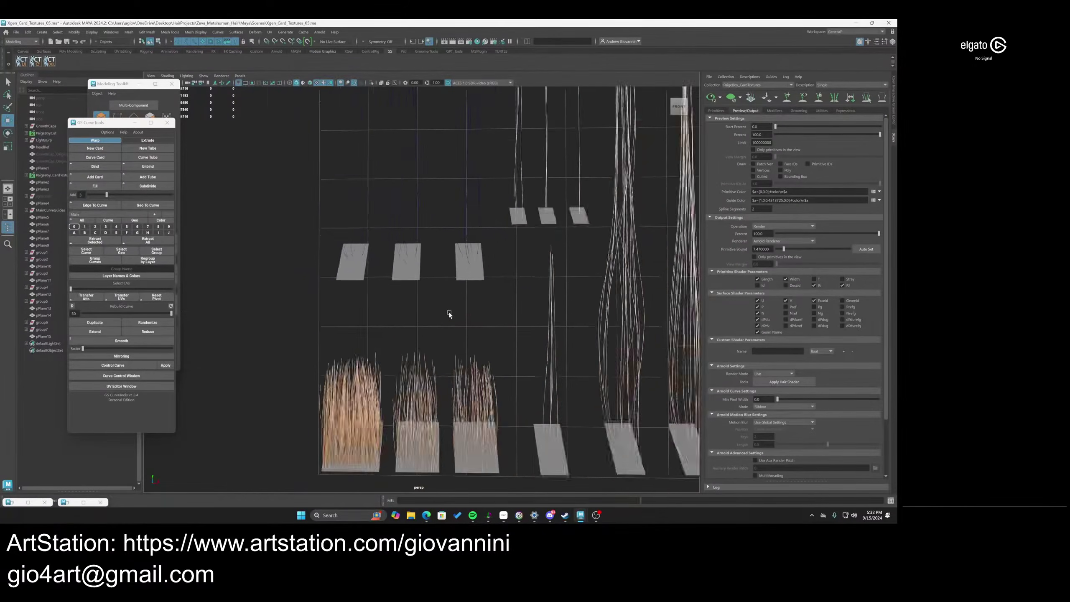
pyautogui.scroll(5, 439, 411)
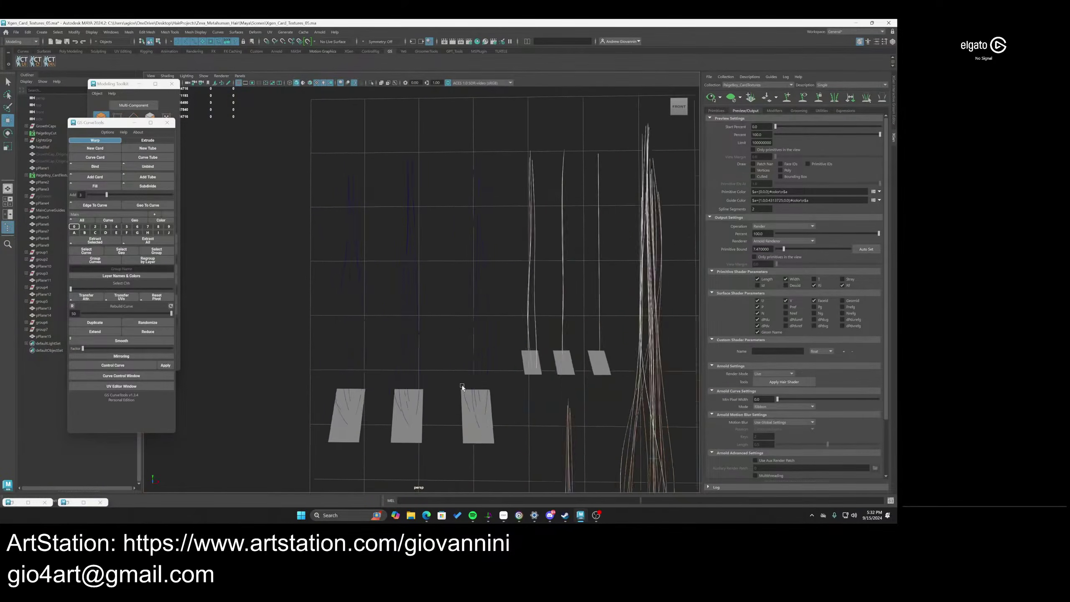
pyautogui.scroll(-4, 465, 392)
pyautogui.keyDown('alt'); pyautogui.moveTo(465, 392); pyautogui.dragTo(455, 332, button='middle'); pyautogui.keyUp('alt')
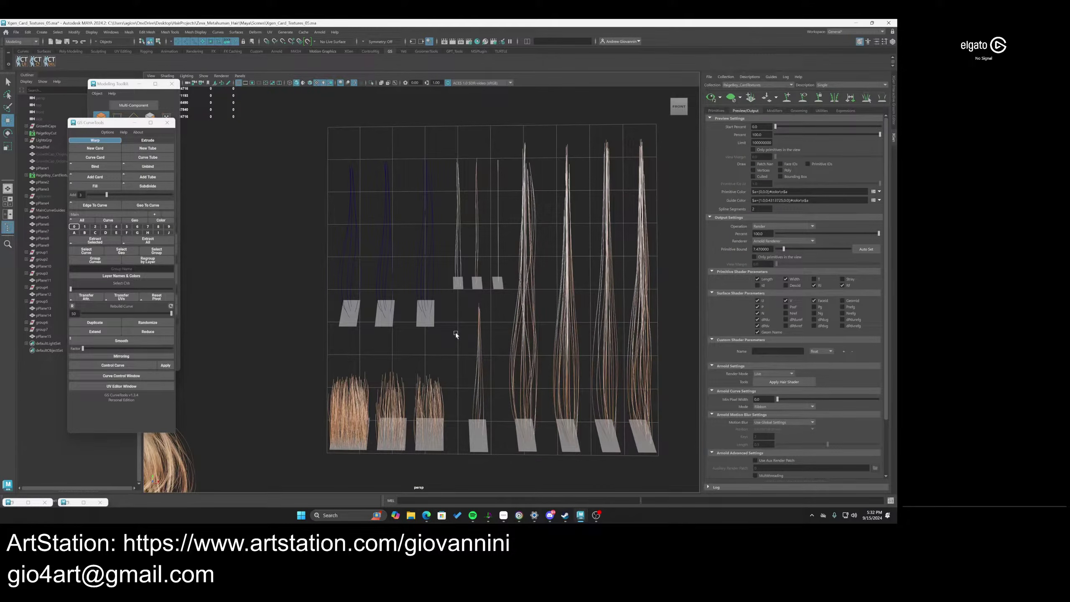
pyautogui.scroll(4, 467, 339)
pyautogui.moveTo(476, 340)
pyautogui.keyDown('alt'); pyautogui.mouseDown()
pyautogui.moveTo(432, 338)
pyautogui.moveTo(474, 348)
pyautogui.moveTo(477, 388)
pyautogui.moveTo(465, 345)
pyautogui.mouseUp(); pyautogui.keyUp('alt')
pyautogui.scroll(3, 460, 360)
pyautogui.scroll(-5, 448, 301)
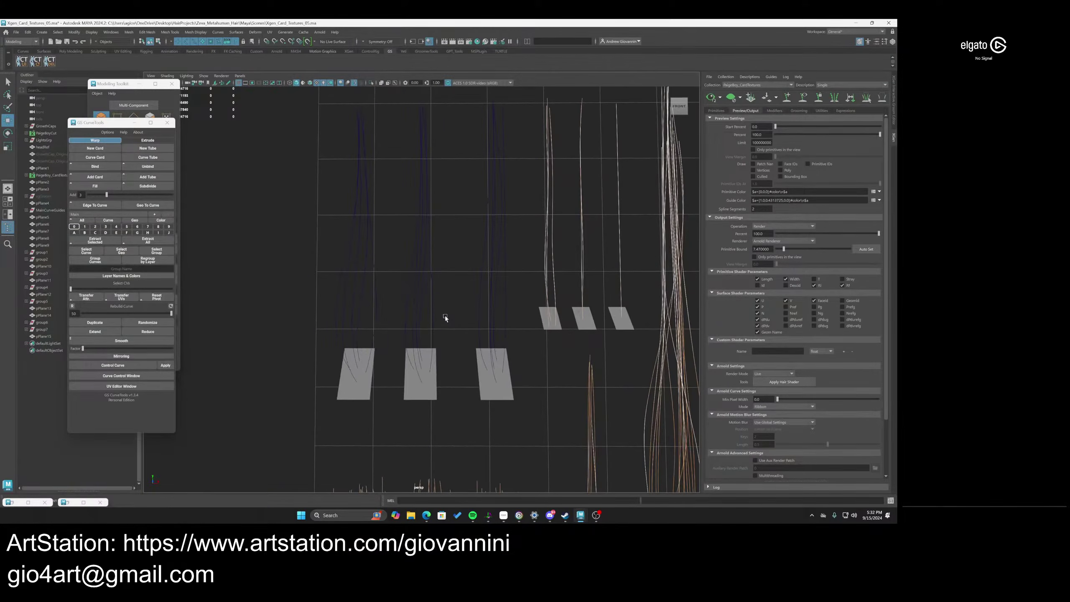
# Try to stretch the guide curves on the middle medium plane far beyond the card grid, and undo the scaling
pyautogui.scroll(6, 445, 315)
pyautogui.moveTo(464, 322); pyautogui.dragTo(332, 293)
pyautogui.press('f')
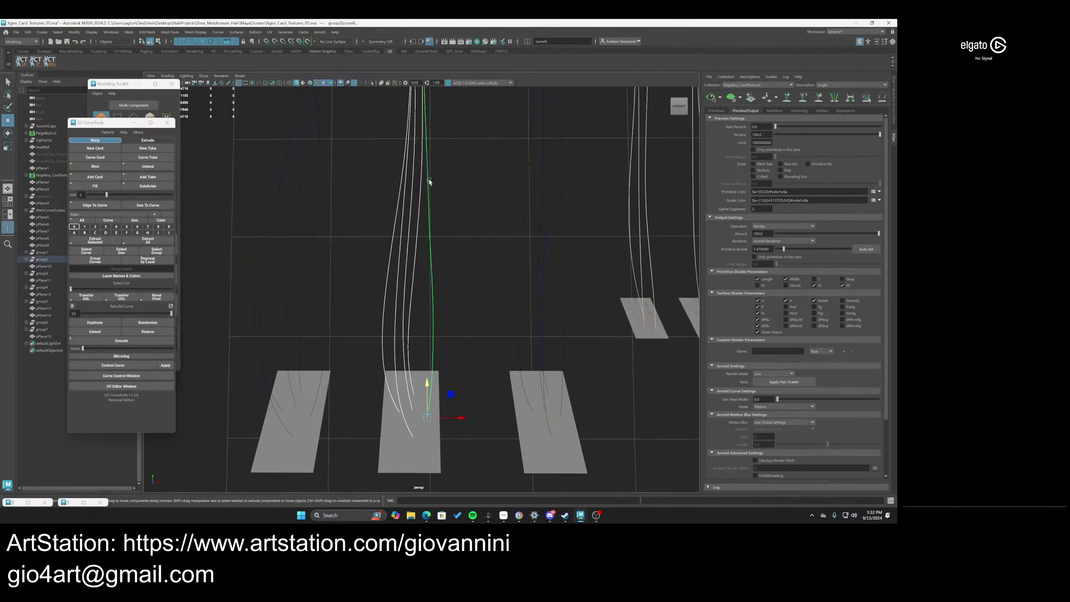
pyautogui.scroll(-3, 437, 262)
pyautogui.scroll(-3, 445, 218)
pyautogui.press('r')
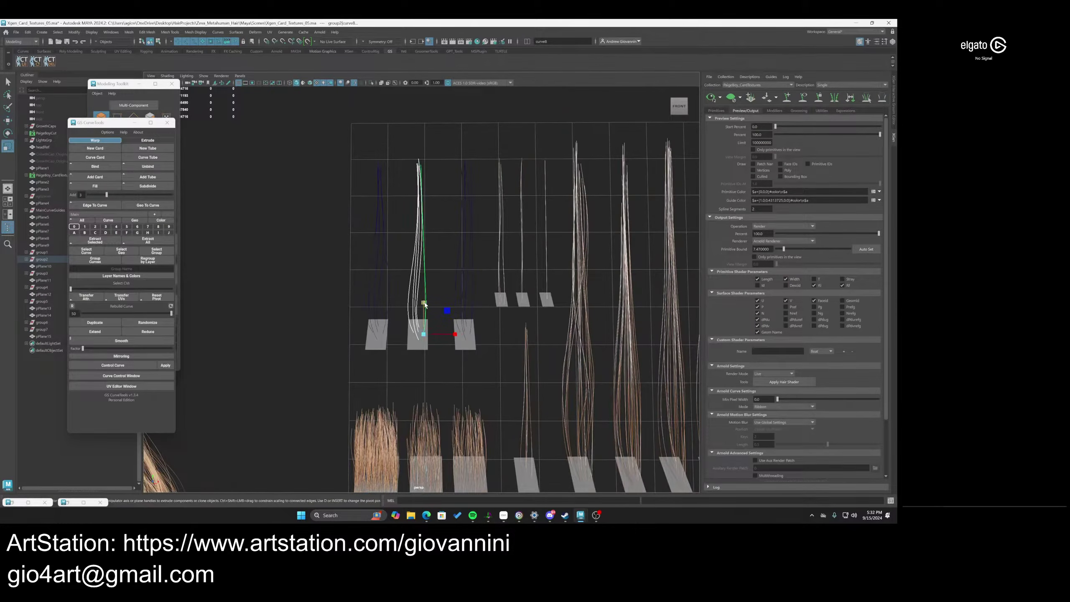
pyautogui.moveTo(423, 313); pyautogui.dragTo(426, 166)
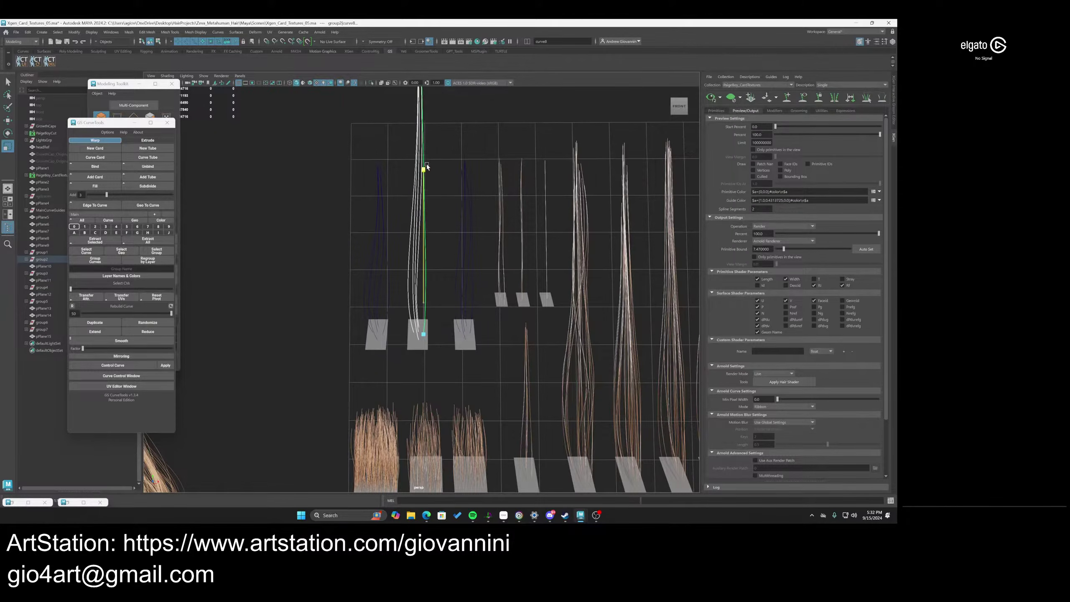
pyautogui.scroll(-10, 423, 253)
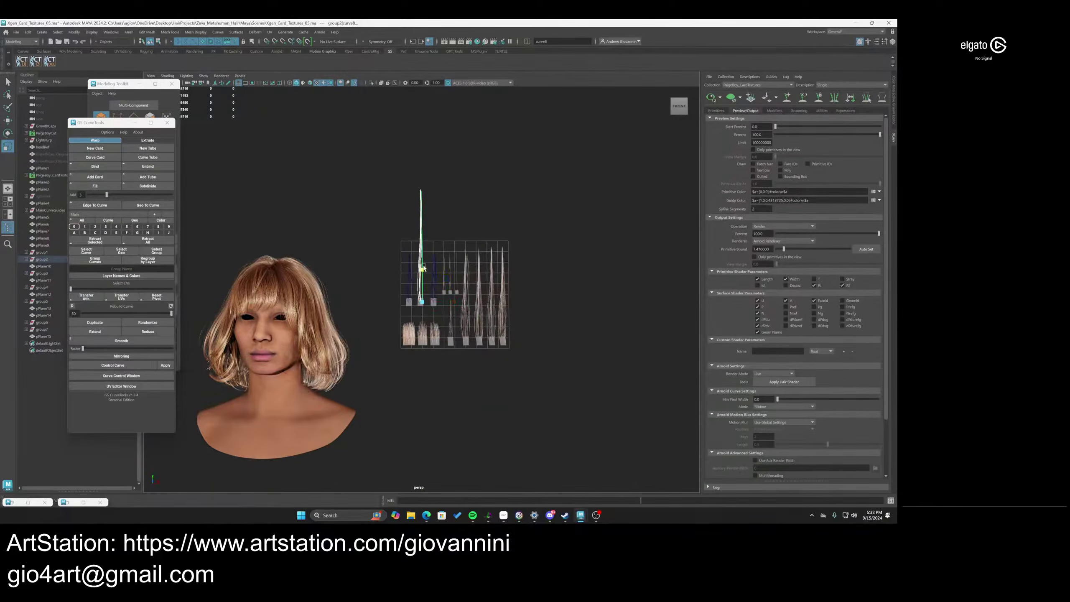
pyautogui.moveTo(423, 268); pyautogui.dragTo(425, 236)
pyautogui.scroll(-4, 489, 215)
pyautogui.scroll(3, 522, 240)
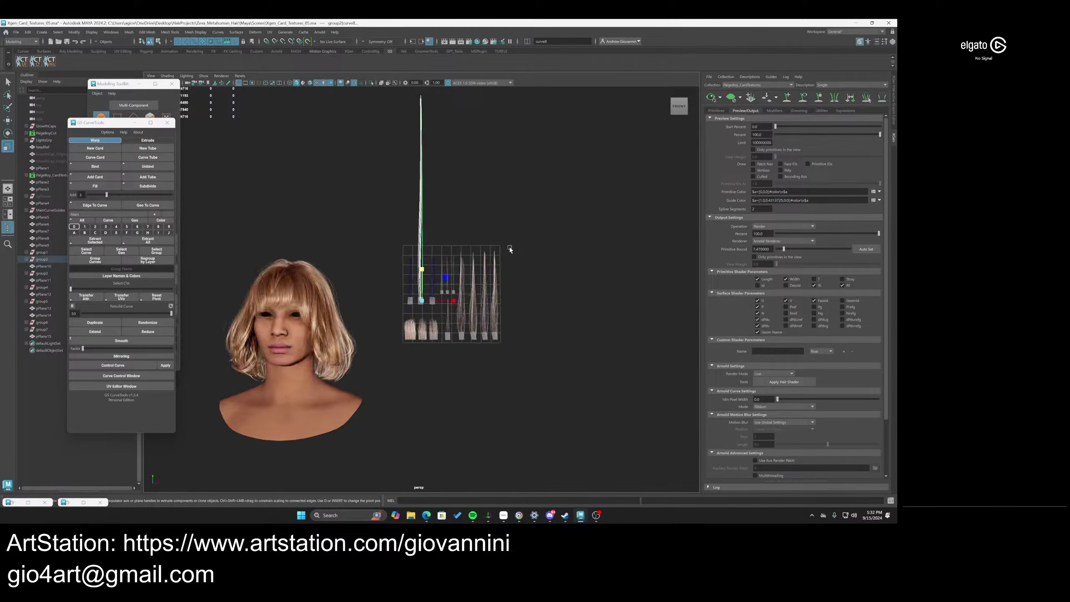
pyautogui.scroll(3, 510, 250)
pyautogui.hotkey('ctrl', 'z')
pyautogui.hotkey('ctrl', 'z')
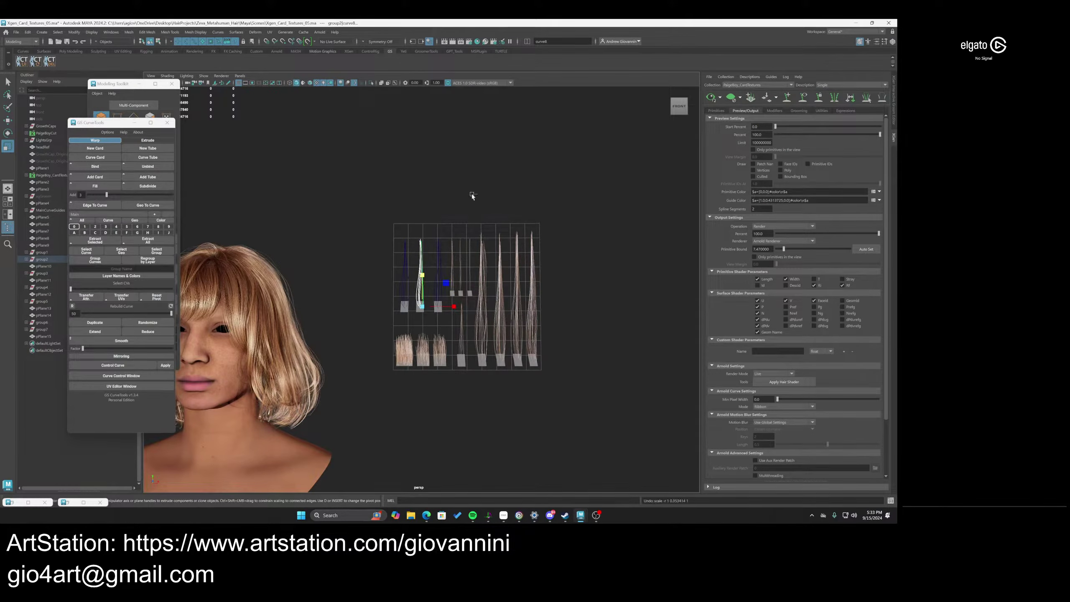
# Check the spacing of the three medium planes and the curve roots on them against the surrounding cards
pyautogui.click(471, 196)
pyautogui.scroll(10, 434, 259)
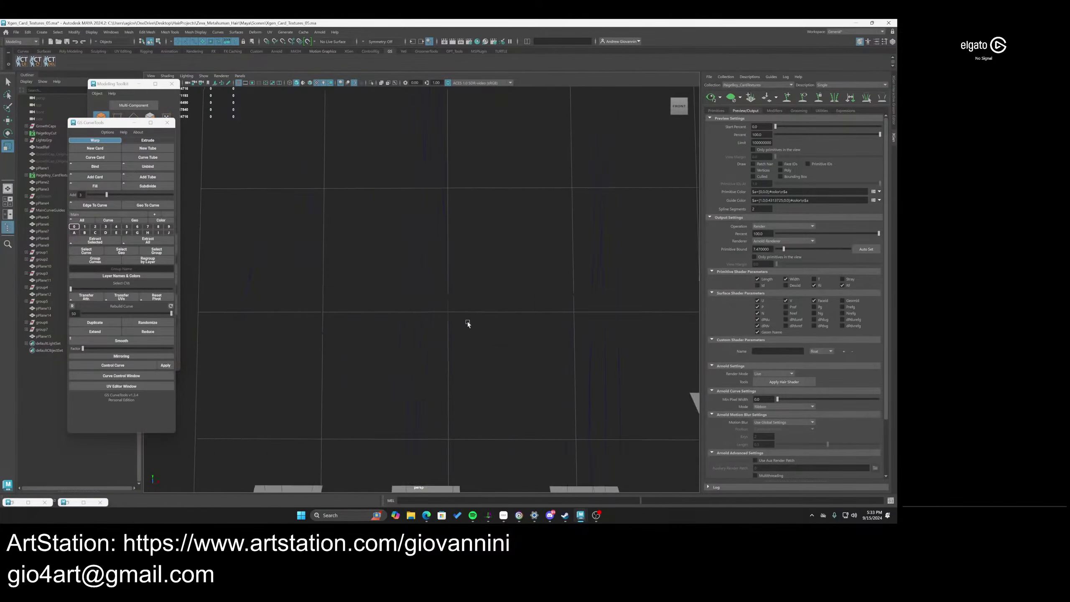
pyautogui.scroll(-10, 468, 324)
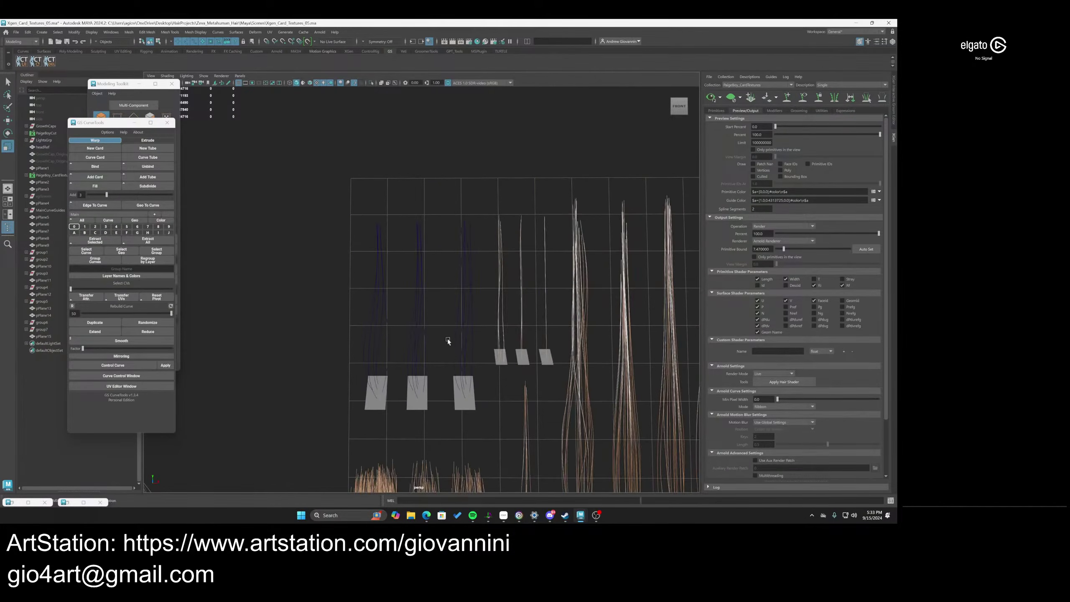
pyautogui.keyDown('alt'); pyautogui.moveTo(447, 339); pyautogui.dragTo(431, 289, button='middle'); pyautogui.keyUp('alt')
pyautogui.scroll(5, 440, 364)
pyautogui.keyDown('alt'); pyautogui.moveTo(432, 361); pyautogui.dragTo(350, 284, button='middle'); pyautogui.keyUp('alt')
pyautogui.scroll(-1, 455, 333)
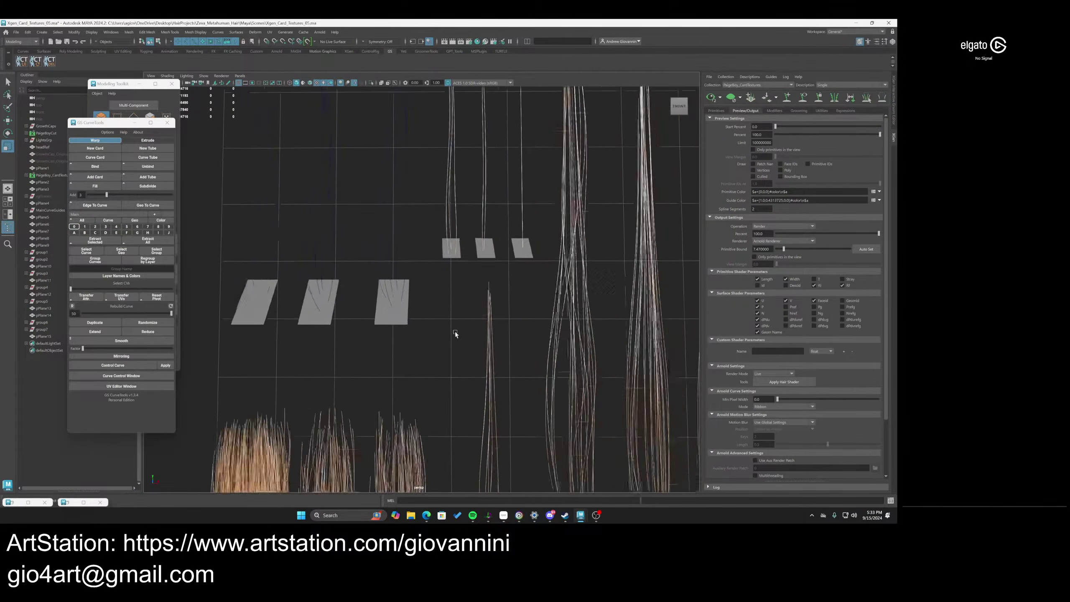
pyautogui.scroll(-4, 455, 332)
pyautogui.keyDown('alt'); pyautogui.moveTo(404, 325); pyautogui.dragTo(464, 368, button='middle'); pyautogui.keyUp('alt')
pyautogui.scroll(5, 438, 345)
pyautogui.scroll(2, 430, 344)
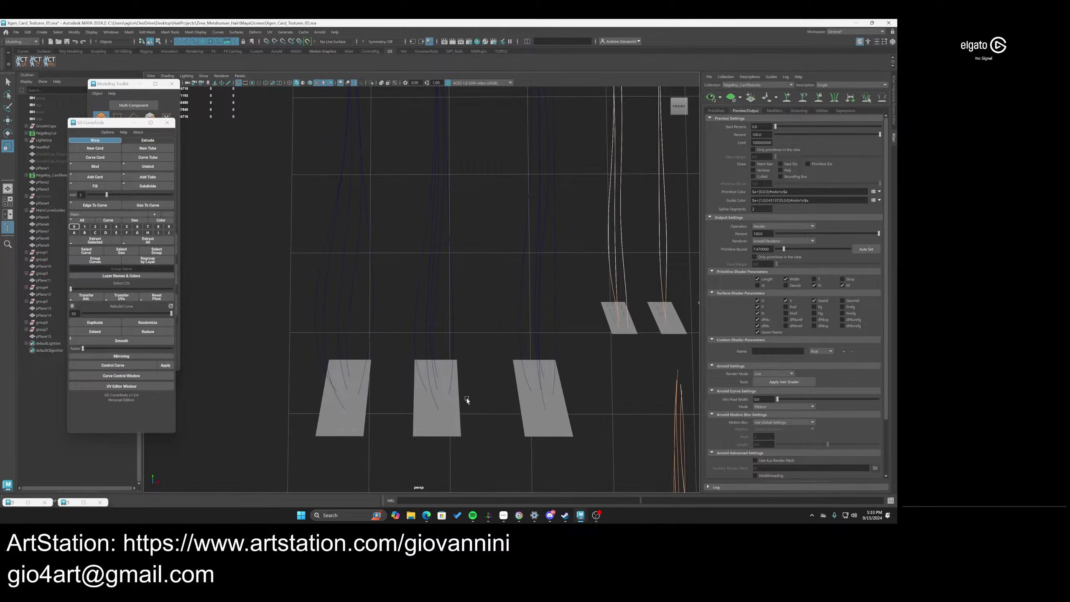
# Try to narrow the middle medium plane by scaling its width
pyautogui.moveTo(467, 400); pyautogui.dragTo(407, 314)
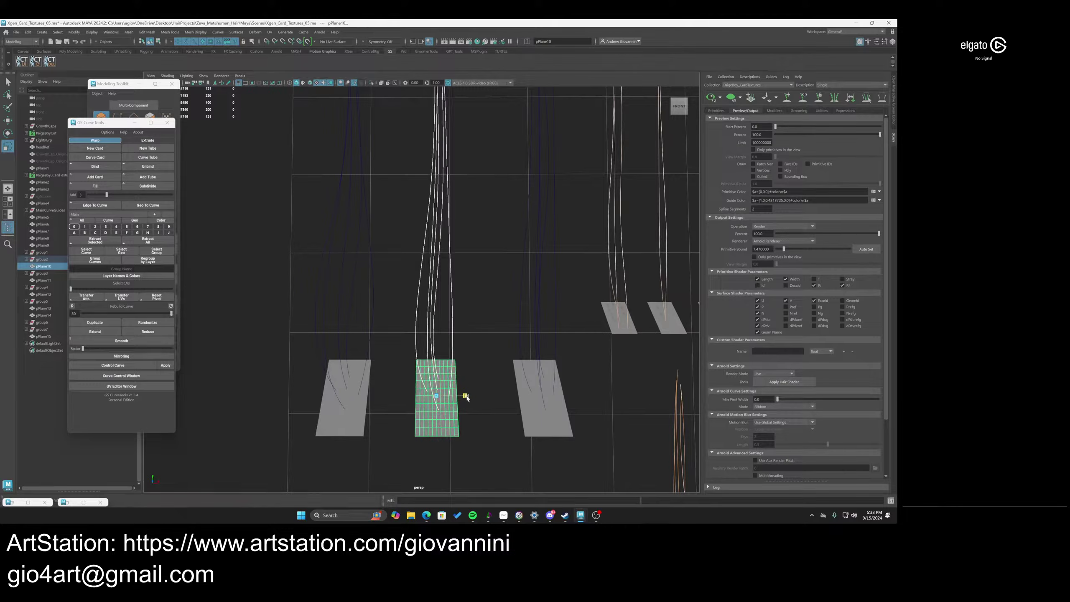
pyautogui.moveTo(466, 397); pyautogui.dragTo(464, 400)
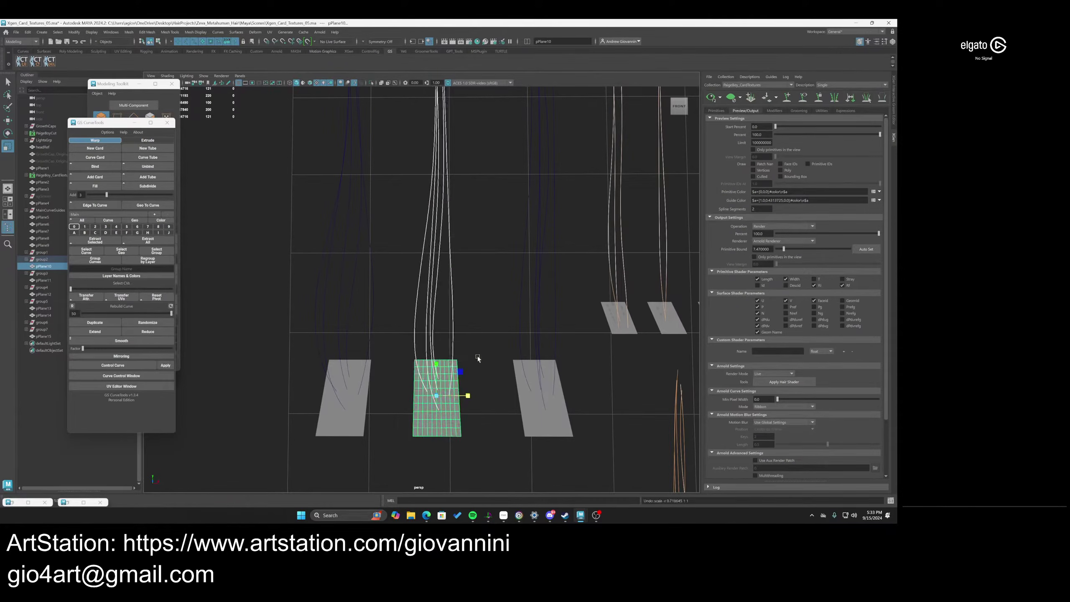
pyautogui.scroll(-2, 487, 385)
# Narrow the guide curves on the middle medium plane by scaling all their control vertices inward across the width
pyautogui.moveTo(462, 308); pyautogui.dragTo(405, 274)
pyautogui.scroll(-2, 463, 289)
pyautogui.press('F8')
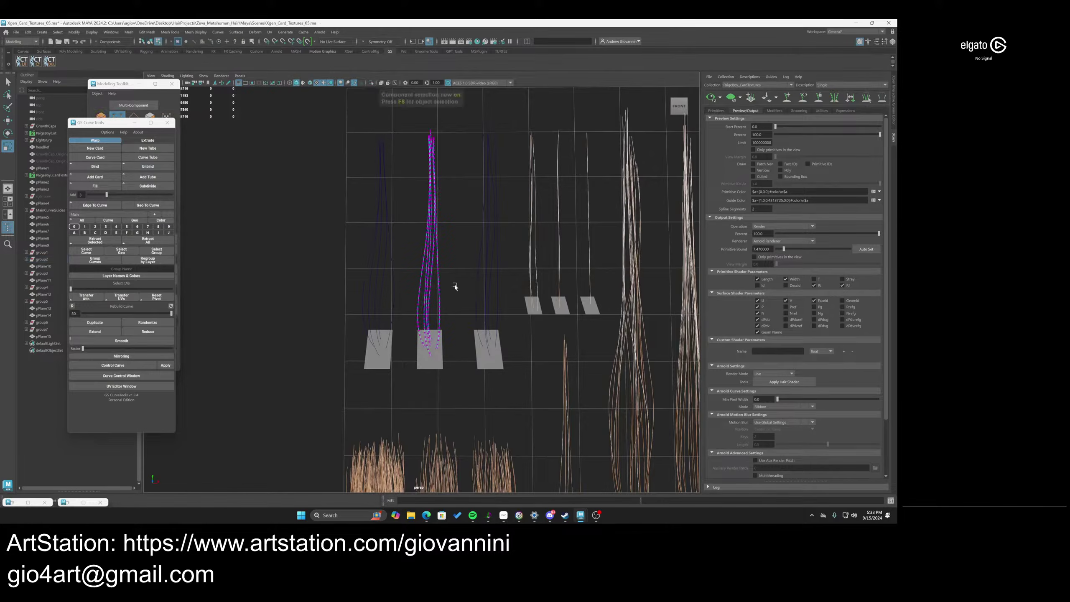
pyautogui.moveTo(409, 371); pyautogui.dragTo(467, 121)
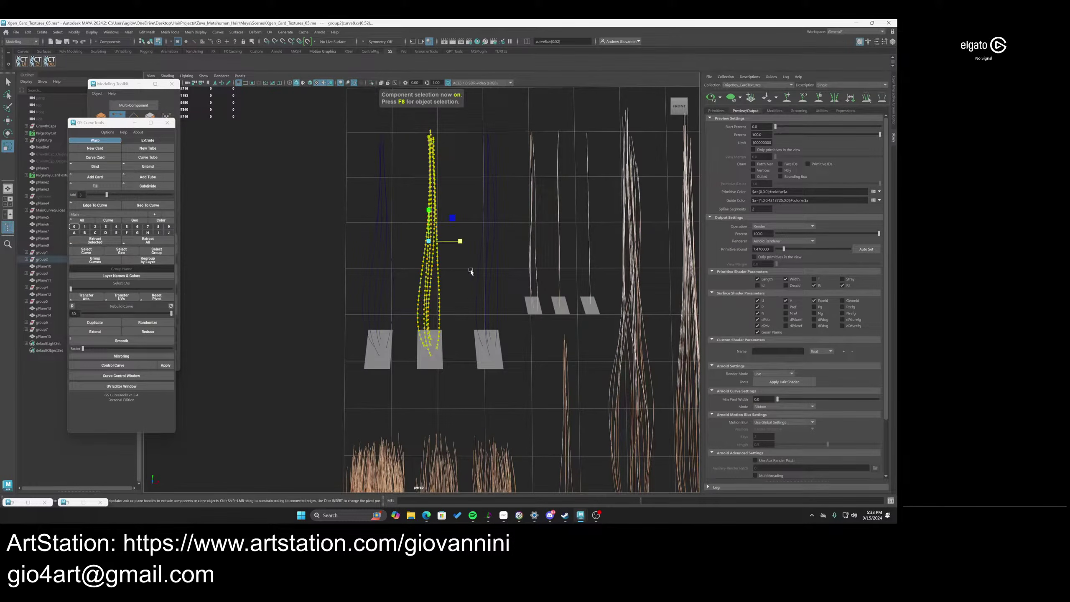
pyautogui.moveTo(461, 242); pyautogui.dragTo(451, 241)
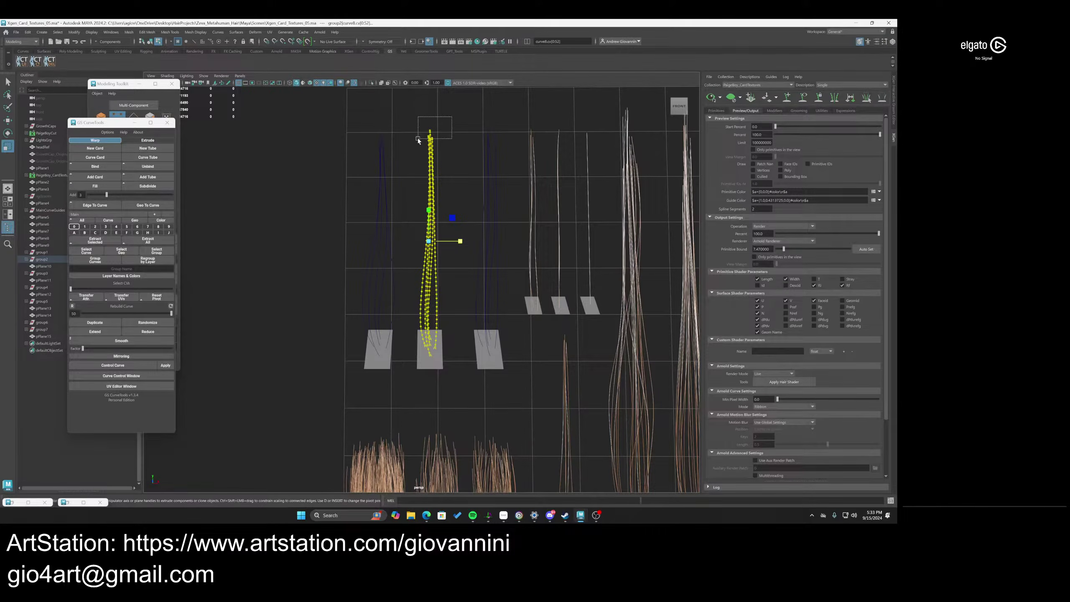
pyautogui.hotkey('ctrl', 'z')
# Draw the middle plane's curve tips closer together by scaling their tip CVs in width, with a soft selection falloff reaching the roots
pyautogui.moveTo(97, 291); pyautogui.dragTo(175, 293)
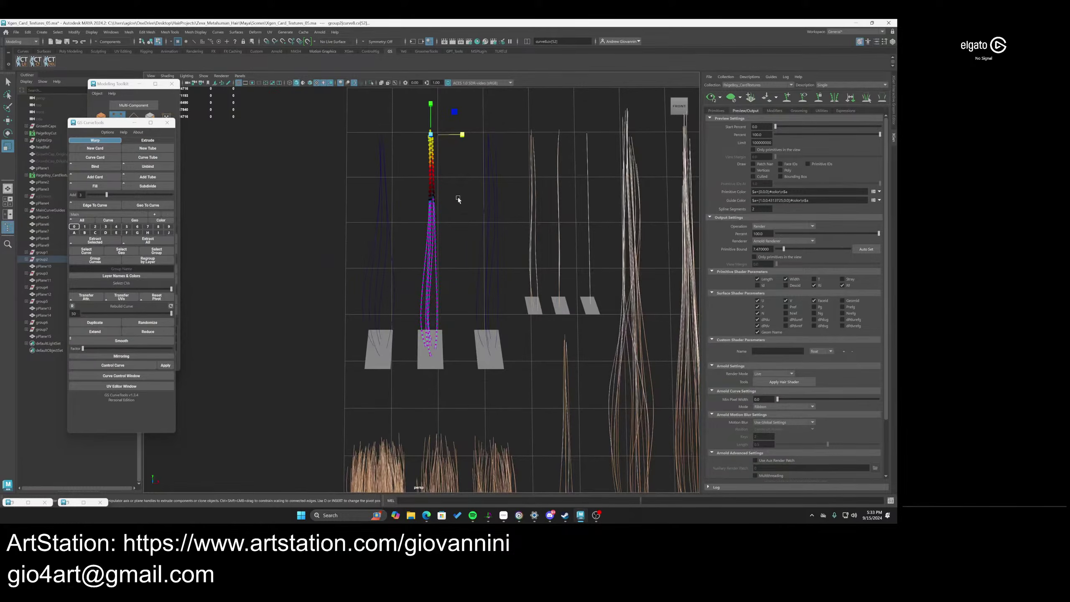
pyautogui.press('b')
pyautogui.moveTo(459, 197); pyautogui.dragTo(469, 198)
pyautogui.moveTo(462, 135); pyautogui.dragTo(445, 135)
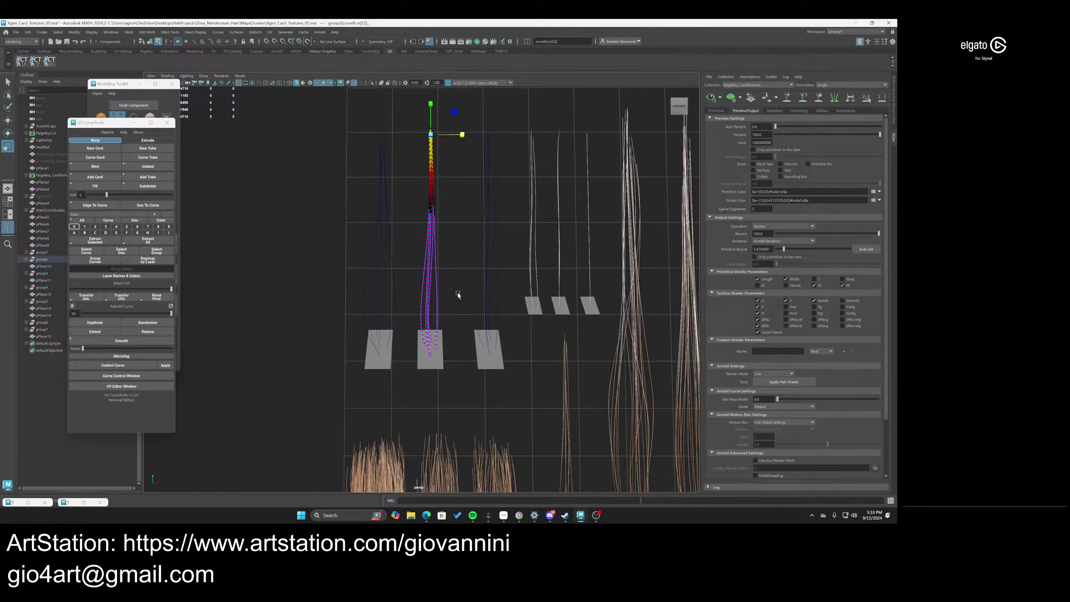
pyautogui.hotkey('ctrl', 'z')
pyautogui.hotkey('ctrl', 'z')
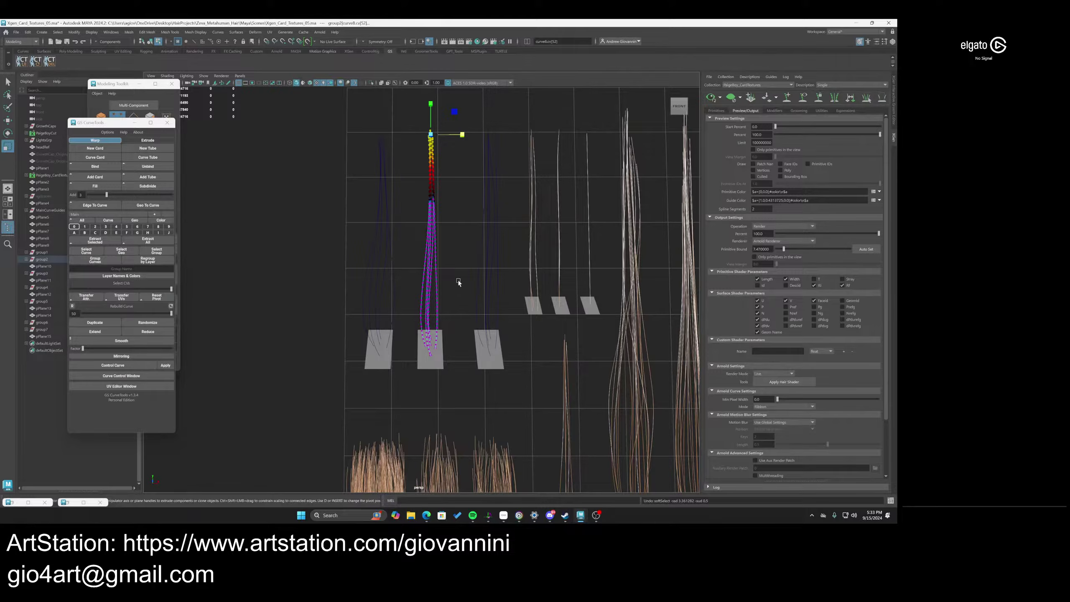
pyautogui.moveTo(458, 280); pyautogui.dragTo(621, 308)
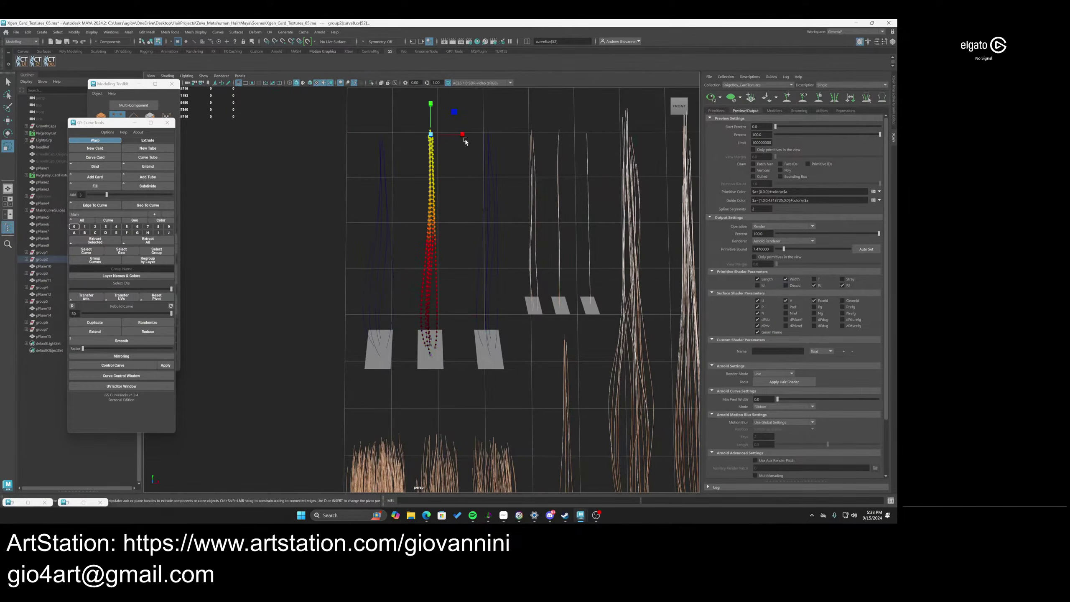
pyautogui.moveTo(464, 139); pyautogui.dragTo(449, 137)
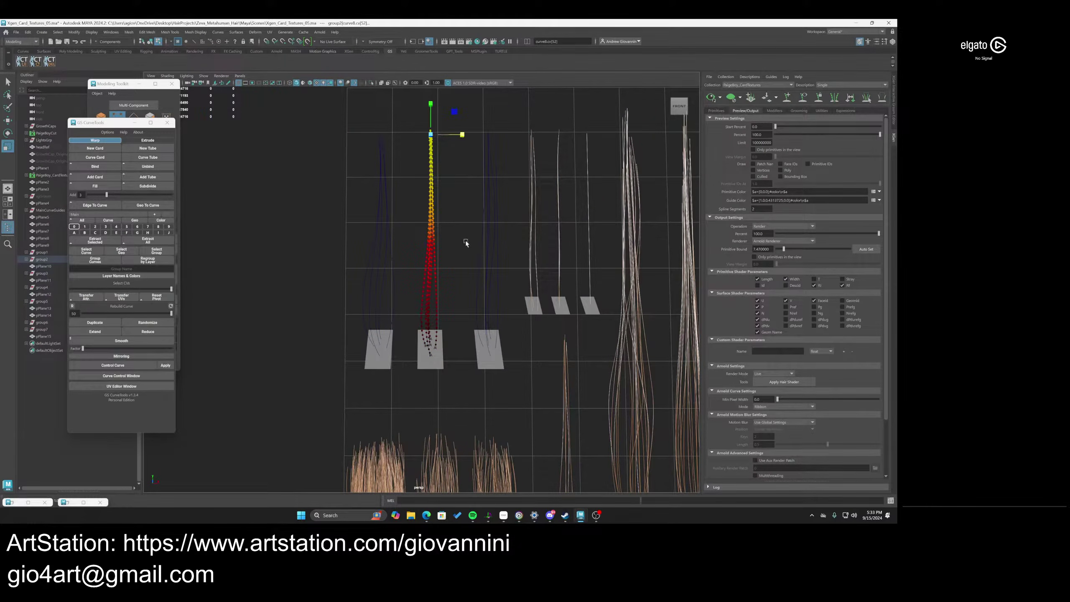
pyautogui.moveTo(455, 219); pyautogui.dragTo(465, 211, button='right')
pyautogui.click(465, 212)
# Inspect the shape of the guide curves on the rightmost medium plane
pyautogui.scroll(-3, 458, 252)
pyautogui.keyDown('alt'); pyautogui.moveTo(480, 316); pyautogui.dragTo(461, 327, button='middle'); pyautogui.keyUp('alt')
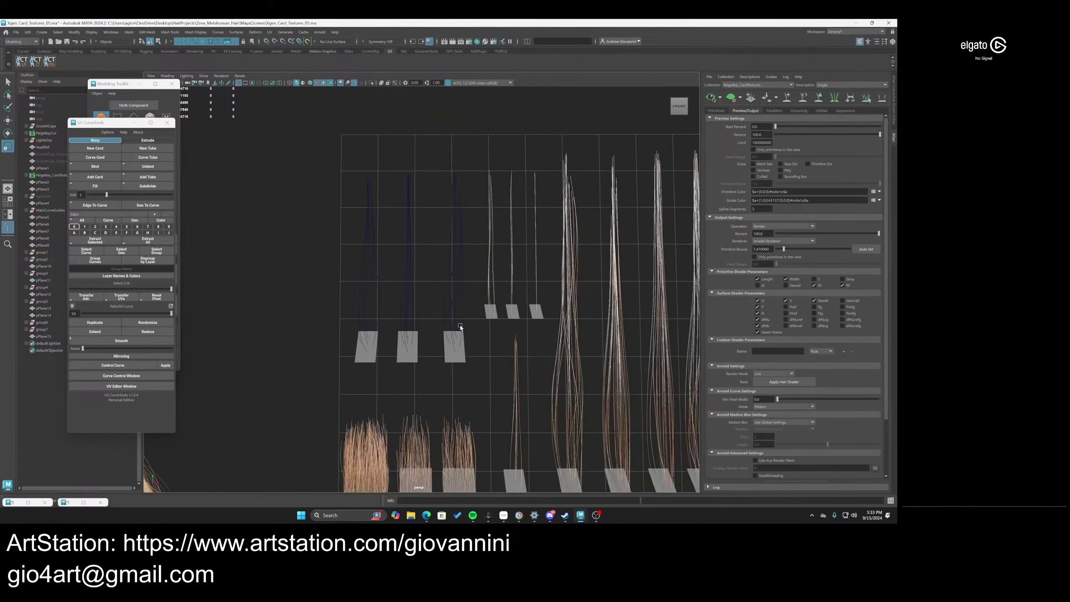
pyautogui.scroll(5, 462, 327)
pyautogui.moveTo(515, 287); pyautogui.dragTo(448, 279)
pyautogui.keyDown('alt'); pyautogui.moveTo(467, 276); pyautogui.dragTo(448, 327, button='middle'); pyautogui.keyUp('alt')
pyautogui.scroll(-4, 462, 309)
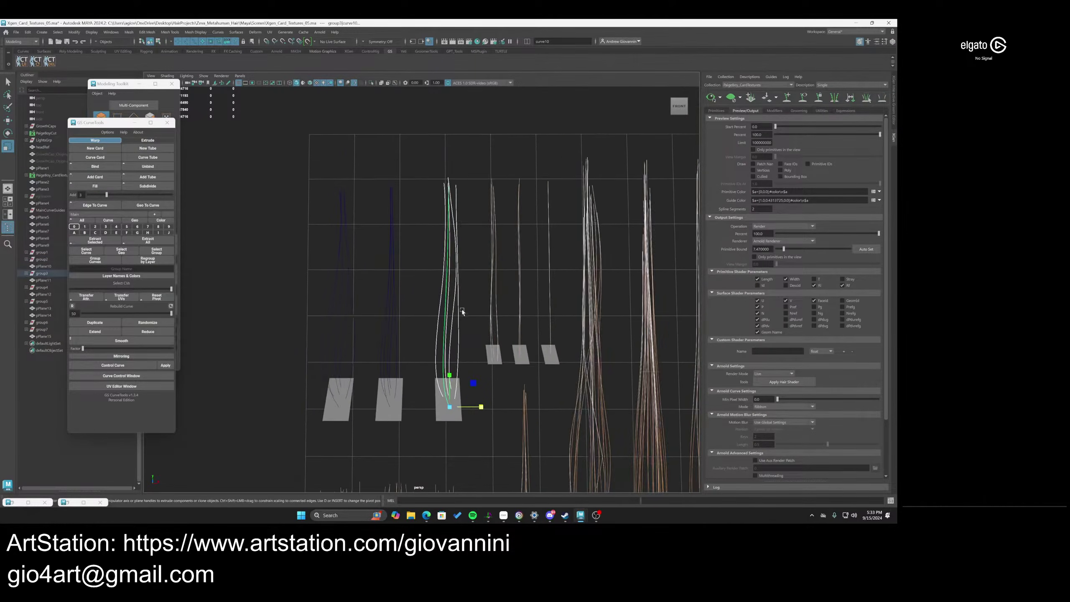
pyautogui.scroll(3, 473, 325)
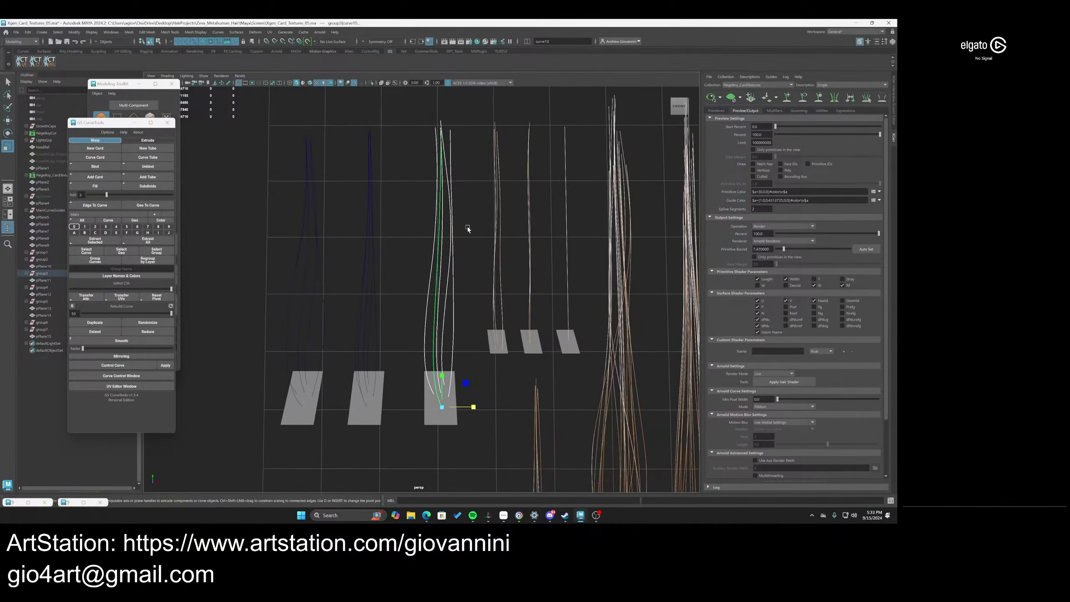
# Draw the leftmost medium plane's curve tips closer together by scaling their soft-selected tip CVs in width
pyautogui.moveTo(327, 178); pyautogui.dragTo(294, 163)
pyautogui.keyDown('alt'); pyautogui.moveTo(324, 194); pyautogui.dragTo(398, 249, button='middle'); pyautogui.keyUp('alt')
pyautogui.scroll(4, 390, 252)
pyautogui.moveTo(387, 188); pyautogui.dragTo(363, 188, button='right')
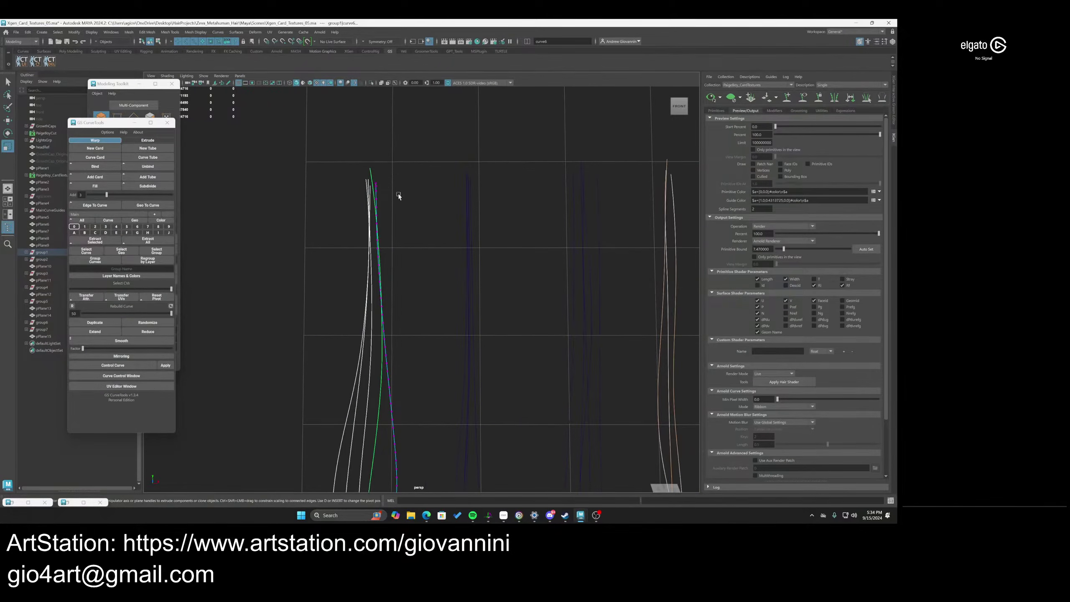
pyautogui.moveTo(391, 167); pyautogui.dragTo(336, 186)
pyautogui.moveTo(399, 177); pyautogui.dragTo(348, 190)
pyautogui.hotkey('ctrl', 'z')
pyautogui.press('F8')
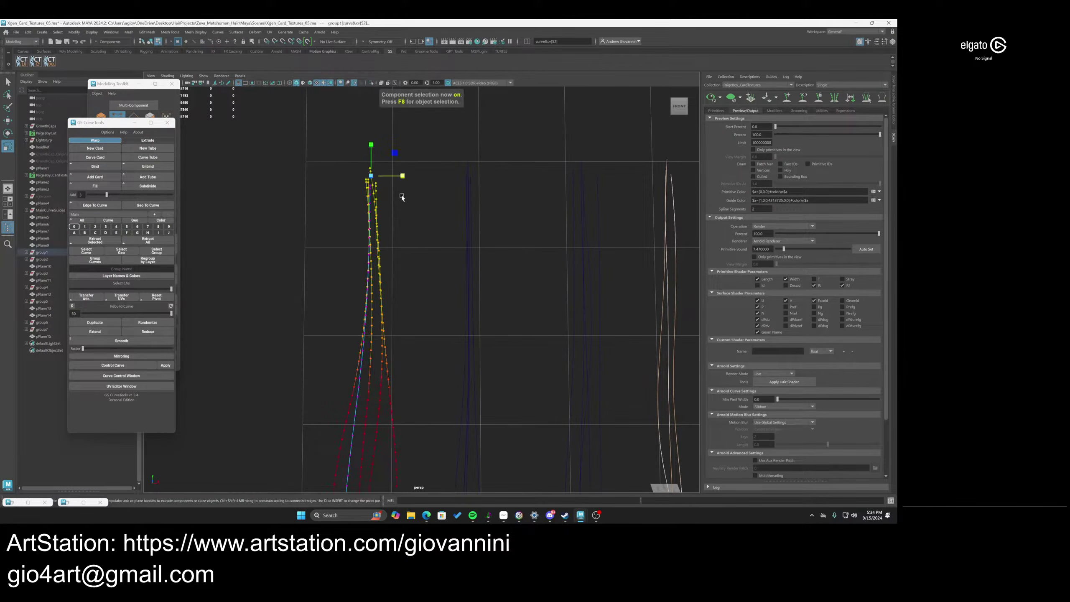
pyautogui.click(416, 231)
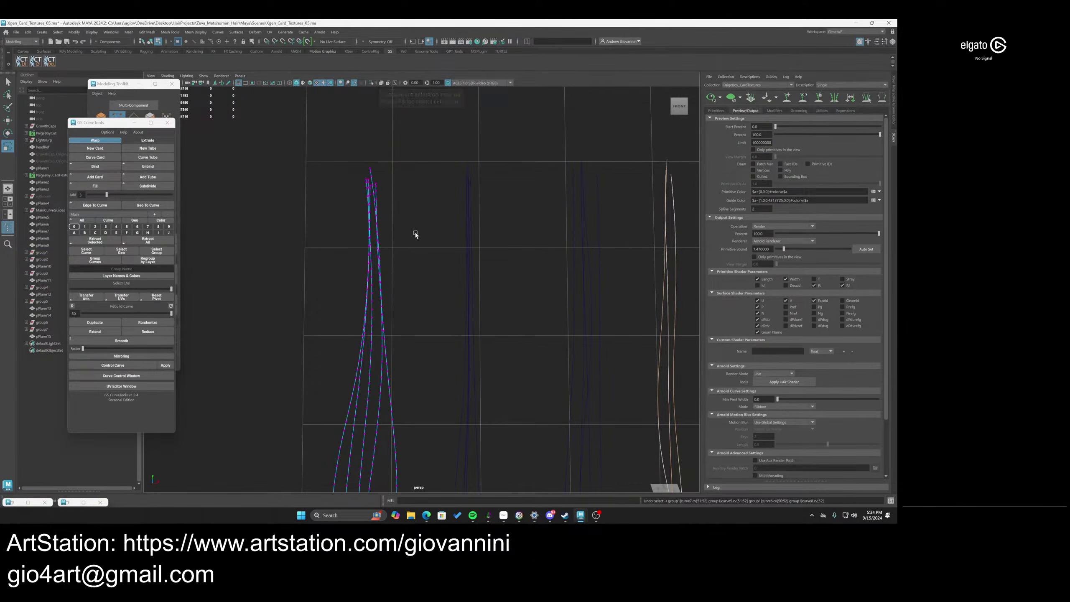
pyautogui.moveTo(322, 147); pyautogui.dragTo(389, 242)
pyautogui.moveTo(134, 289); pyautogui.dragTo(185, 295)
pyautogui.moveTo(400, 177); pyautogui.dragTo(387, 183)
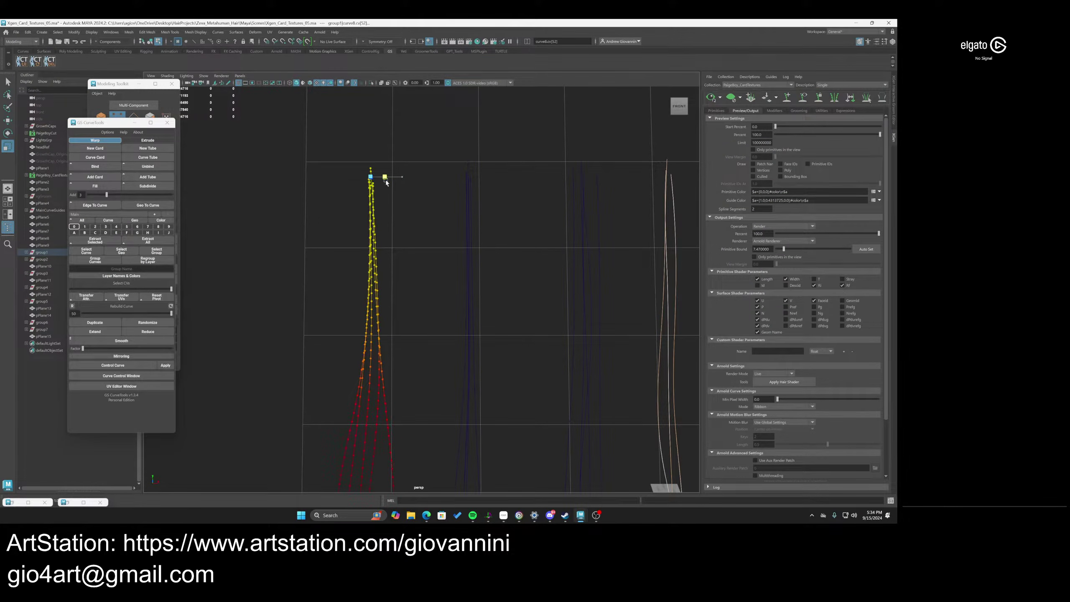
# Inspect the tapered guide curves across the three medium planes against the neighbouring narrow and long hair cards
pyautogui.scroll(-3, 417, 311)
pyautogui.scroll(2, 411, 234)
pyautogui.moveTo(416, 249); pyautogui.dragTo(438, 238, button='right')
pyautogui.scroll(-3, 409, 261)
pyautogui.scroll(5, 407, 268)
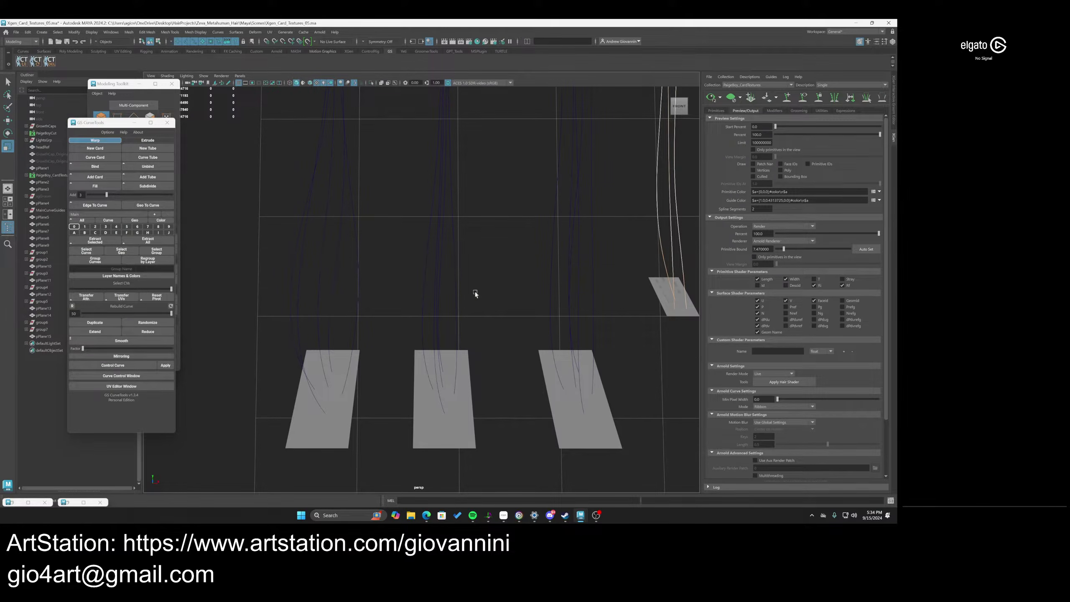
pyautogui.scroll(-3, 467, 276)
pyautogui.keyDown('alt'); pyautogui.moveTo(491, 277); pyautogui.dragTo(420, 330, button='middle'); pyautogui.keyUp('alt')
pyautogui.scroll(3, 430, 379)
pyautogui.scroll(-4, 407, 282)
pyautogui.keyDown('alt'); pyautogui.moveTo(388, 225); pyautogui.dragTo(410, 294, button='middle'); pyautogui.keyUp('alt')
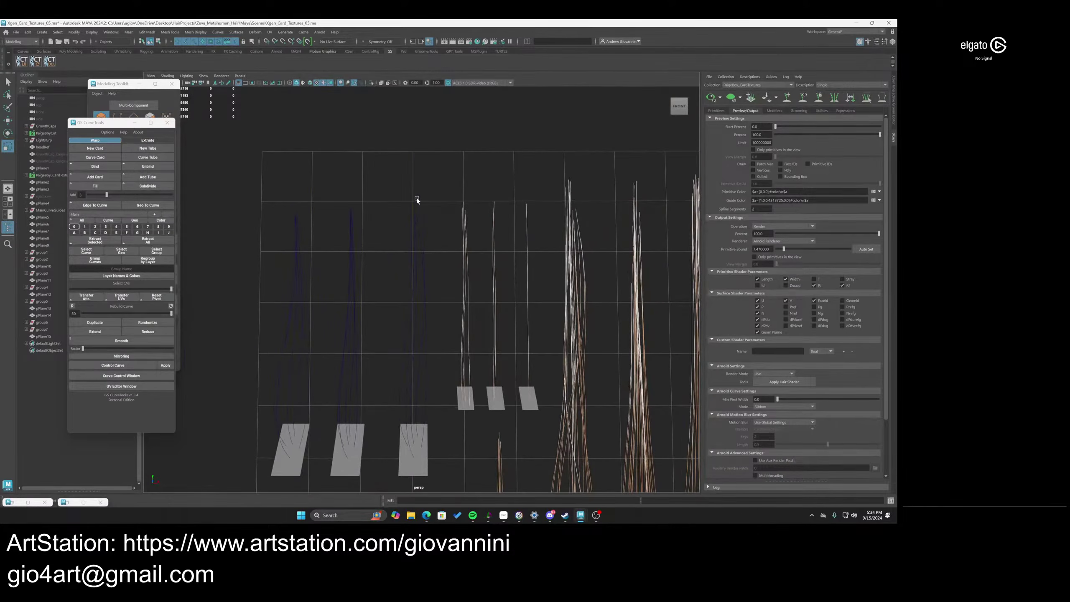
pyautogui.click(422, 222)
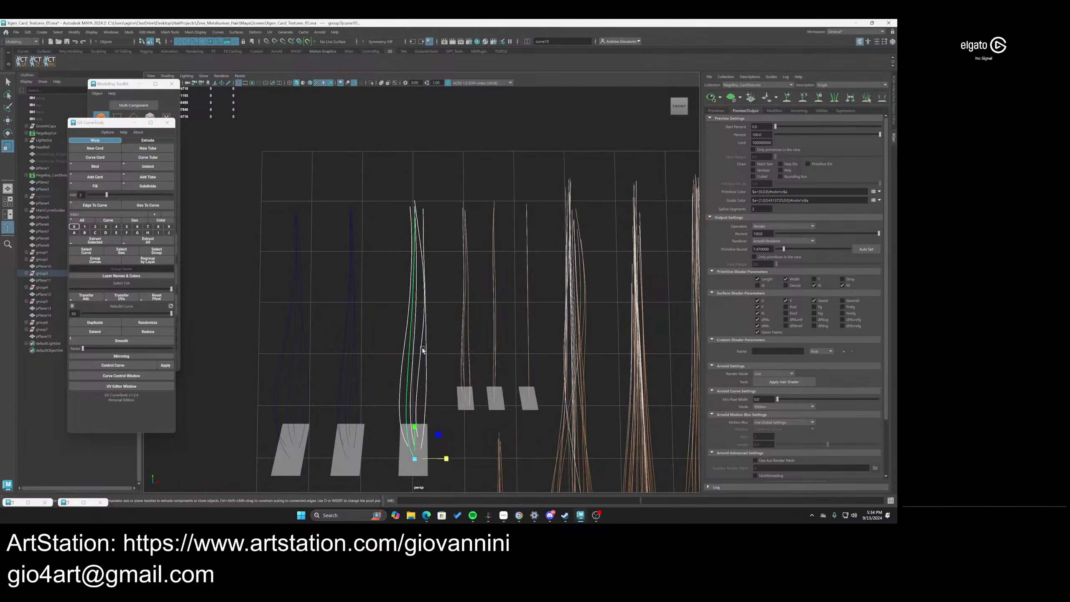
# Examine the hair on the head model from the front and both sides, from the fringe strands to the curled ends
pyautogui.scroll(-10, 422, 350)
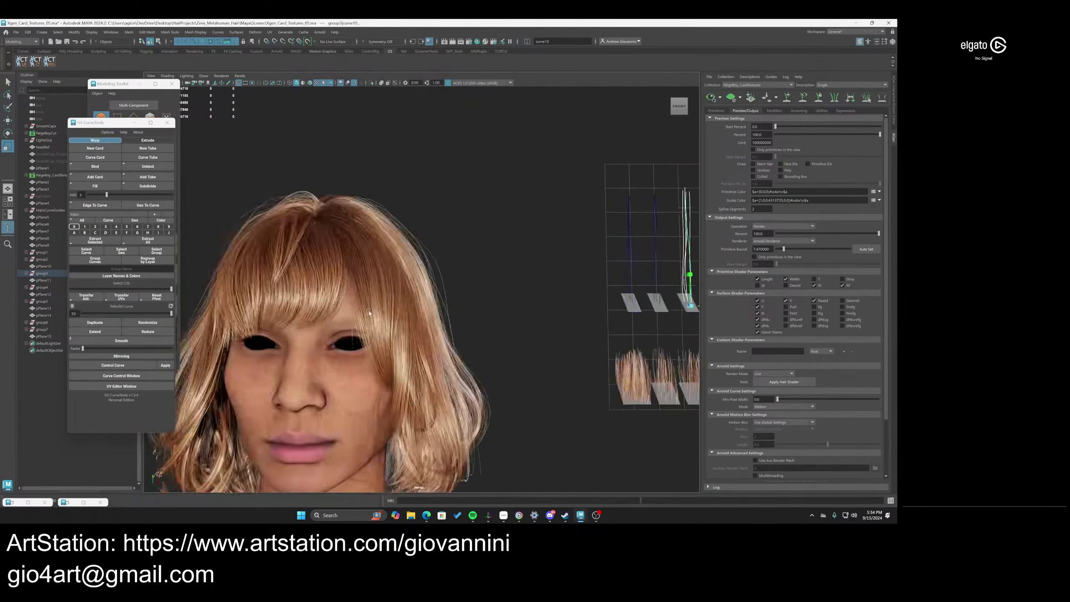
pyautogui.scroll(10, 369, 314)
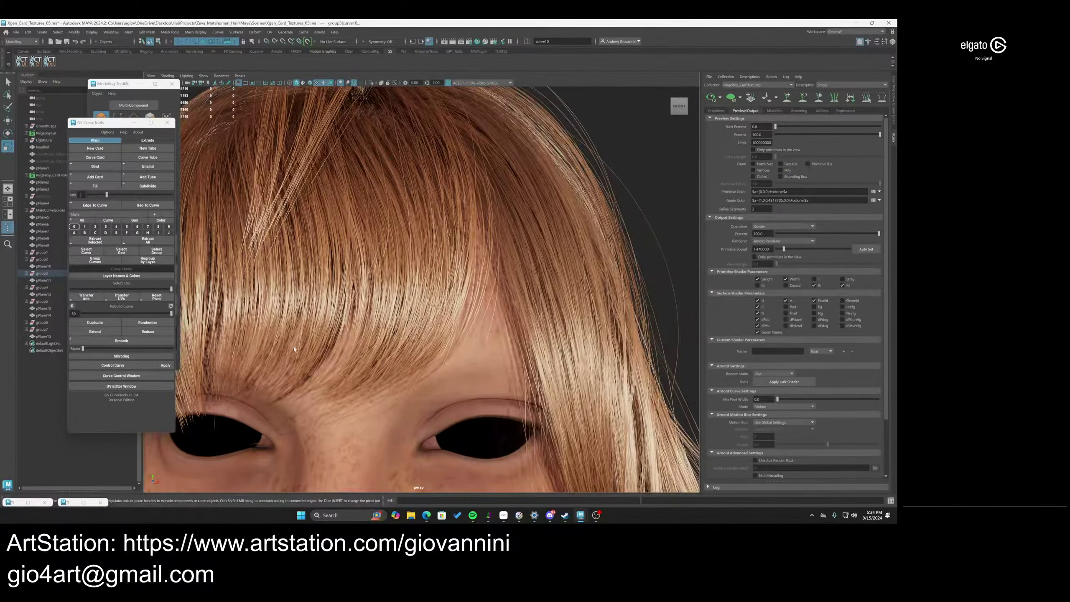
pyautogui.scroll(-8, 294, 349)
pyautogui.keyDown('alt'); pyautogui.moveTo(294, 349); pyautogui.dragTo(416, 312); pyautogui.keyUp('alt')
pyautogui.scroll(6, 425, 329)
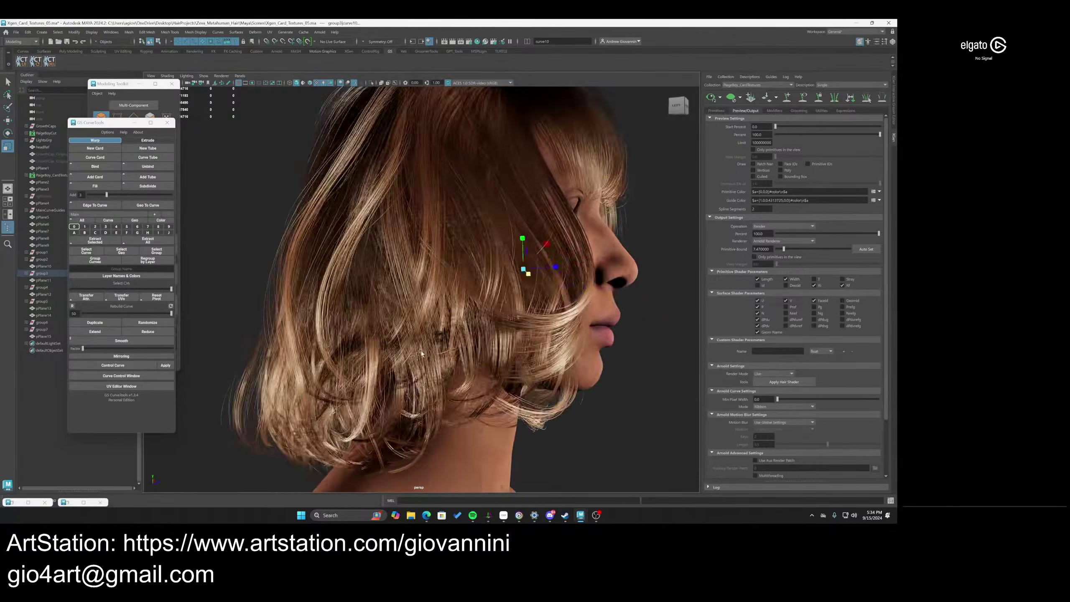
pyautogui.keyDown('alt'); pyautogui.moveTo(421, 354); pyautogui.dragTo(477, 327); pyautogui.keyUp('alt')
pyautogui.scroll(-4, 478, 326)
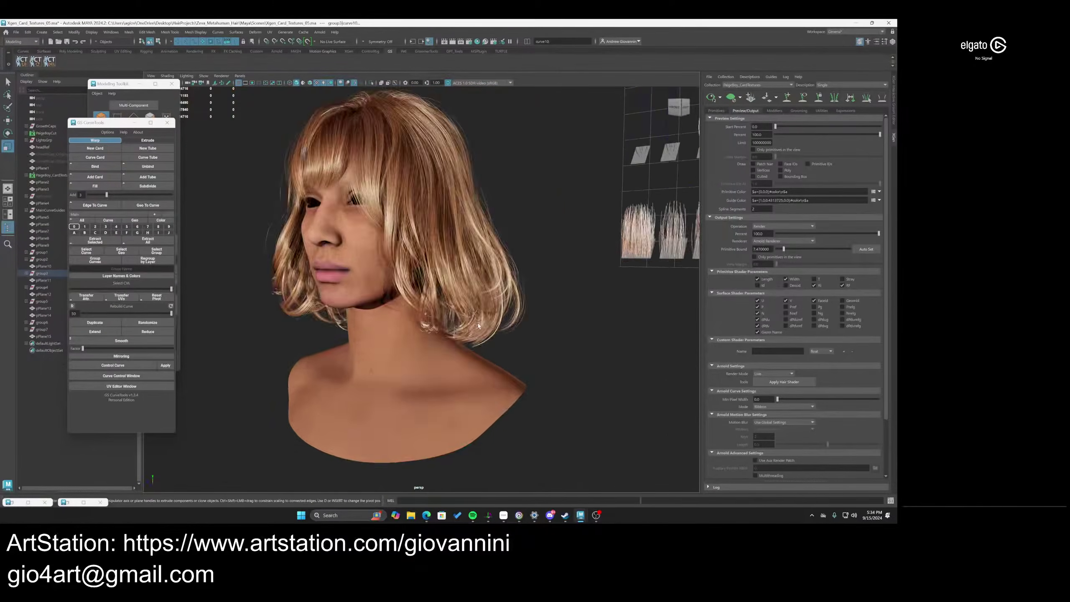
pyautogui.scroll(-2, 478, 324)
pyautogui.keyDown('alt'); pyautogui.moveTo(520, 266); pyautogui.dragTo(423, 335, button='middle'); pyautogui.keyUp('alt')
pyautogui.keyDown('alt'); pyautogui.moveTo(423, 335); pyautogui.dragTo(452, 337); pyautogui.keyUp('alt')
# Compare the guide curves of the three medium planes from root to tip, highlighting them together for the check
pyautogui.scroll(3, 469, 313)
pyautogui.keyDown('alt'); pyautogui.moveTo(565, 283); pyautogui.dragTo(382, 264, button='middle'); pyautogui.keyUp('alt')
pyautogui.scroll(4, 470, 314)
pyautogui.scroll(-3, 490, 283)
pyautogui.keyDown('alt'); pyautogui.moveTo(455, 284); pyautogui.dragTo(555, 285, button='middle'); pyautogui.keyUp('alt')
pyautogui.scroll(3, 442, 335)
pyautogui.scroll(-2, 435, 340)
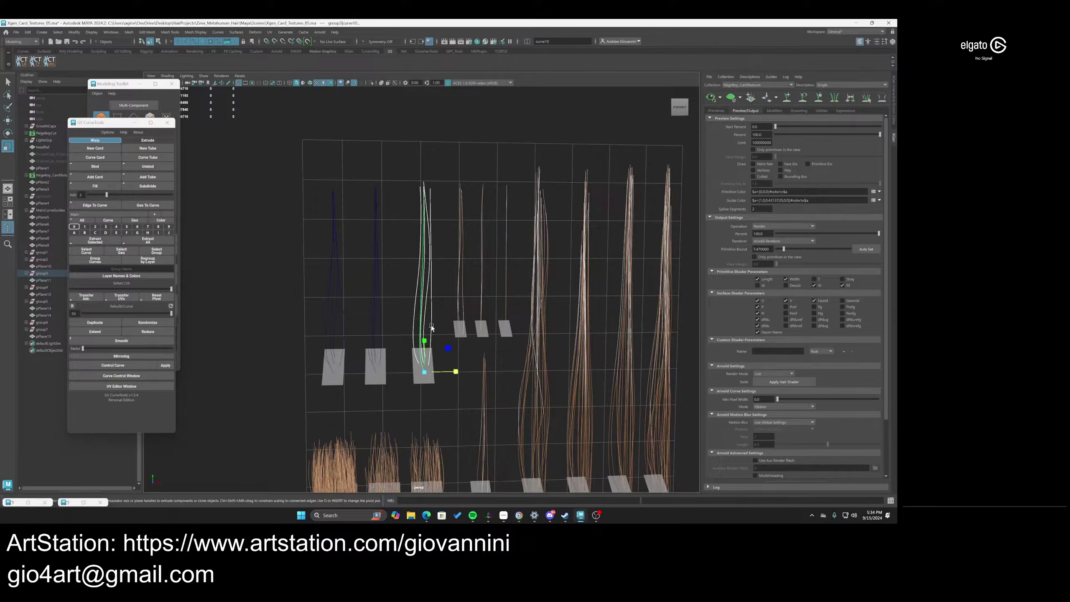
pyautogui.scroll(2, 437, 400)
pyautogui.keyDown('alt'); pyautogui.moveTo(474, 359); pyautogui.dragTo(462, 336, button='middle'); pyautogui.keyUp('alt')
pyautogui.scroll(-4, 431, 267)
pyautogui.keyDown('ctrl'); pyautogui.keyDown('shift'); pyautogui.moveTo(430, 256); pyautogui.dragTo(335, 232); pyautogui.keyUp('shift'); pyautogui.keyUp('ctrl')
pyautogui.scroll(4, 361, 244)
pyautogui.keyDown('alt'); pyautogui.moveTo(360, 243); pyautogui.dragTo(459, 303, button='middle'); pyautogui.keyUp('alt')
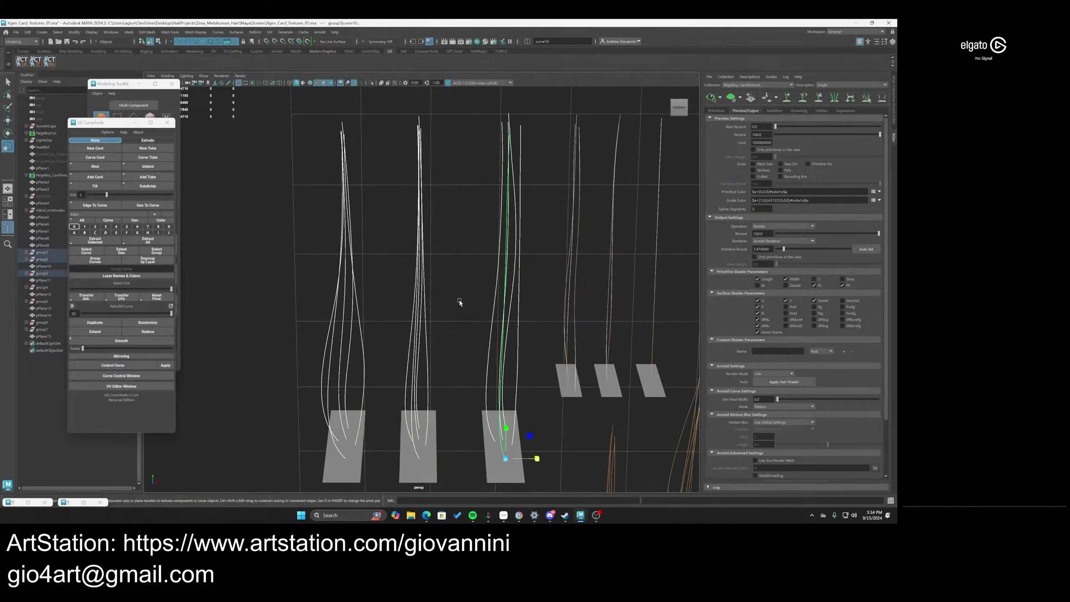
pyautogui.click(470, 294)
pyautogui.keyDown('alt'); pyautogui.moveTo(470, 294); pyautogui.dragTo(445, 279); pyautogui.keyUp('alt')
pyautogui.scroll(-5, 446, 295)
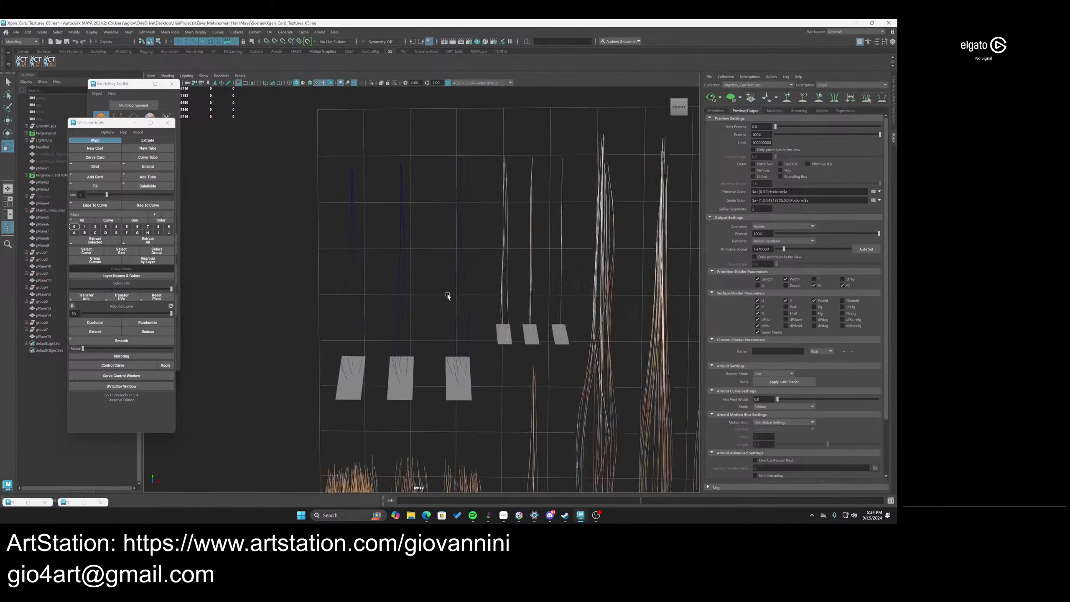
# Try to create an XGen spline description named Secondary1 on the leftmost medium plane, controlled by placing and shaping guides
pyautogui.click(365, 379)
pyautogui.click(725, 77)
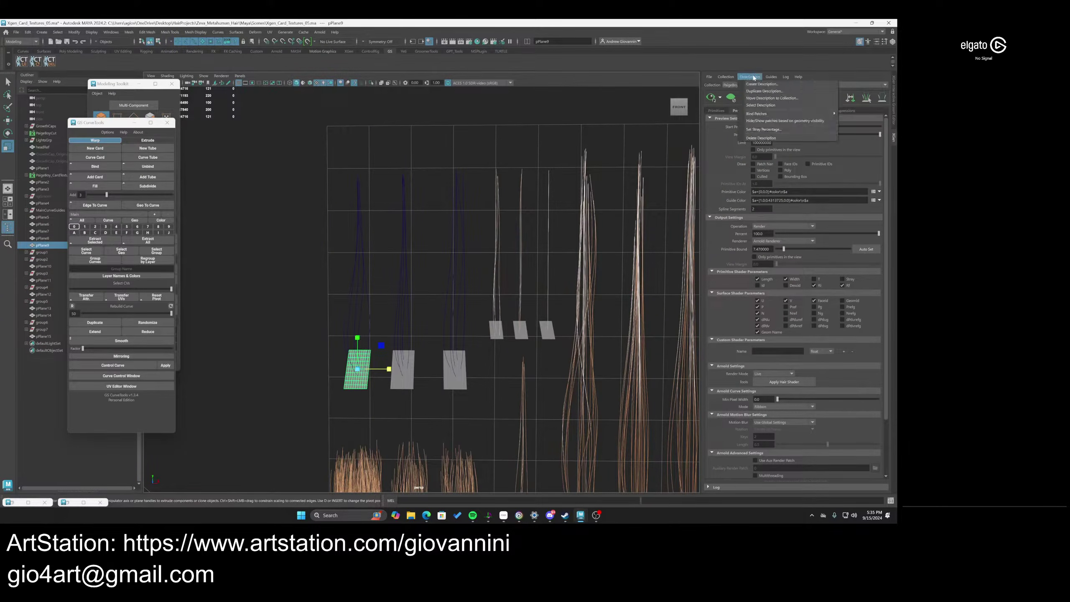
pyautogui.click(758, 85)
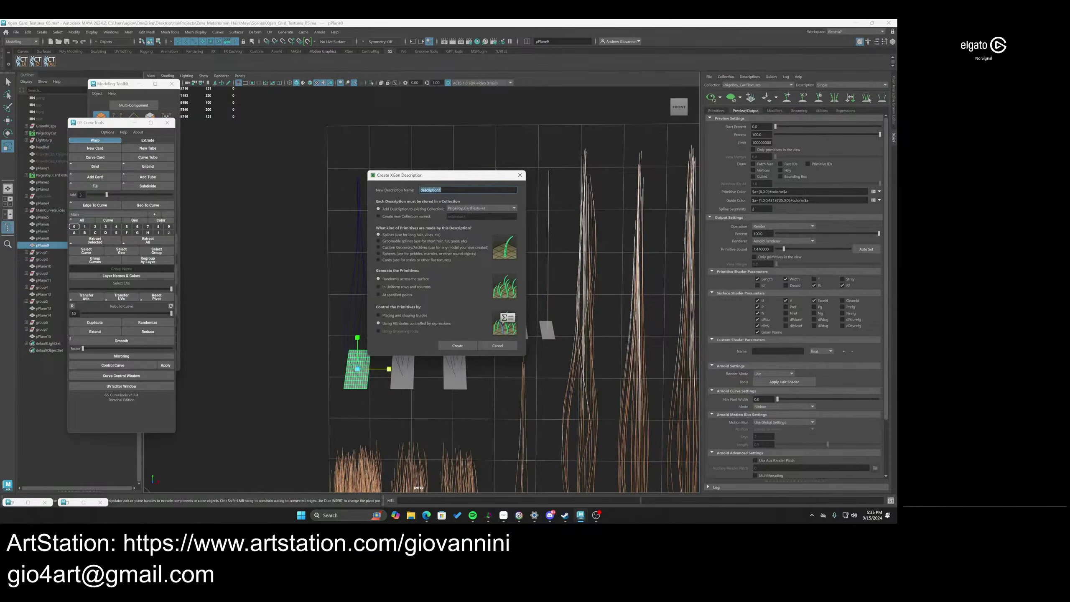
pyautogui.write('Secondary1')
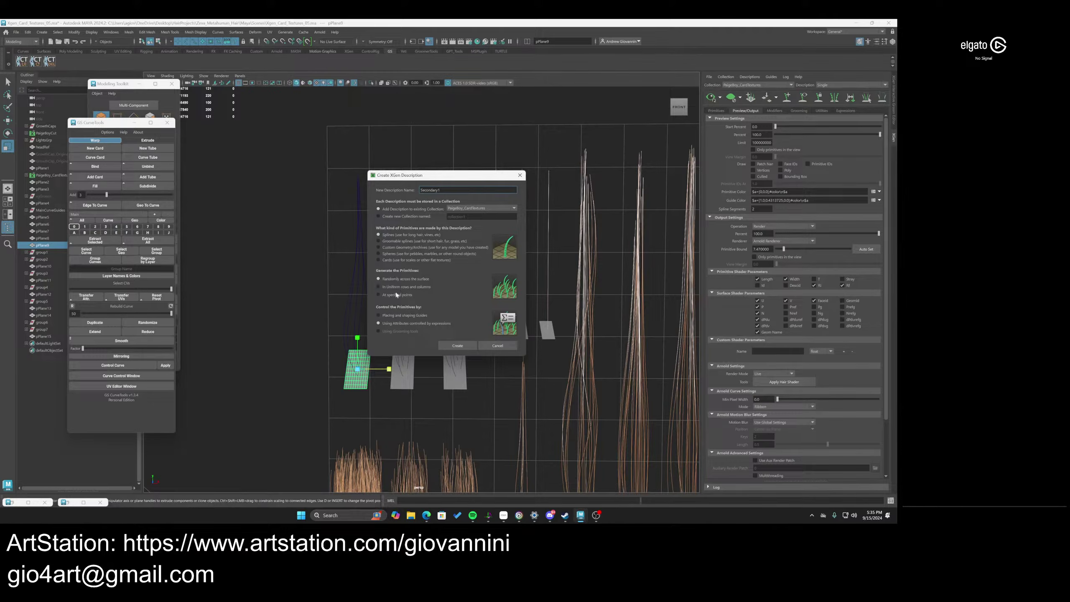
pyautogui.click(392, 316)
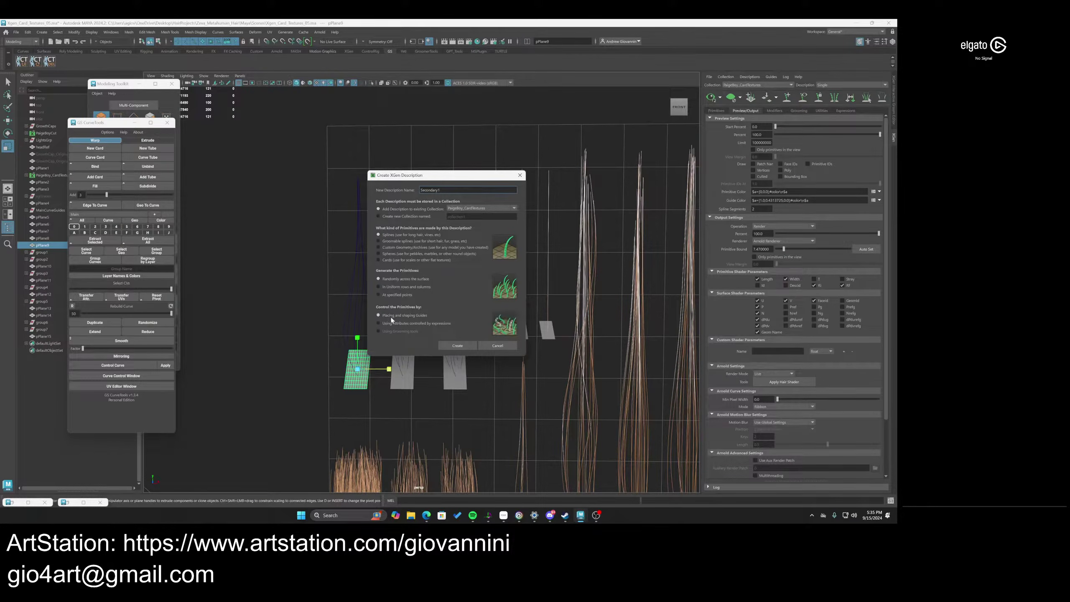
pyautogui.click(458, 347)
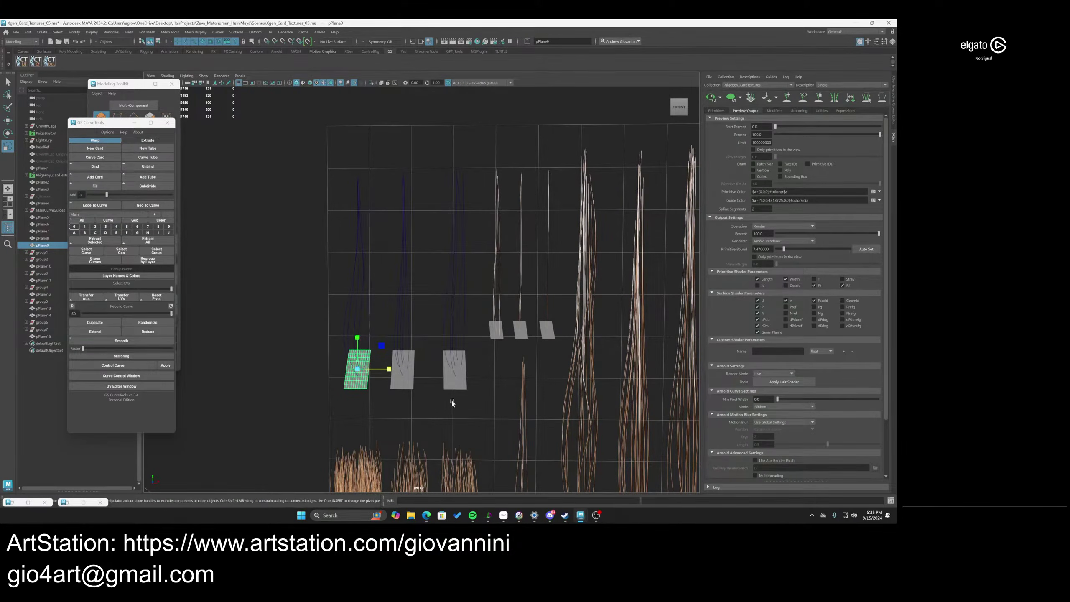
# Try to reset the transformations of the three medium planes together with their guide curves
pyautogui.moveTo(476, 403); pyautogui.dragTo(336, 382)
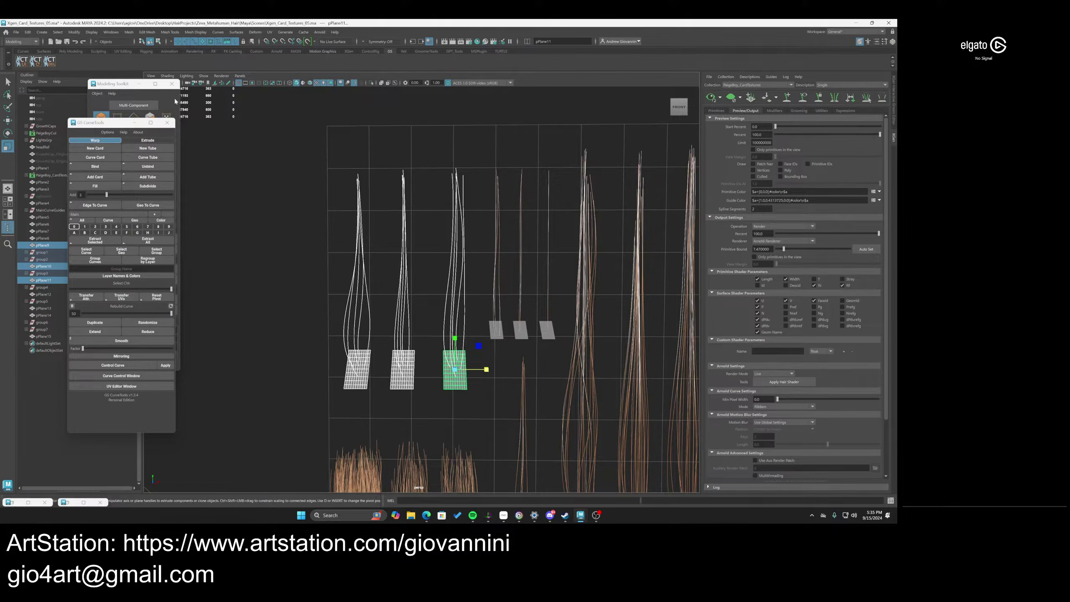
pyautogui.click(74, 32)
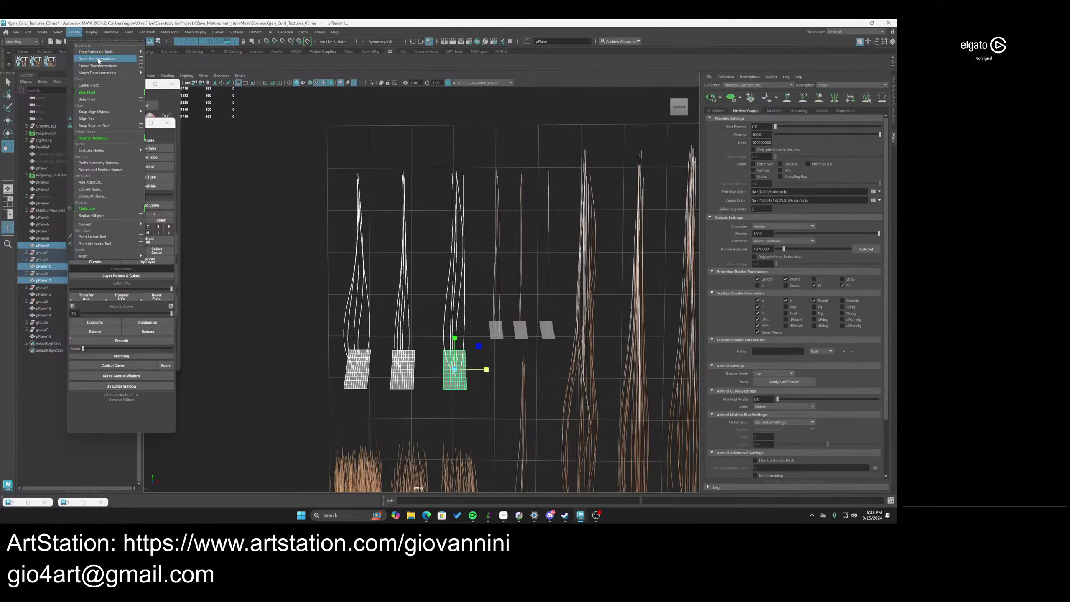
pyautogui.click(97, 59)
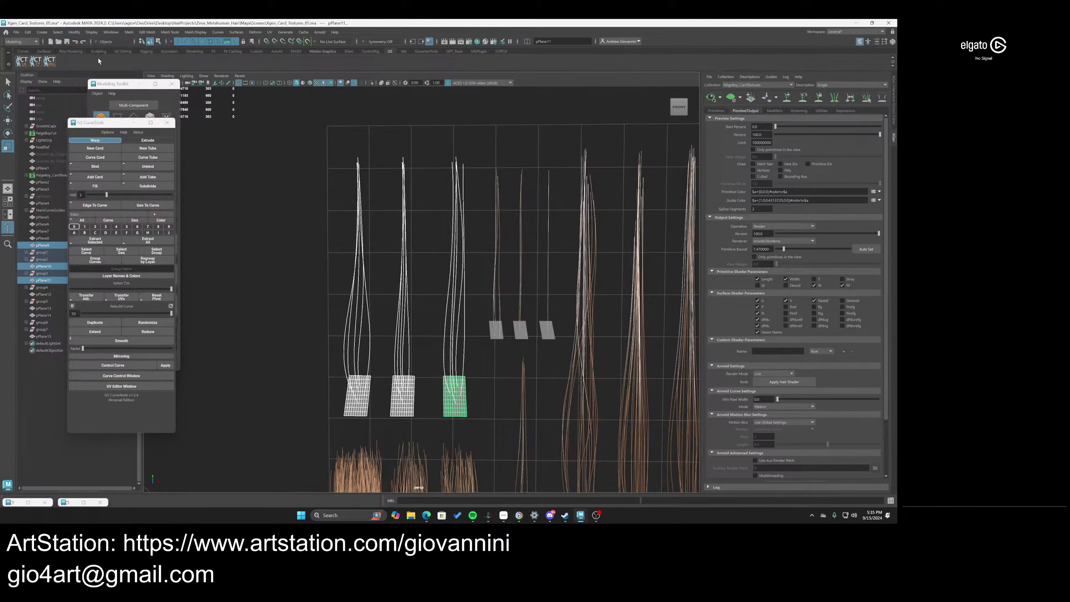
pyautogui.click(289, 282)
# Freeze the transformations of the guide curves on the three medium planes and of the planes themselves
pyautogui.moveTo(456, 278); pyautogui.dragTo(324, 283)
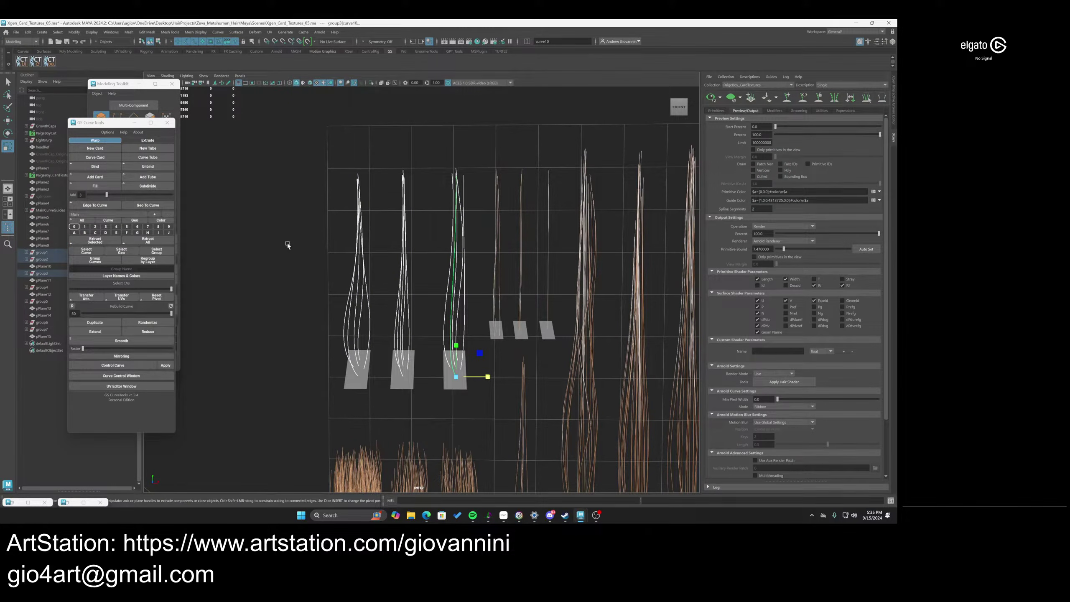
pyautogui.click(73, 32)
pyautogui.click(102, 69)
pyautogui.moveTo(468, 373); pyautogui.dragTo(337, 383)
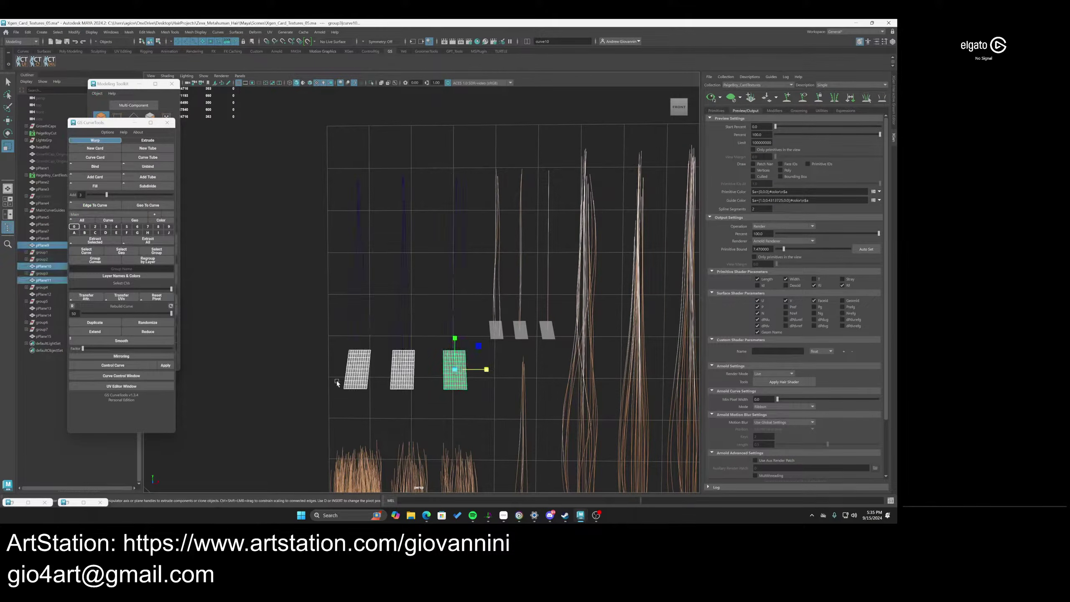
pyautogui.click(74, 32)
pyautogui.click(97, 65)
# Freeze the transformations of the parent group holding the leftmost medium plane's guide curves
pyautogui.moveTo(469, 262); pyautogui.dragTo(305, 269)
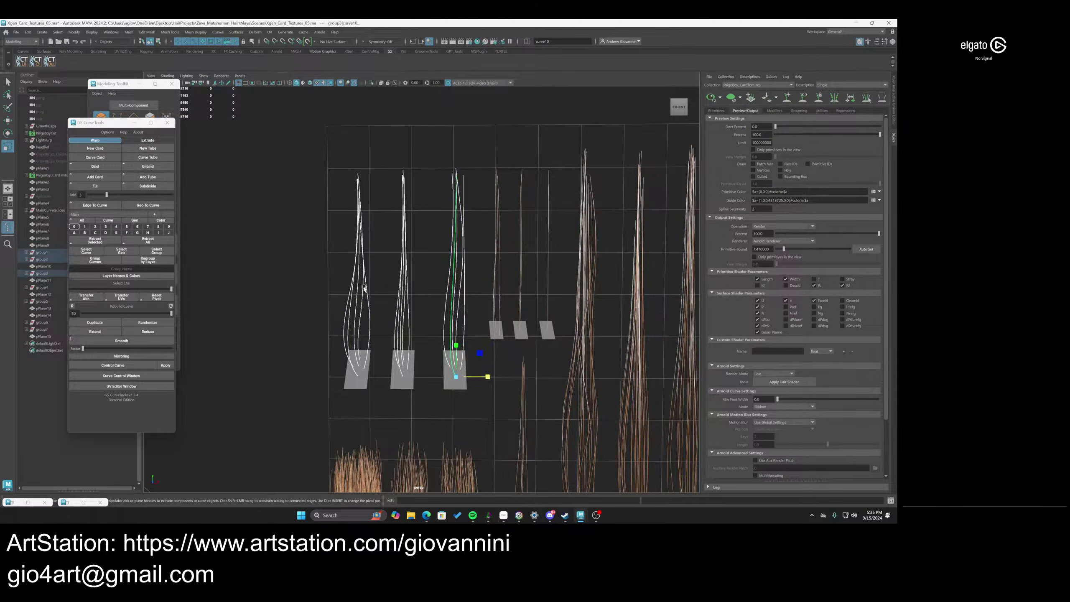
pyautogui.click(366, 288)
pyautogui.press('Up')
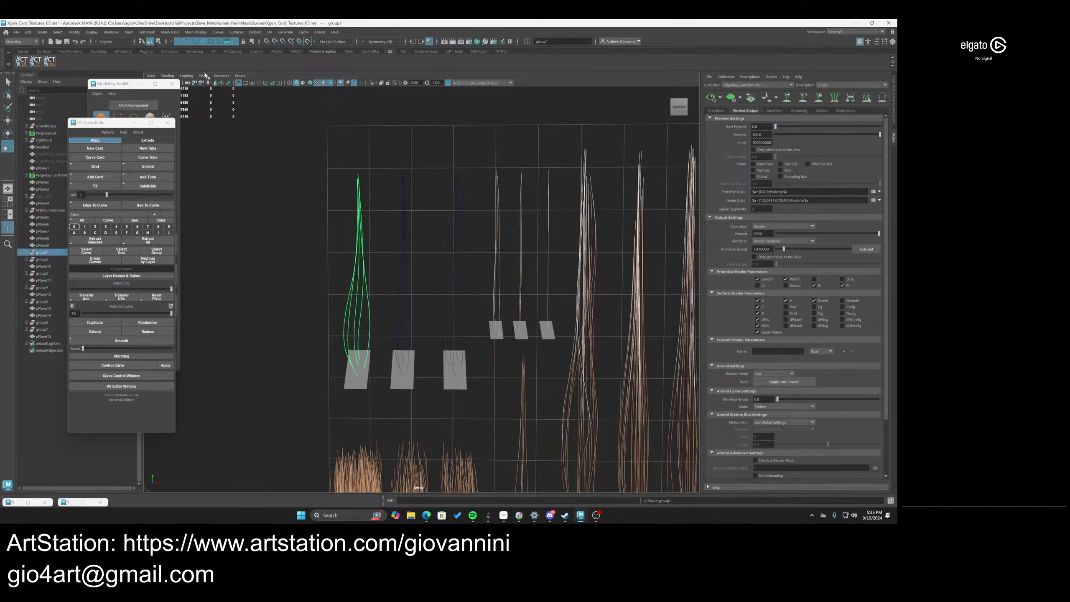
pyautogui.click(92, 32)
pyautogui.moveTo(77, 32)
pyautogui.click(93, 65)
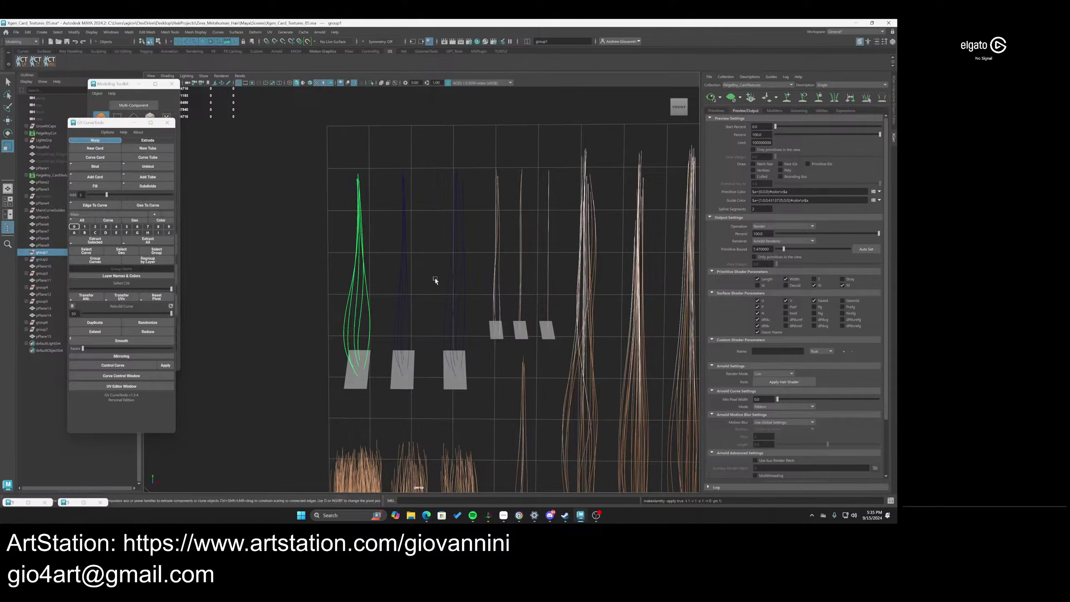
# Freeze the transformations of the parent group holding the middle medium plane's guide curves
pyautogui.moveTo(434, 278); pyautogui.dragTo(372, 238)
pyautogui.press('Up')
pyautogui.click(74, 32)
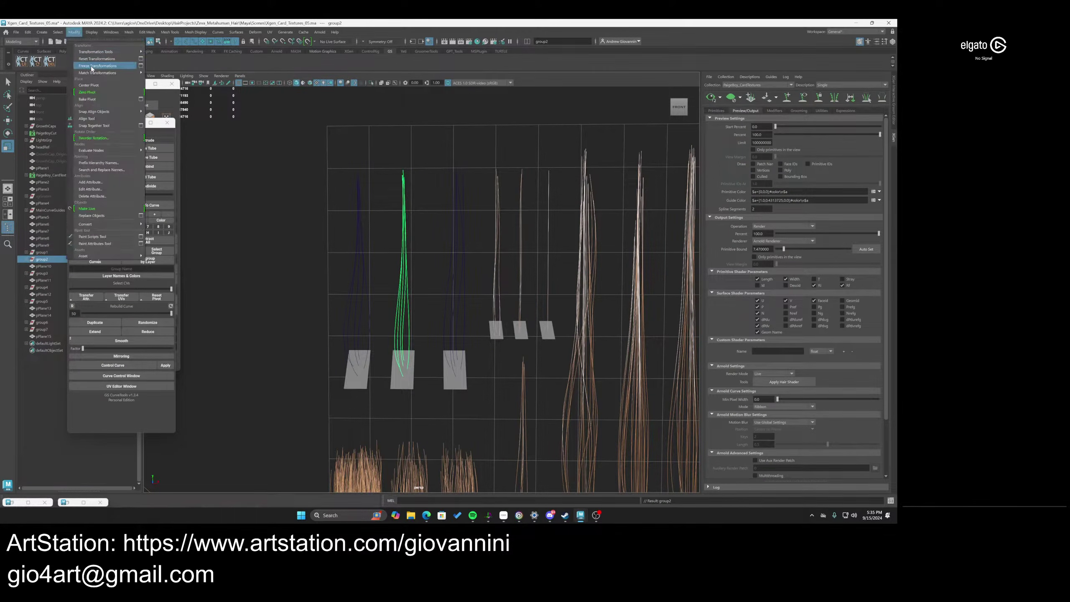
# Freeze the transformations of the second and third hair curve groups above the large scalp planes
pyautogui.click(93, 65)
pyautogui.click(462, 238)
pyautogui.press('Up')
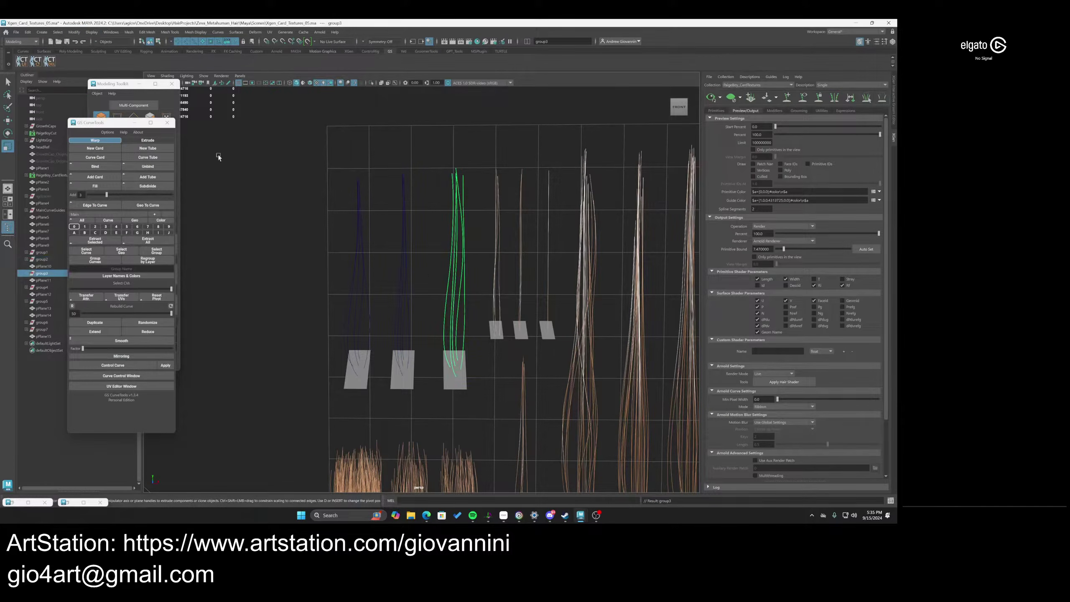
pyautogui.click(74, 32)
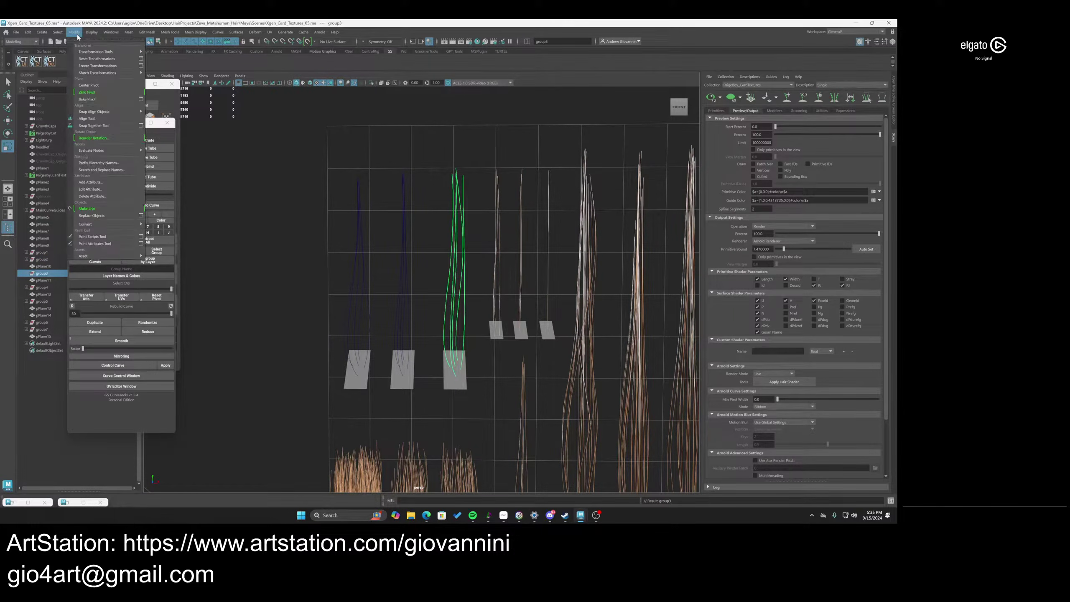
pyautogui.click(89, 67)
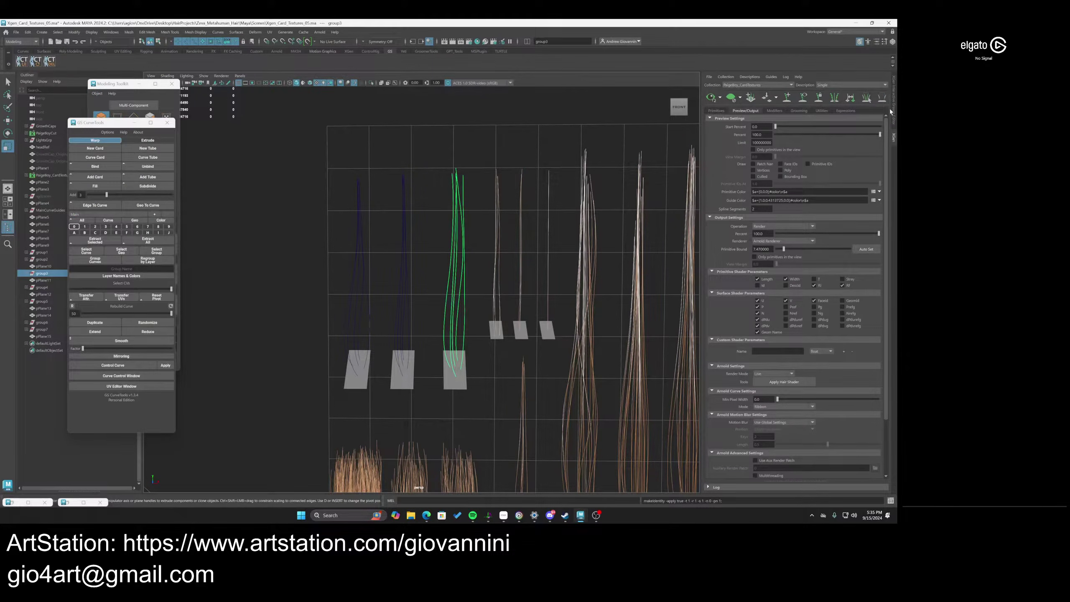
# Show the channel values and examine the transforms of the three hair curve groups
pyautogui.click(893, 41)
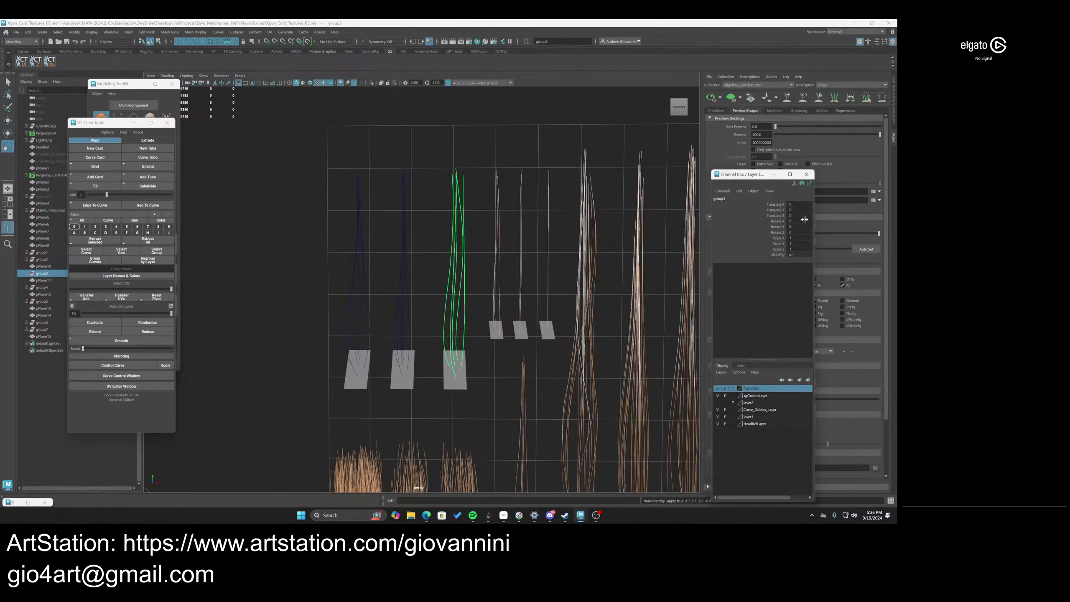
pyautogui.press('Down')
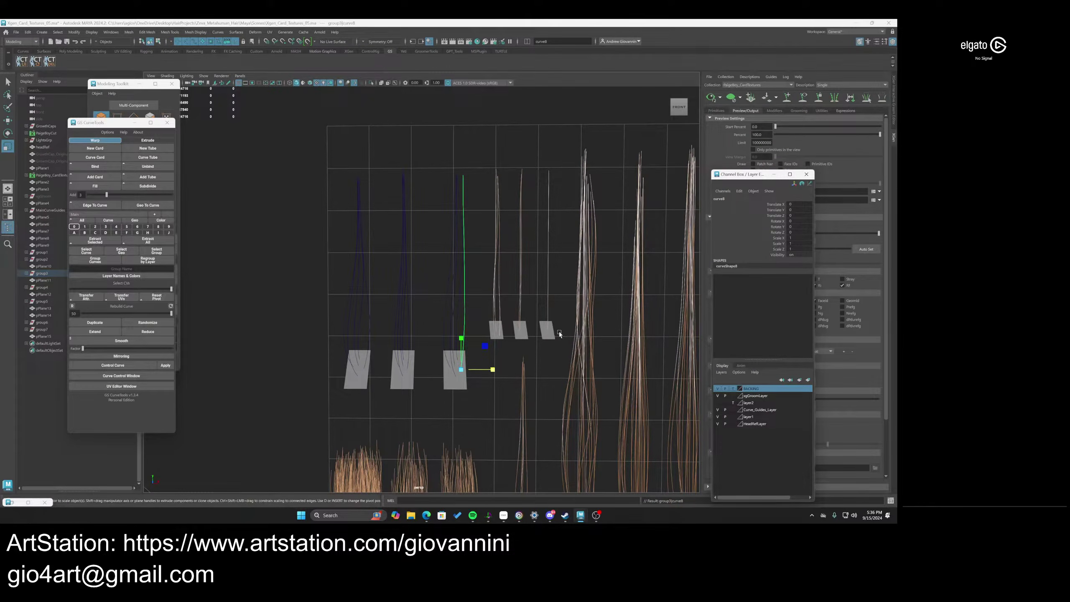
pyautogui.press('Up')
pyautogui.moveTo(391, 302); pyautogui.dragTo(336, 278)
pyautogui.press('Down')
pyautogui.press('Up')
pyautogui.press('Down')
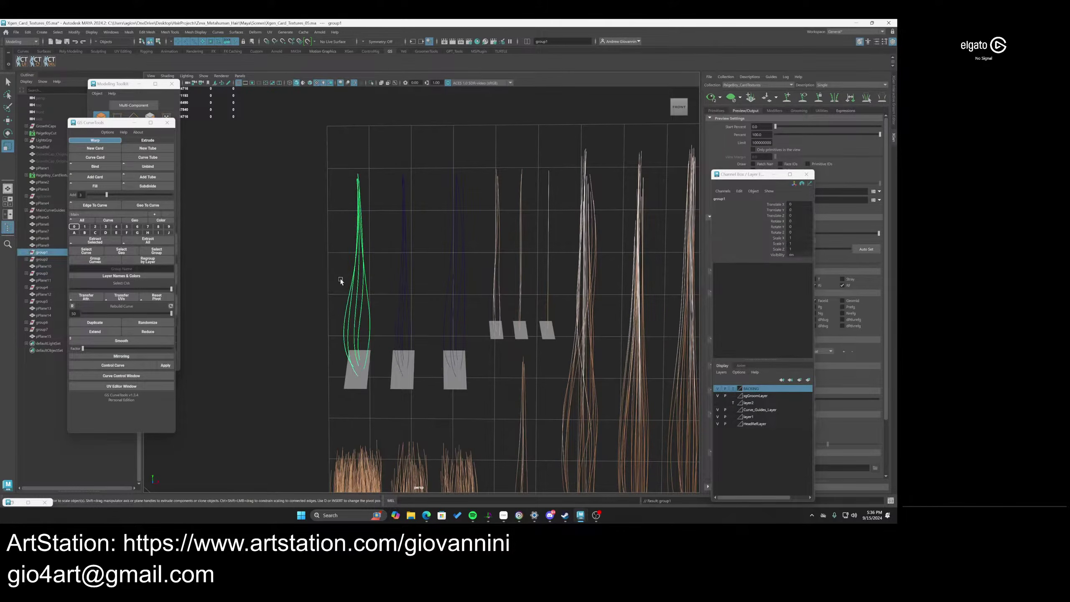
pyautogui.press('Down')
# Examine the transform values of the three large base planes and which curves sit on each plane
pyautogui.click(353, 389)
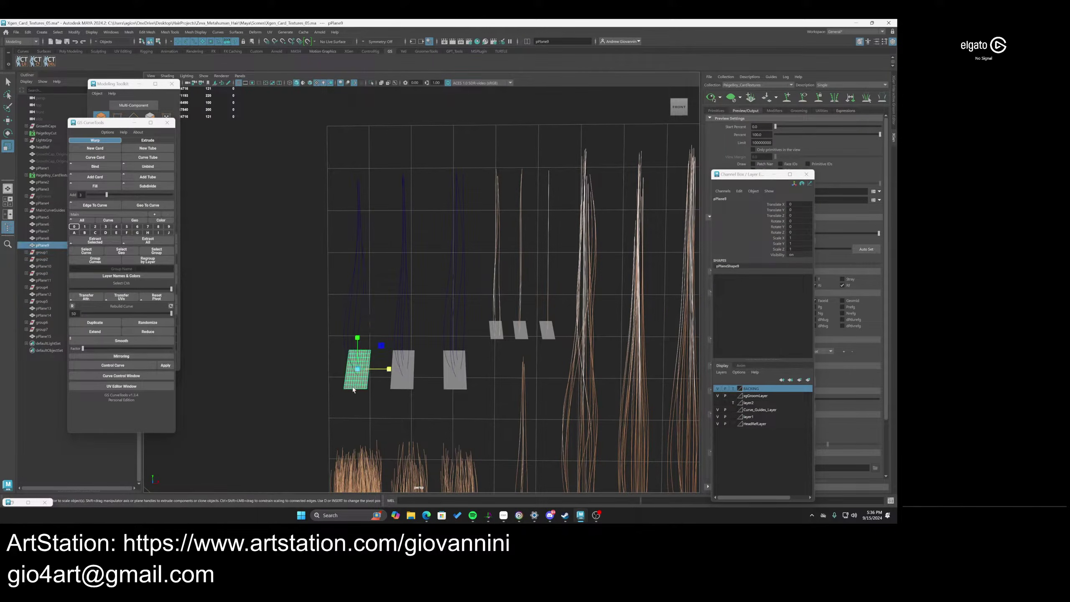
pyautogui.click(375, 404)
pyautogui.click(412, 388)
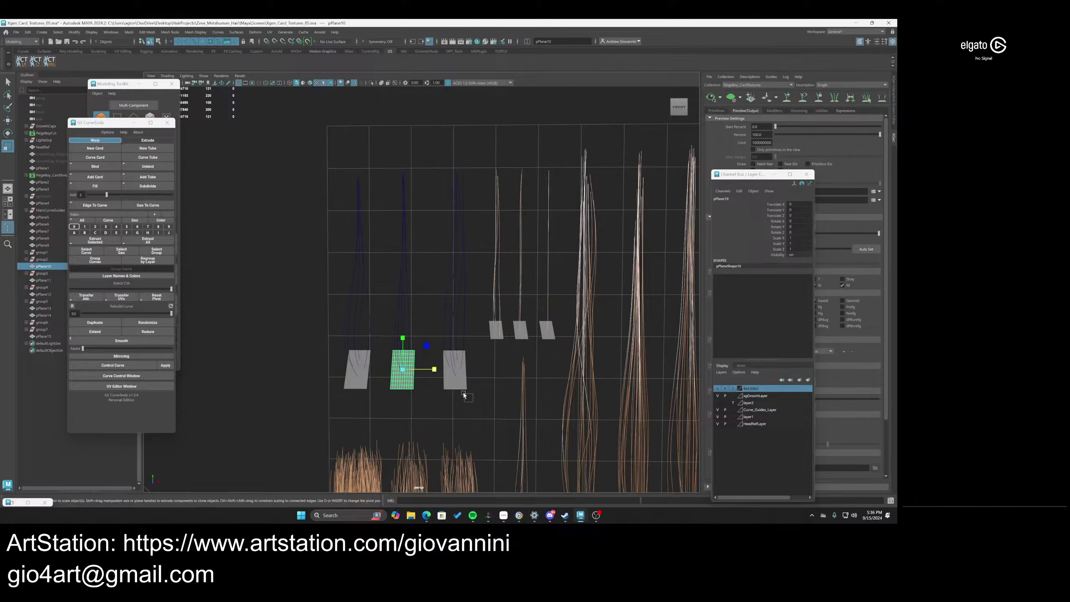
pyautogui.click(454, 385)
pyautogui.click(477, 406)
pyautogui.moveTo(482, 412); pyautogui.dragTo(339, 300)
pyautogui.moveTo(485, 249); pyautogui.dragTo(337, 244)
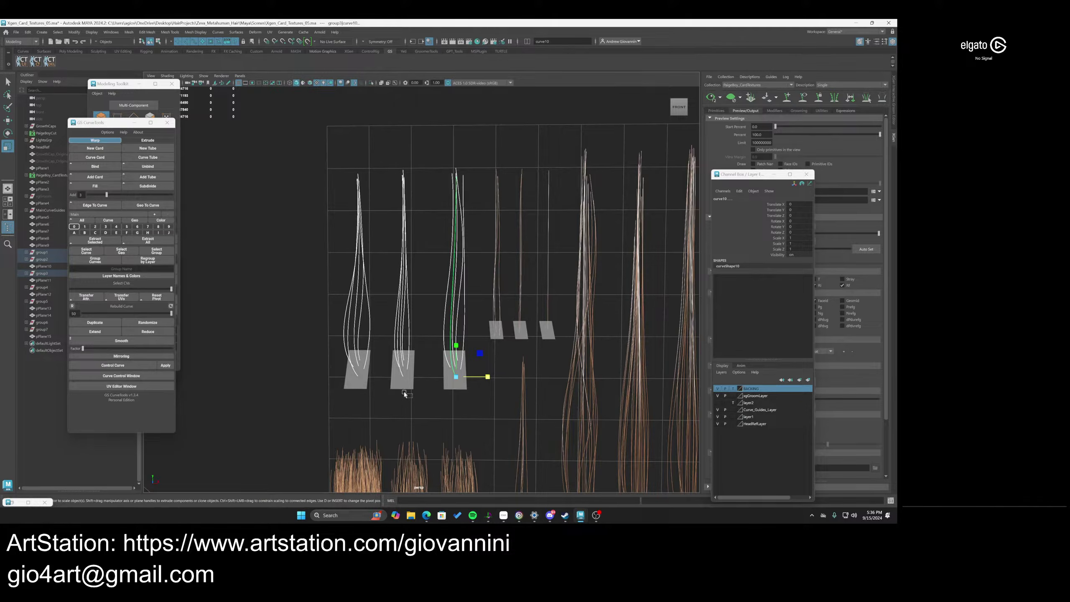
pyautogui.moveTo(405, 394); pyautogui.dragTo(354, 385)
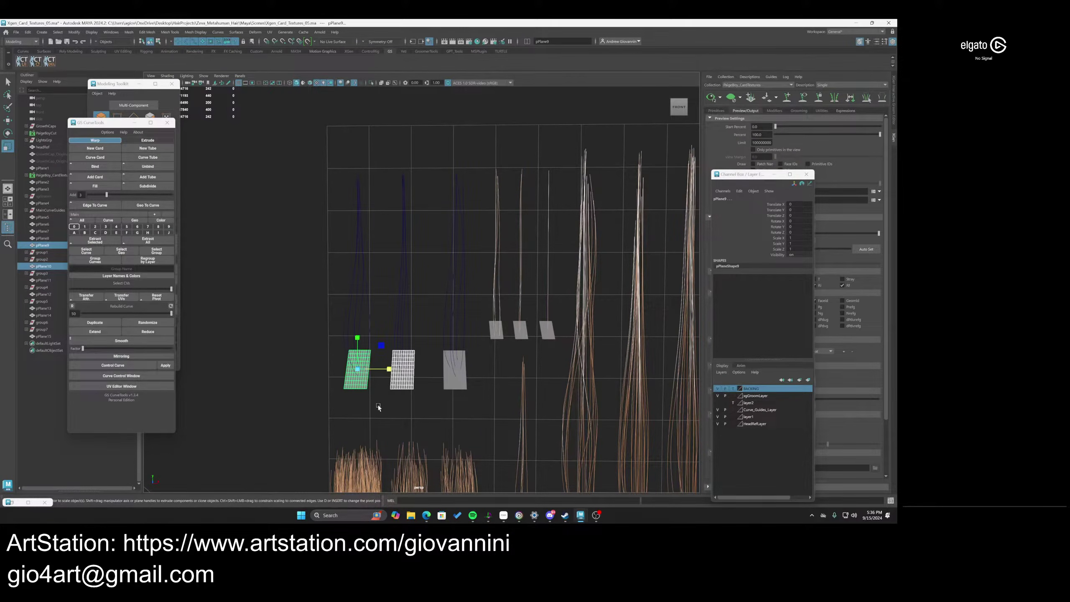
pyautogui.click(403, 385)
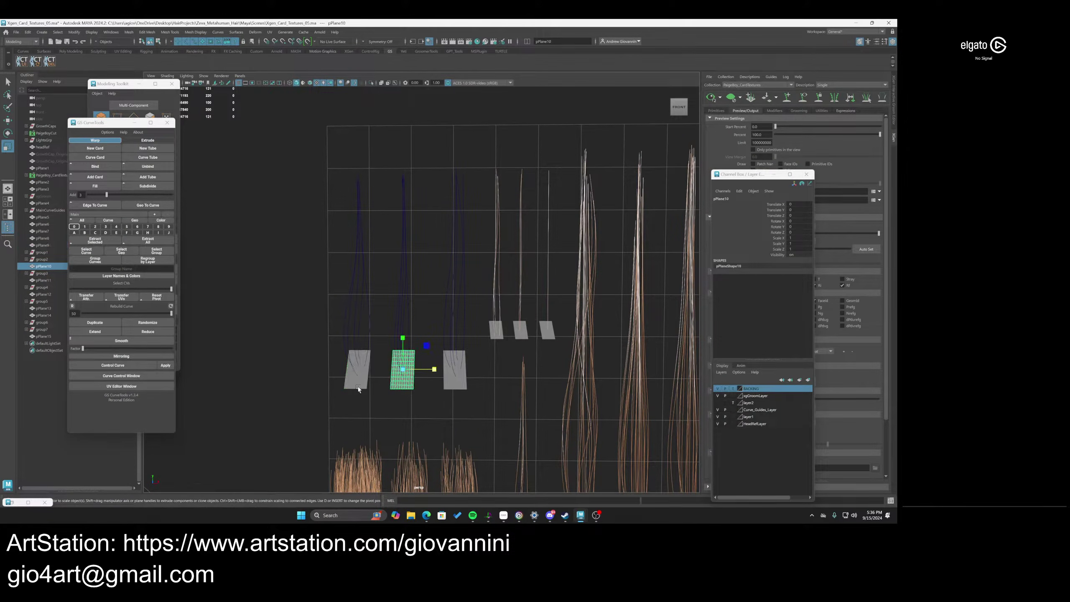
pyautogui.click(358, 389)
pyautogui.click(399, 386)
pyautogui.click(451, 387)
pyautogui.click(403, 387)
pyautogui.click(361, 385)
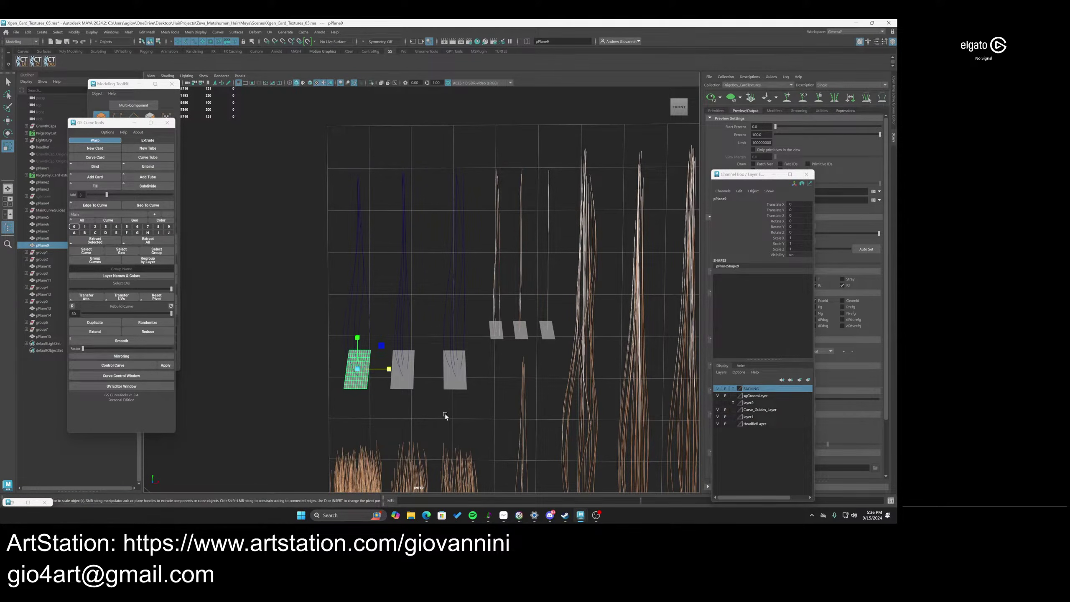
pyautogui.scroll(-3, 445, 416)
pyautogui.scroll(3, 457, 402)
pyautogui.scroll(4, 463, 396)
pyautogui.keyDown('alt'); pyautogui.moveTo(451, 401); pyautogui.dragTo(412, 363, button='middle'); pyautogui.keyUp('alt')
pyautogui.keyDown('alt'); pyautogui.moveTo(412, 363); pyautogui.dragTo(415, 348); pyautogui.keyUp('alt')
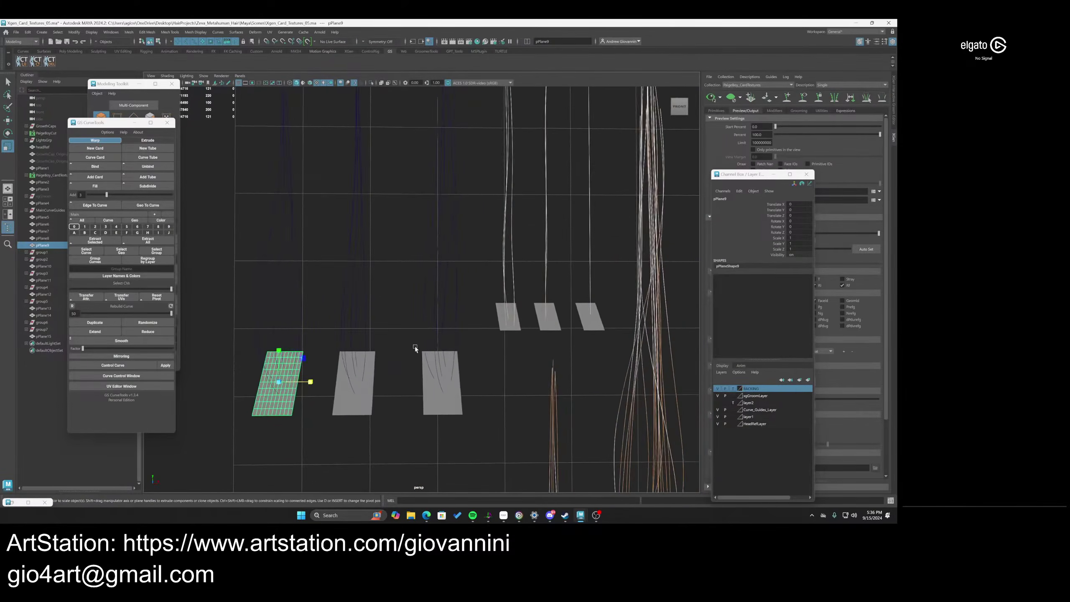
pyautogui.keyDown('alt'); pyautogui.moveTo(415, 347); pyautogui.dragTo(433, 366, button='middle'); pyautogui.keyUp('alt')
pyautogui.scroll(-2, 429, 367)
pyautogui.click(377, 401)
pyautogui.click(342, 403)
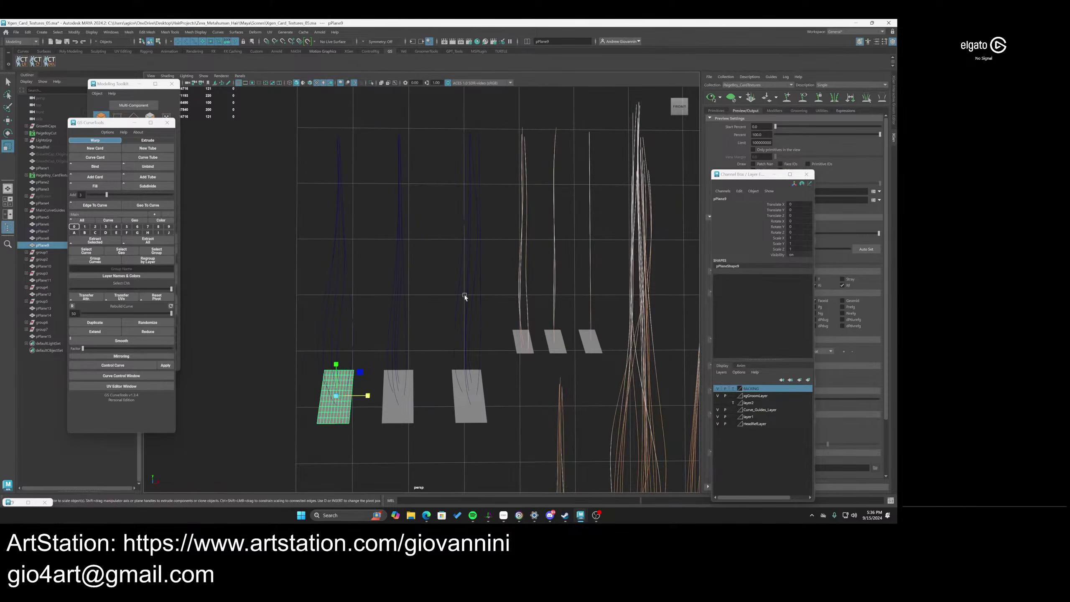
pyautogui.keyDown('alt'); pyautogui.moveTo(465, 296); pyautogui.dragTo(458, 315, button='middle'); pyautogui.keyUp('alt')
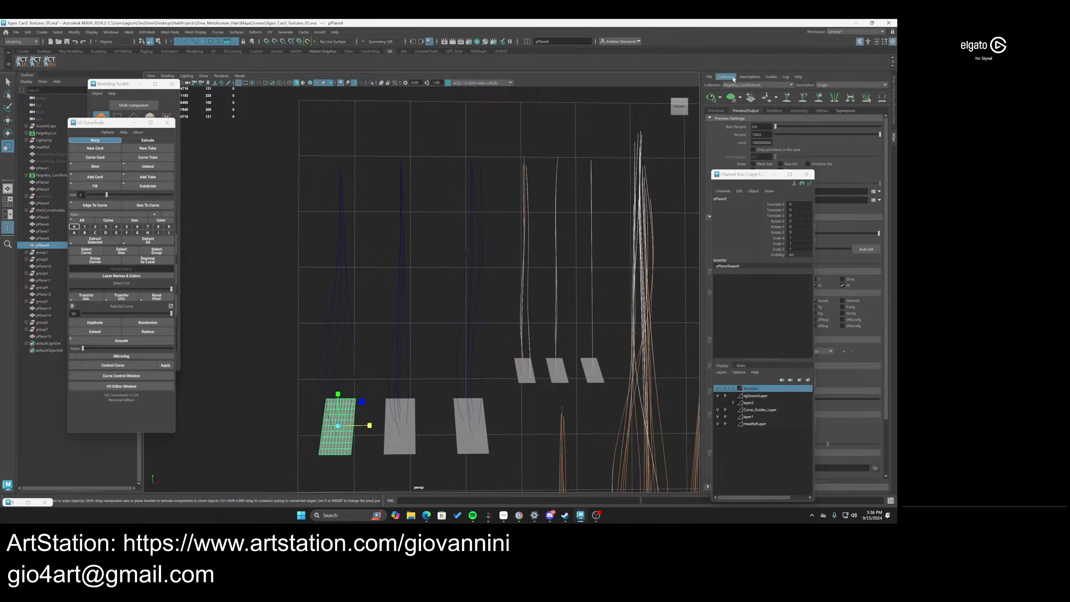
pyautogui.click(750, 77)
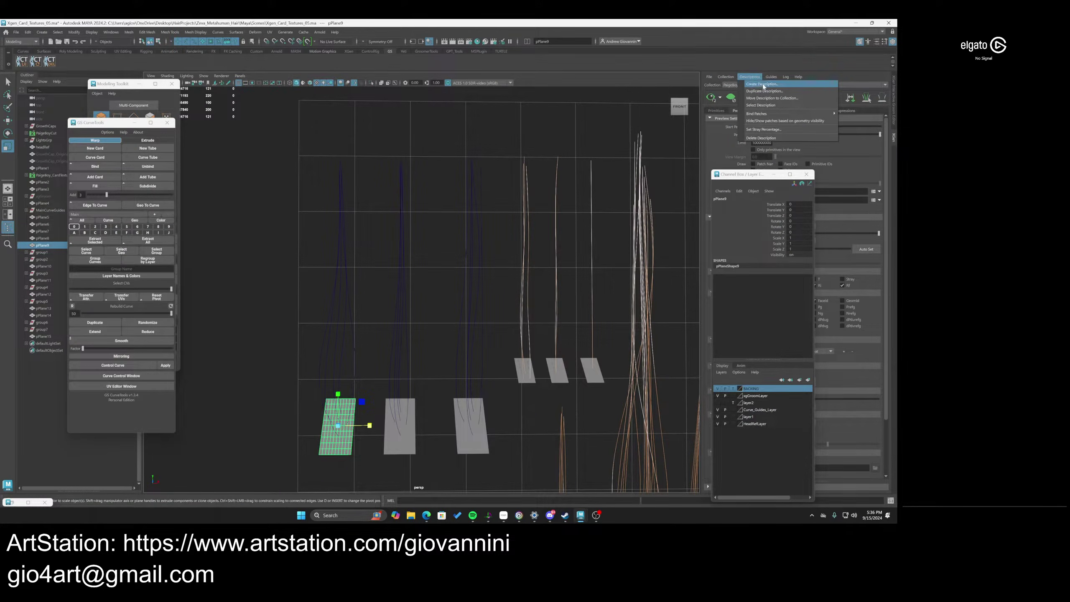
pyautogui.click(503, 261)
# Examine the selected curves of the three blue clumps and their Rebuild Curve setting, and check the first base plane
pyautogui.moveTo(505, 279); pyautogui.dragTo(303, 305)
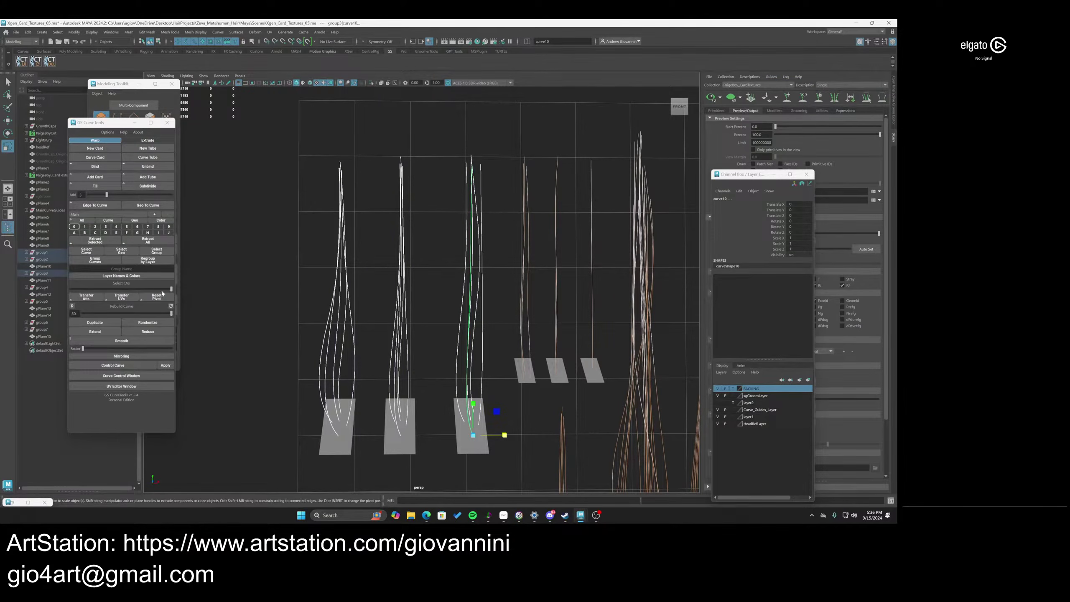
pyautogui.moveTo(138, 313); pyautogui.dragTo(178, 316)
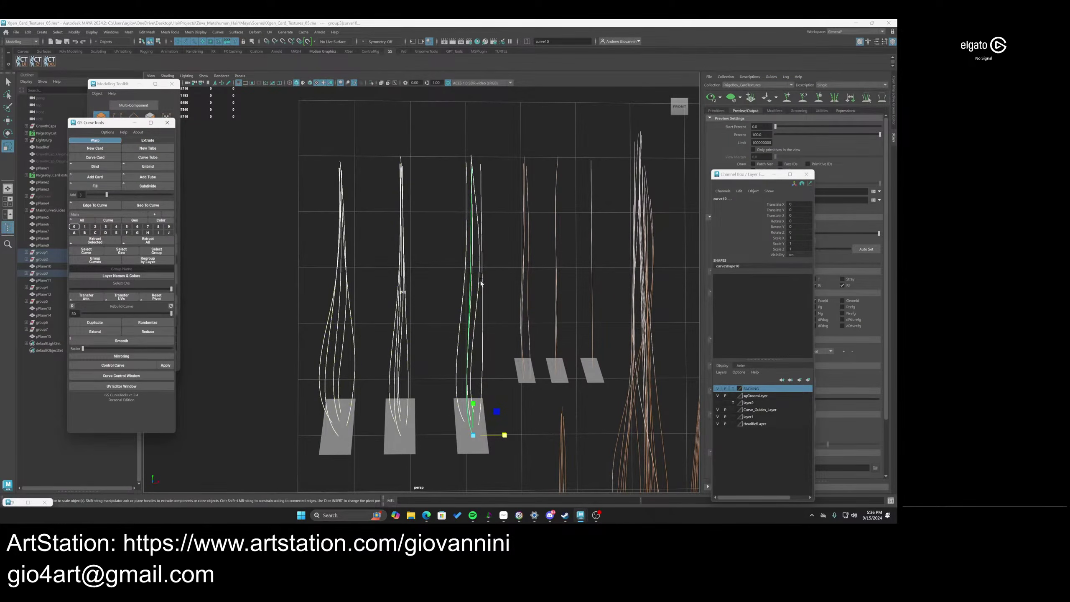
pyautogui.click(534, 254)
pyautogui.click(340, 446)
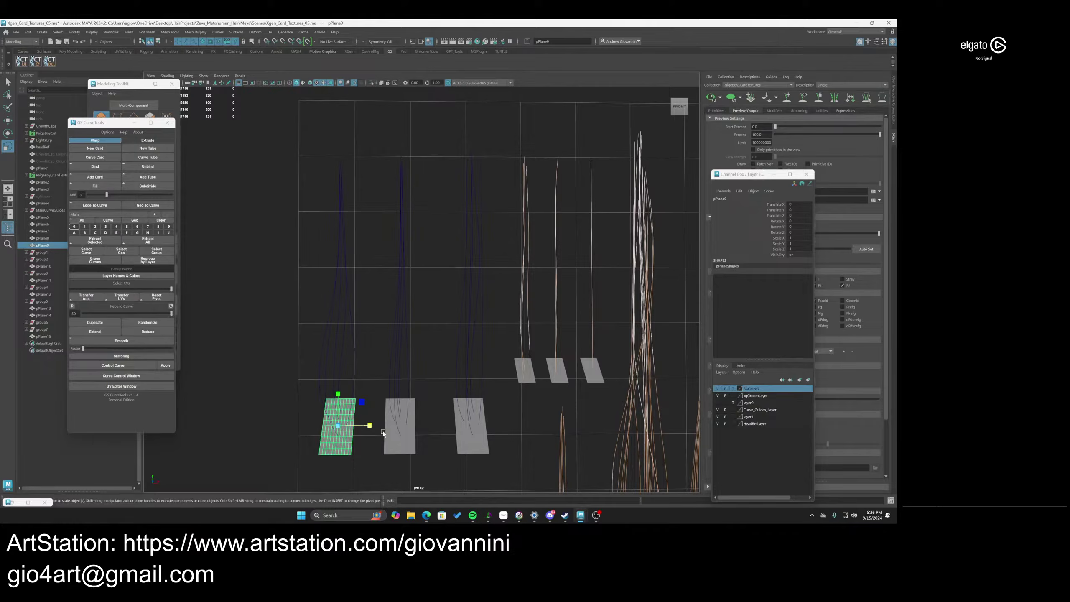
pyautogui.click(433, 238)
# Save the scene as a new version named Xgen_Card_Textures_06
pyautogui.click(16, 33)
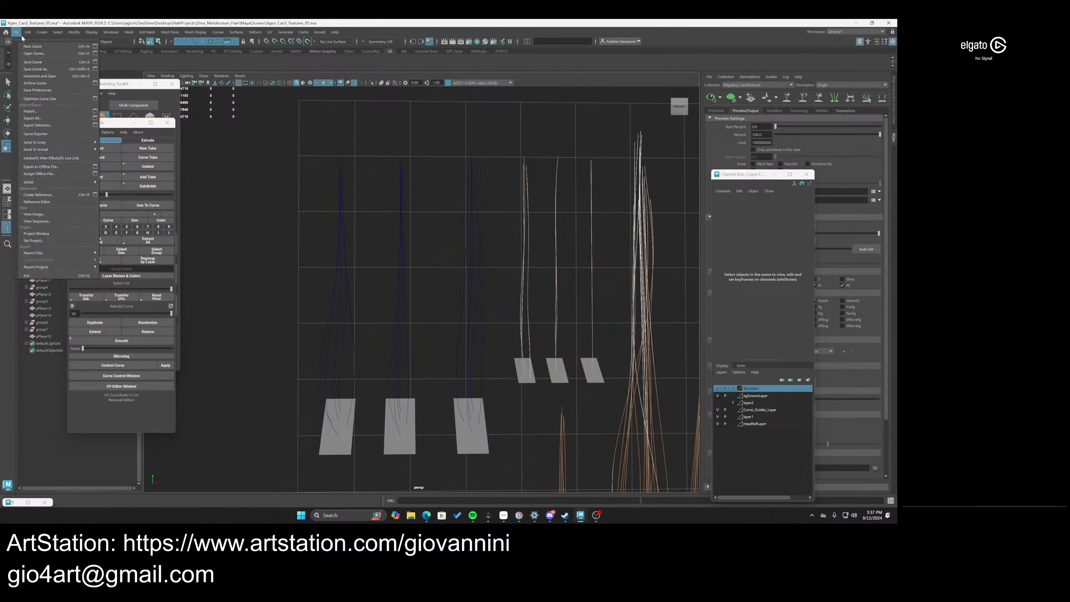
pyautogui.click(36, 69)
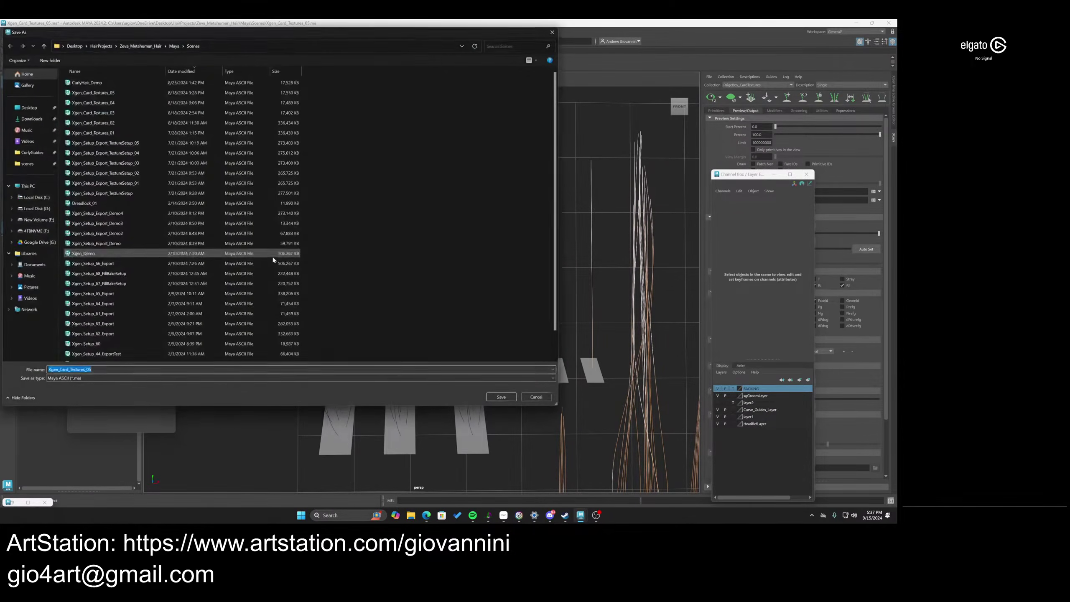
pyautogui.doubleClick(236, 379)
pyautogui.click(236, 370)
pyautogui.click(235, 369)
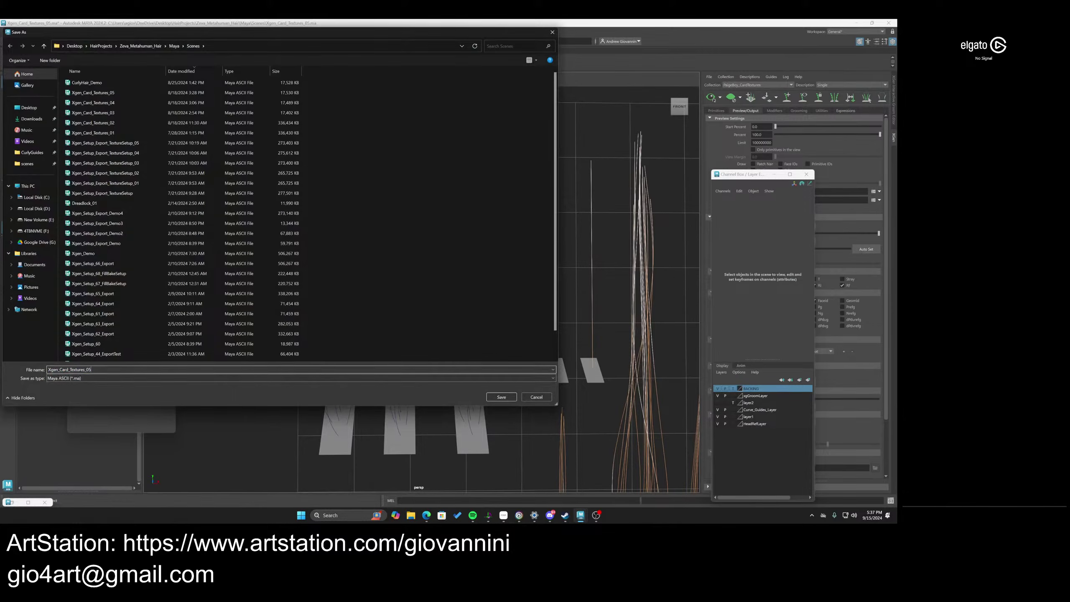
pyautogui.press('BackSpace')
pyautogui.write('6')
pyautogui.press('Return')
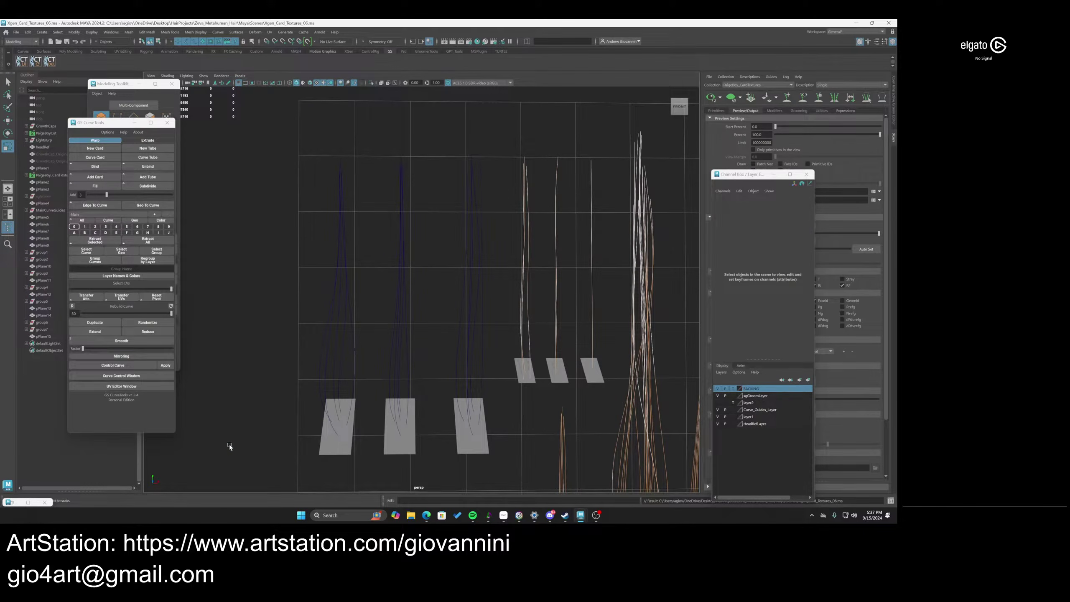
# Create an XGen description named Secondary1 on the first large plane, with splines controlled by placing and shaping guides
pyautogui.click(341, 452)
pyautogui.click(749, 77)
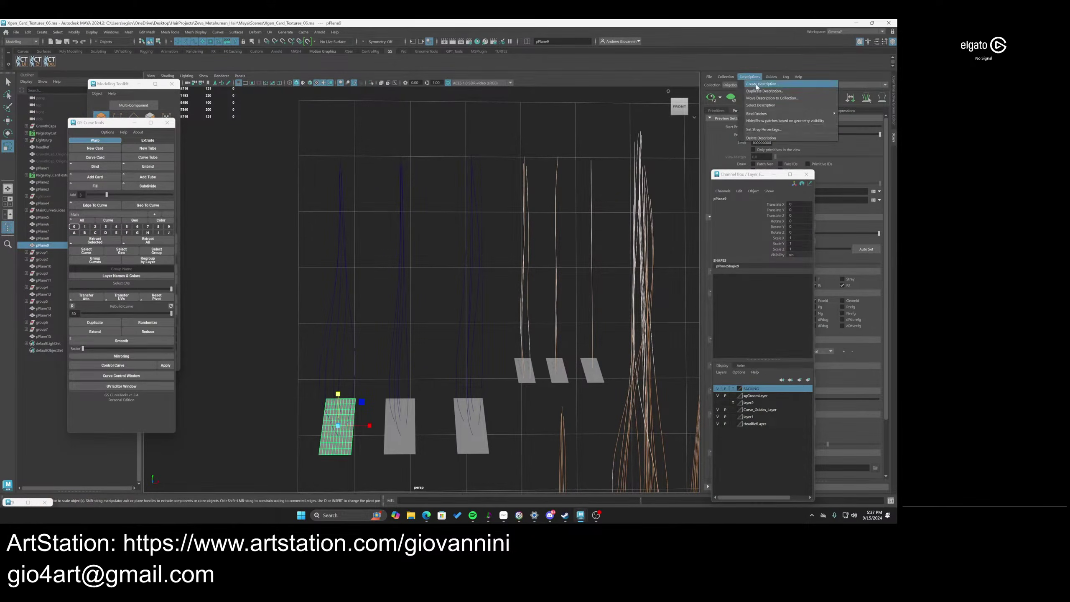
pyautogui.click(767, 84)
pyautogui.doubleClick(432, 190)
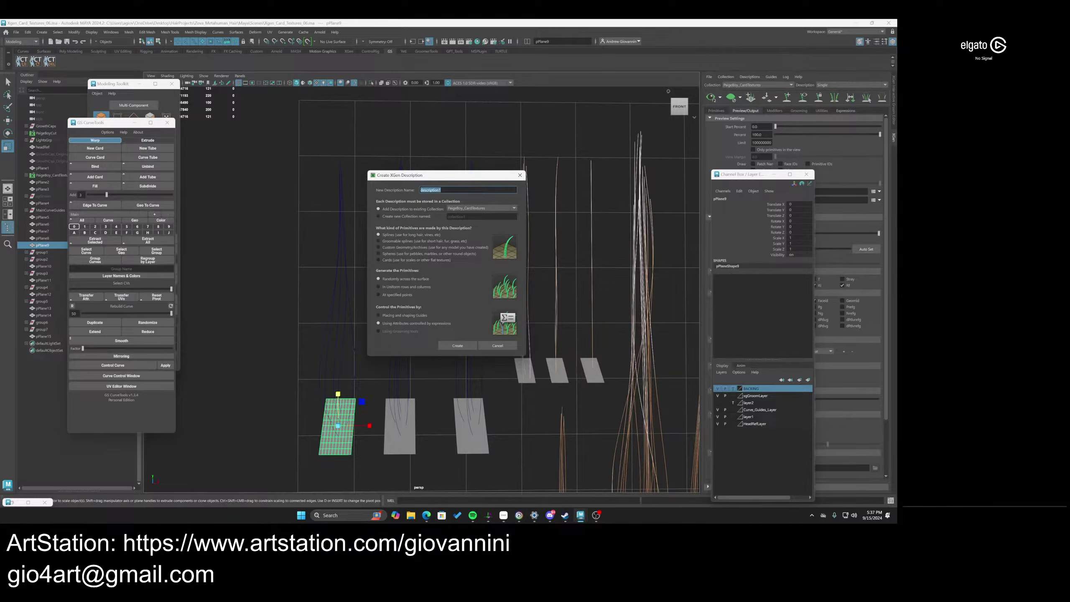
pyautogui.write('Secondary1')
pyautogui.click(458, 346)
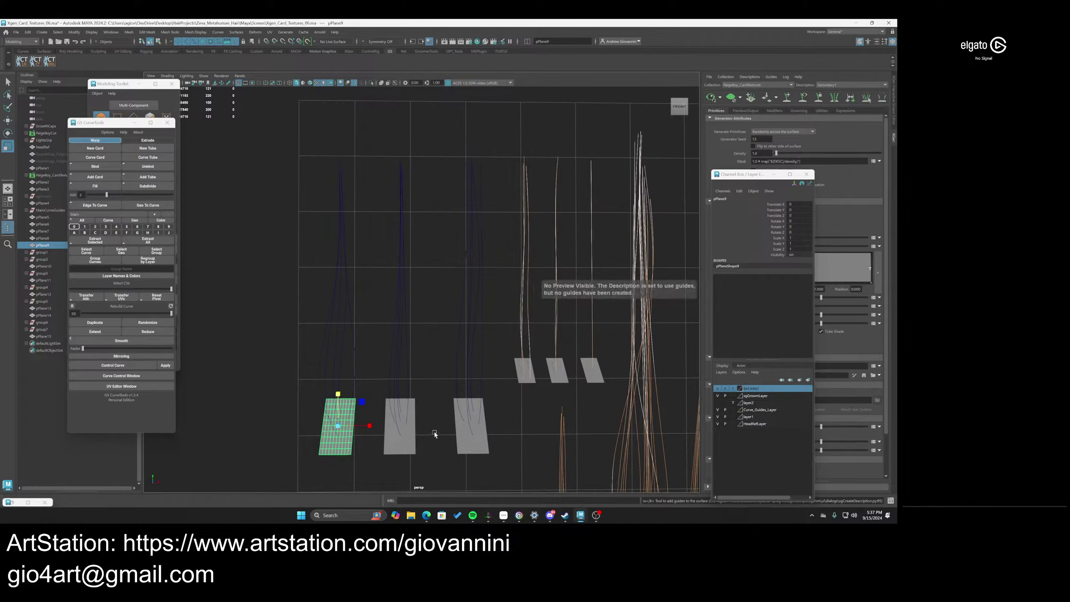
# Create an XGen description named Secondary2 on the middle large plane, with splines controlled by placing and shaping guides
pyautogui.click(413, 447)
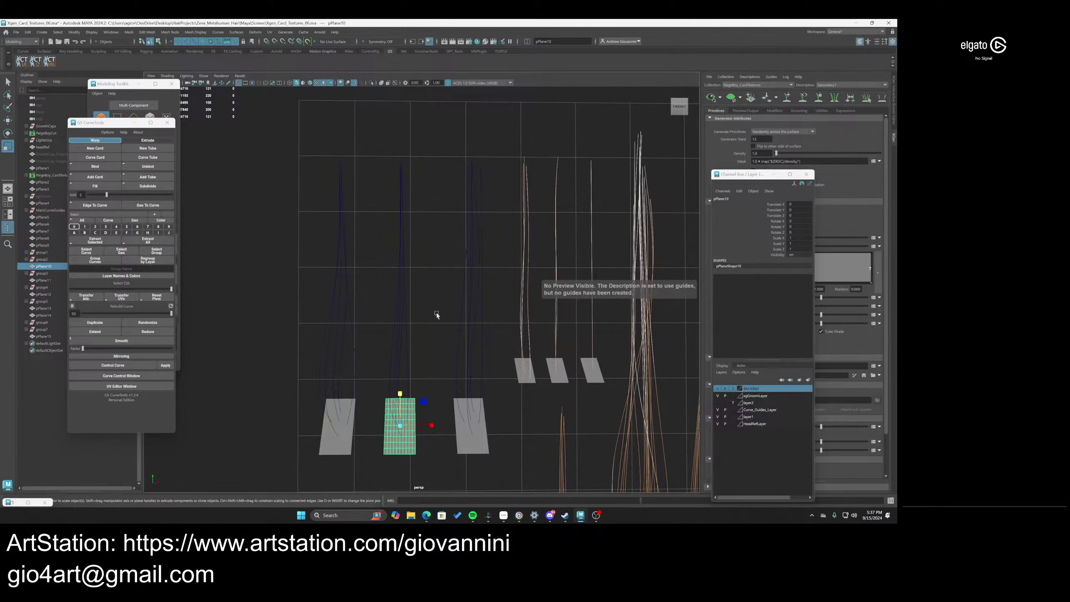
pyautogui.click(749, 77)
pyautogui.click(754, 85)
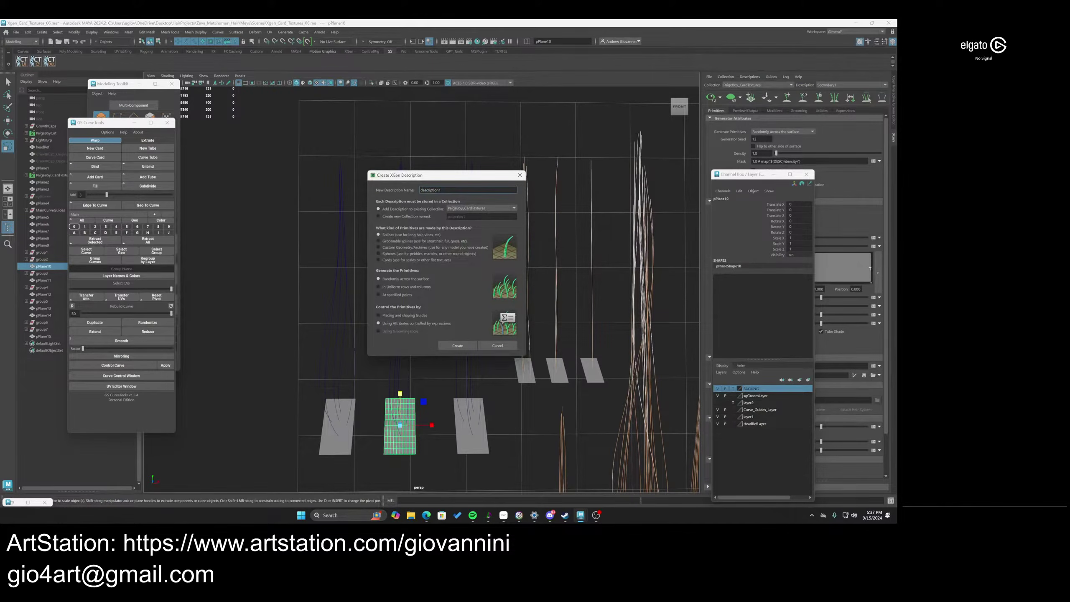
pyautogui.write('Secondary2')
pyautogui.click(410, 314)
pyautogui.click(450, 347)
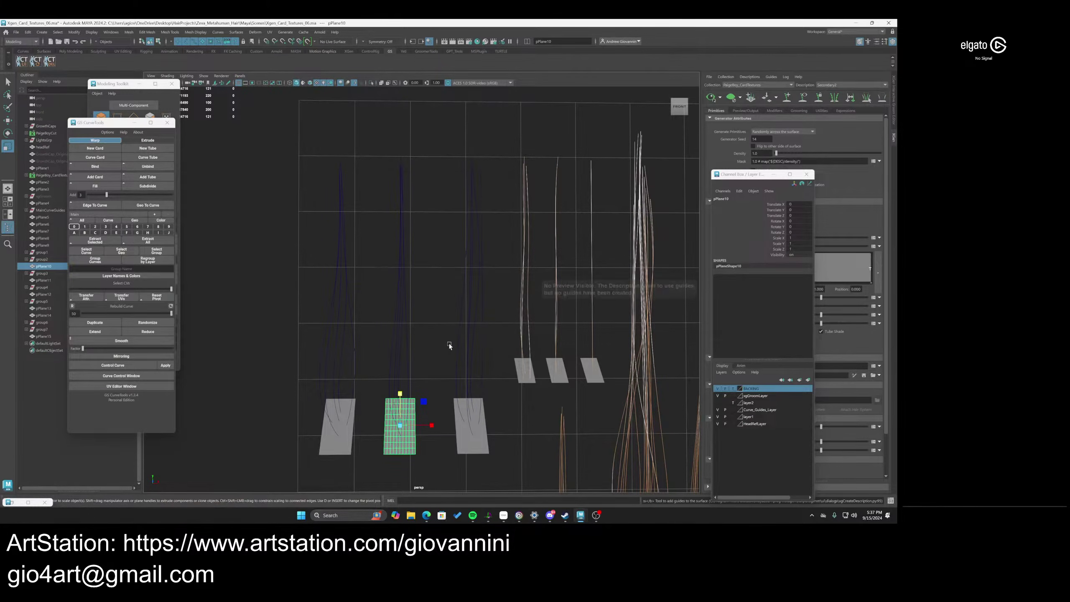
# Create an XGen description named Secondary3 on the third large plane, with splines controlled by placing and shaping guides
pyautogui.click(474, 425)
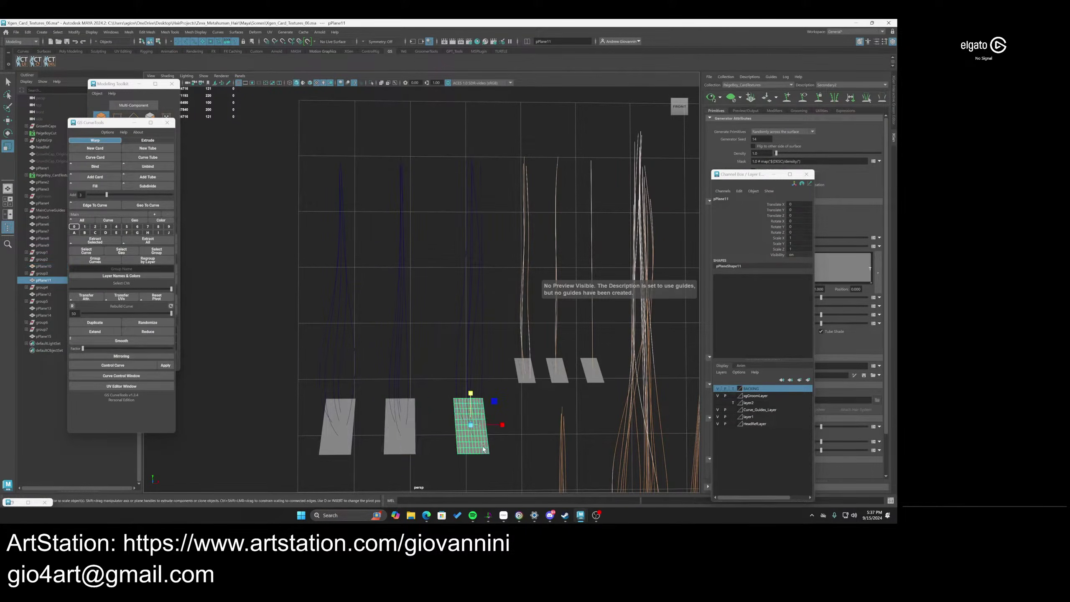
pyautogui.click(749, 77)
pyautogui.click(761, 85)
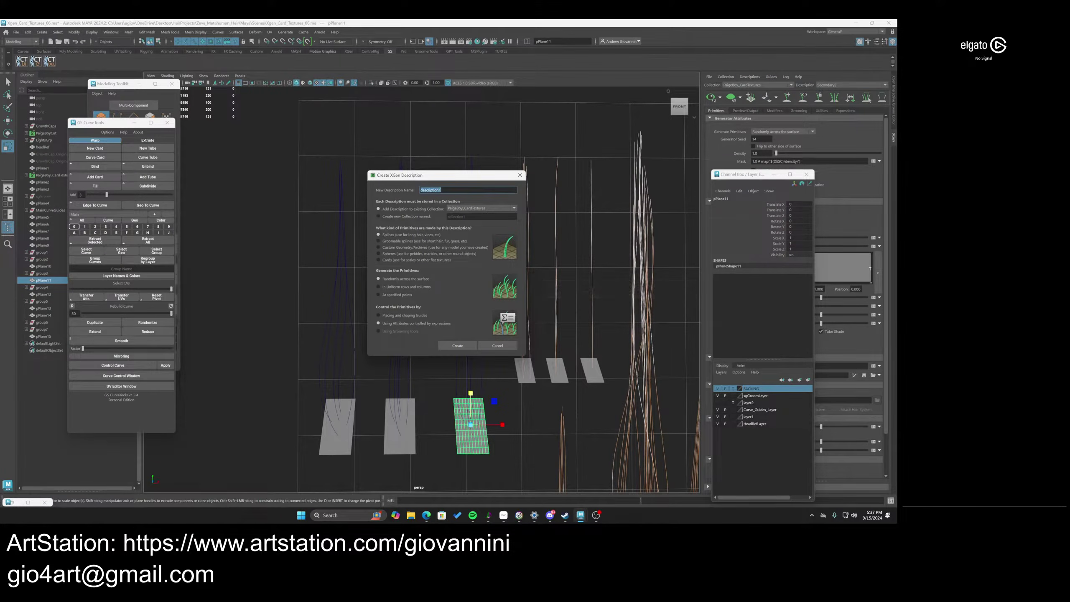
pyautogui.write('Secondary3')
pyautogui.click(400, 315)
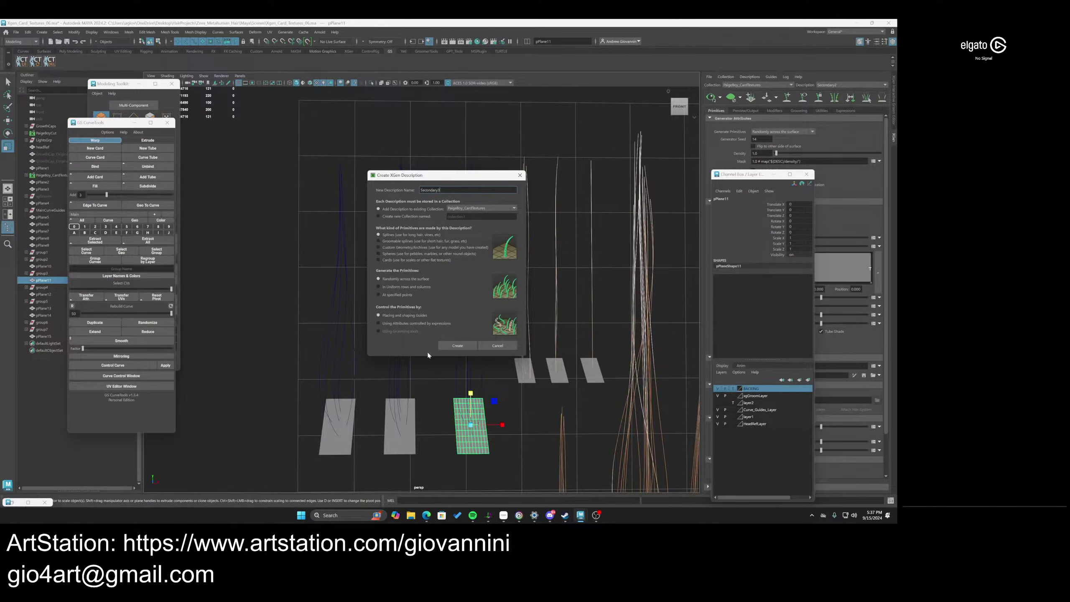
pyautogui.click(457, 345)
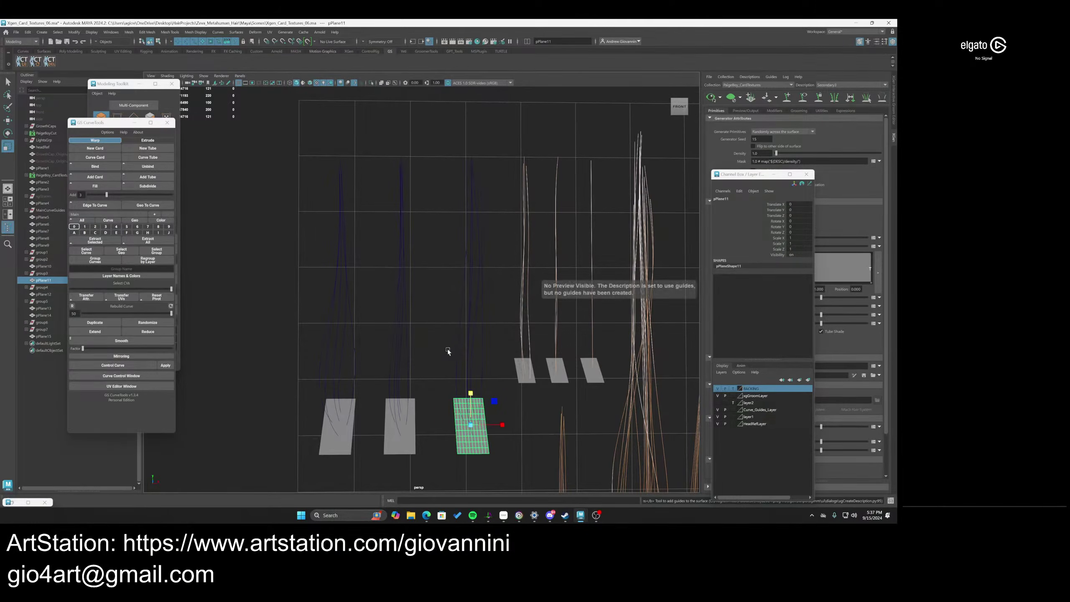
pyautogui.scroll(-3, 449, 348)
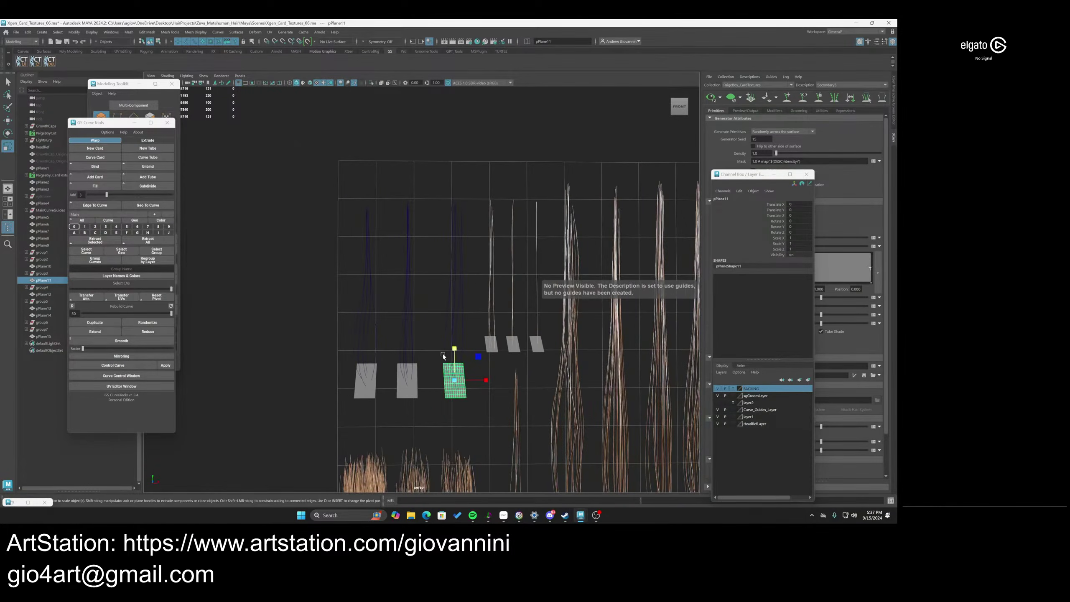
pyautogui.scroll(-1, 440, 340)
pyautogui.scroll(5, 440, 340)
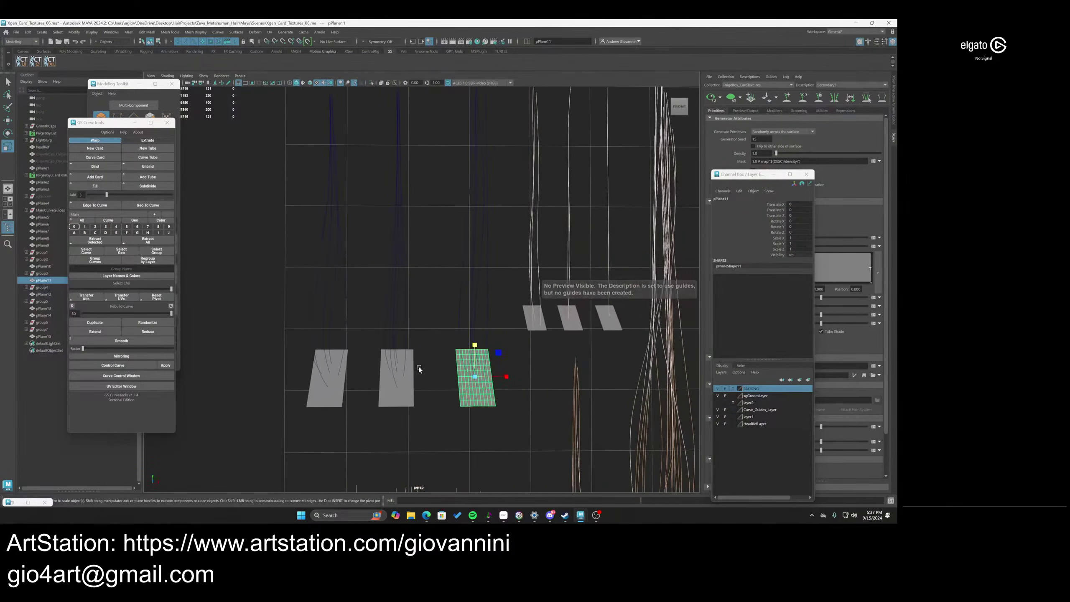
# For Secondary3, reduce the spline width to the slider's minimum, set the modifier CV count to 25, and turn off Tube Shade
pyautogui.click(773, 174)
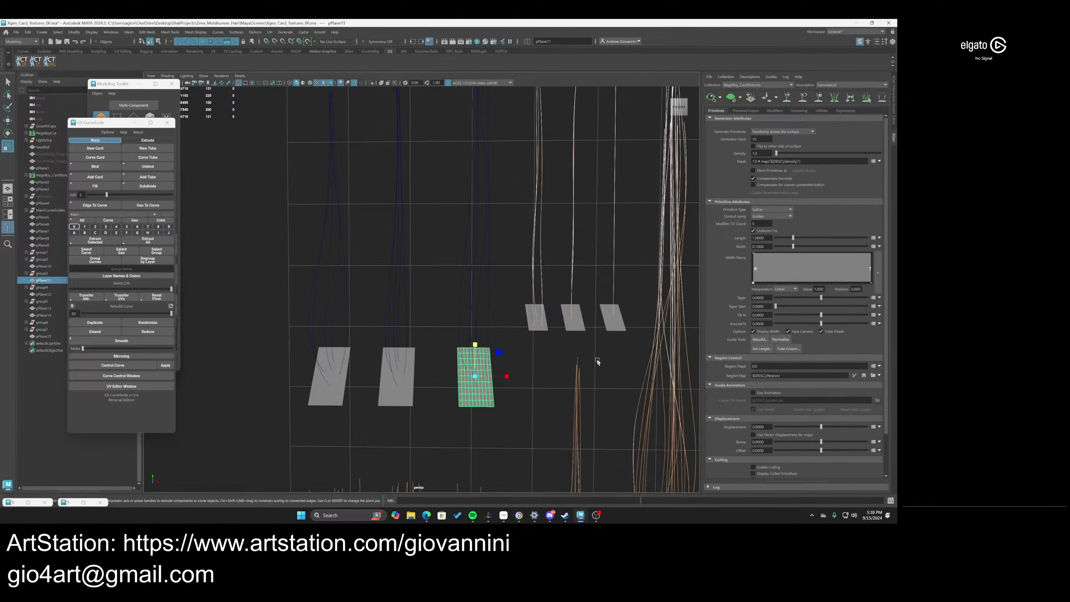
pyautogui.click(432, 320)
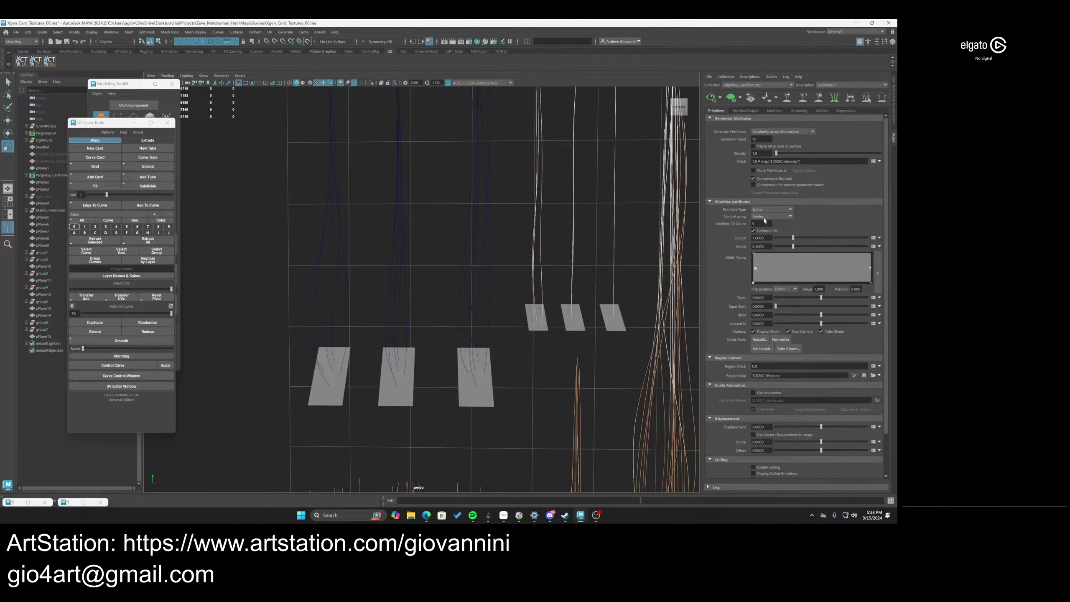
pyautogui.moveTo(780, 246); pyautogui.dragTo(775, 247)
pyautogui.doubleClick(755, 224)
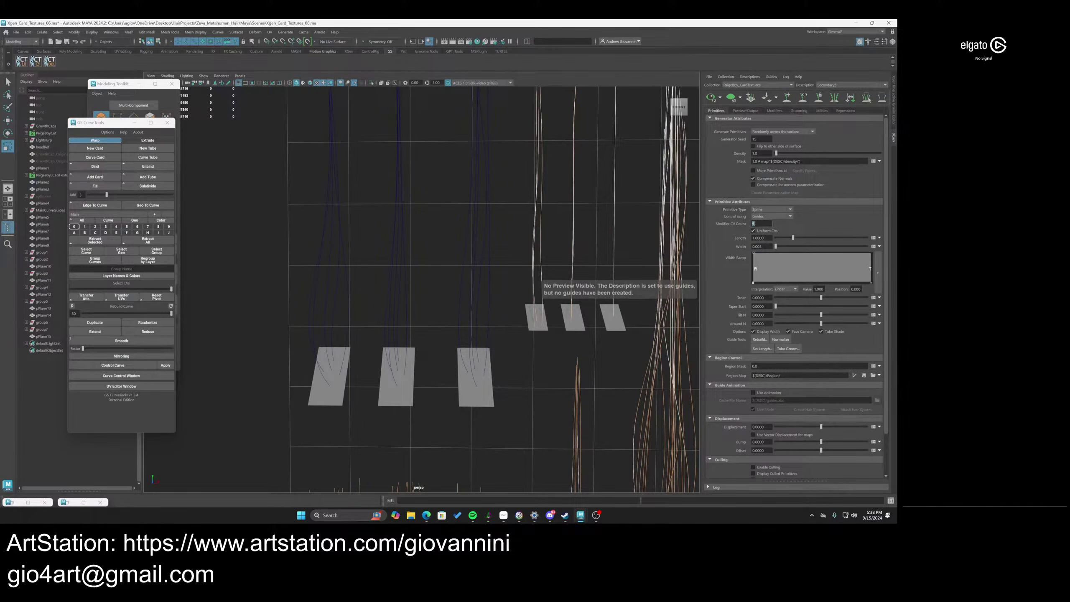
pyautogui.write('25')
pyautogui.click(821, 331)
# For the Secondary2 description, reduce the spline width to the slider's minimum and set the modifier CV count to 25
pyautogui.click(843, 86)
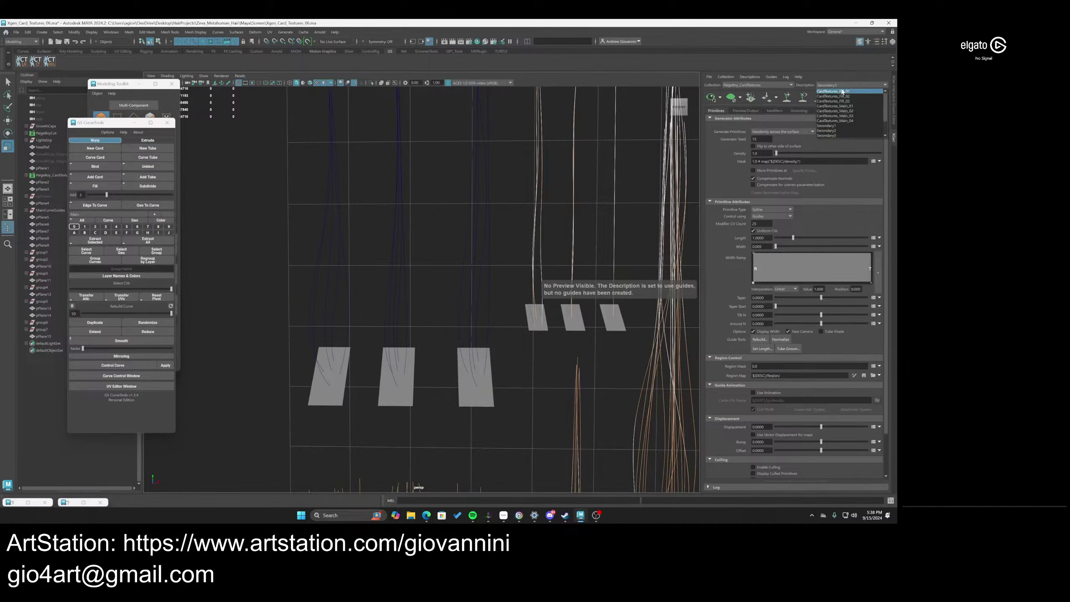
pyautogui.click(847, 130)
pyautogui.moveTo(778, 248); pyautogui.dragTo(775, 247)
pyautogui.click(754, 223)
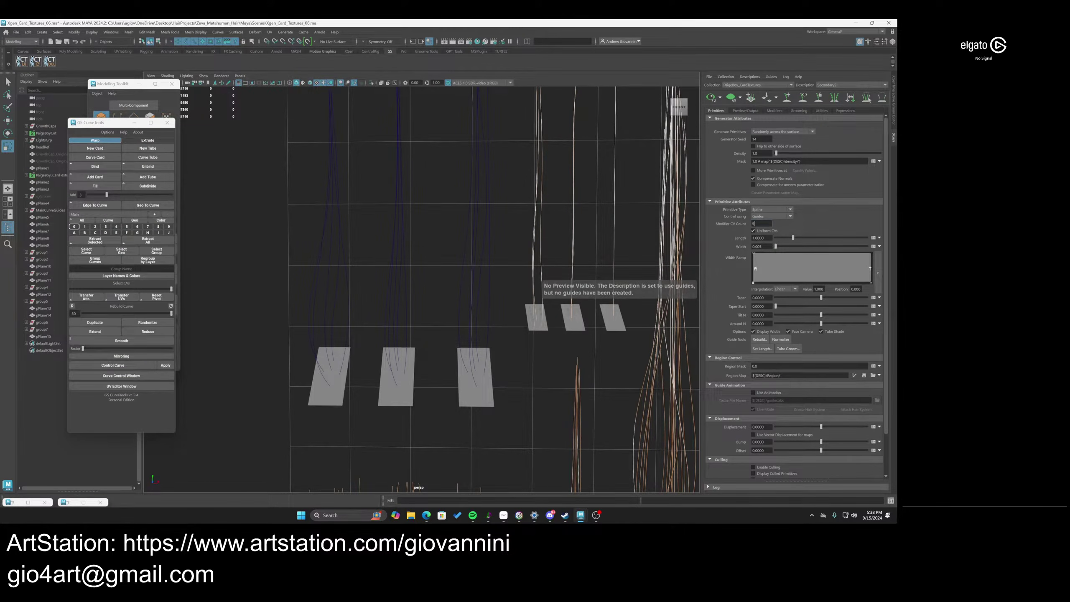
pyautogui.write('2')
pyautogui.press('Return')
# For Secondary1, use the minimum spline width, 25 modifier CVs and Around N 0, and turn off Tube Shade
pyautogui.click(824, 85)
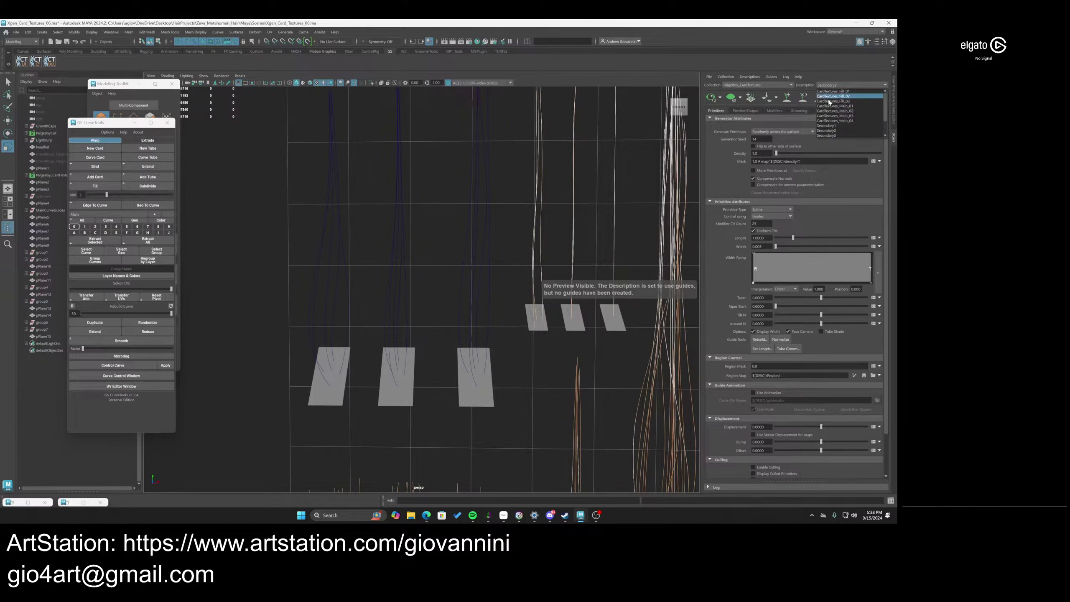
pyautogui.click(827, 126)
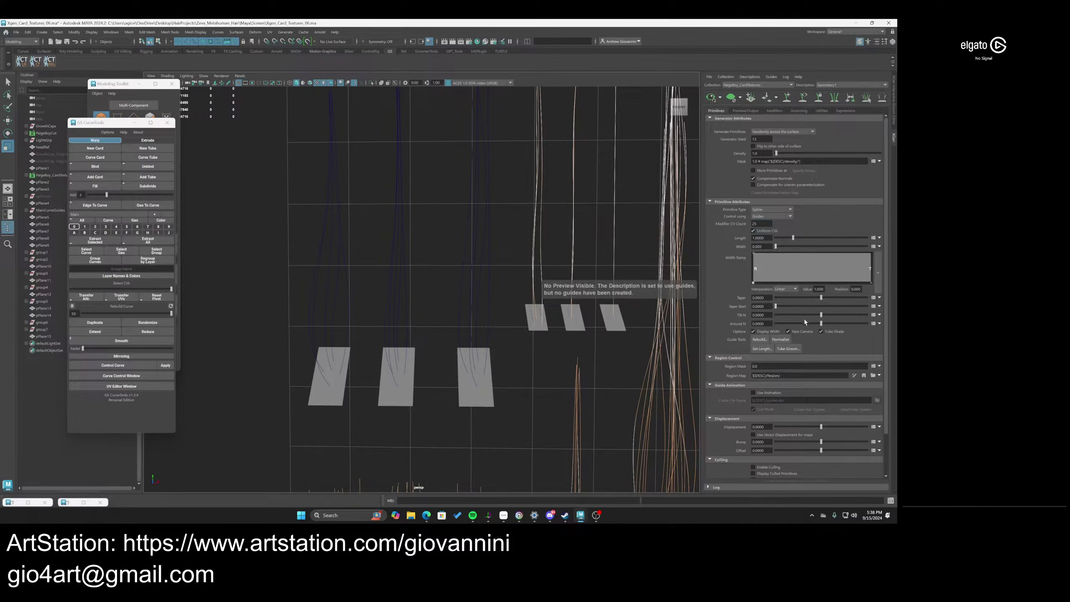
pyautogui.moveTo(821, 323)
pyautogui.mouseDown()
pyautogui.moveTo(798, 323)
pyautogui.moveTo(821, 323)
pyautogui.mouseUp()
pyautogui.write('1.0')
pyautogui.press('Return')
pyautogui.click(757, 323)
pyautogui.write('0')
pyautogui.press('Return')
pyautogui.click(821, 332)
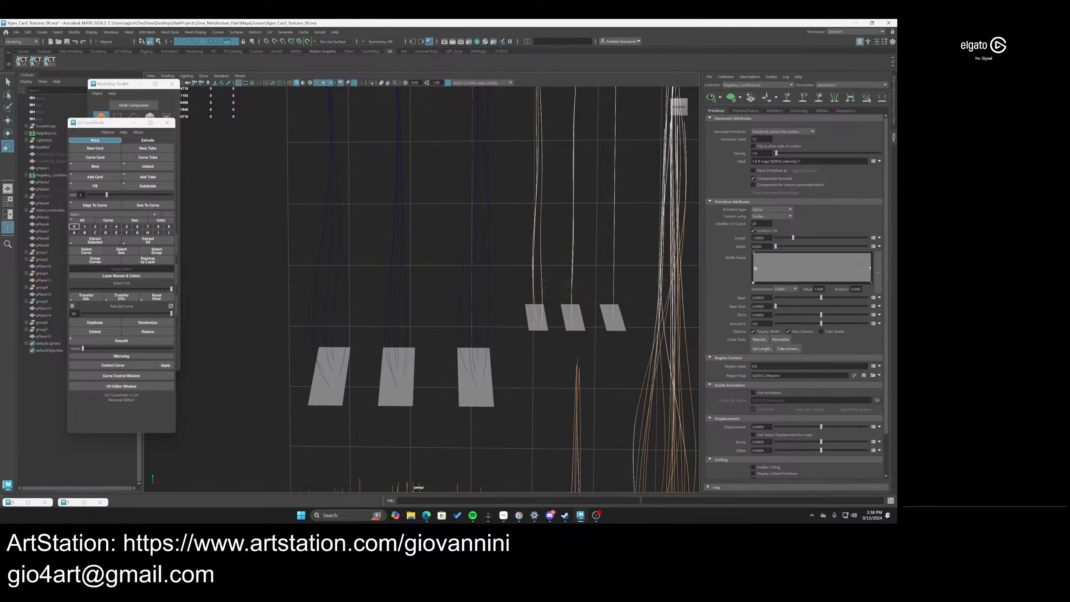
# Disable the preview limit to only primitives in the view for all three Secondary descriptions
pyautogui.click(745, 110)
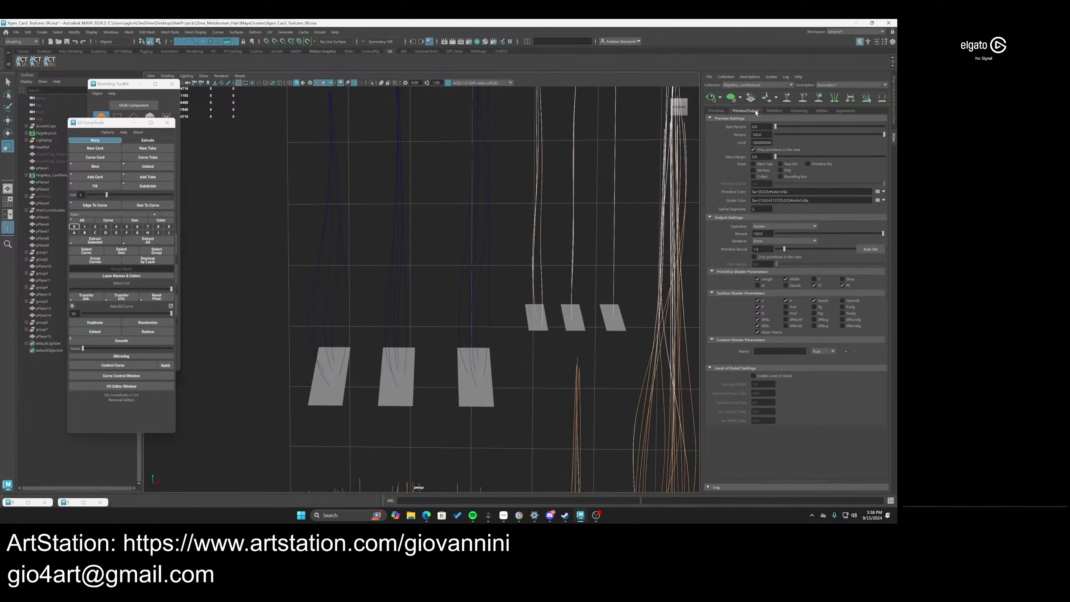
pyautogui.click(769, 149)
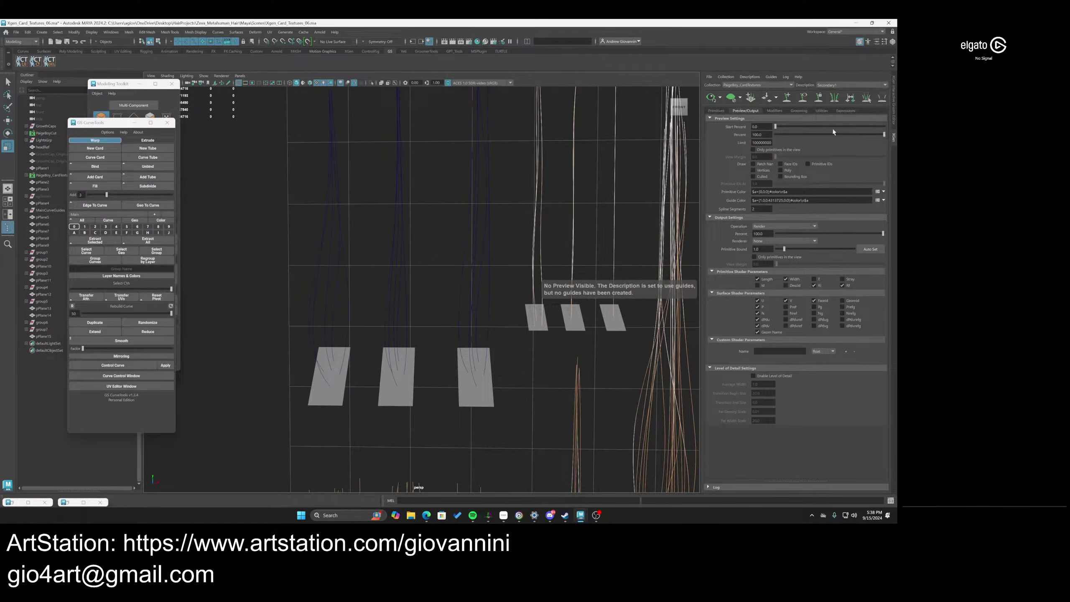
pyautogui.click(851, 85)
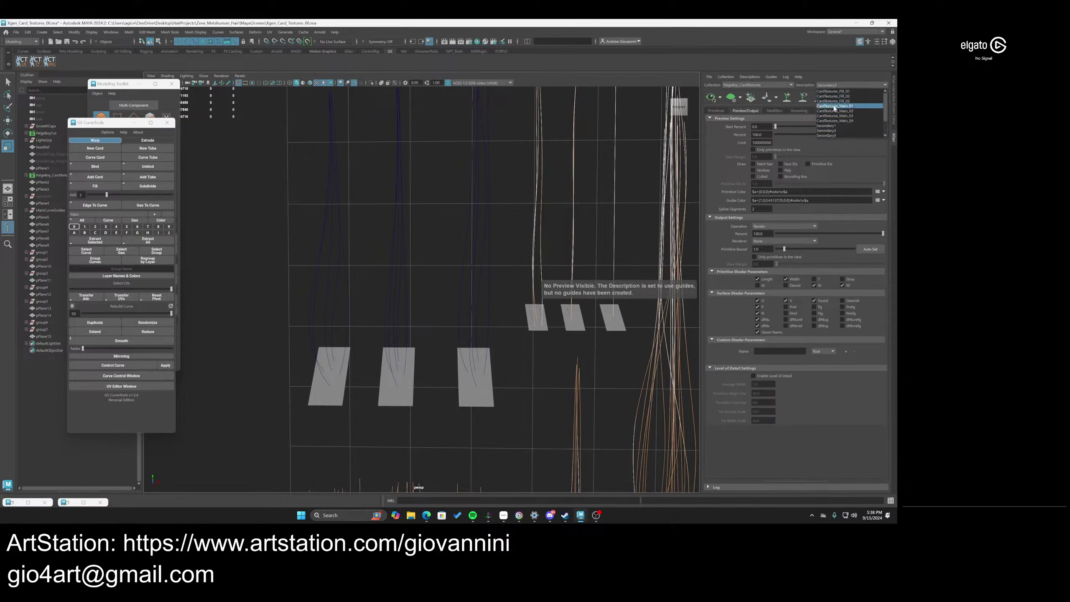
pyautogui.click(833, 136)
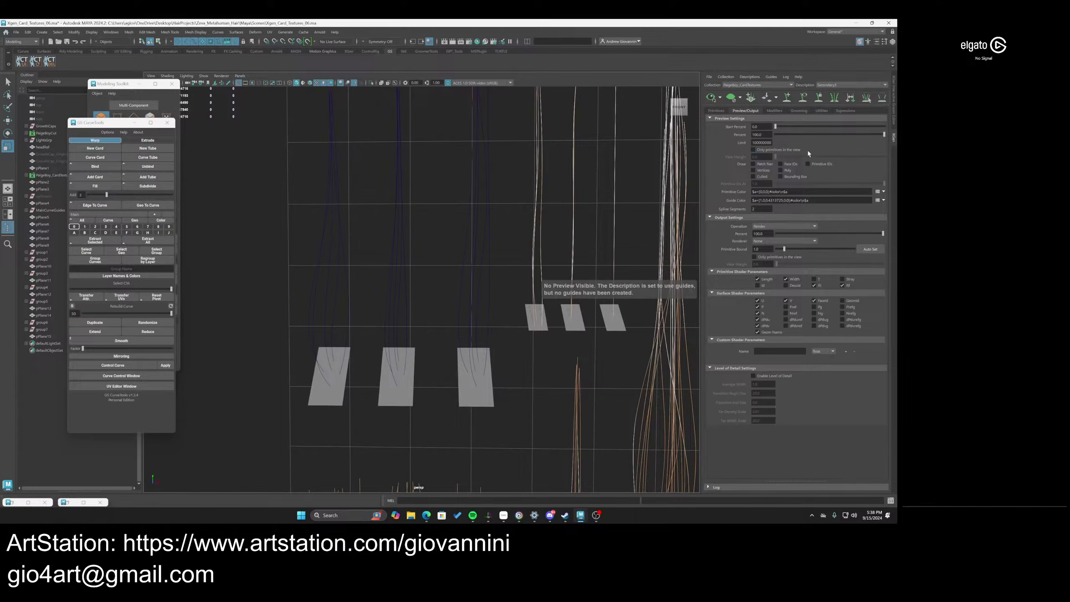
# Set the output renderer to Arnold Renderer for Secondary3, Secondary2 and Secondary1
pyautogui.click(774, 241)
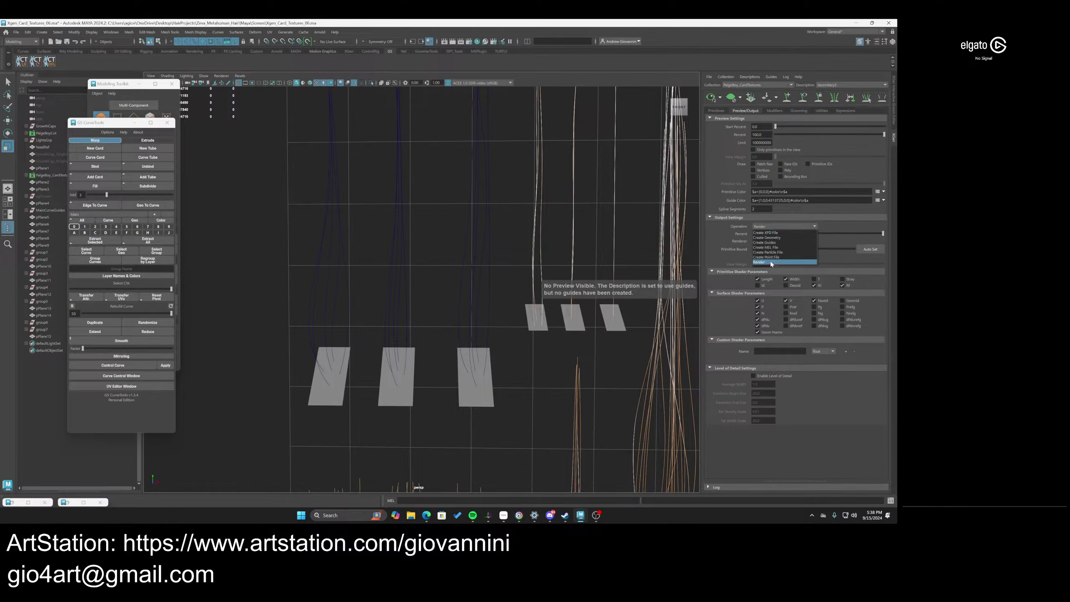
pyautogui.click(772, 246)
pyautogui.click(774, 240)
pyautogui.click(772, 252)
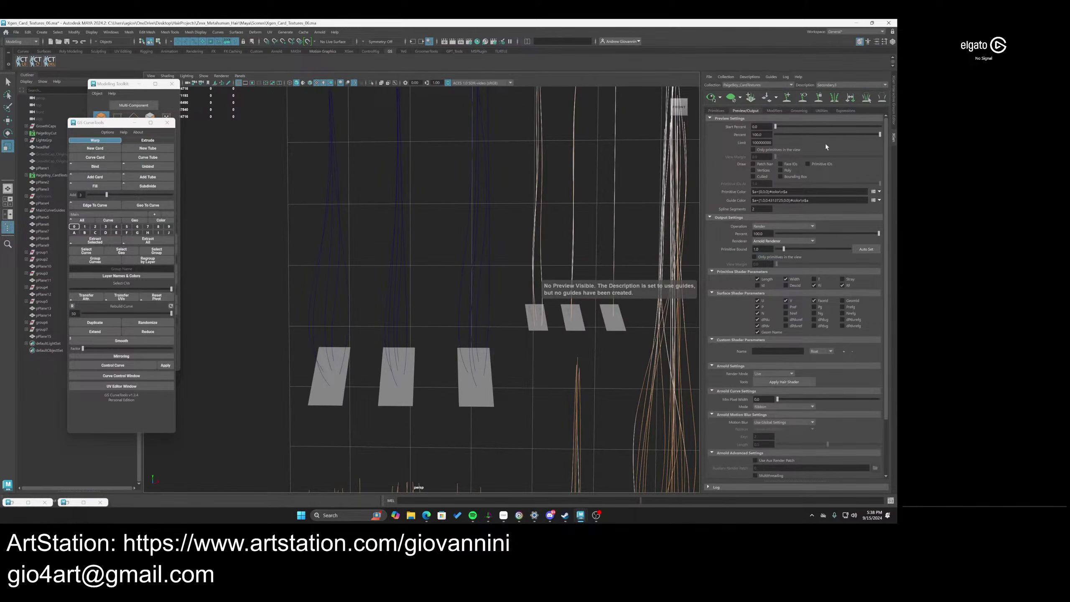
pyautogui.click(842, 83)
pyautogui.click(839, 126)
pyautogui.click(767, 241)
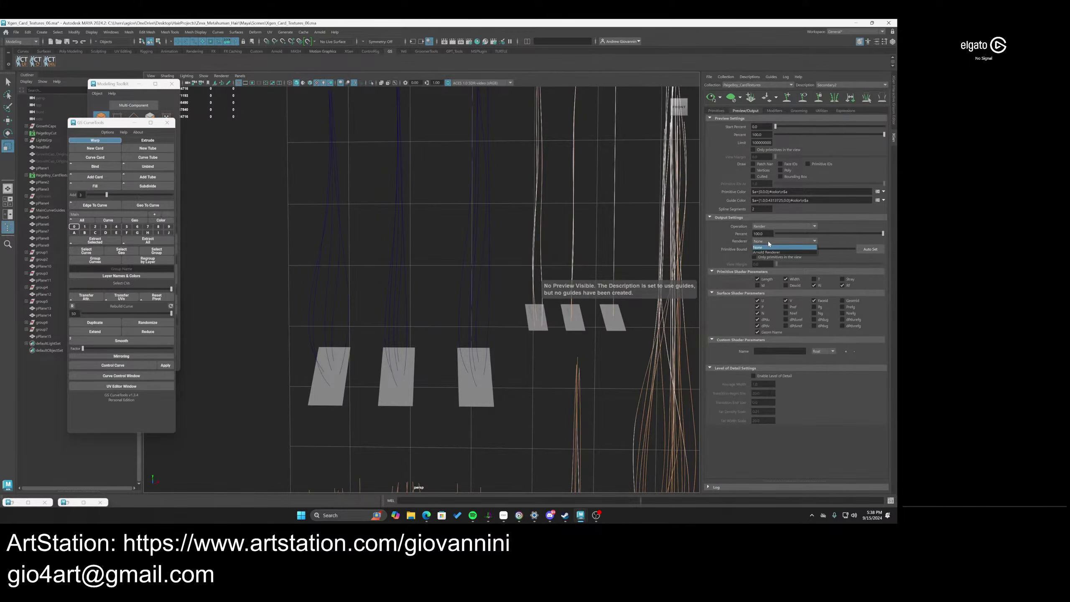
pyautogui.click(772, 252)
pyautogui.click(841, 85)
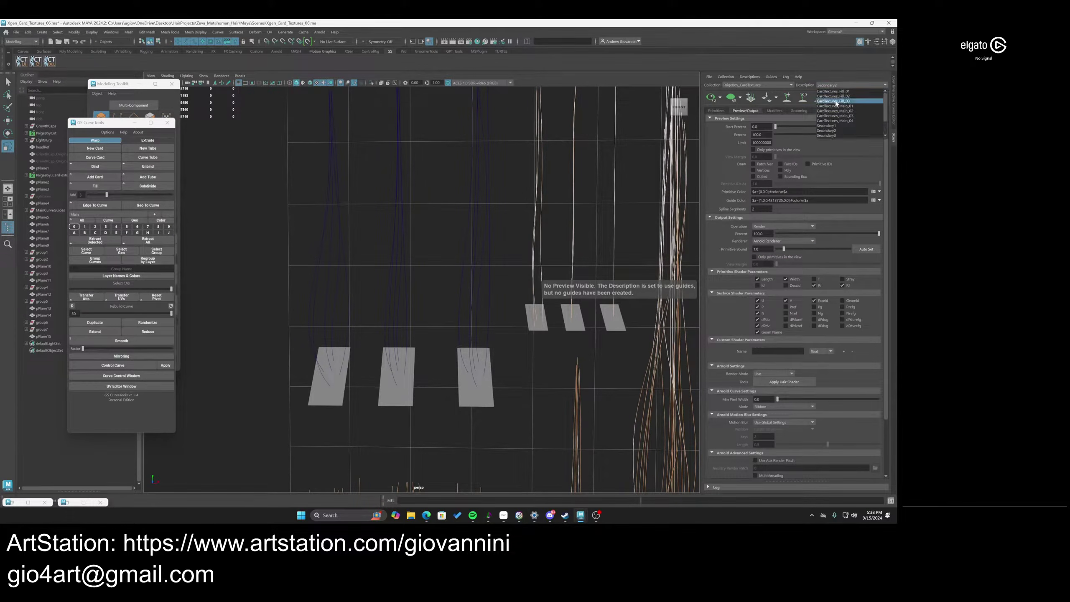
pyautogui.click(838, 122)
pyautogui.click(764, 242)
pyautogui.click(767, 252)
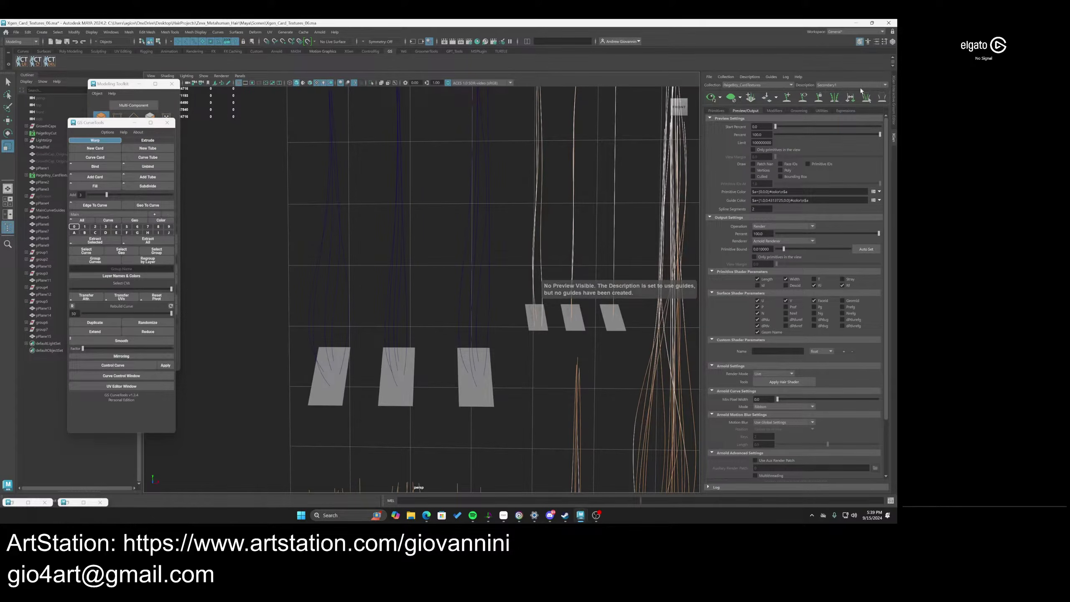
# Automatically calculate the primitive bound for each of the three Secondary descriptions
pyautogui.click(841, 85)
pyautogui.click(838, 129)
pyautogui.click(866, 249)
pyautogui.click(836, 85)
pyautogui.click(834, 131)
pyautogui.click(861, 252)
pyautogui.click(825, 87)
pyautogui.click(835, 134)
pyautogui.click(866, 249)
# Convert the curves on the first large plane into guides for the Secondary1 description, using Curves To Guides
pyautogui.click(831, 86)
pyautogui.click(831, 86)
pyautogui.click(831, 86)
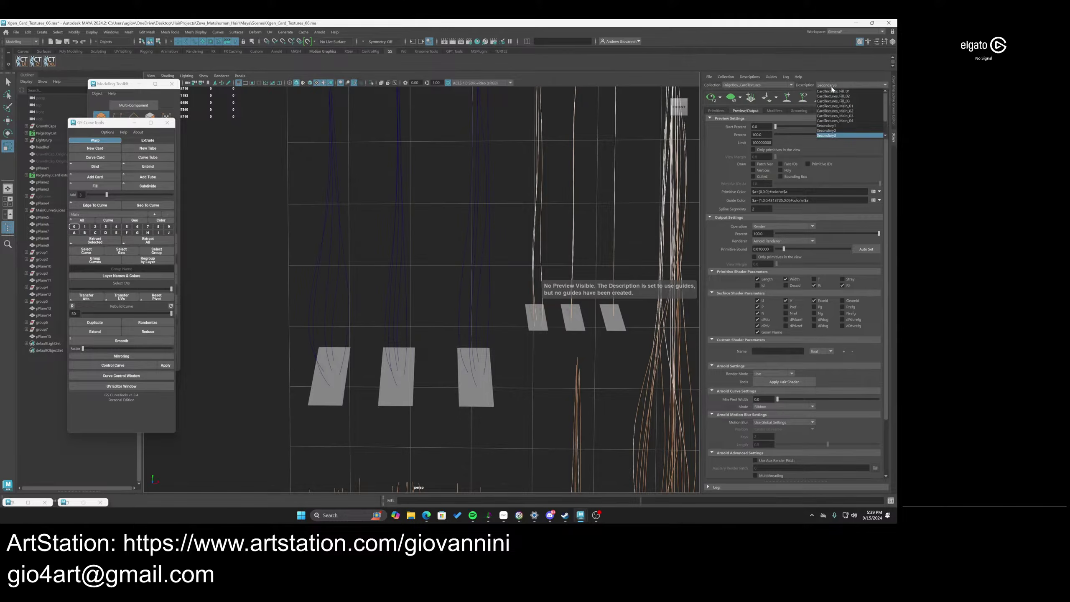
pyautogui.click(831, 87)
pyautogui.click(831, 86)
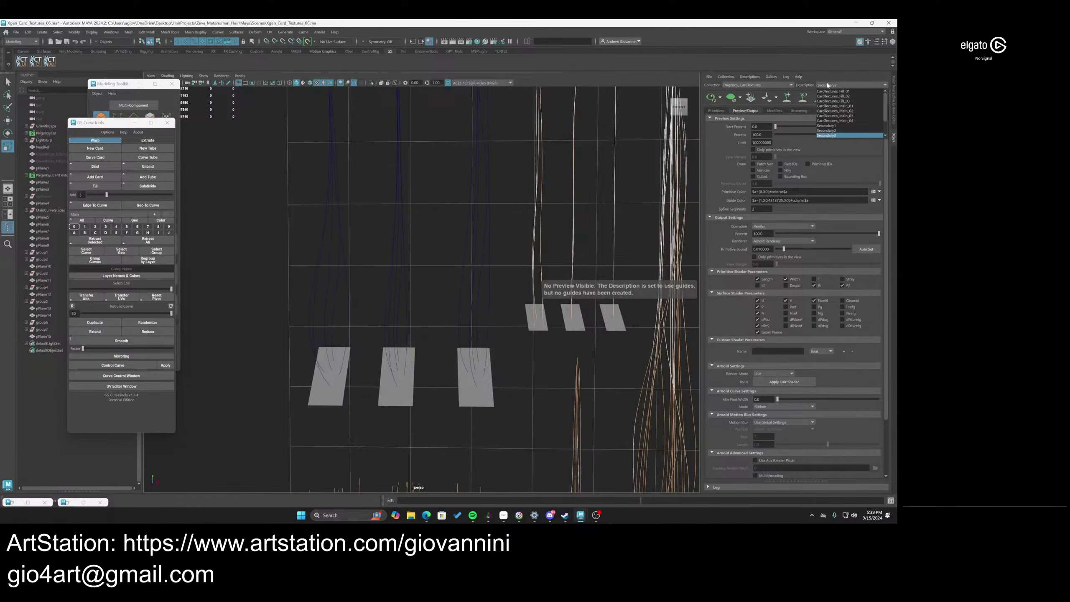
pyautogui.click(837, 129)
pyautogui.click(773, 110)
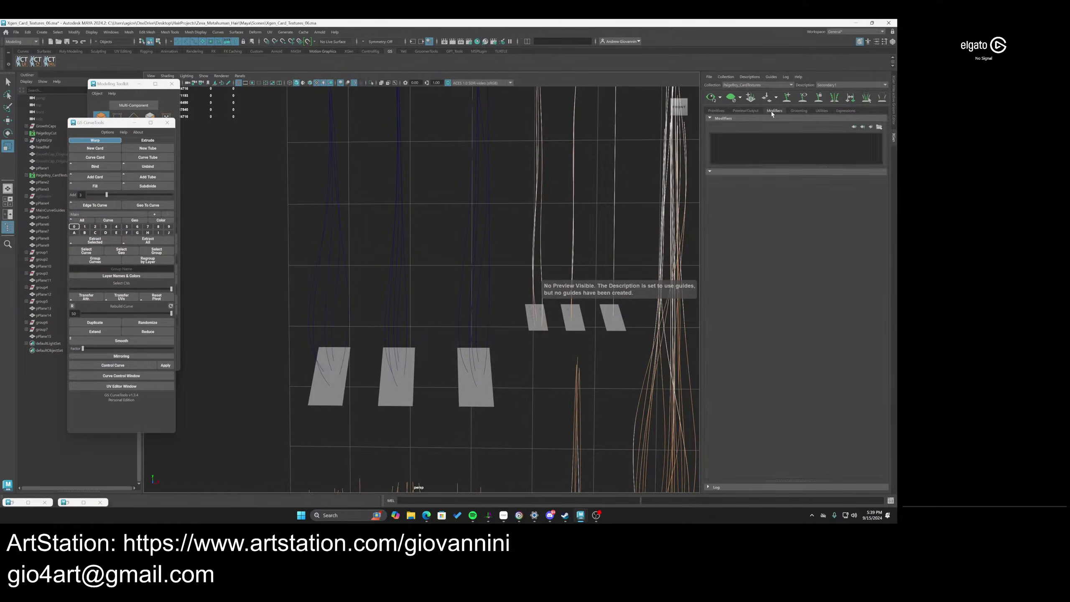
pyautogui.click(798, 111)
pyautogui.click(821, 110)
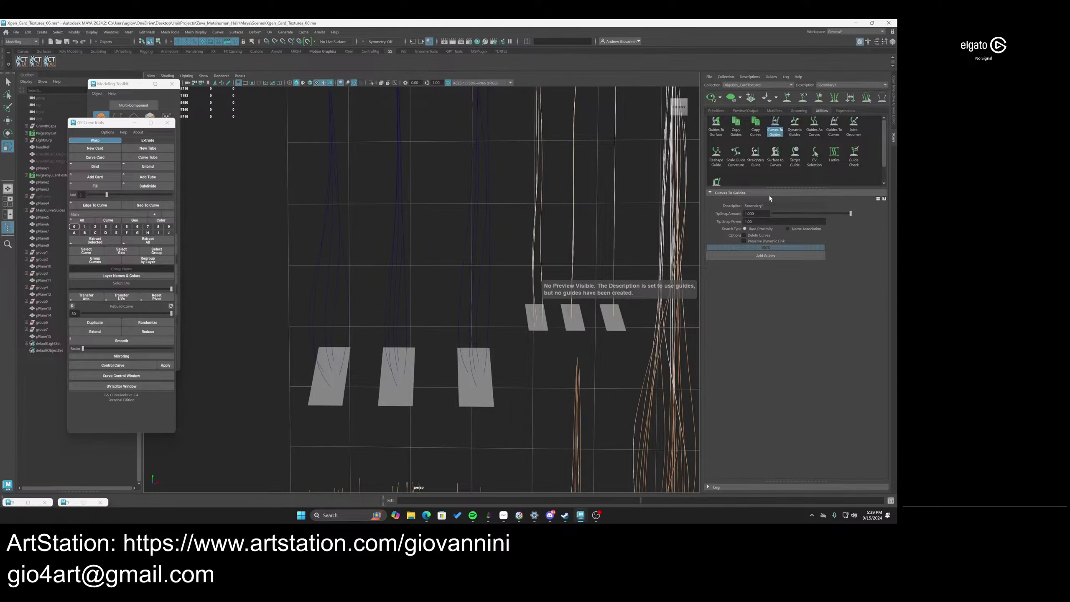
pyautogui.moveTo(373, 265); pyautogui.dragTo(304, 232)
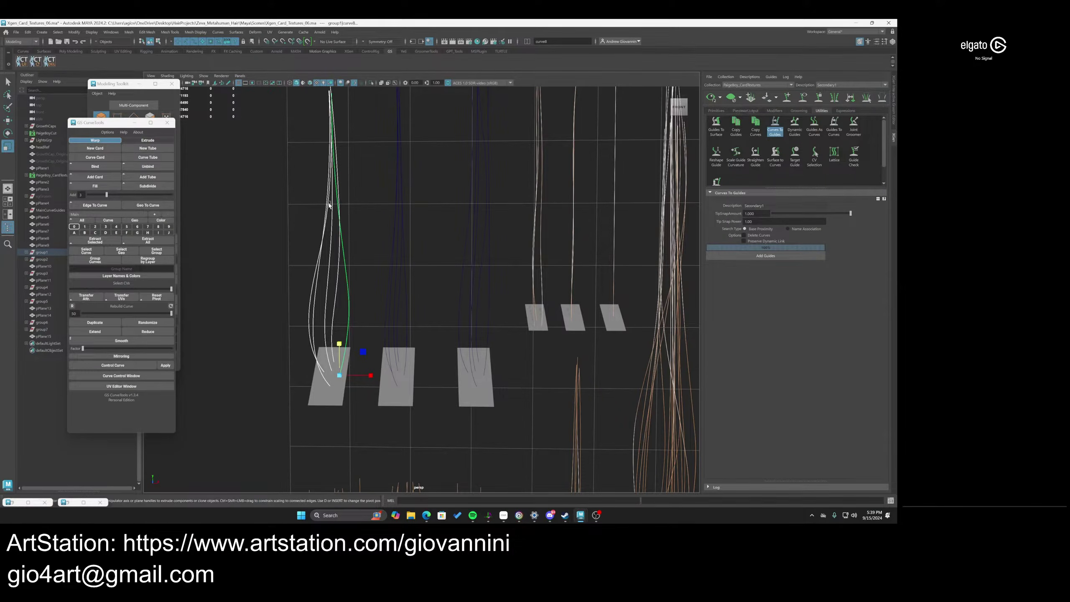
pyautogui.click(754, 256)
# Convert the curves on the middle large plane into guides for the Secondary2 description
pyautogui.click(852, 85)
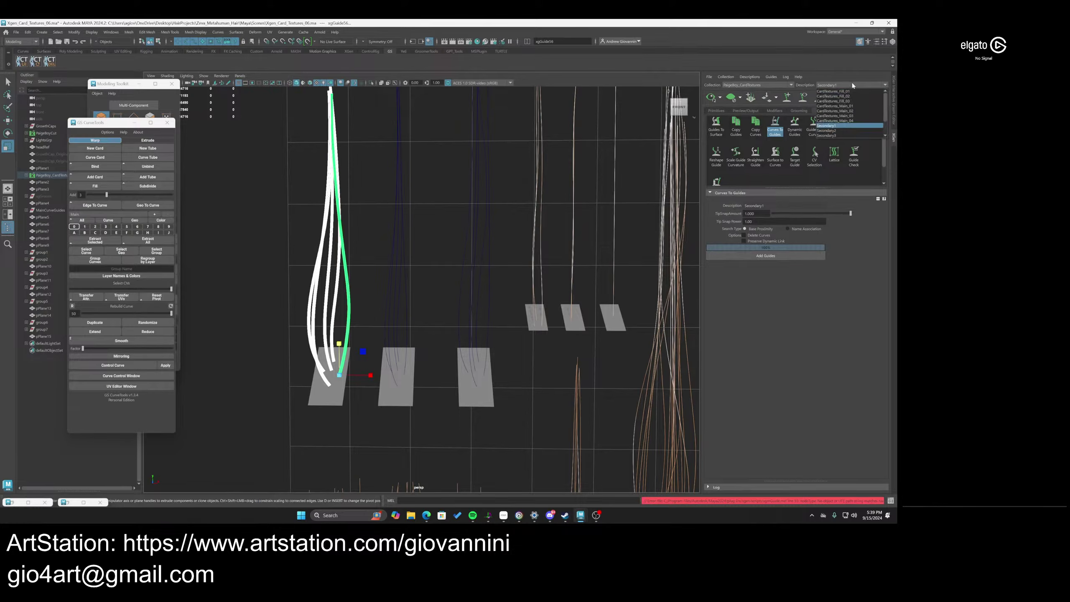
pyautogui.click(826, 130)
pyautogui.click(399, 198)
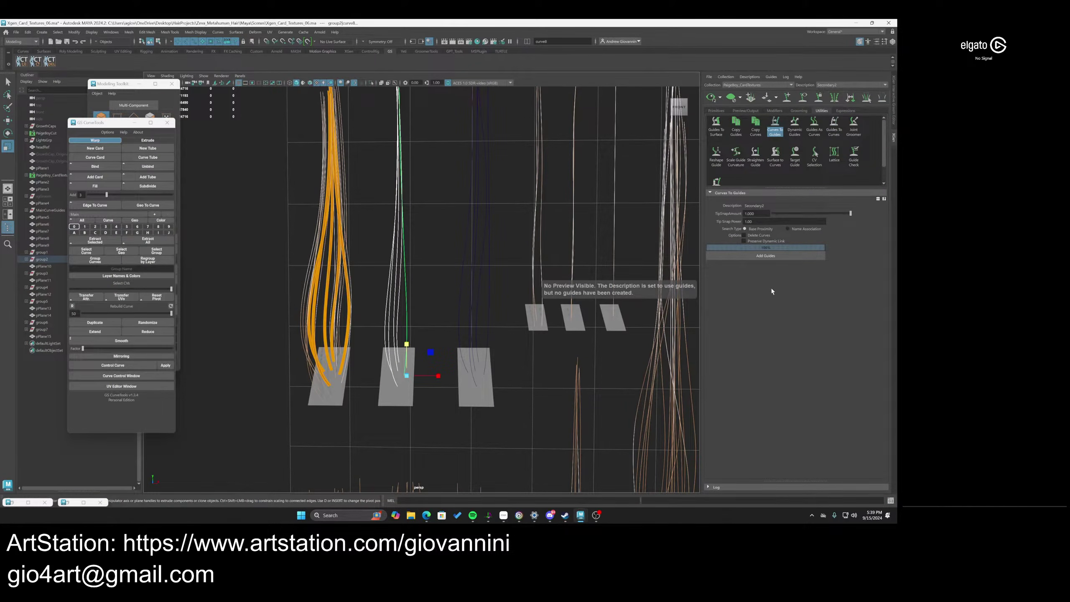
pyautogui.click(765, 257)
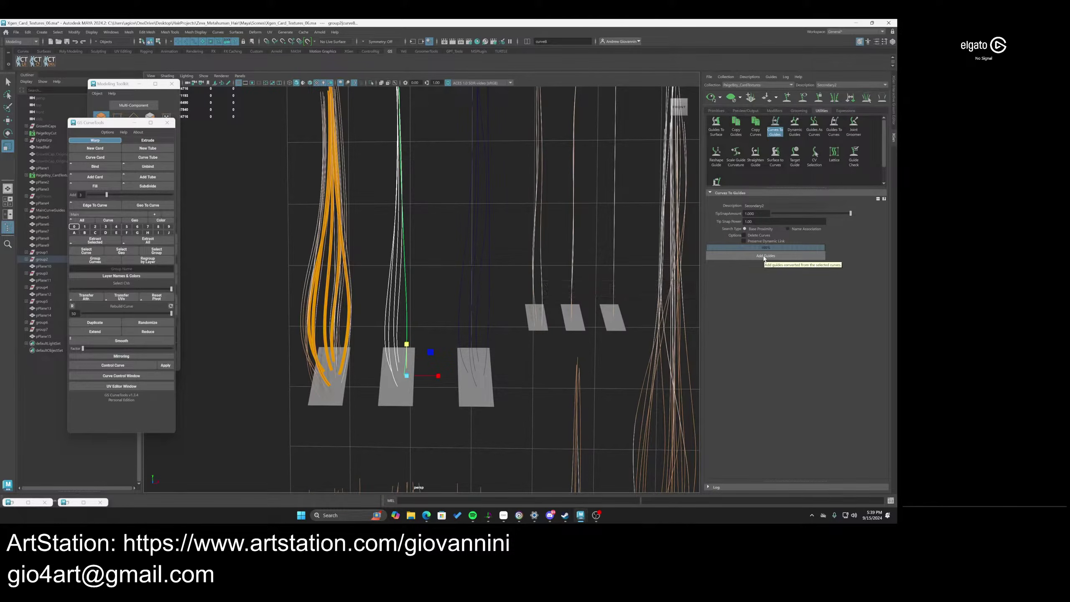
# Convert the curves on the third large plane into guides for the Secondary3 description, and clear the selection
pyautogui.moveTo(450, 221); pyautogui.dragTo(519, 235)
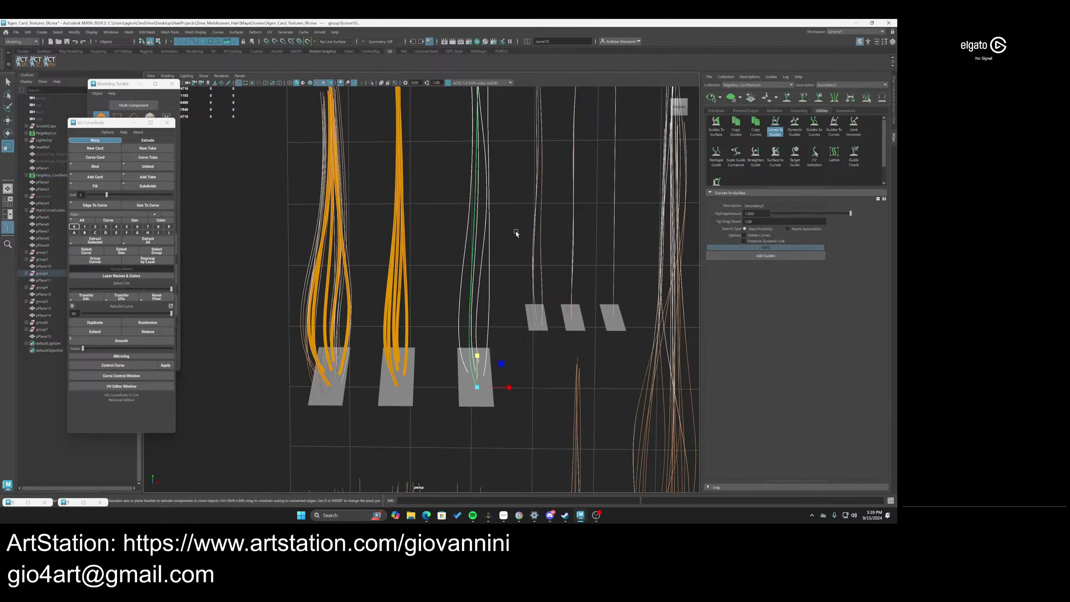
pyautogui.click(847, 85)
pyautogui.click(843, 137)
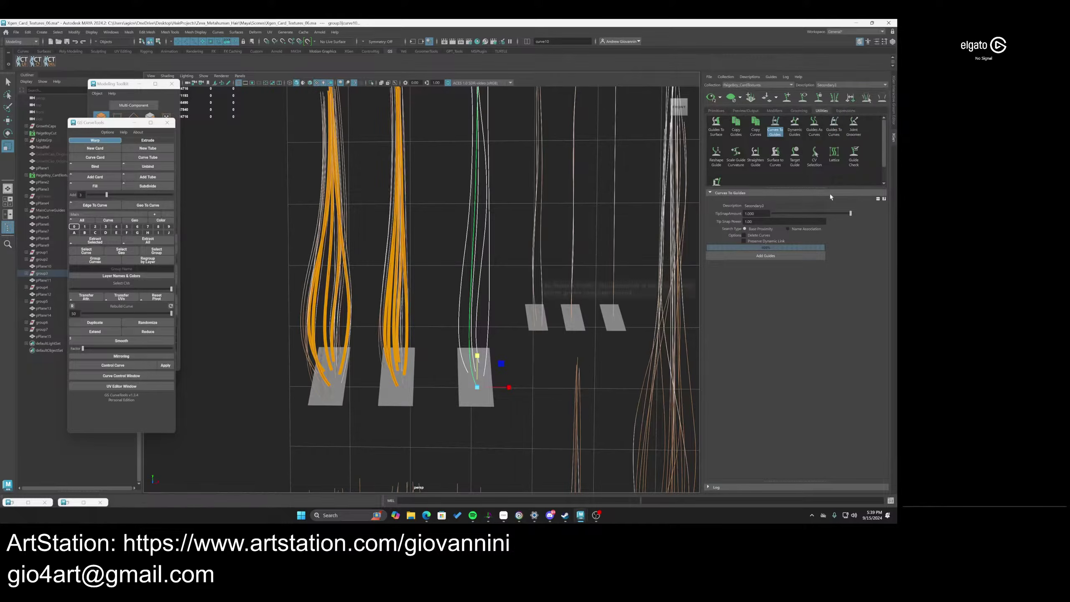
pyautogui.click(766, 256)
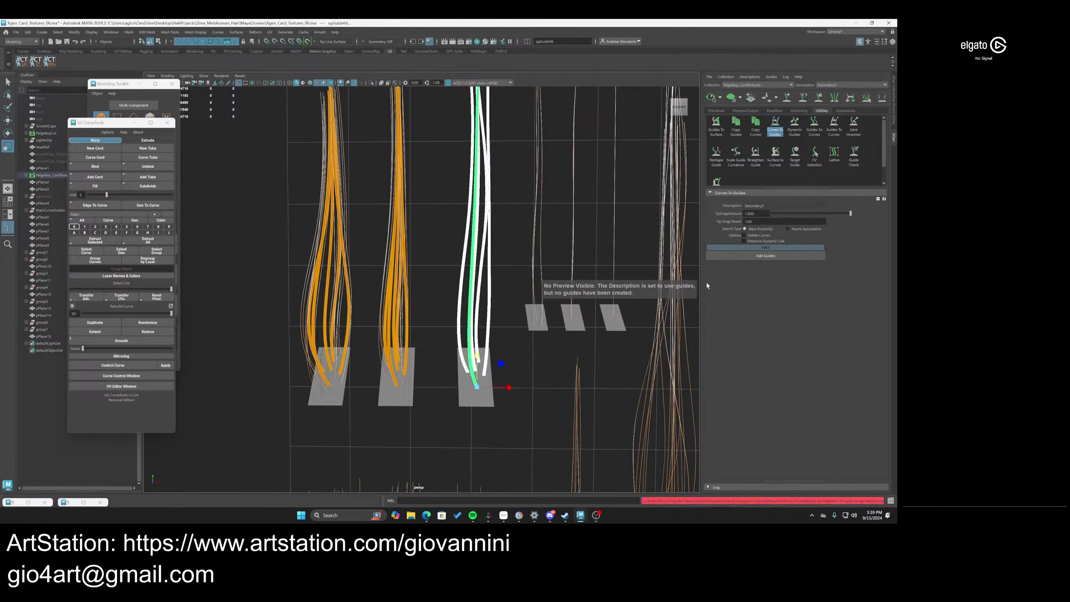
pyautogui.click(516, 218)
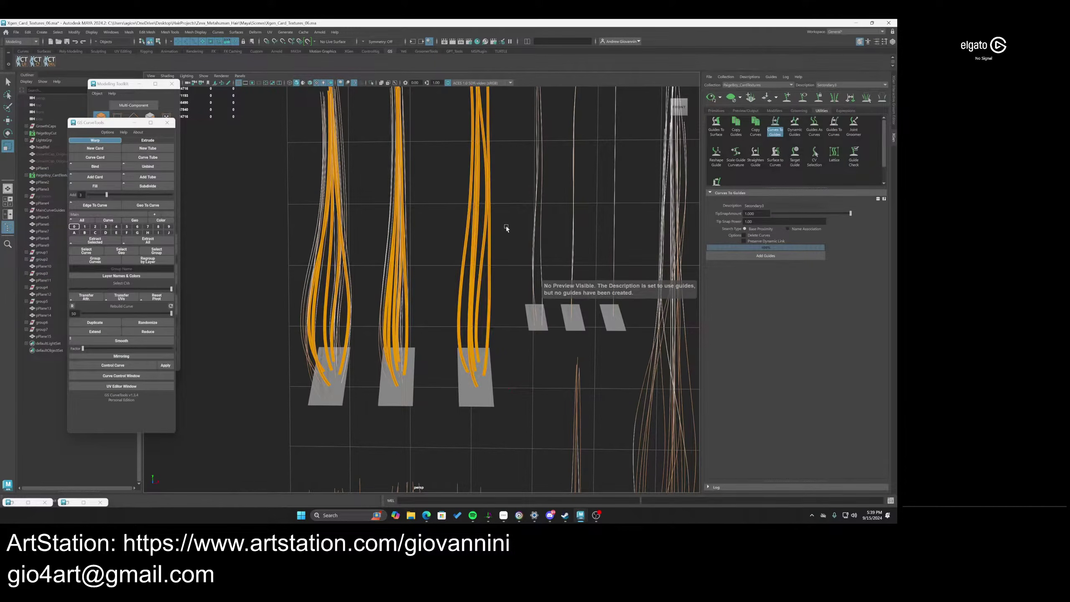
# Hide the guides and update the hair previews for Secondary3, Secondary2 and Secondary1
pyautogui.click(846, 85)
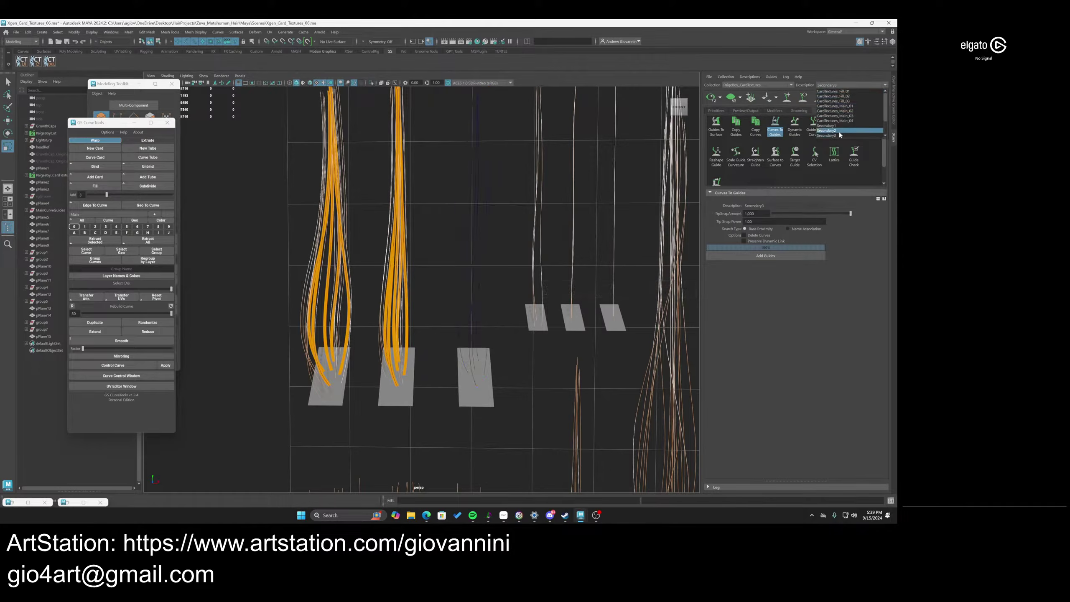
pyautogui.click(836, 131)
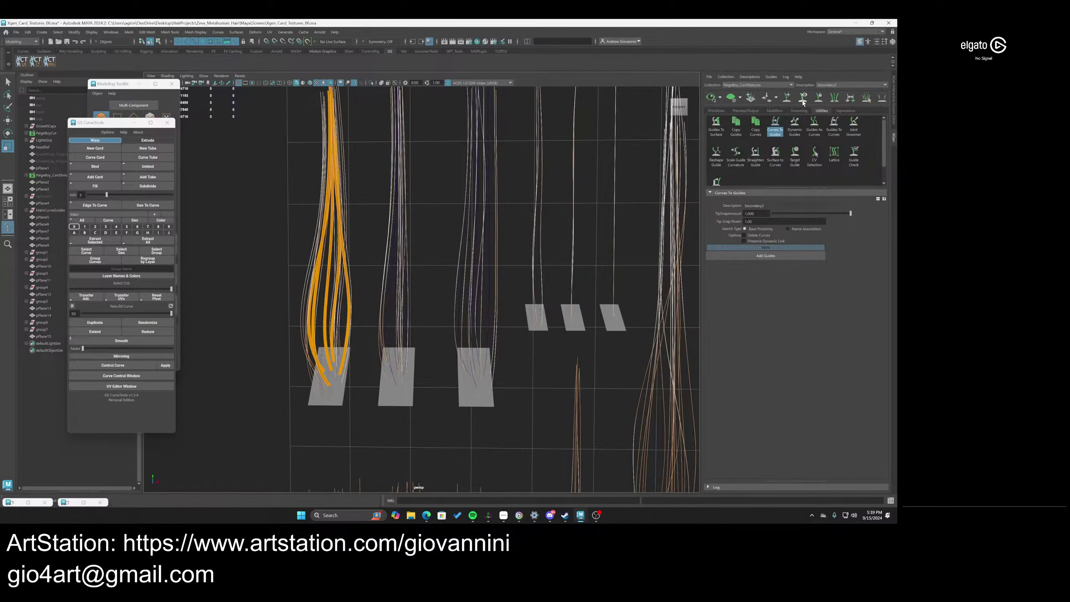
pyautogui.click(846, 86)
pyautogui.click(826, 126)
# Hide the original source curves running through the three secondary hair clumps
pyautogui.scroll(-5, 423, 230)
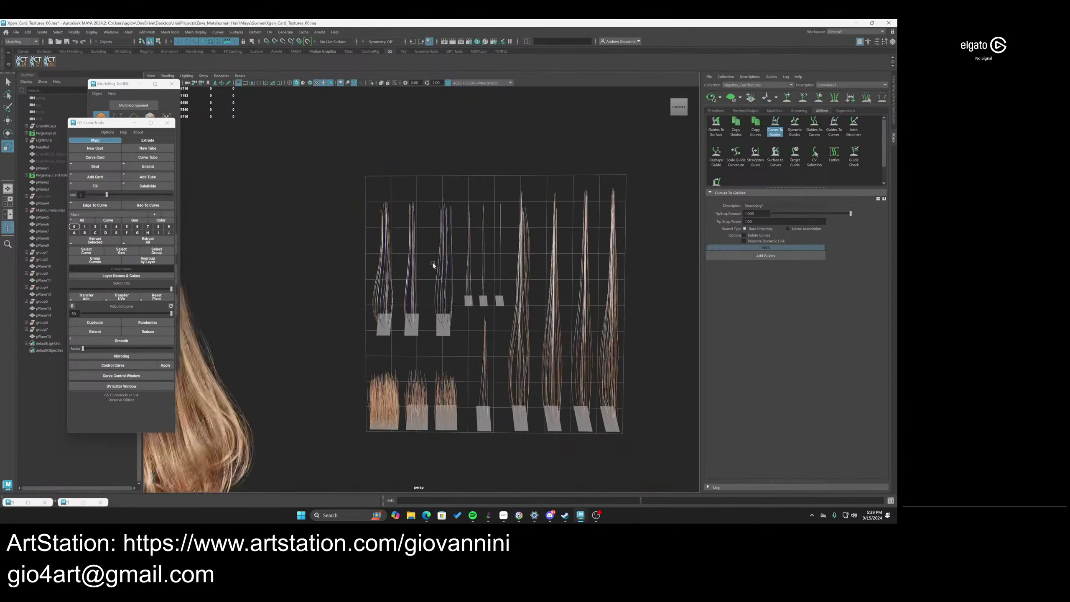
pyautogui.scroll(2, 477, 346)
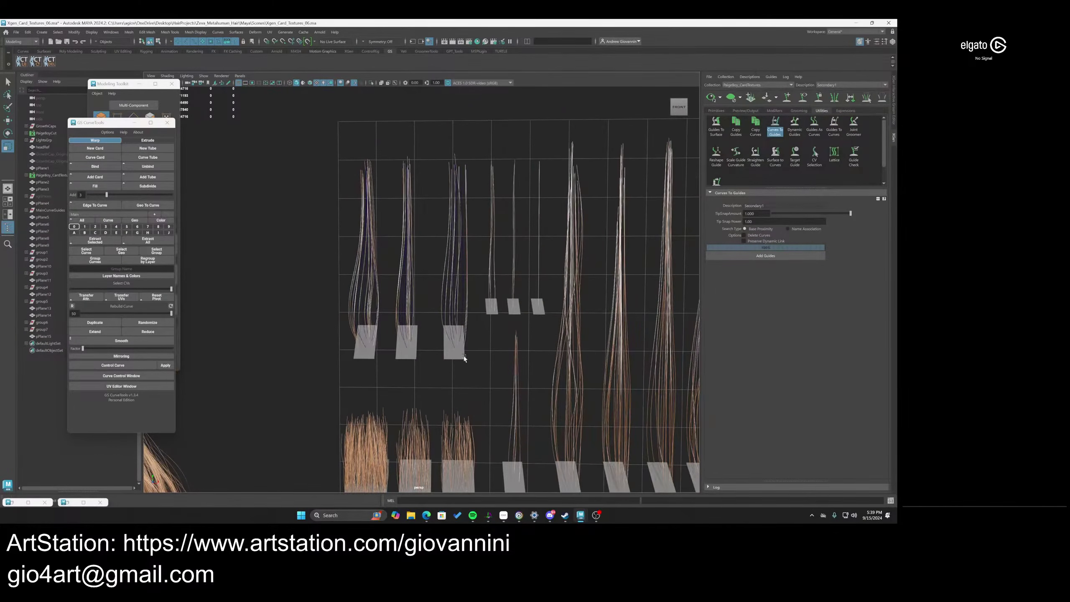
pyautogui.scroll(4, 438, 316)
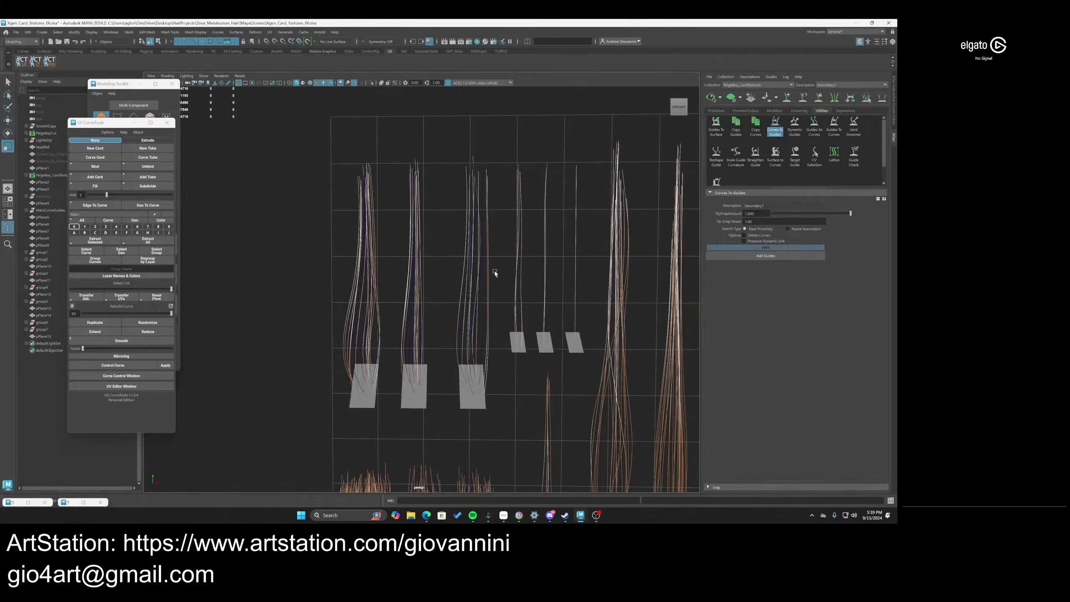
pyautogui.moveTo(495, 271); pyautogui.dragTo(346, 262)
pyautogui.hotkey('ctrl', 'h')
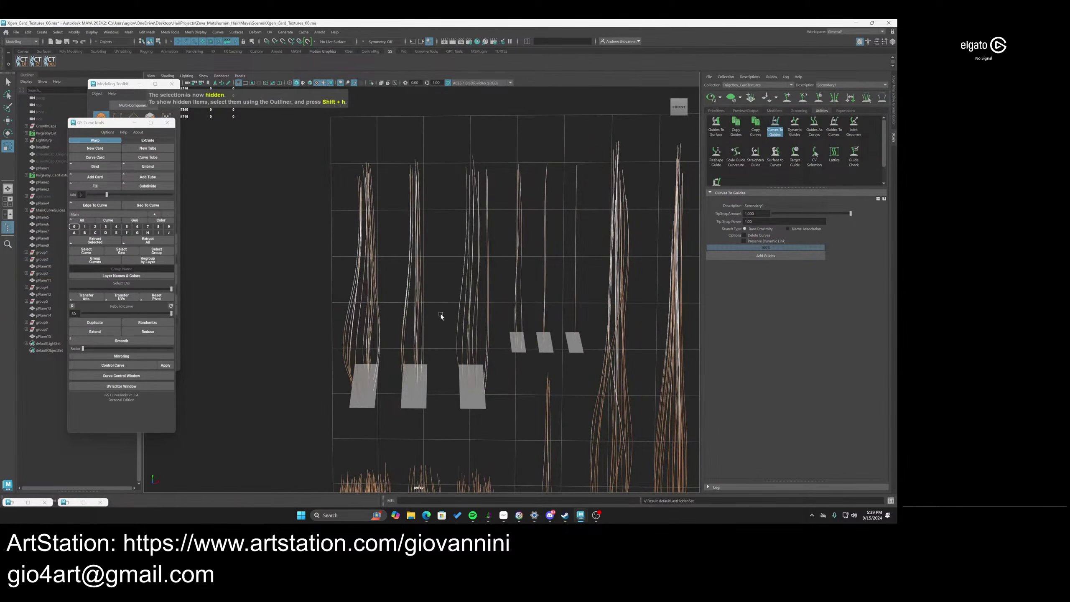
# Raise the hair density of the Secondary1 description to about 2.4
pyautogui.scroll(4, 439, 295)
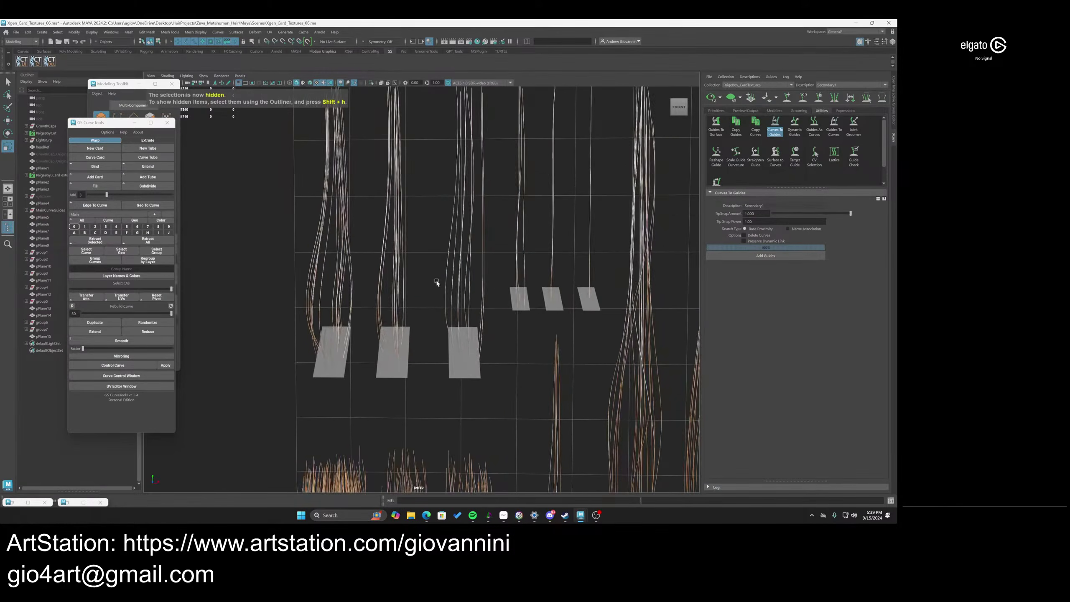
pyautogui.keyDown('alt'); pyautogui.moveTo(436, 283); pyautogui.dragTo(463, 311); pyautogui.keyUp('alt')
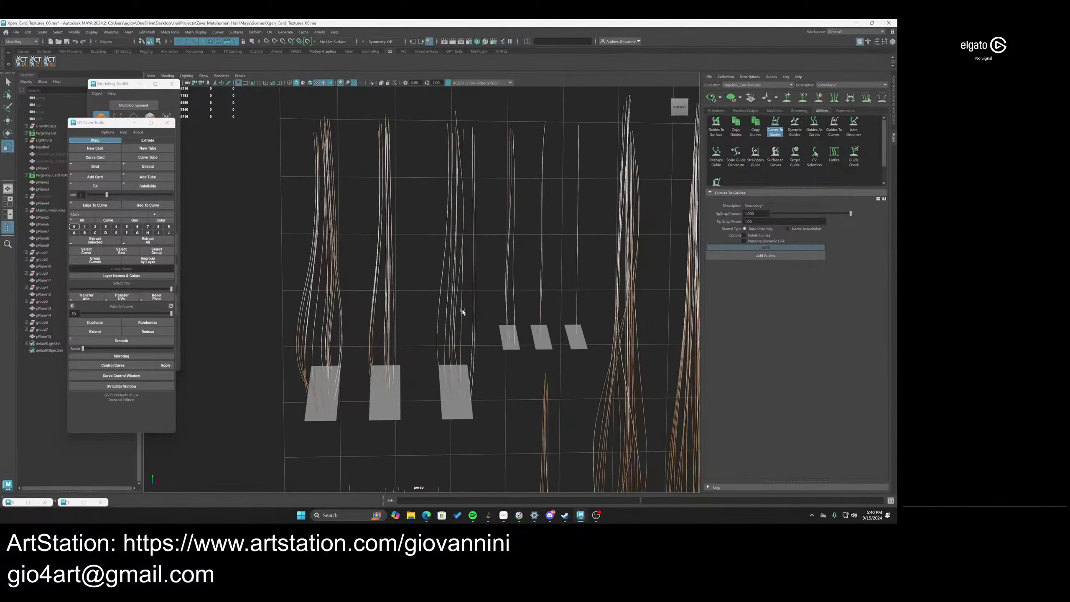
pyautogui.scroll(-2, 464, 311)
pyautogui.click(717, 111)
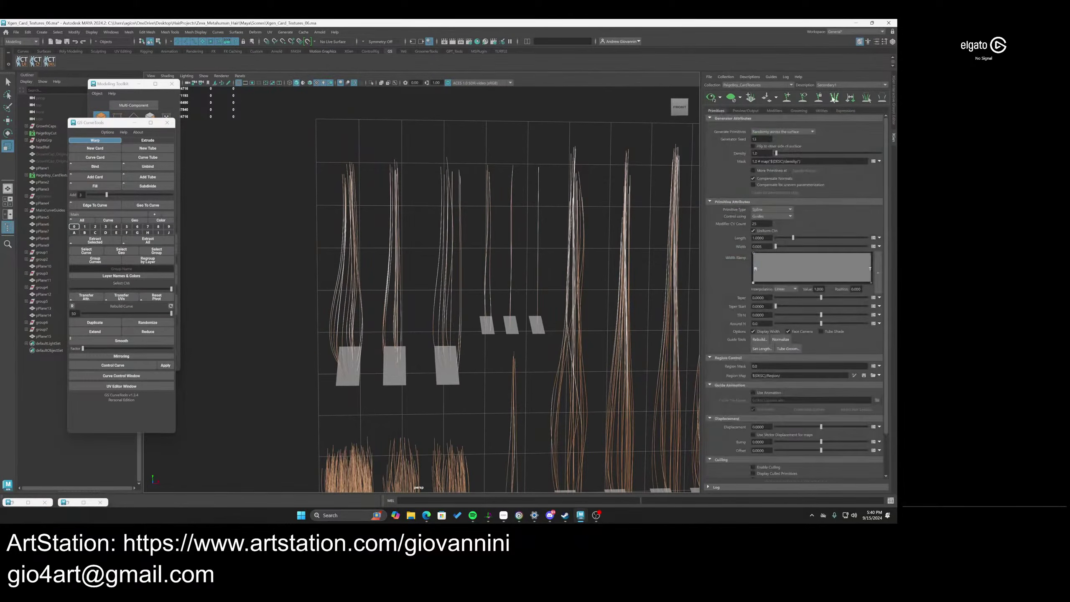
pyautogui.moveTo(787, 156); pyautogui.dragTo(778, 157)
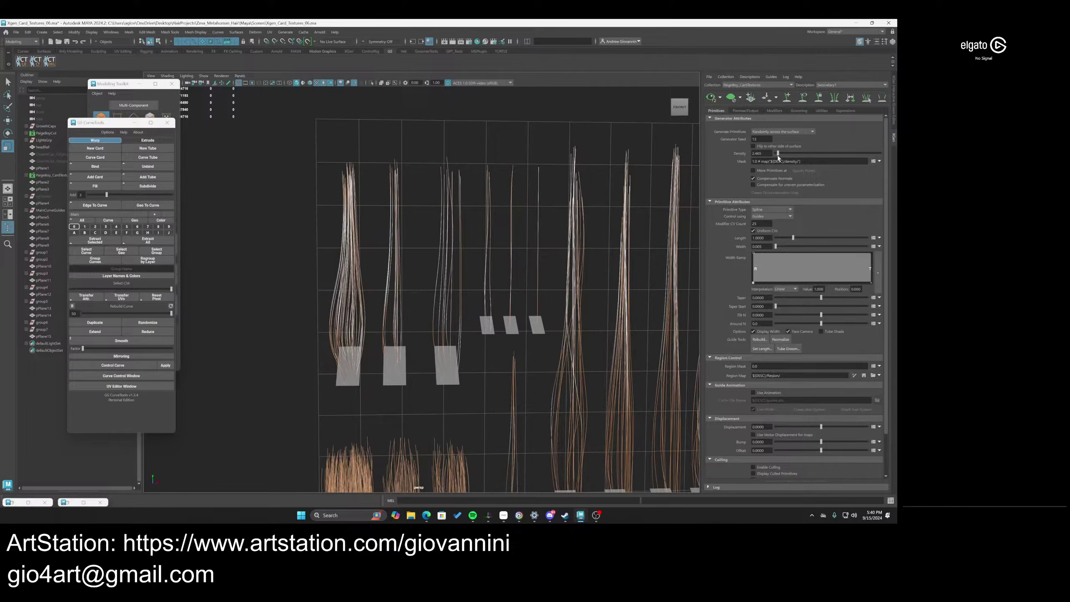
pyautogui.click(773, 111)
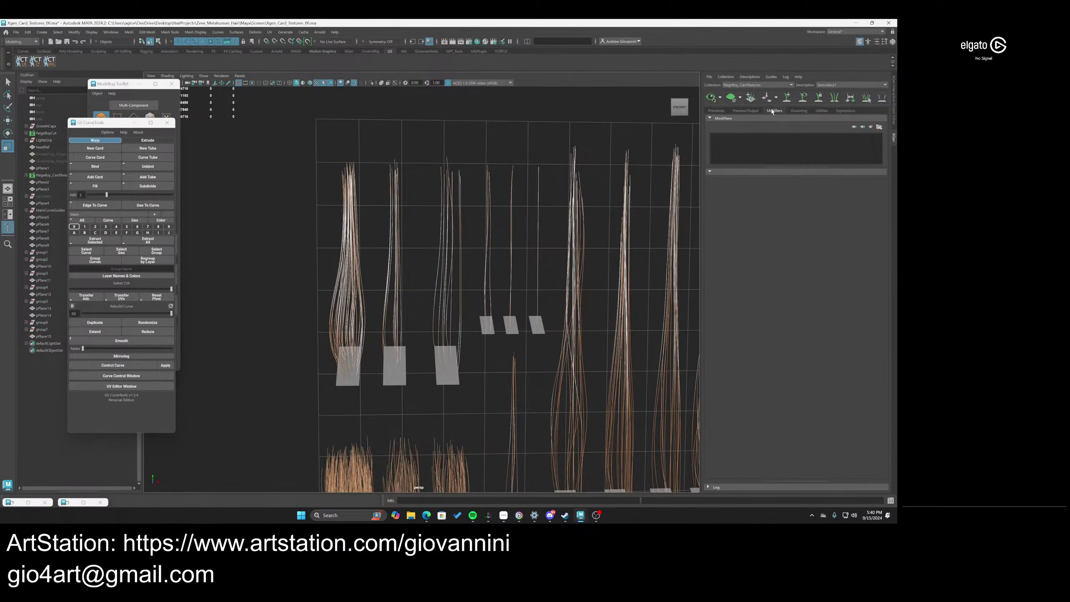
pyautogui.click(879, 128)
pyautogui.moveTo(868, 156)
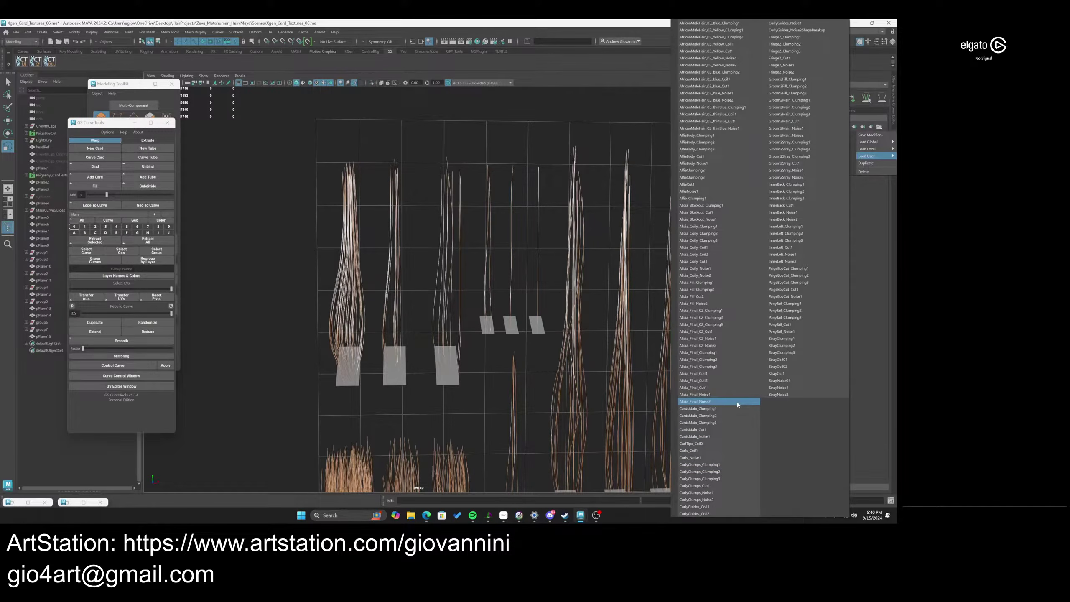
pyautogui.click(805, 269)
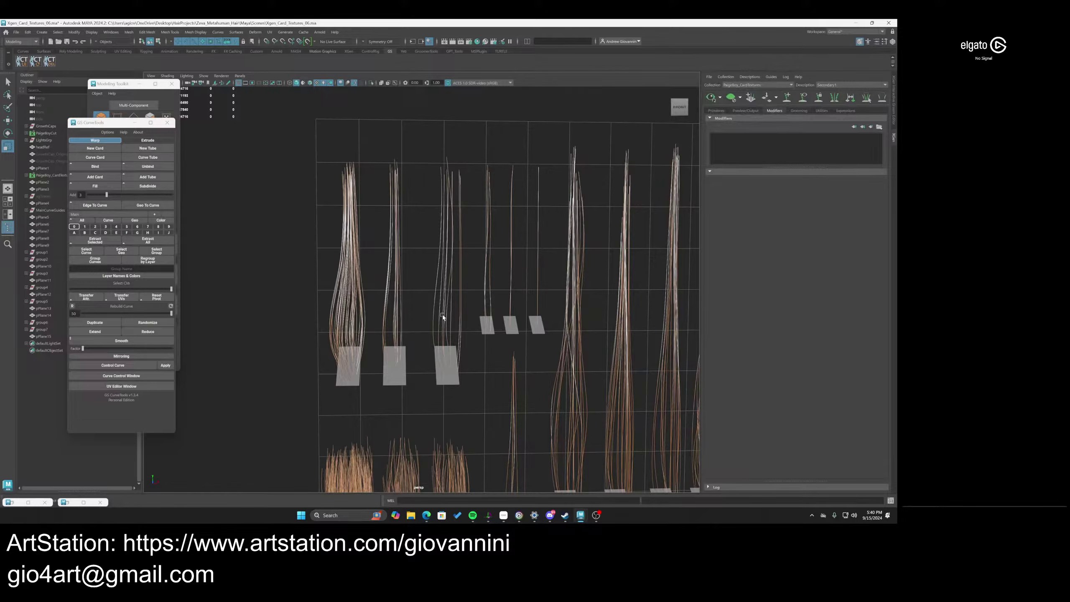
# Switch to the CardTextures_Main_01 description and save its Clumping1 modifier as PaigeBoyCardTextures_Clumping1
pyautogui.click(348, 365)
pyautogui.scroll(-3, 468, 403)
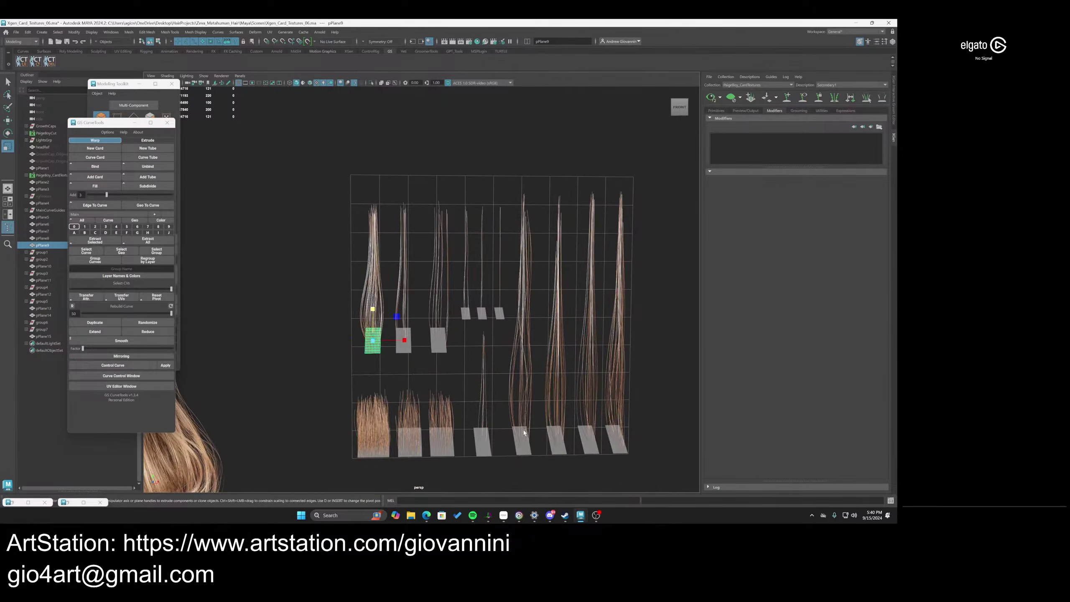
pyautogui.click(839, 85)
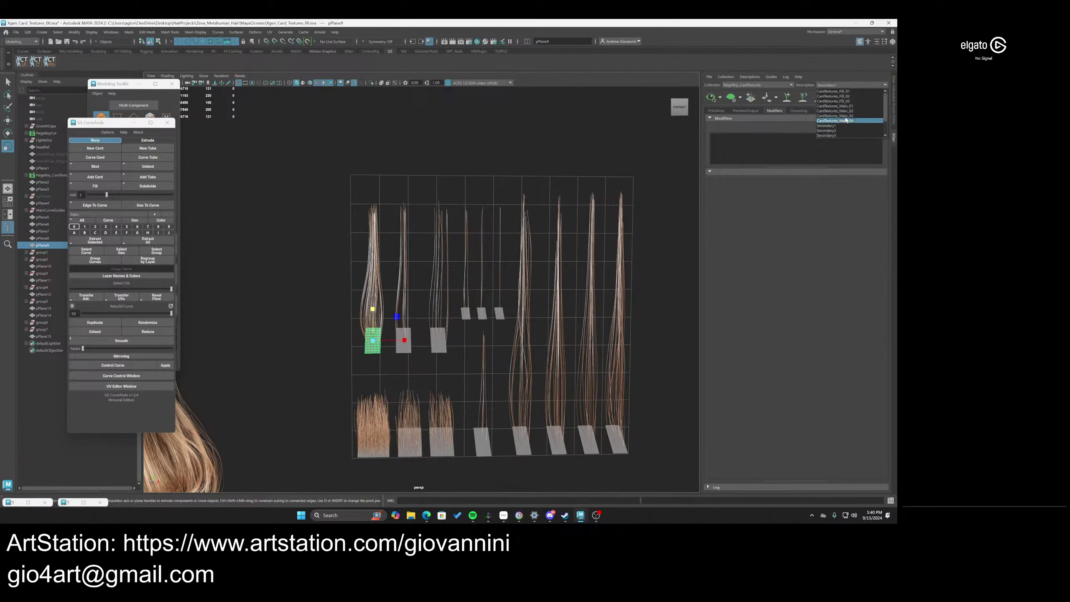
pyautogui.click(847, 106)
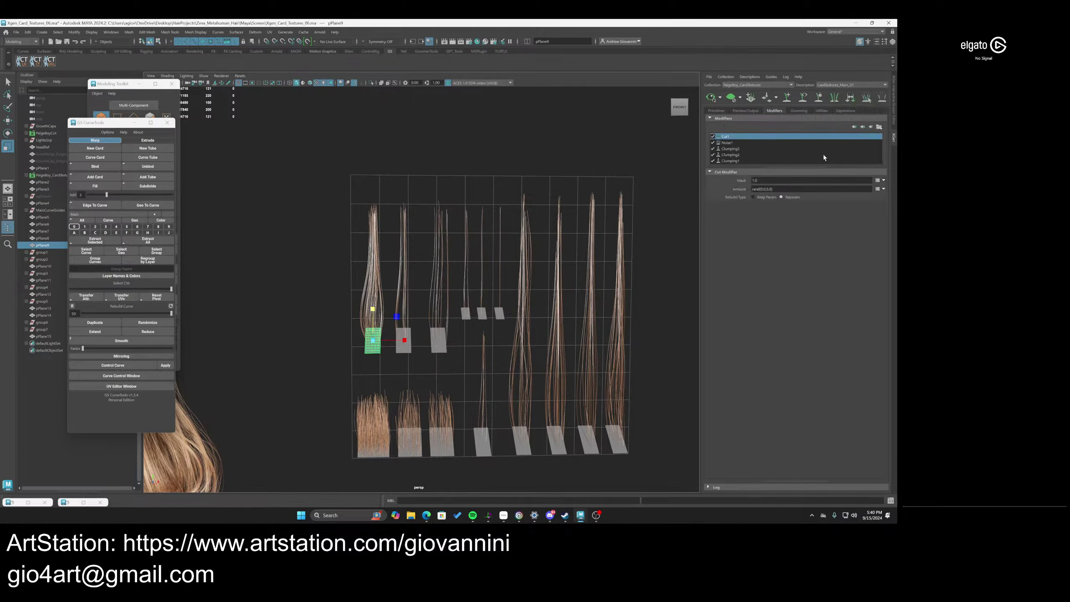
pyautogui.click(731, 161)
pyautogui.click(879, 127)
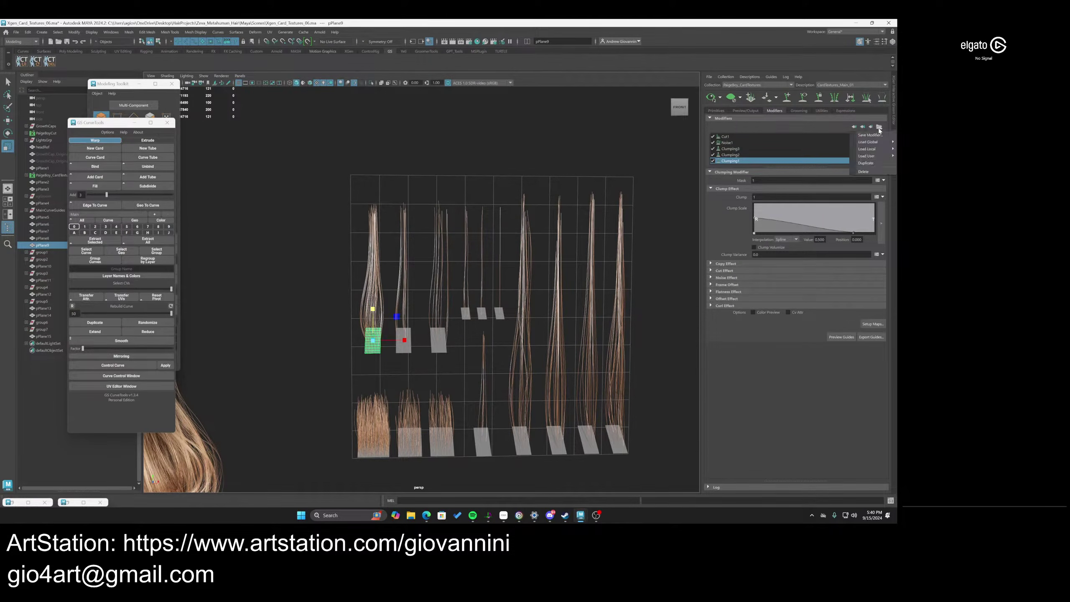
pyautogui.click(869, 135)
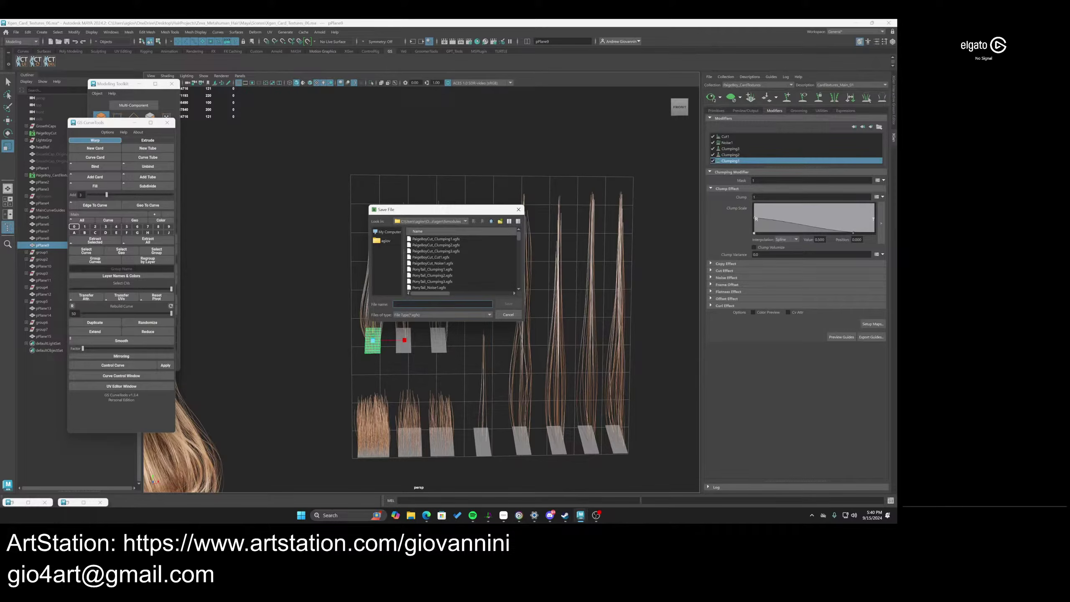
pyautogui.write('PaigeBoyCardTextures_Clumping1')
pyautogui.moveTo(450, 304); pyautogui.dragTo(393, 304)
pyautogui.moveTo(393, 304)
pyautogui.mouseDown()
pyautogui.moveTo(451, 304)
pyautogui.moveTo(390, 304)
pyautogui.mouseUp()
pyautogui.hotkey('ctrl', 'c')
pyautogui.click(517, 307)
# Save the Clumping2 modifier of the main description as the preset file PaigeBoyCardTextures_Clumping2
pyautogui.click(821, 154)
pyautogui.click(878, 127)
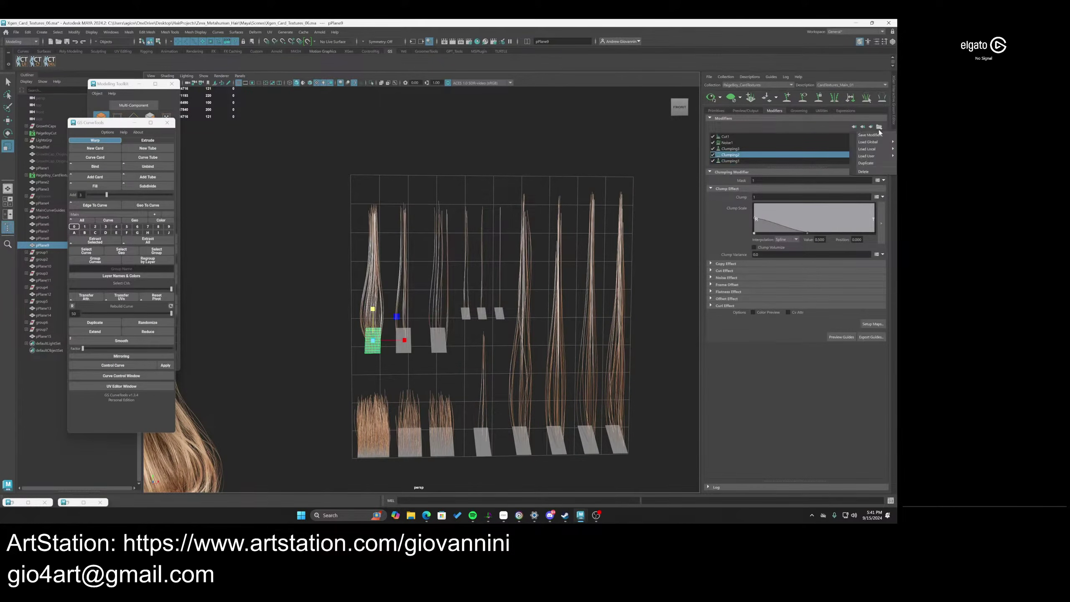
pyautogui.click(879, 134)
pyautogui.click(443, 305)
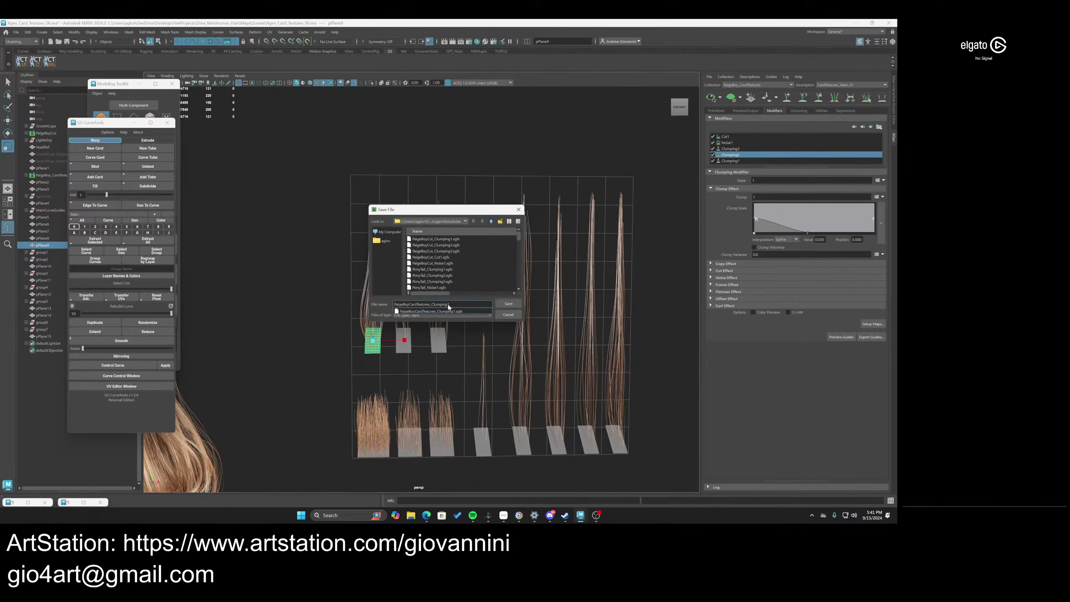
pyautogui.press('BackSpace')
pyautogui.write('2')
pyautogui.press('Return')
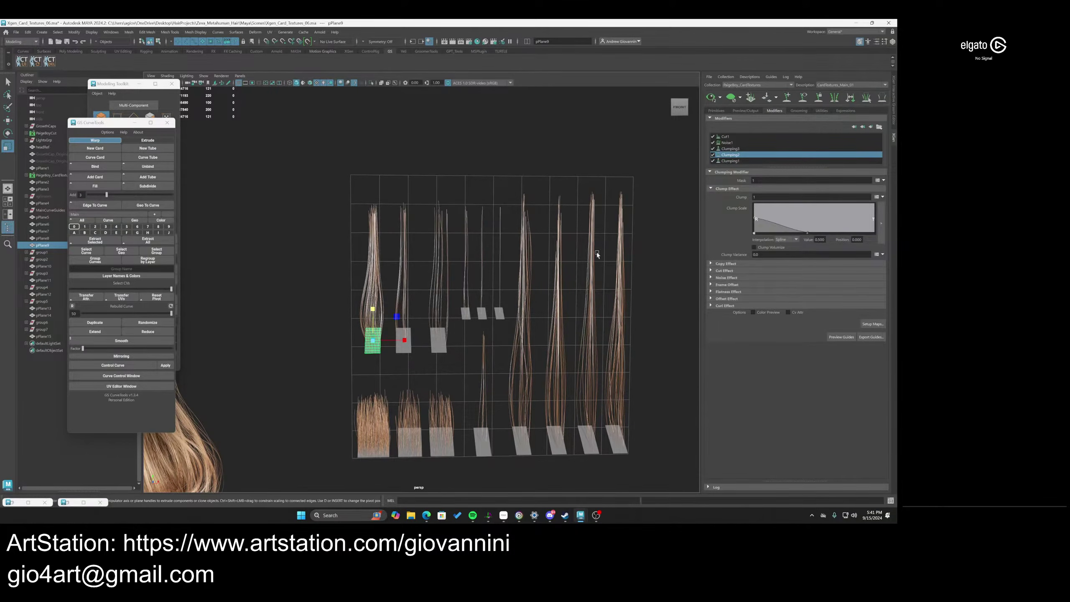
# Save the Clumping3 modifier of the main description as the preset file PaigeBoyCardTextures_Clumping3
pyautogui.click(744, 148)
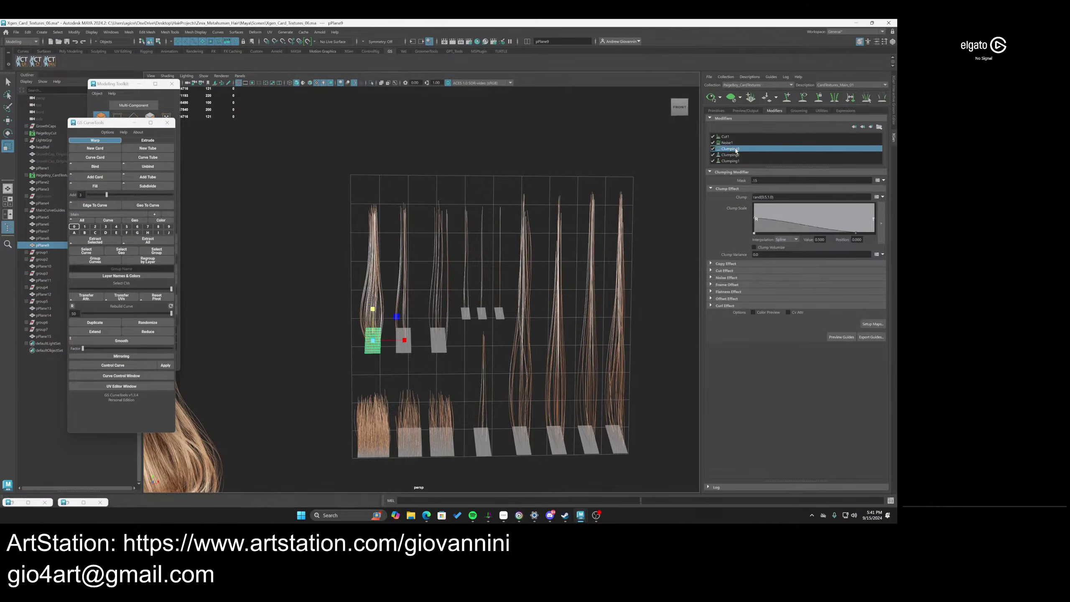
pyautogui.click(879, 127)
pyautogui.click(879, 134)
pyautogui.hotkey('ctrl', 'v')
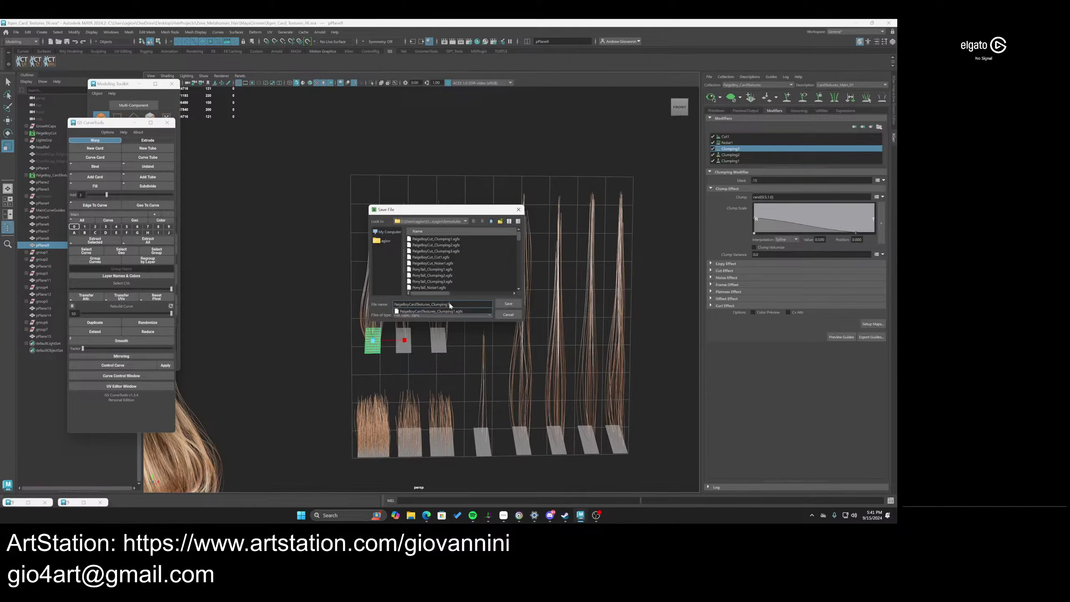
pyautogui.press('BackSpace')
pyautogui.write('3')
pyautogui.press('Return')
# Save the Noise1 modifier of the main description as the preset file PaigeBoyCardTextures_Noise1
pyautogui.click(734, 143)
pyautogui.rightClick(734, 143)
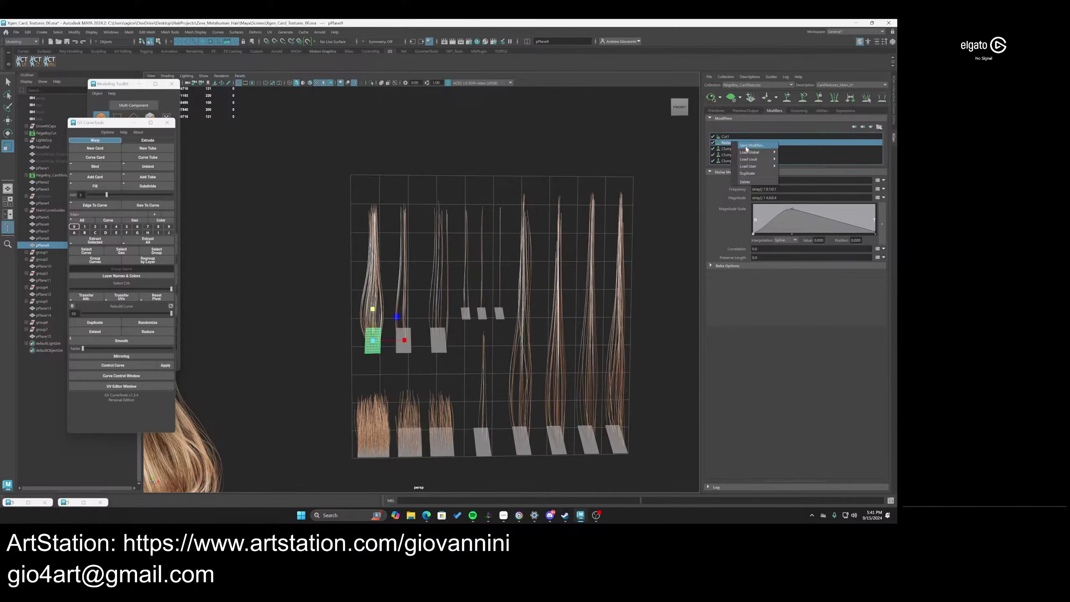
pyautogui.click(747, 149)
pyautogui.write('PaigeBoyCardTextures_')
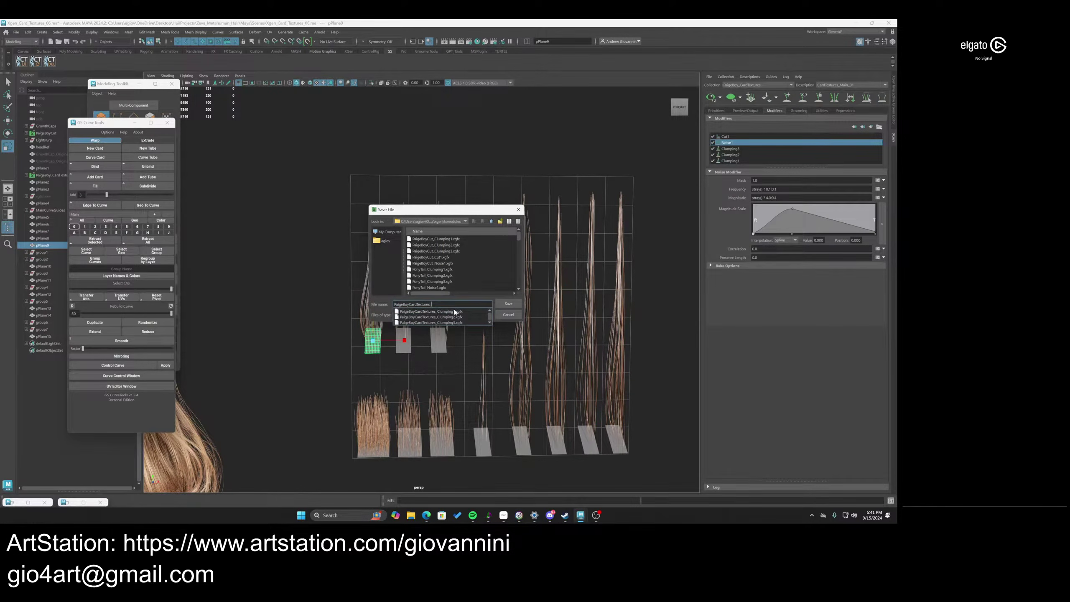
pyautogui.write('CNoise1')
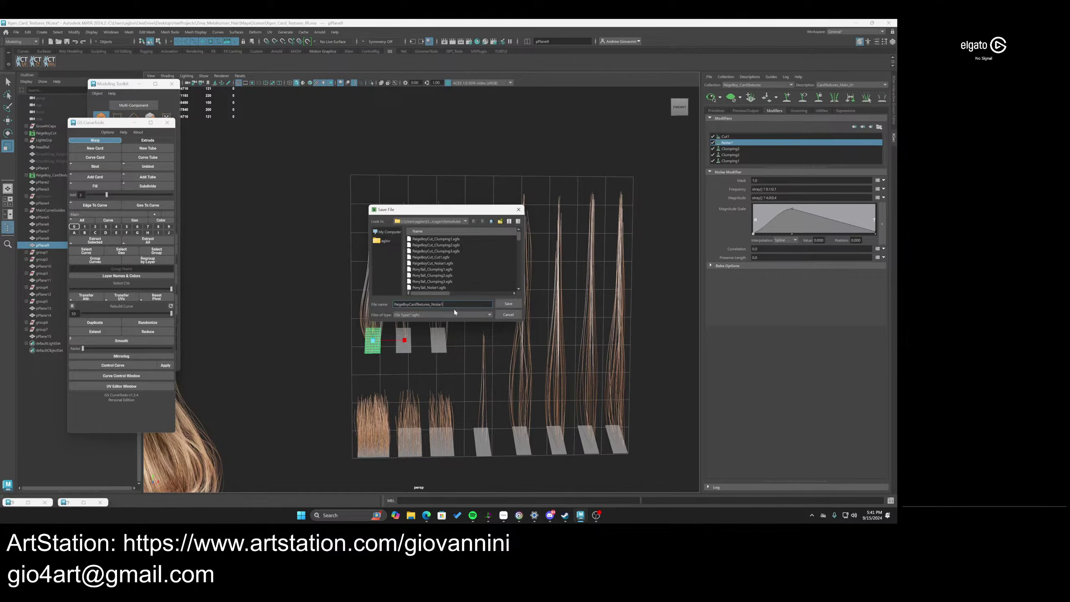
pyautogui.click(510, 304)
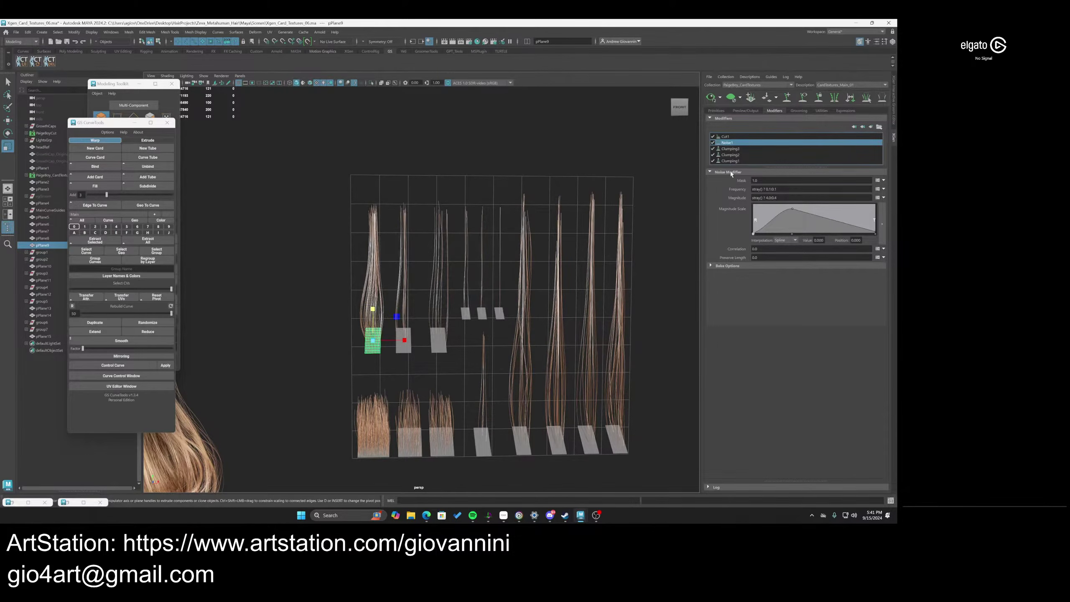
# Save the Cut1 modifier as the preset file PaigeBoyCardTextures_Cut1, and clear the plane selection
pyautogui.click(731, 137)
pyautogui.rightClick(731, 137)
pyautogui.click(751, 142)
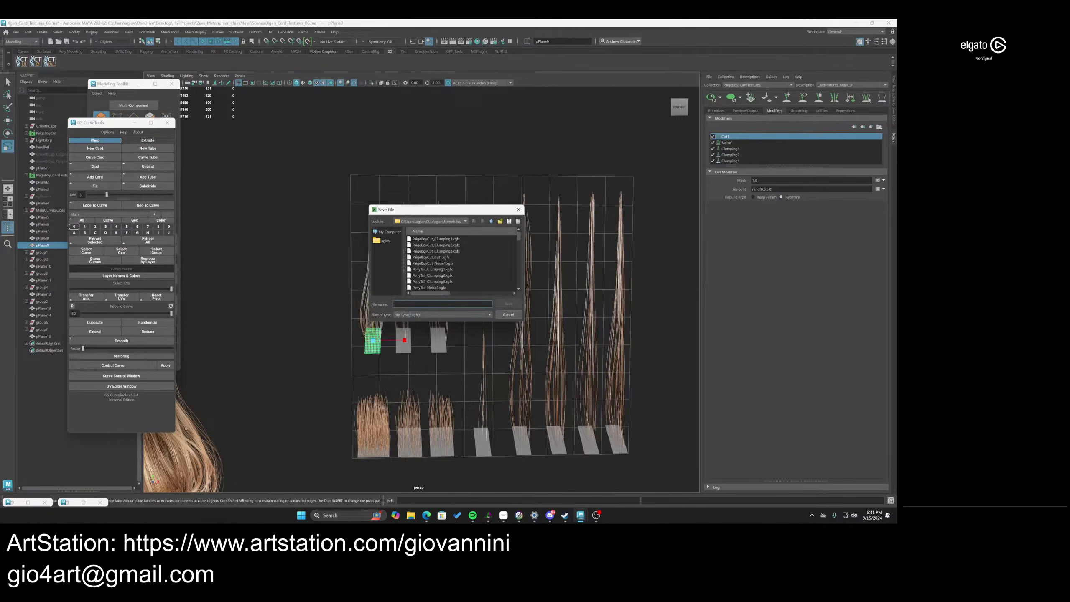
pyautogui.hotkey('ctrl', 'v')
pyautogui.press('BackSpace')
pyautogui.press('BackSpace')
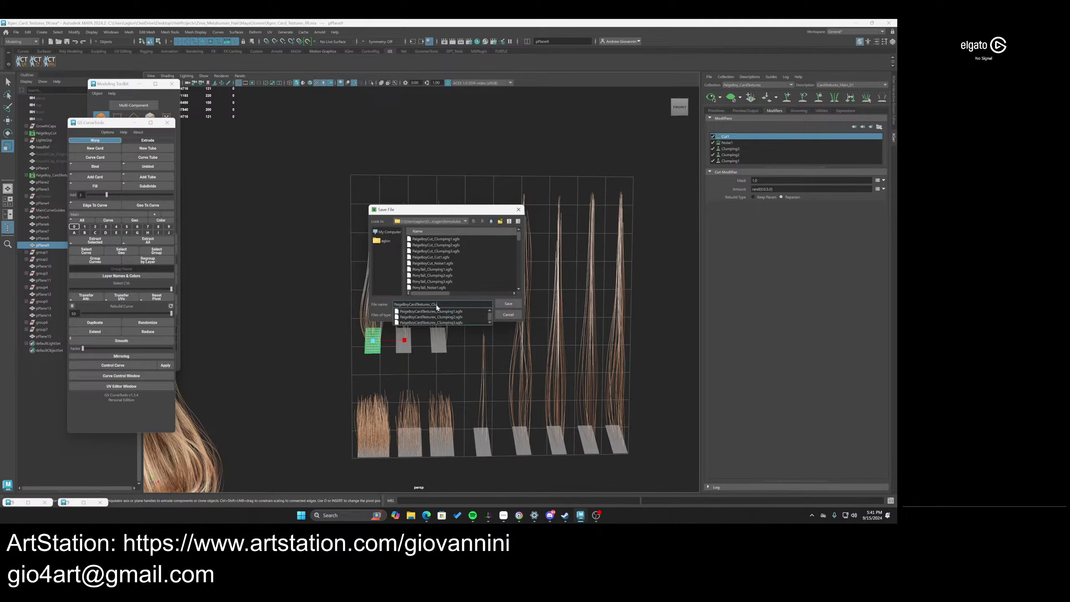
pyautogui.write('ut1')
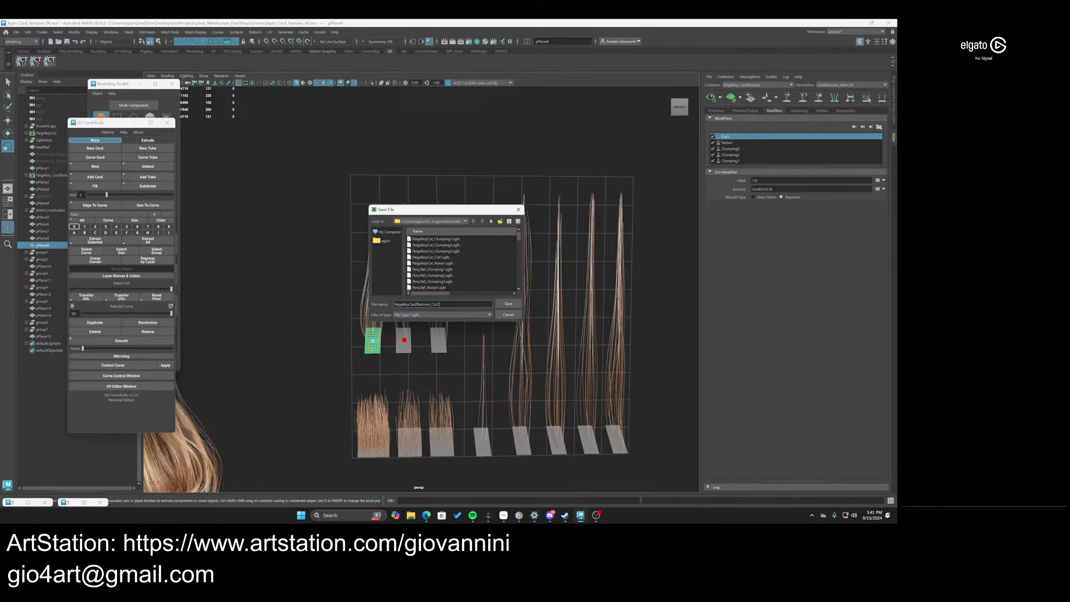
pyautogui.click(510, 304)
pyautogui.click(427, 378)
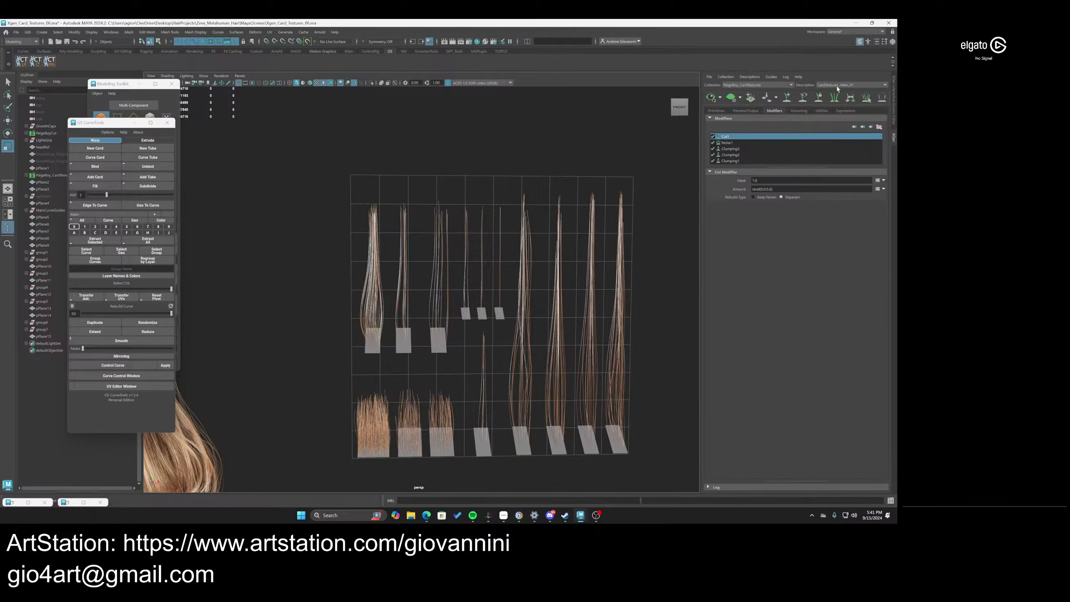
# Switch back to the Secondary1 description and toggle the automatic preview update
pyautogui.click(851, 85)
pyautogui.click(843, 126)
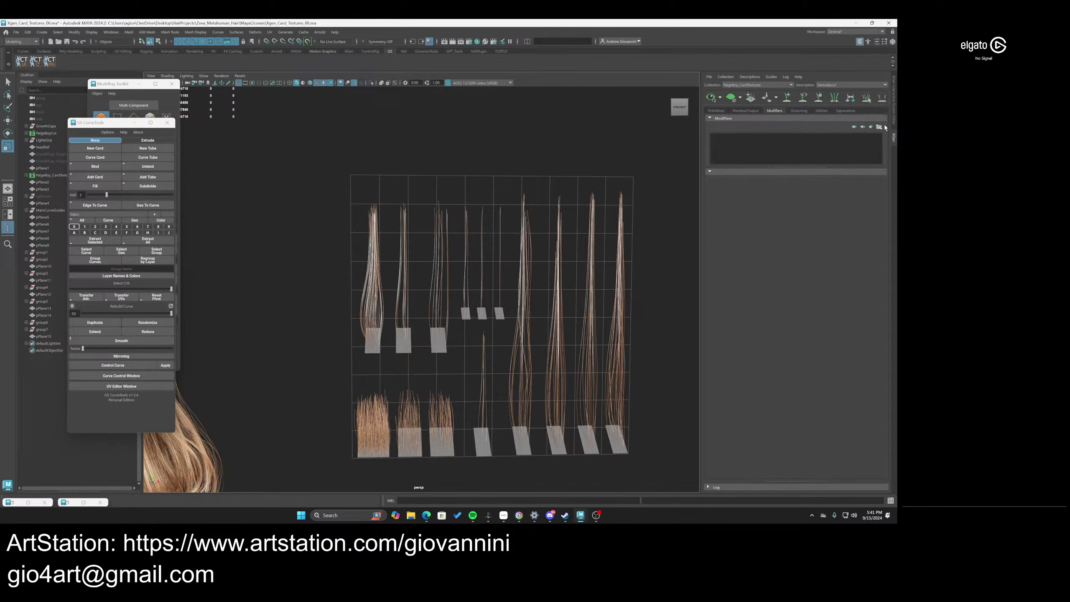
pyautogui.click(719, 98)
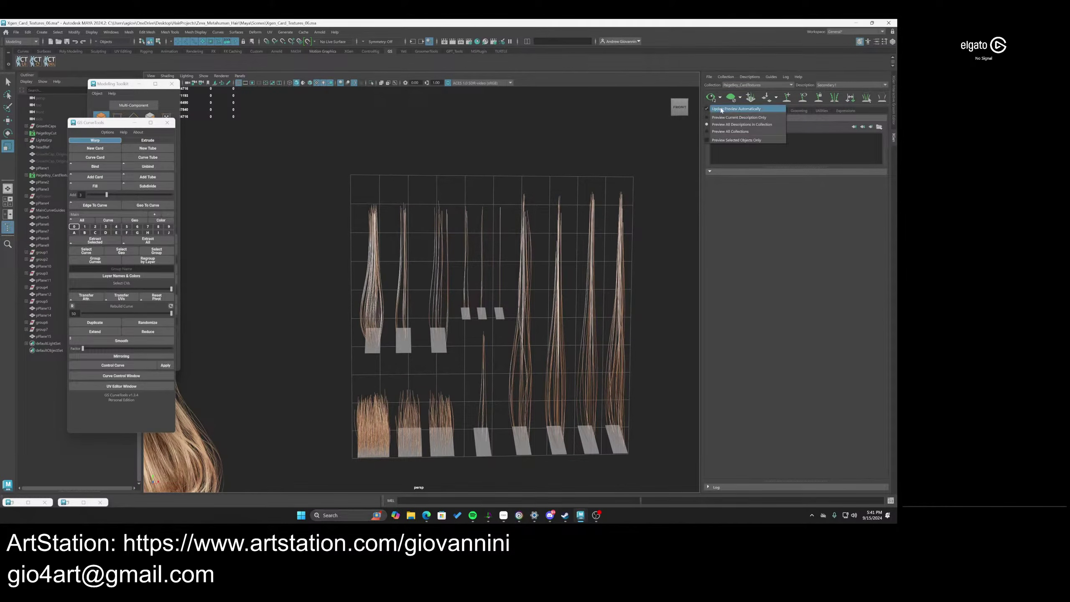
pyautogui.click(721, 108)
# Load the saved user preset PaigeBoyCardTextures_Clumping1 as the first modifier of Secondary1
pyautogui.click(879, 127)
pyautogui.moveTo(872, 156)
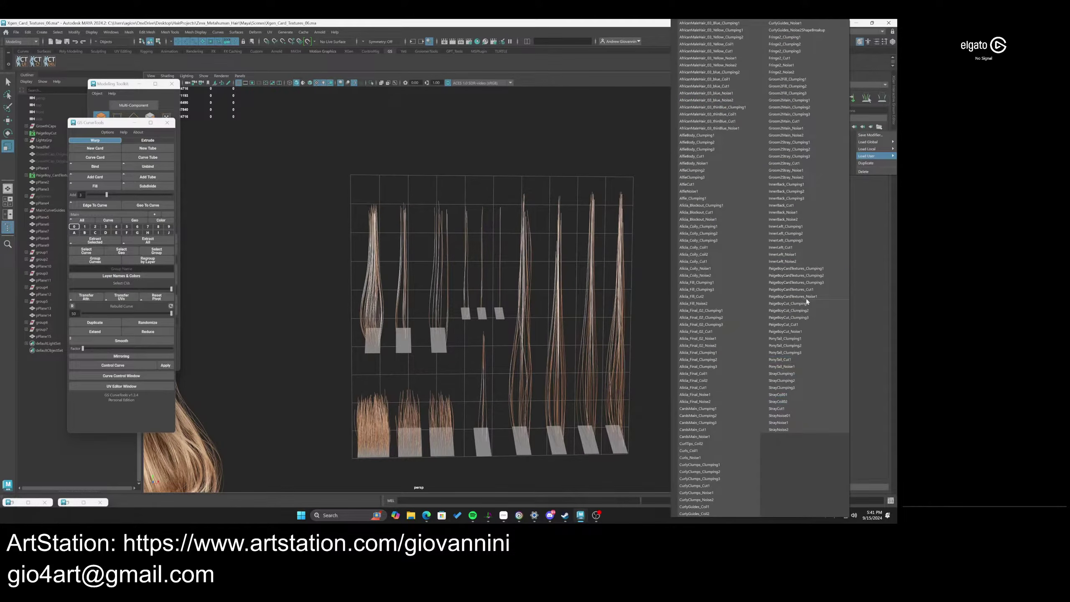
pyautogui.click(801, 269)
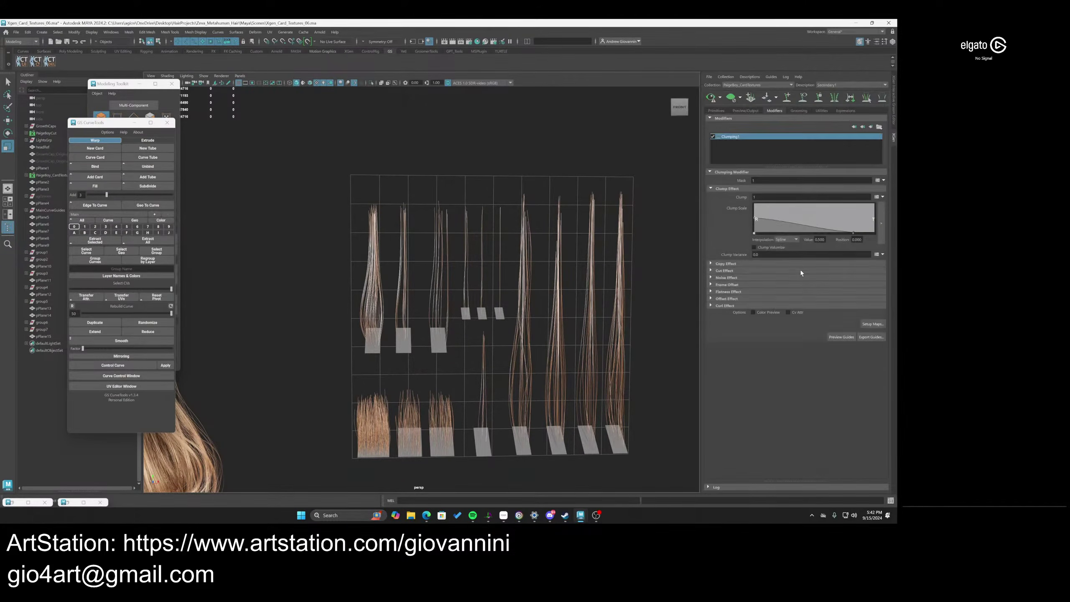
pyautogui.click(877, 128)
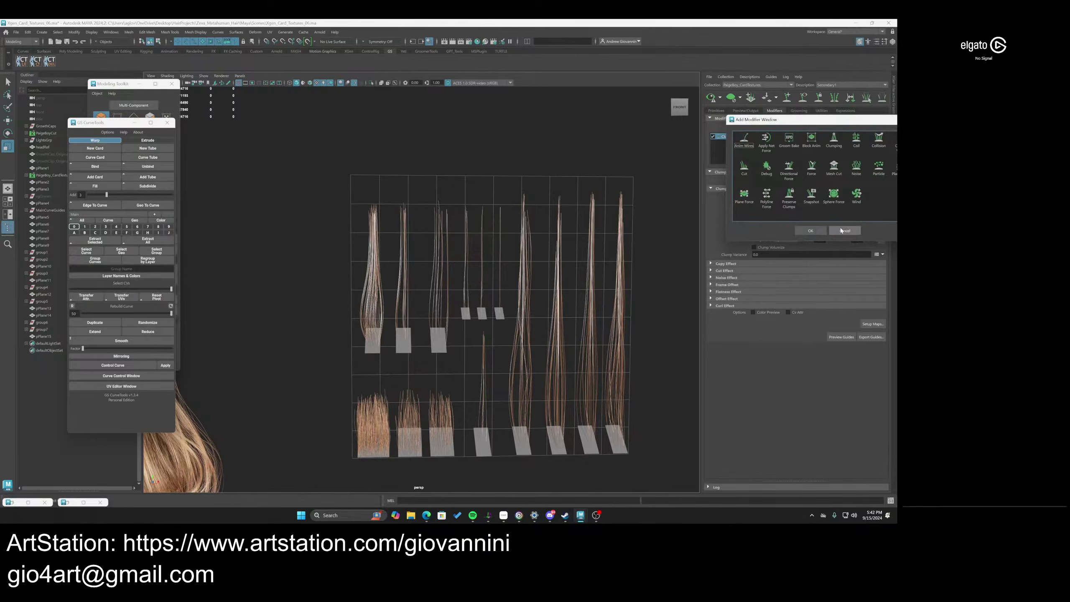
pyautogui.click(841, 230)
# Load the saved PaigeBoyCardTextures Clumping2 and Clumping3 presets as further modifiers on Secondary1
pyautogui.click(879, 126)
pyautogui.moveTo(867, 157)
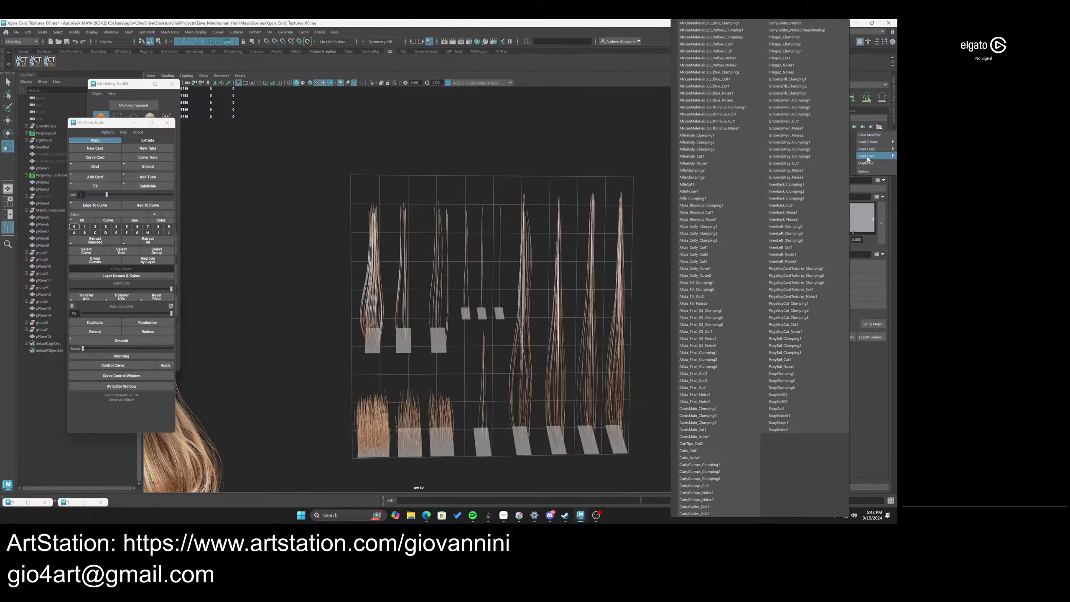
pyautogui.click(796, 275)
pyautogui.click(879, 127)
pyautogui.moveTo(867, 156)
pyautogui.click(797, 318)
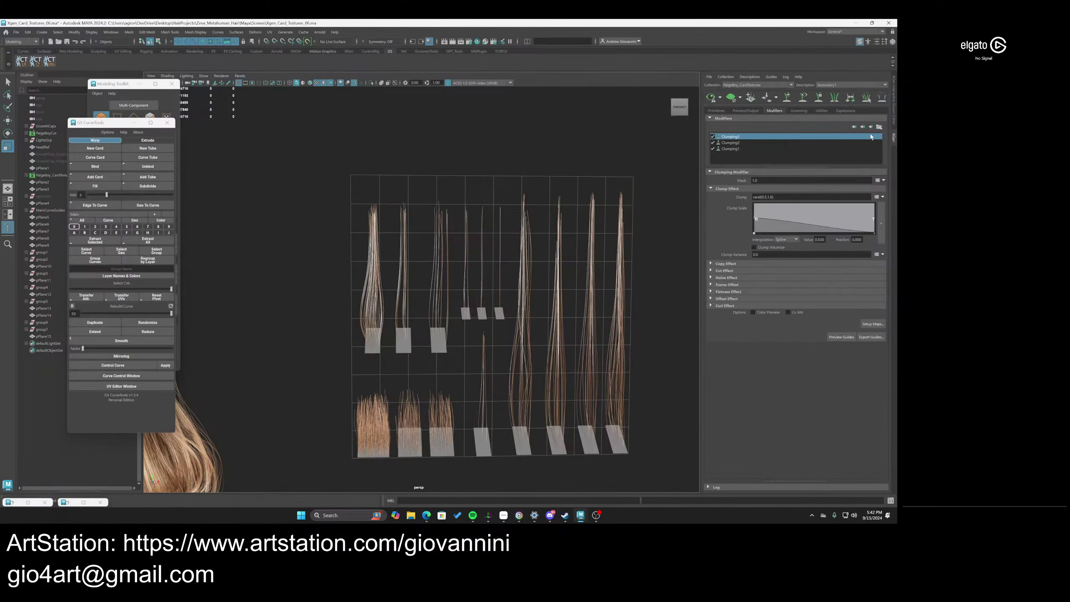
# Load the saved PaigeBoyCardTextures_Noise1 and PaigeBoyCardTextures_Cut1 presets onto the Secondary1 description
pyautogui.click(879, 127)
pyautogui.moveTo(867, 156)
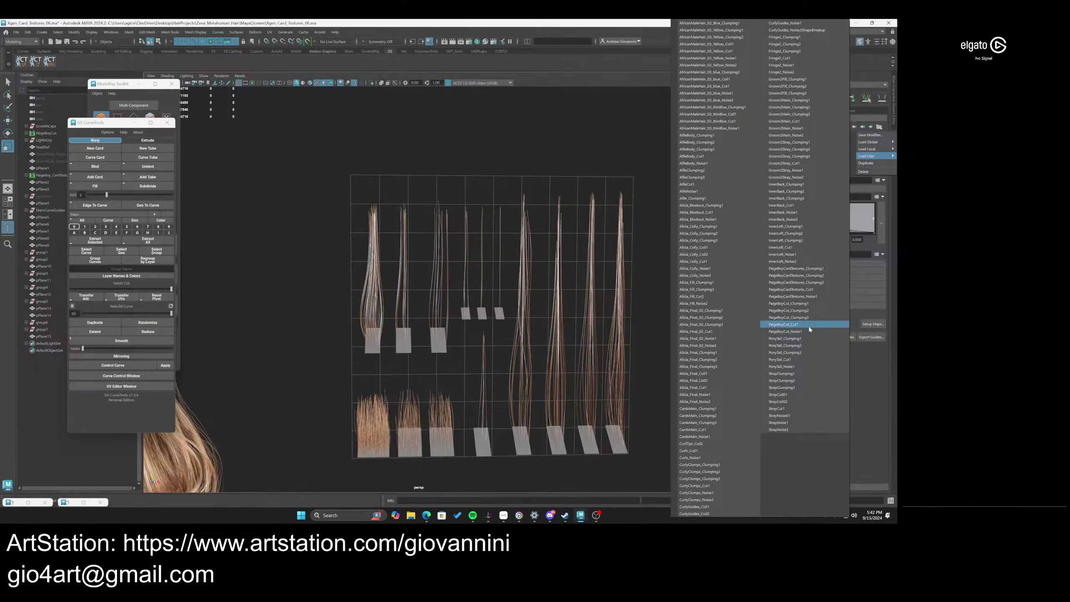
pyautogui.click(813, 297)
pyautogui.click(879, 127)
pyautogui.moveTo(872, 156)
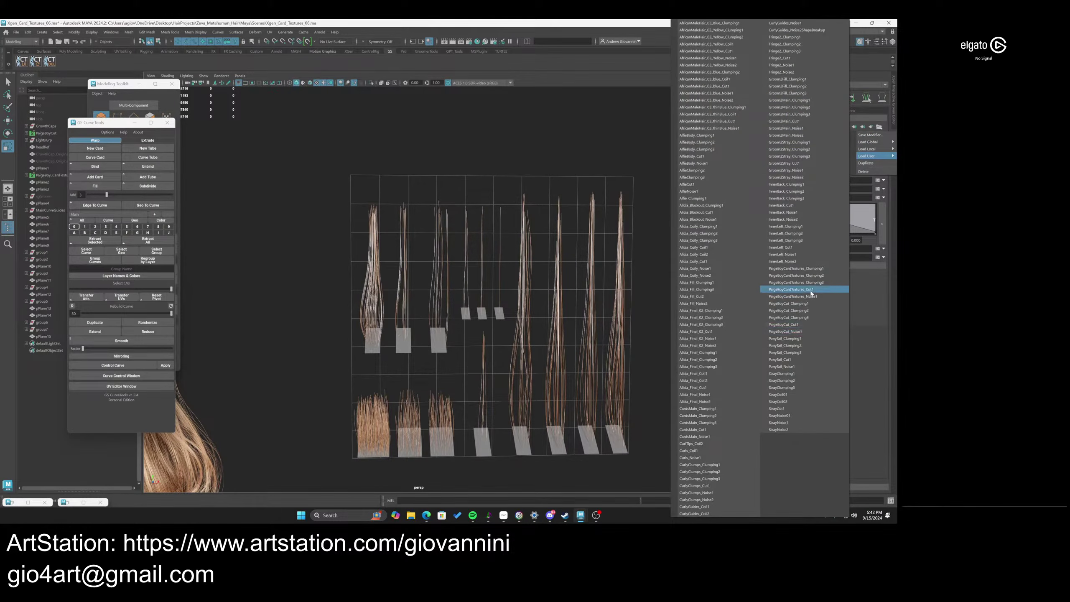
pyautogui.click(808, 324)
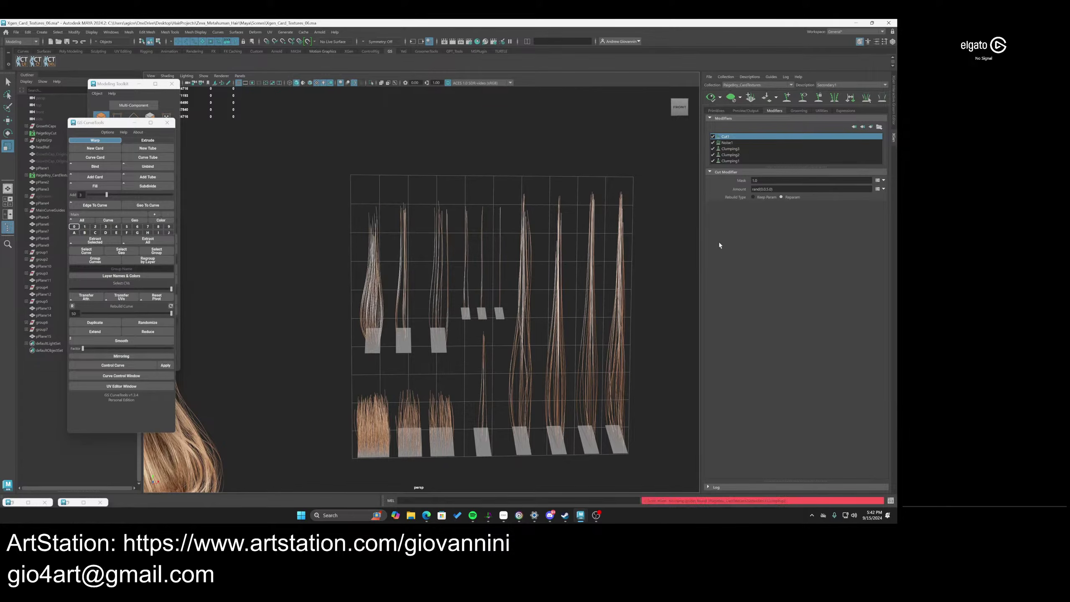
# Set up and save the clumping maps for the Clumping1 modifier of Secondary1
pyautogui.click(739, 161)
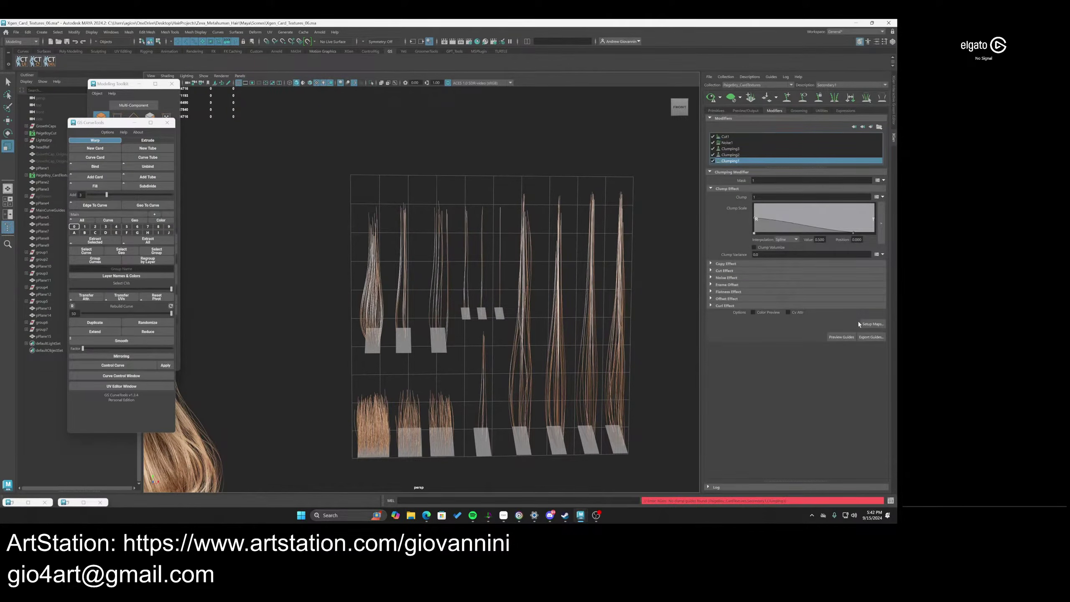
pyautogui.click(869, 324)
pyautogui.moveTo(461, 190); pyautogui.dragTo(268, 193)
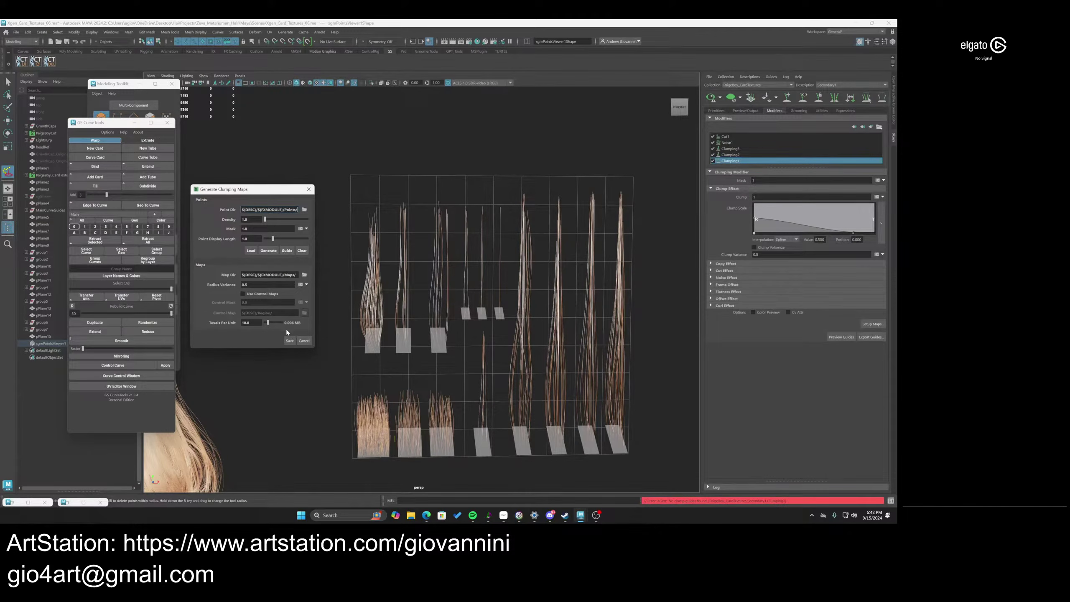
pyautogui.click(289, 340)
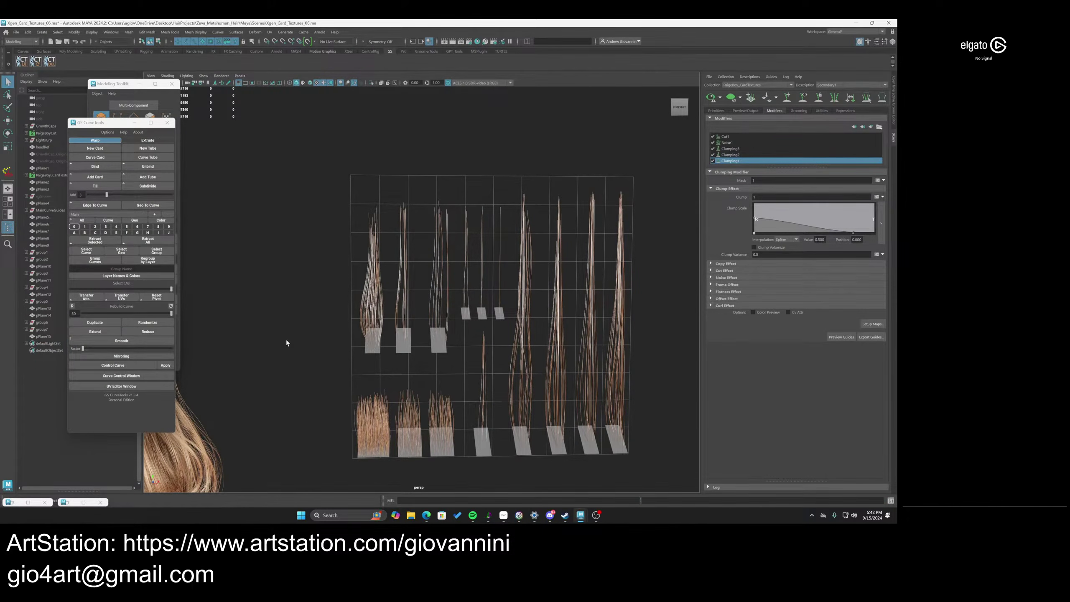
# Generate clump points and save the maps for the Clumping2 and Clumping3 modifiers of Secondary1
pyautogui.click(738, 155)
pyautogui.click(872, 323)
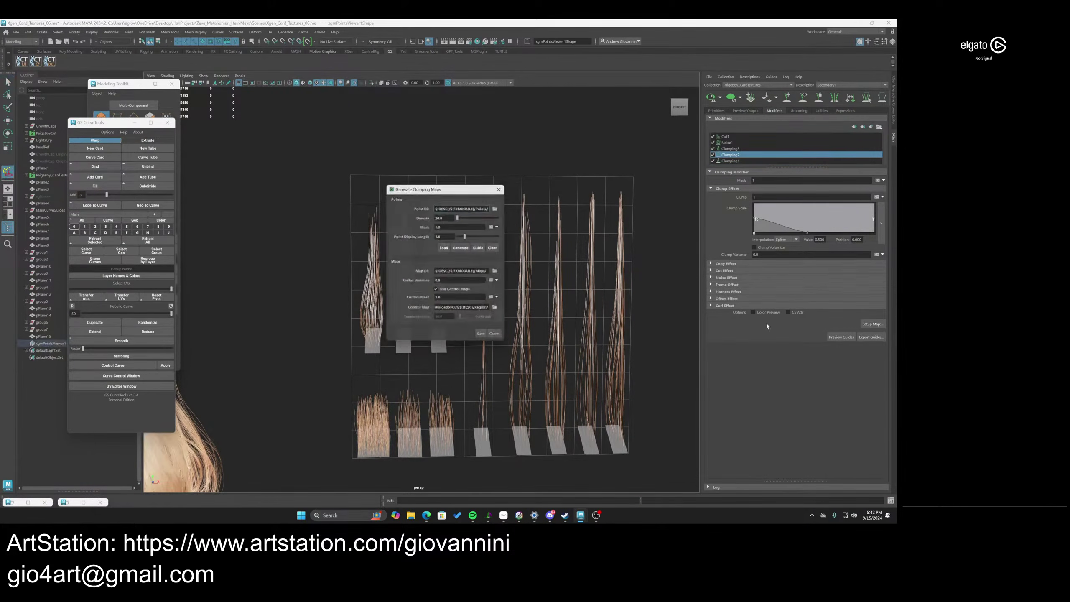
pyautogui.click(463, 248)
pyautogui.click(484, 338)
pyautogui.click(730, 149)
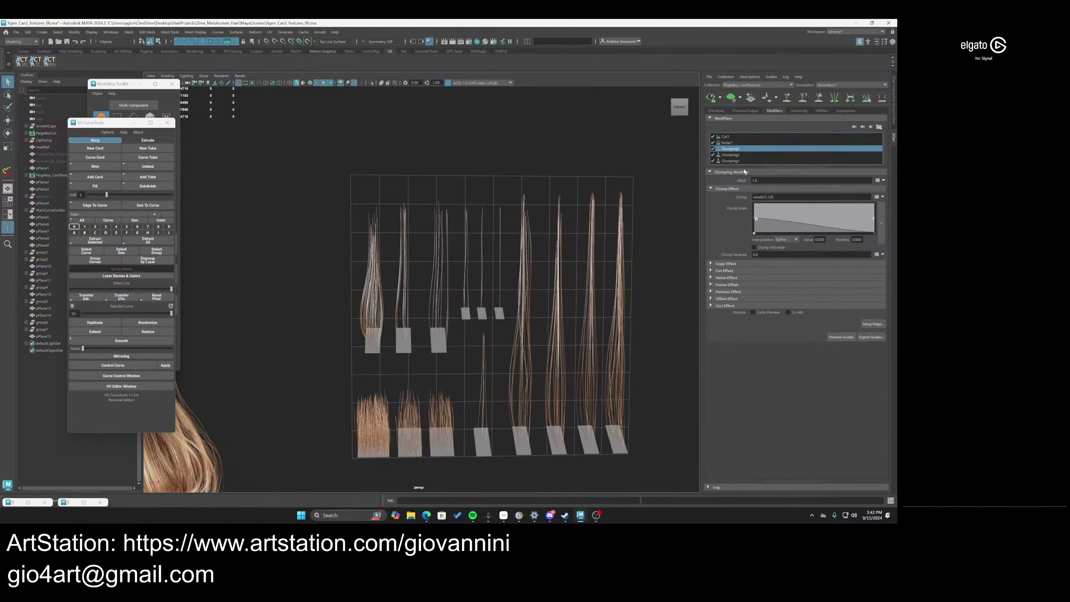
pyautogui.click(872, 323)
pyautogui.click(464, 248)
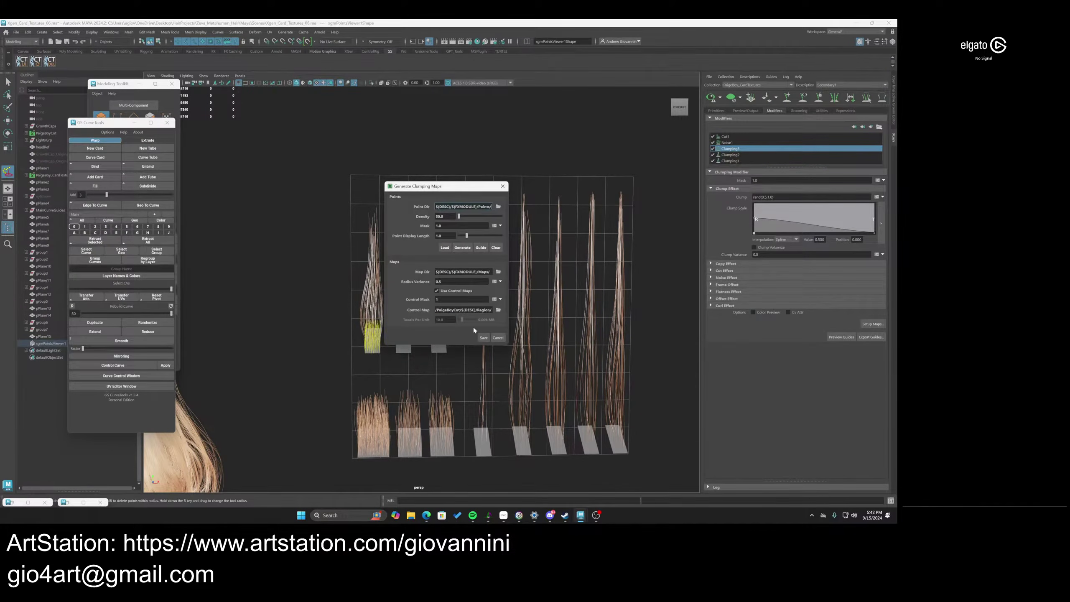
pyautogui.click(483, 337)
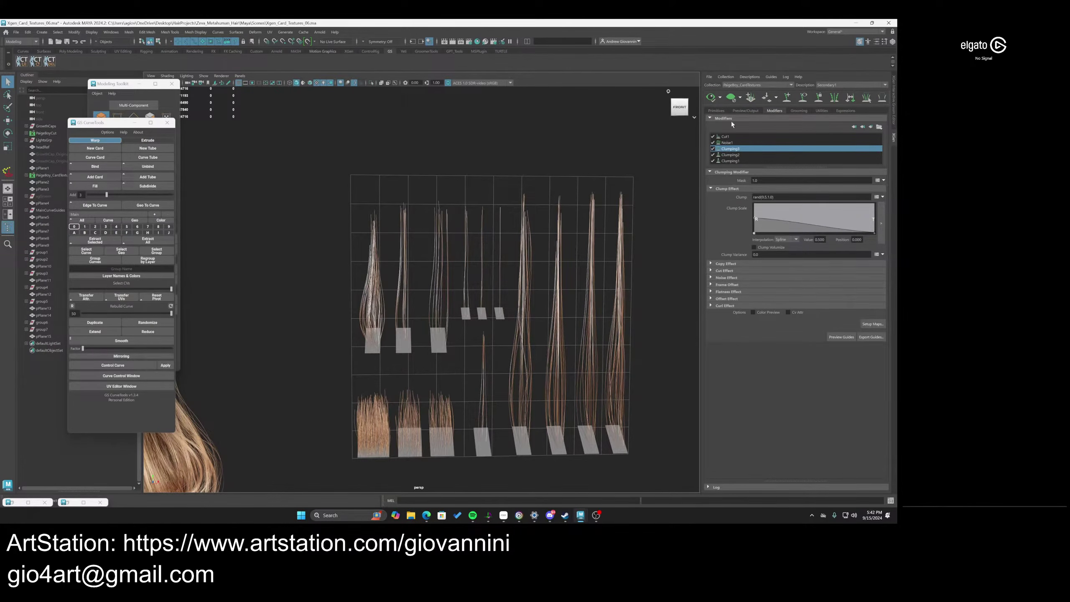
# Refresh the hair preview and compare the Secondary1 clump with the Cut1 modifier off and on
pyautogui.scroll(6, 446, 234)
pyautogui.keyDown('alt'); pyautogui.moveTo(332, 275); pyautogui.dragTo(466, 287, button='middle'); pyautogui.keyUp('alt')
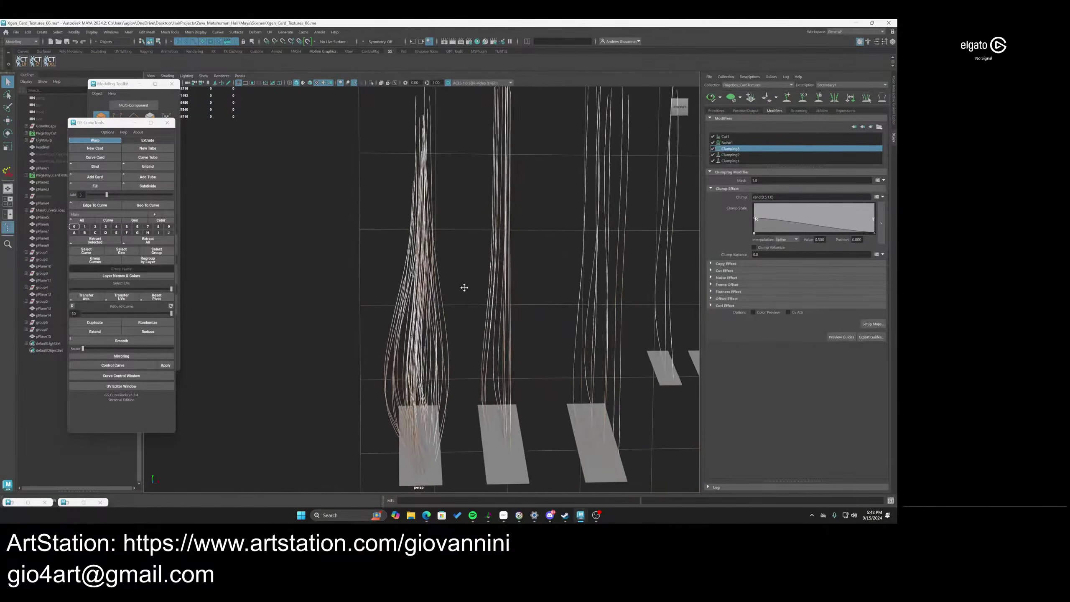
pyautogui.click(741, 111)
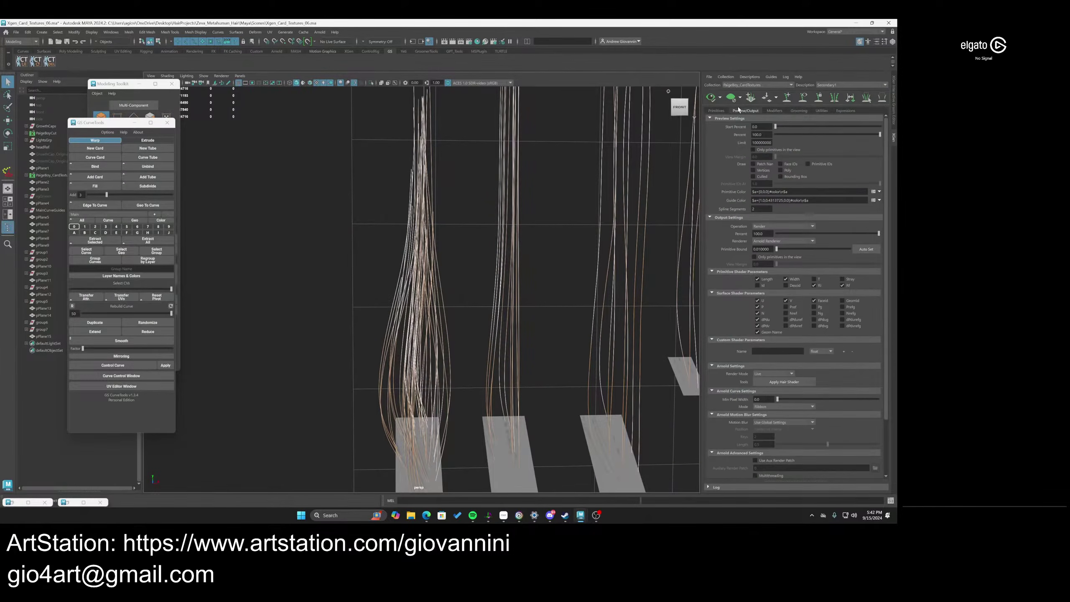
pyautogui.click(775, 110)
pyautogui.click(722, 137)
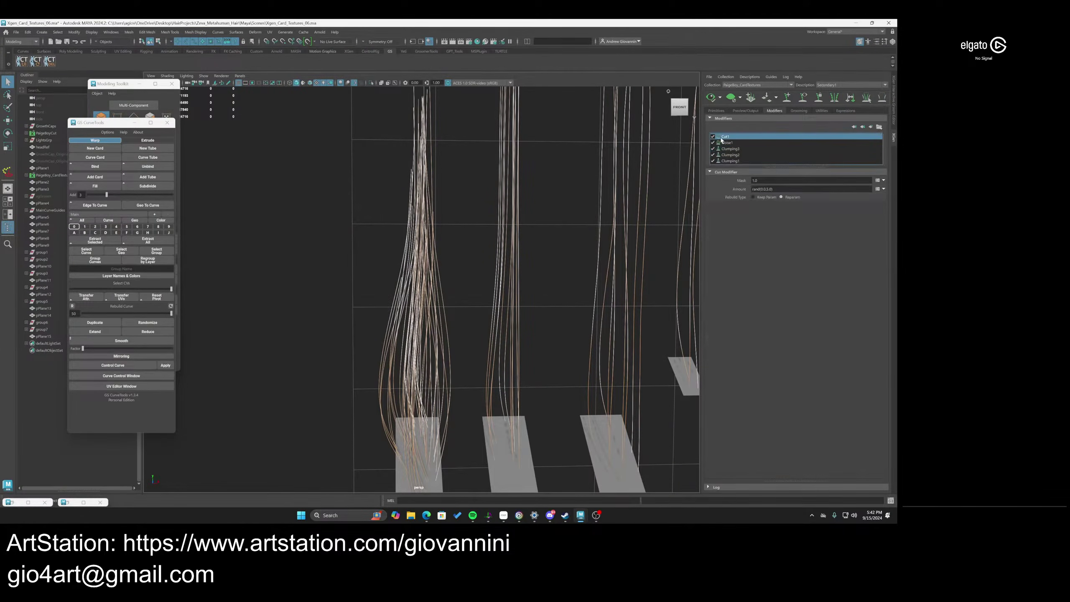
pyautogui.click(711, 97)
pyautogui.scroll(-2, 505, 266)
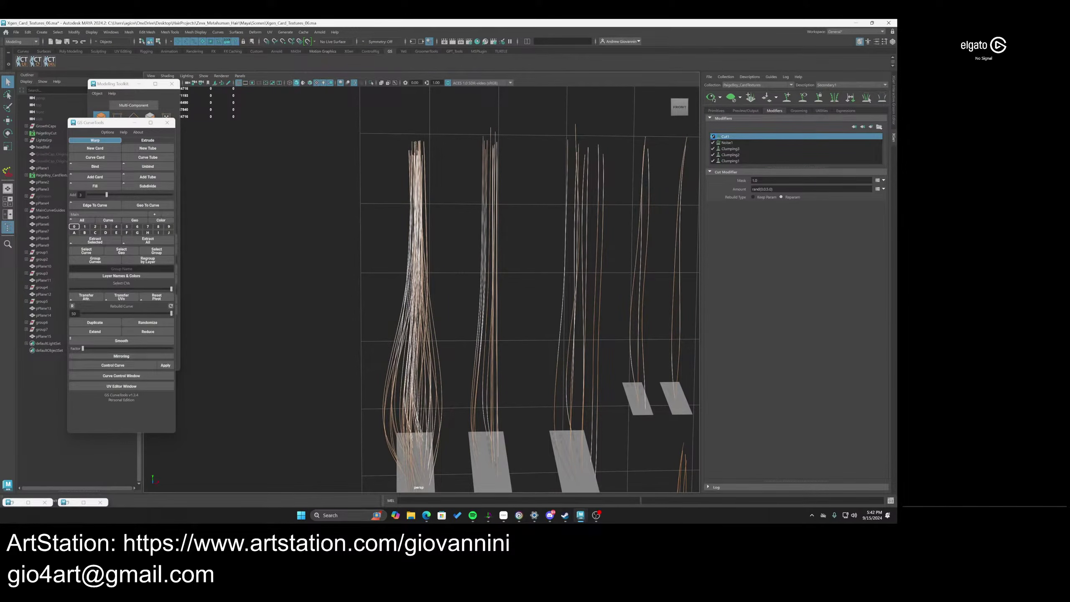
pyautogui.click(713, 136)
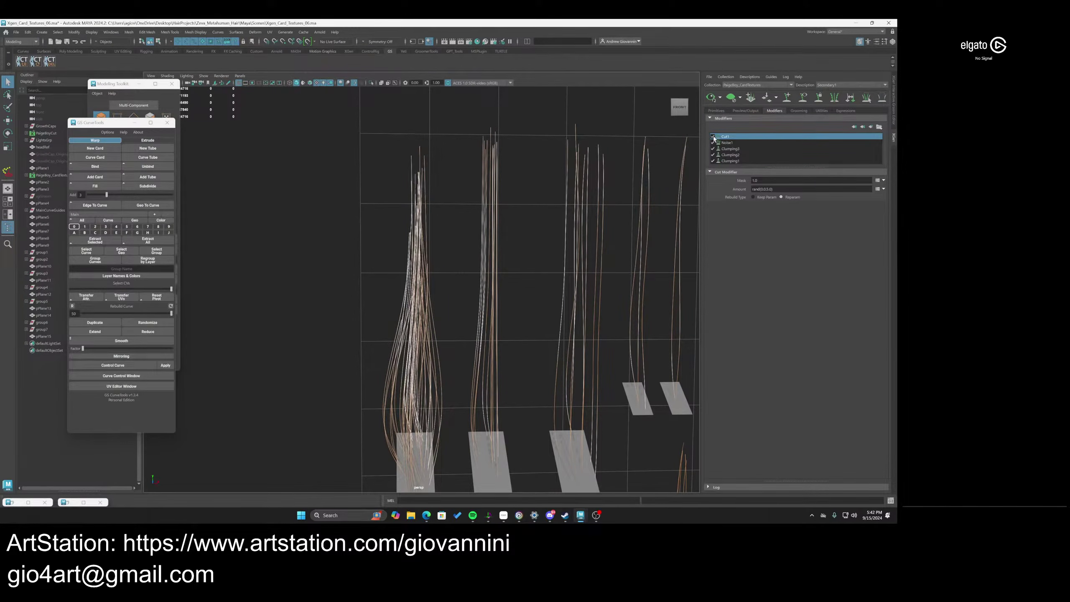
# Set the generator seed of Secondary1 to 0 to redistribute its strands
pyautogui.click(716, 111)
pyautogui.write('0')
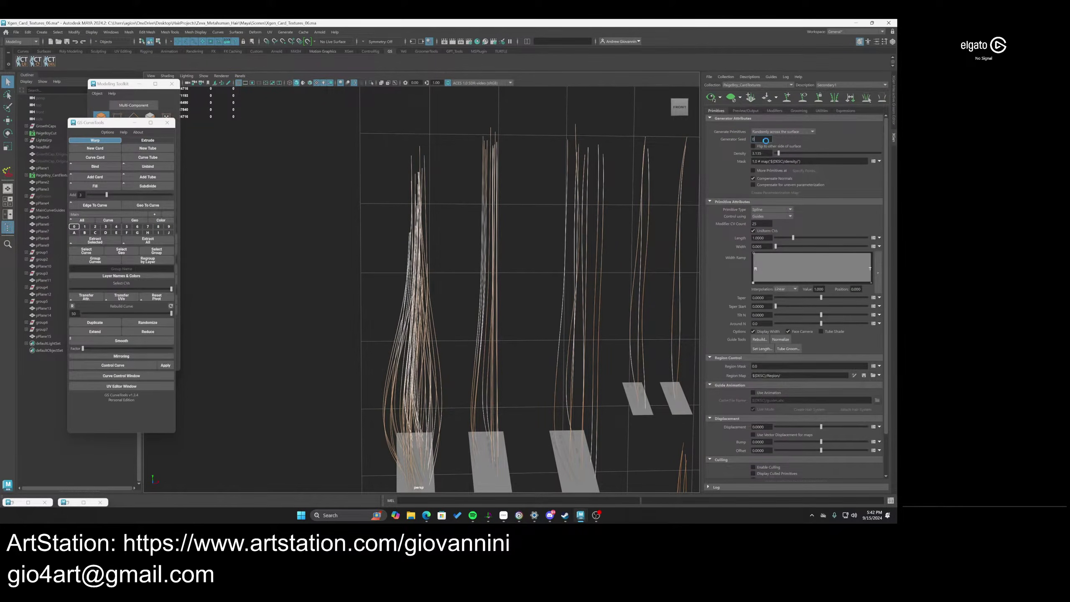
pyautogui.press('Return')
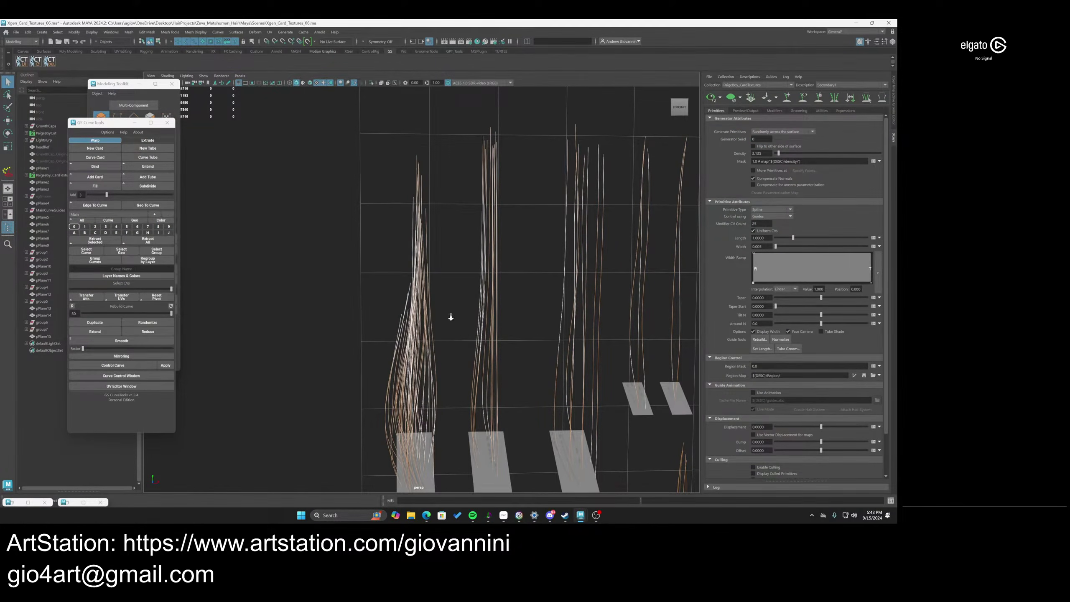
pyautogui.keyDown('alt'); pyautogui.moveTo(452, 312); pyautogui.dragTo(441, 328, button='right'); pyautogui.keyUp('alt')
# Try an upper limit of 1 for Cut1's random amount, then set the limit to 2
pyautogui.click(773, 110)
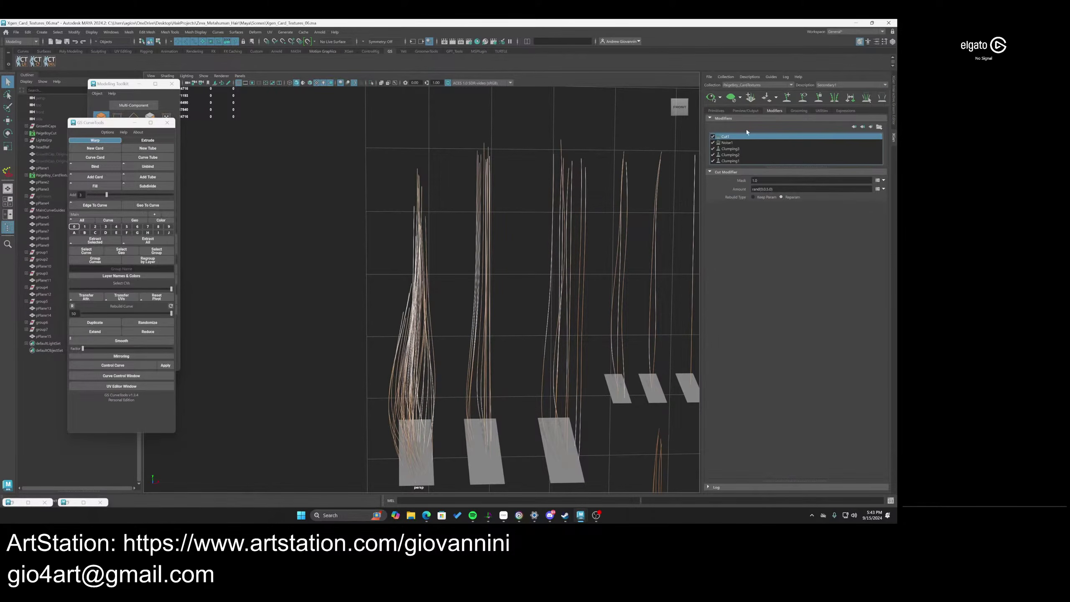
pyautogui.click(770, 189)
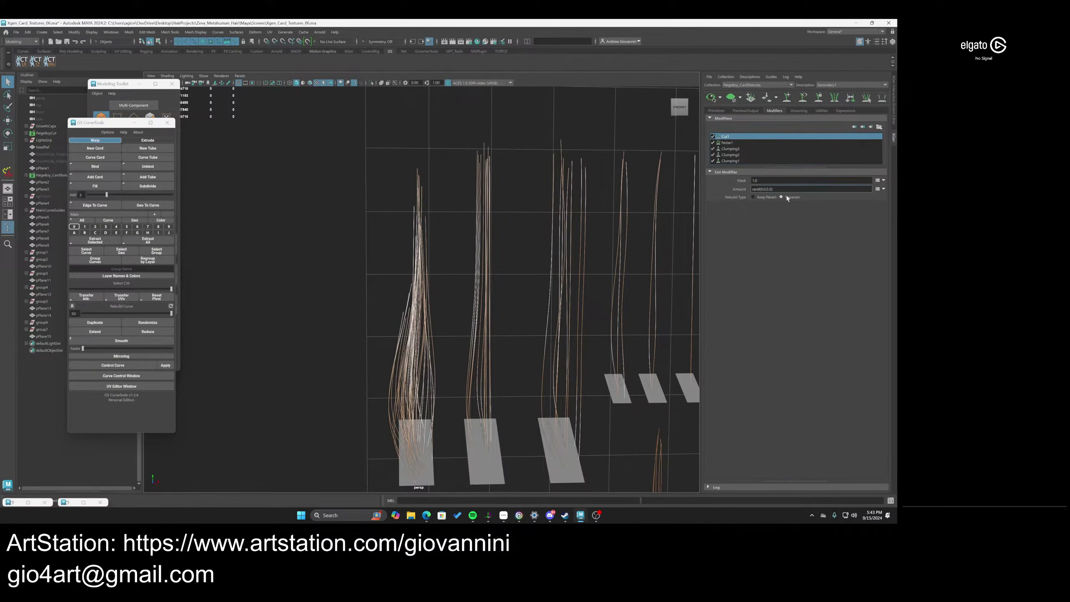
pyautogui.write('1')
pyautogui.press('Return')
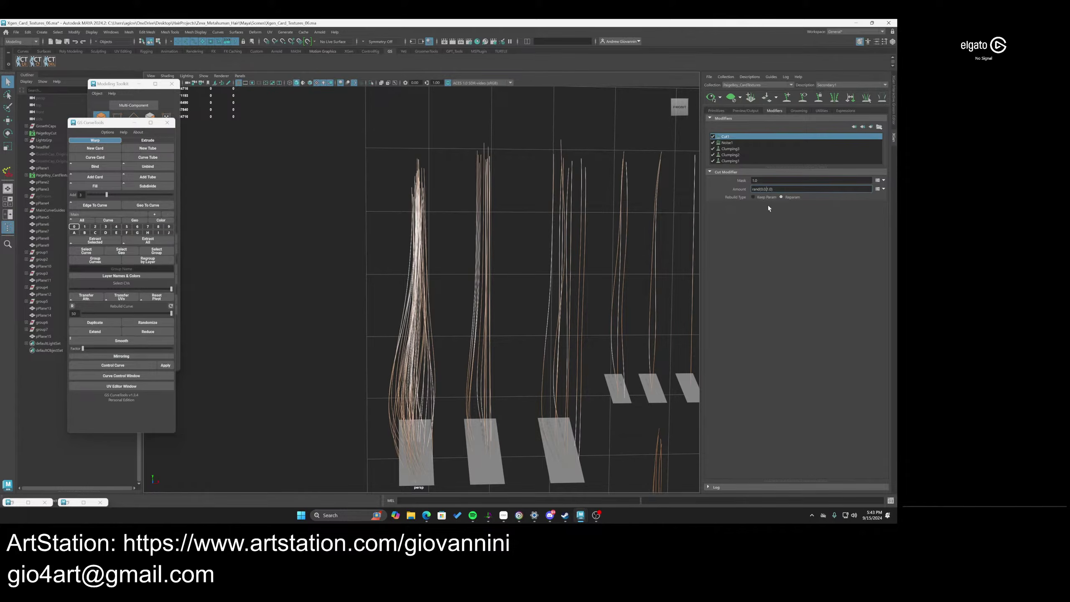
pyautogui.write('2')
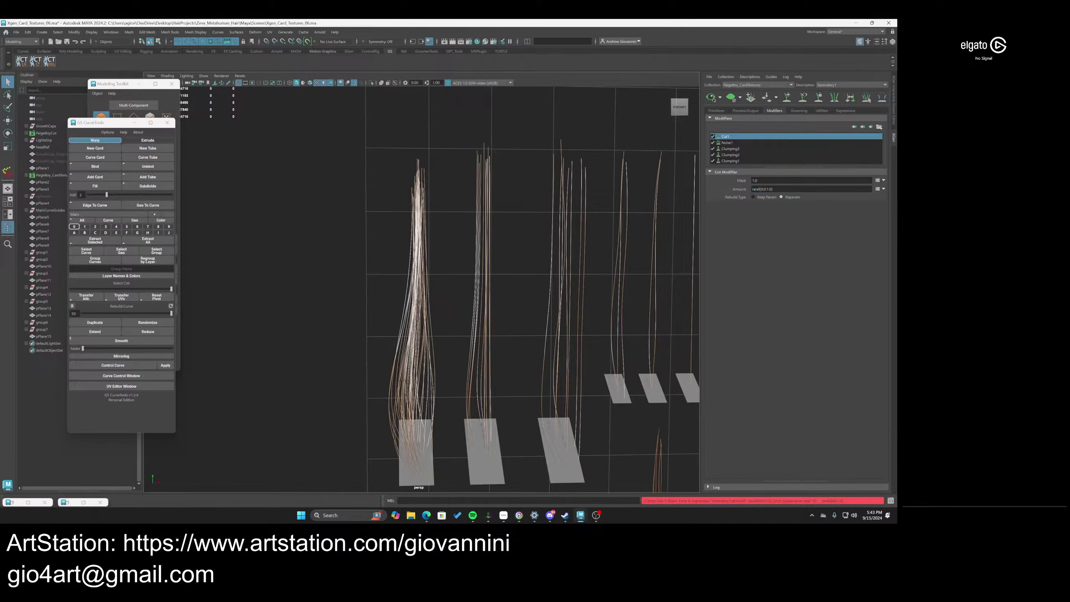
pyautogui.click(769, 189)
pyautogui.press('Return')
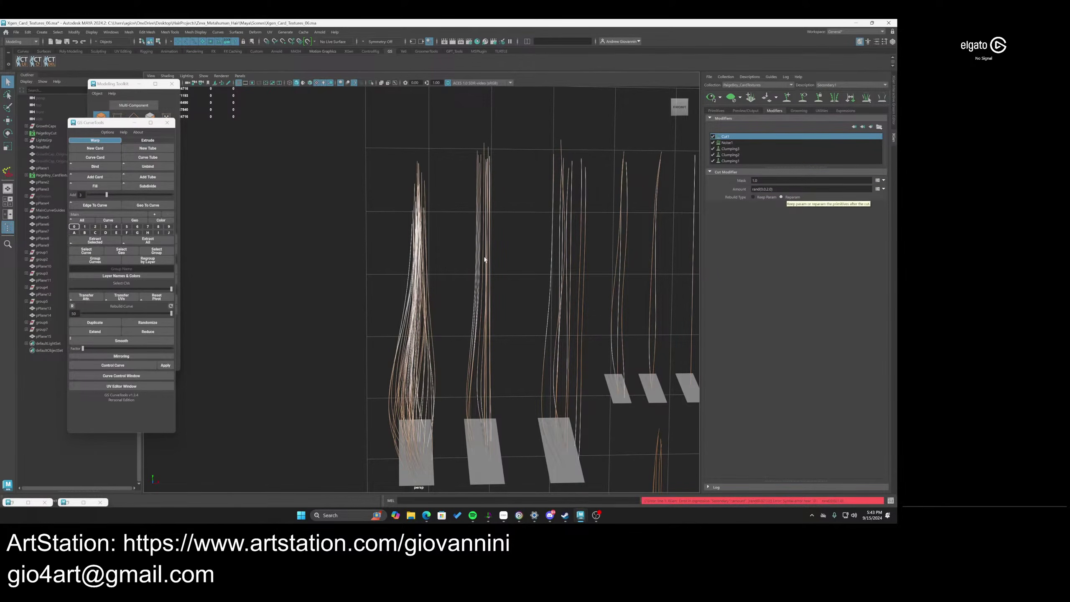
# Set the stray percentage of the Secondary1 description to 10
pyautogui.scroll(-2, 439, 272)
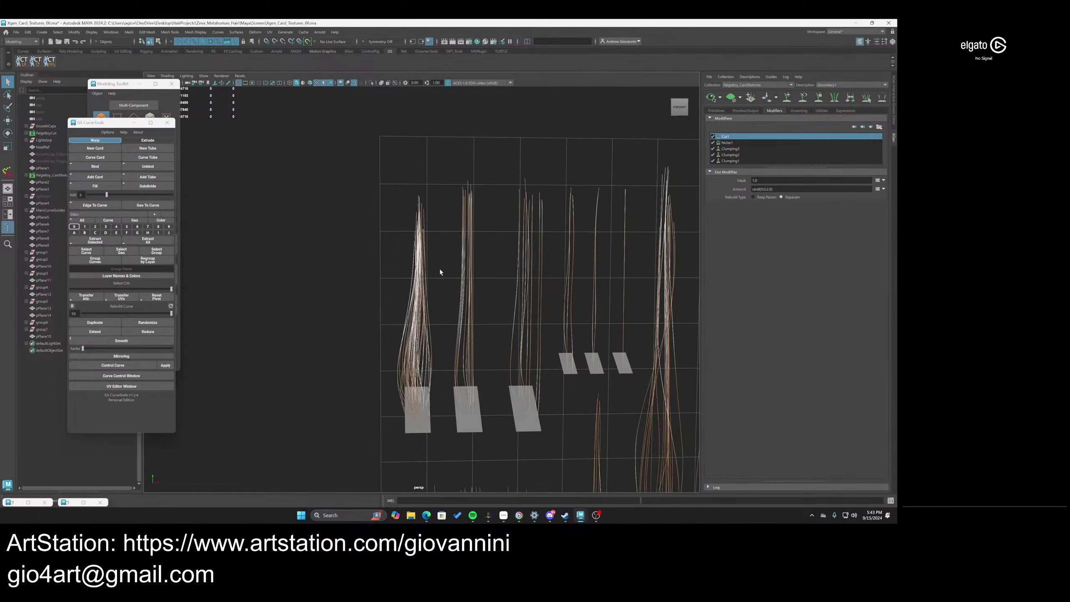
pyautogui.click(754, 78)
pyautogui.click(779, 126)
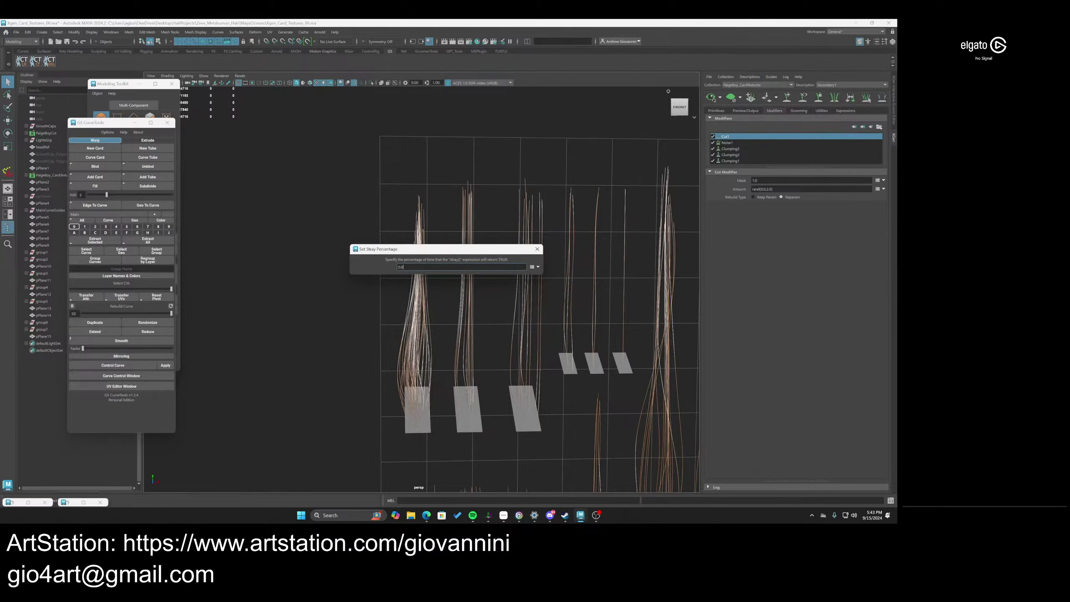
pyautogui.write('10')
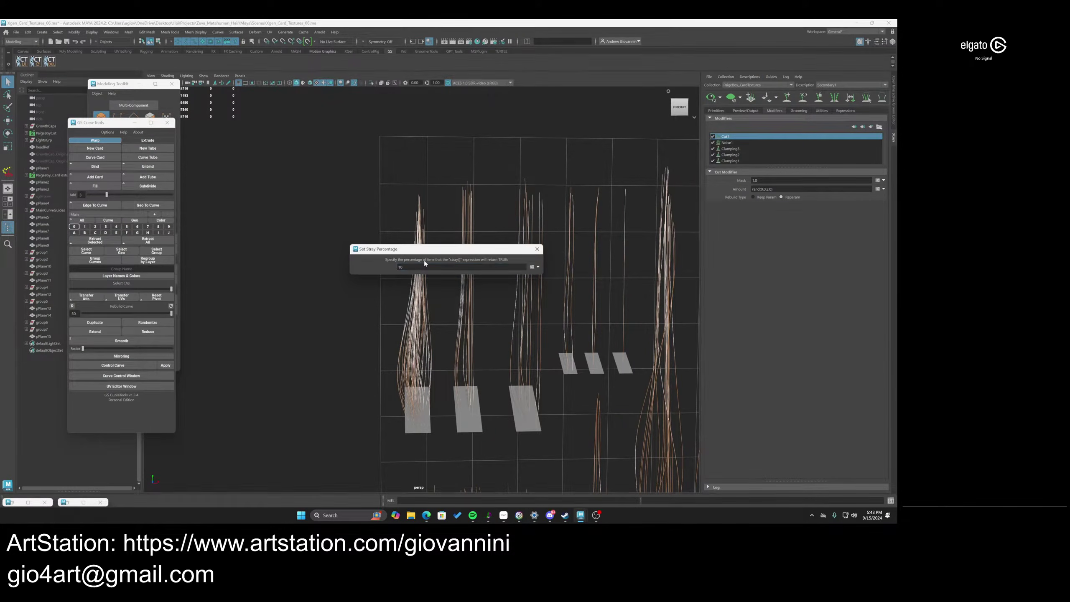
pyautogui.click(537, 250)
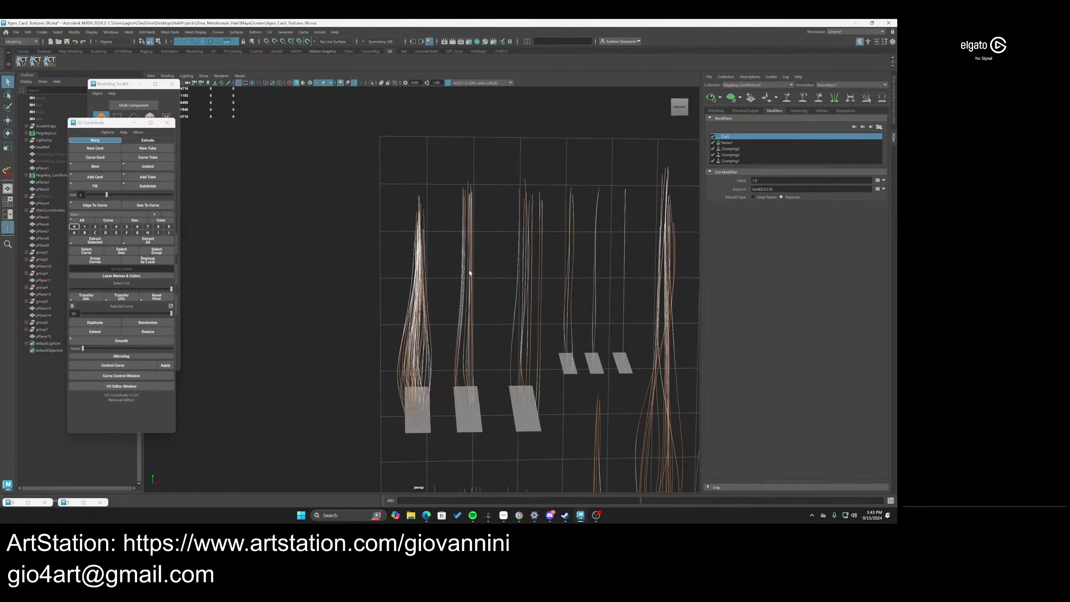
# Switch to the CardTextures_Main_01 description and check its stray percentage
pyautogui.click(851, 85)
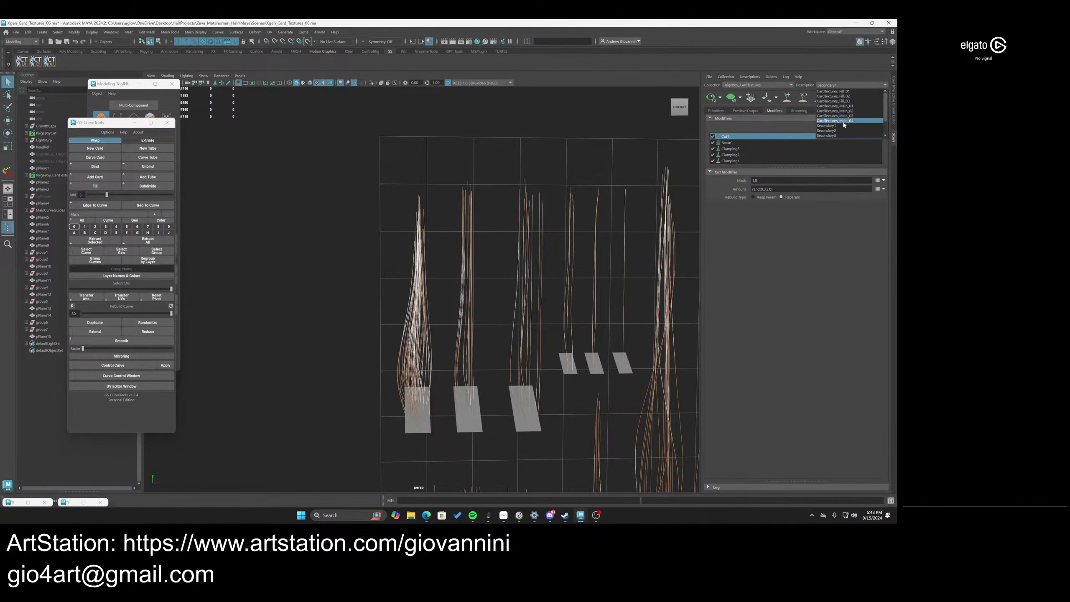
pyautogui.click(845, 106)
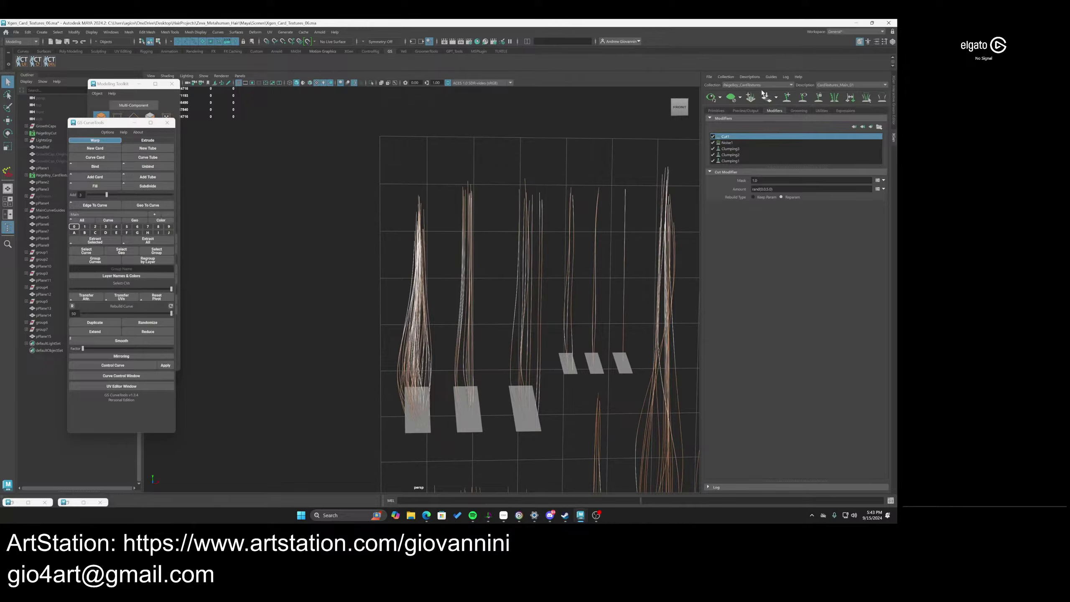
pyautogui.click(735, 79)
pyautogui.click(780, 131)
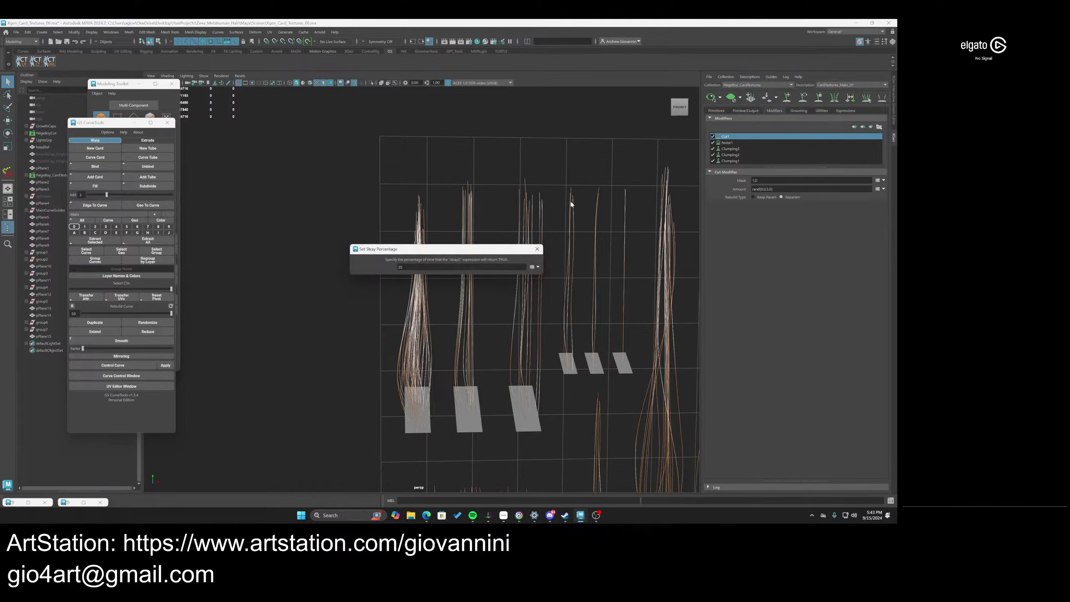
pyautogui.click(537, 249)
# Switch back to the Secondary1 description and enter a new stray percentage for it
pyautogui.click(851, 85)
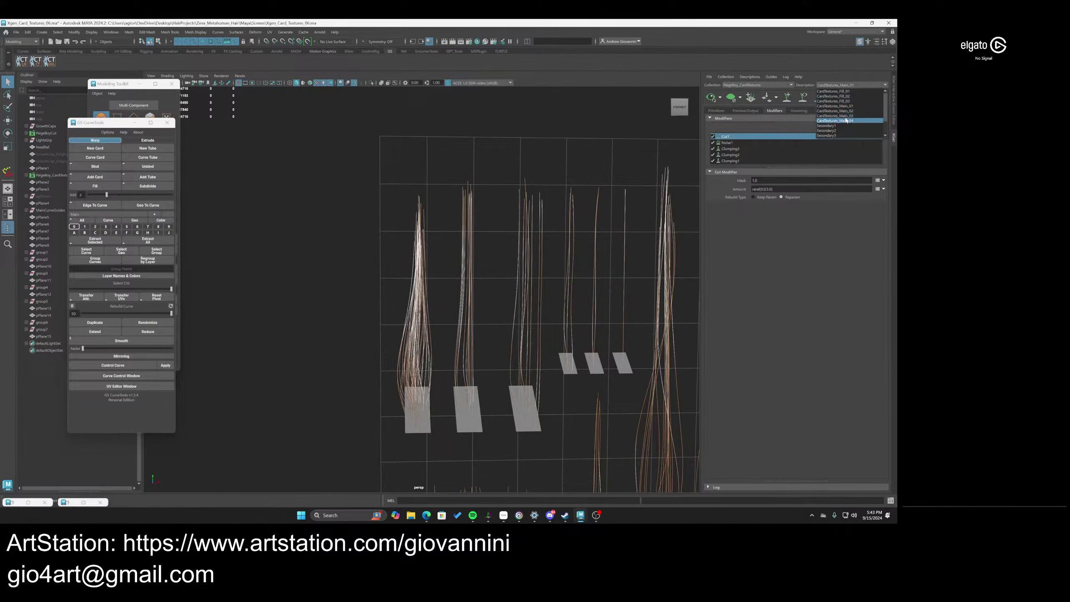
pyautogui.click(828, 126)
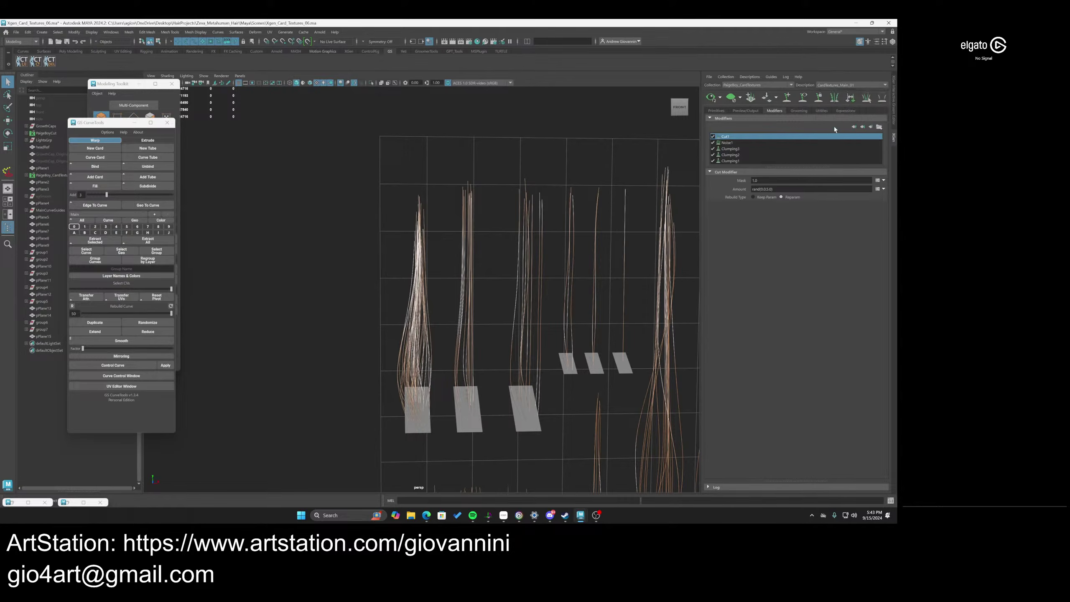
pyautogui.click(726, 77)
pyautogui.click(779, 132)
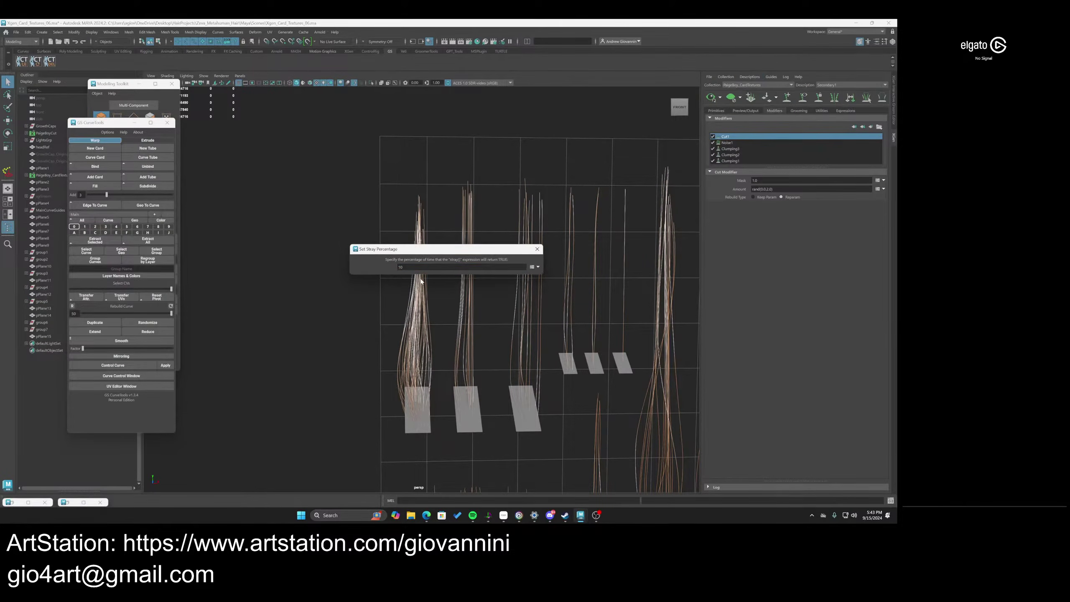
pyautogui.doubleClick(401, 266)
pyautogui.press('Return')
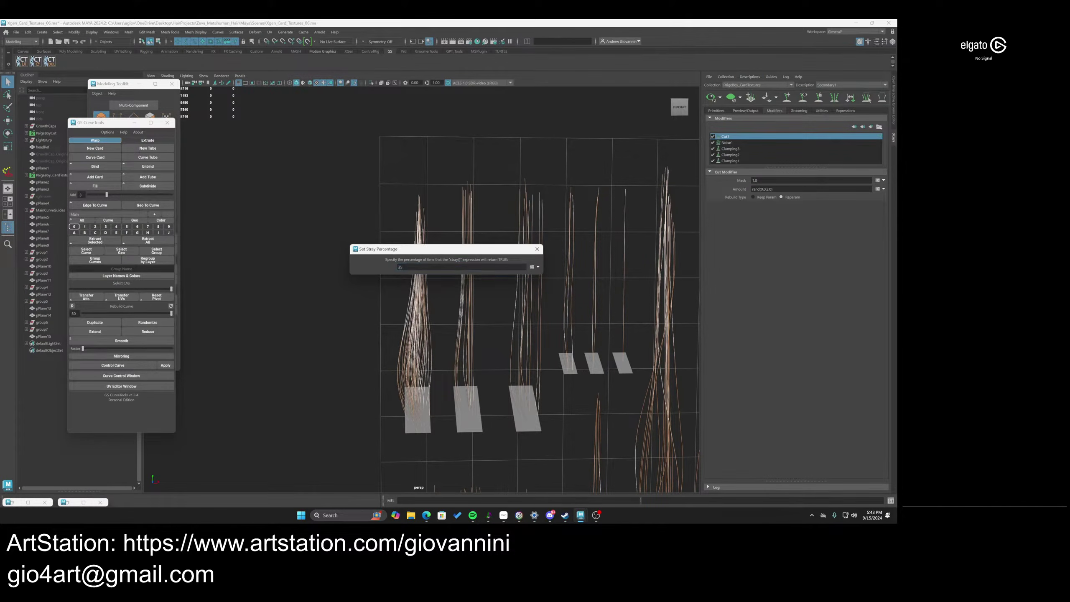
pyautogui.click(537, 249)
pyautogui.scroll(4, 440, 351)
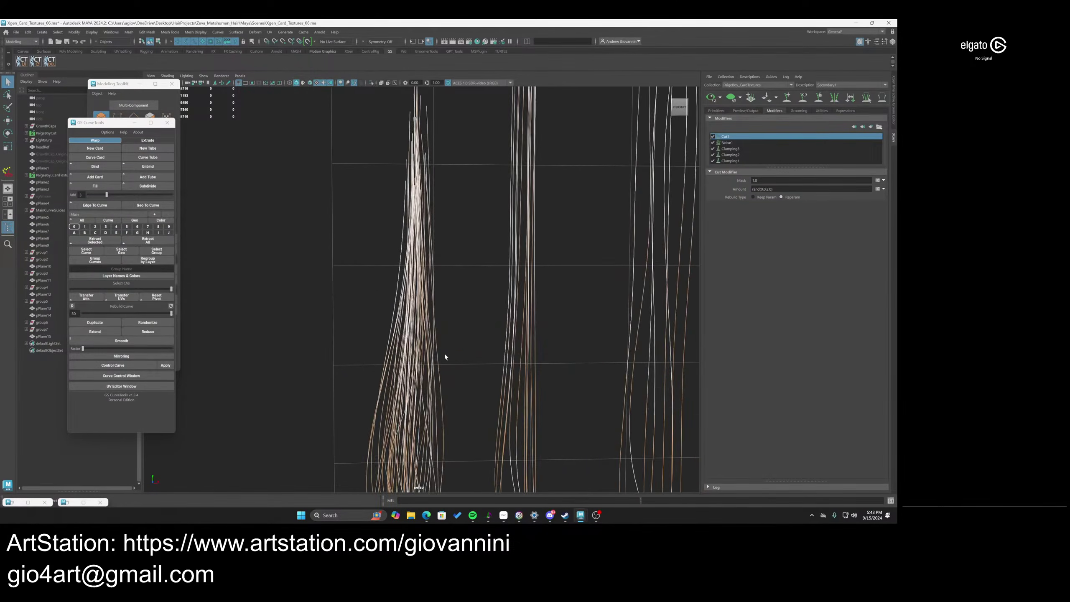
pyautogui.scroll(-3, 445, 352)
# Adjust Noise1's magnitude scale curve on Secondary1, smoothing its middle point and slightly raising the value at its end
pyautogui.click(727, 144)
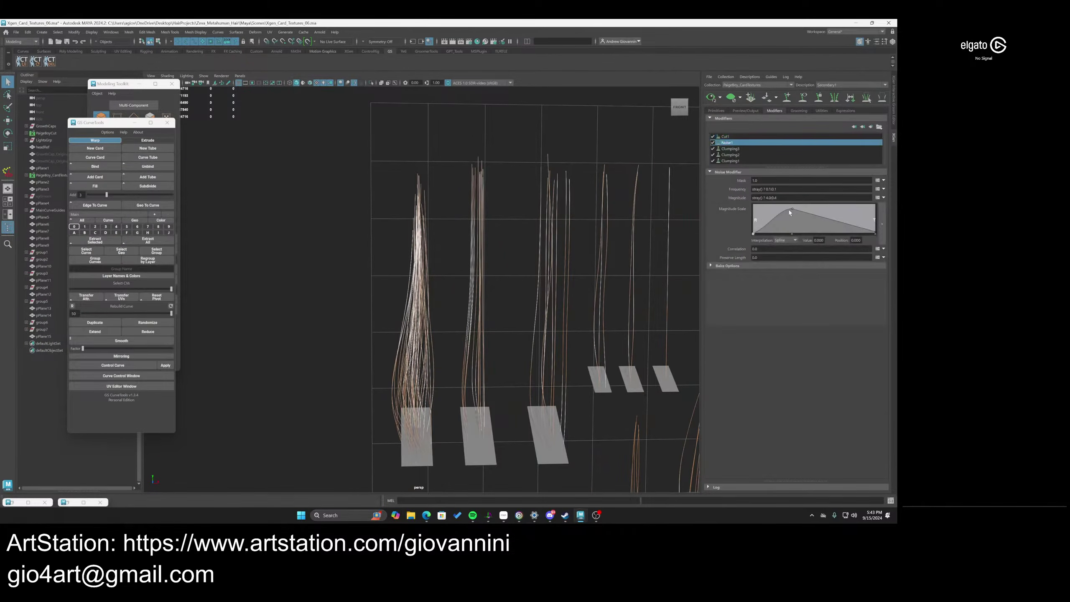
pyautogui.moveTo(791, 209); pyautogui.dragTo(792, 210)
pyautogui.click(791, 234)
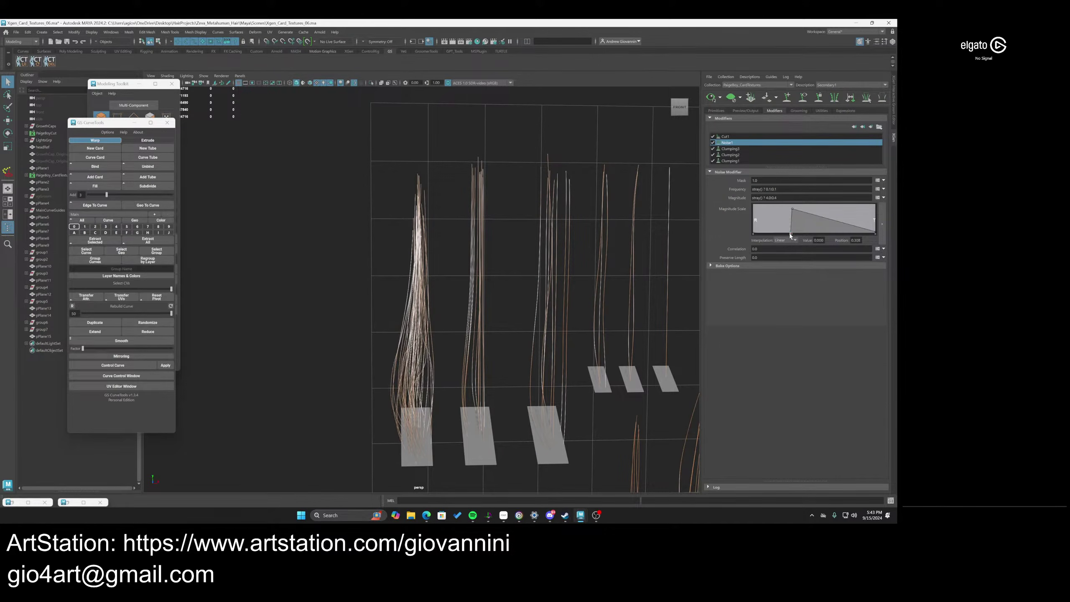
pyautogui.click(791, 234)
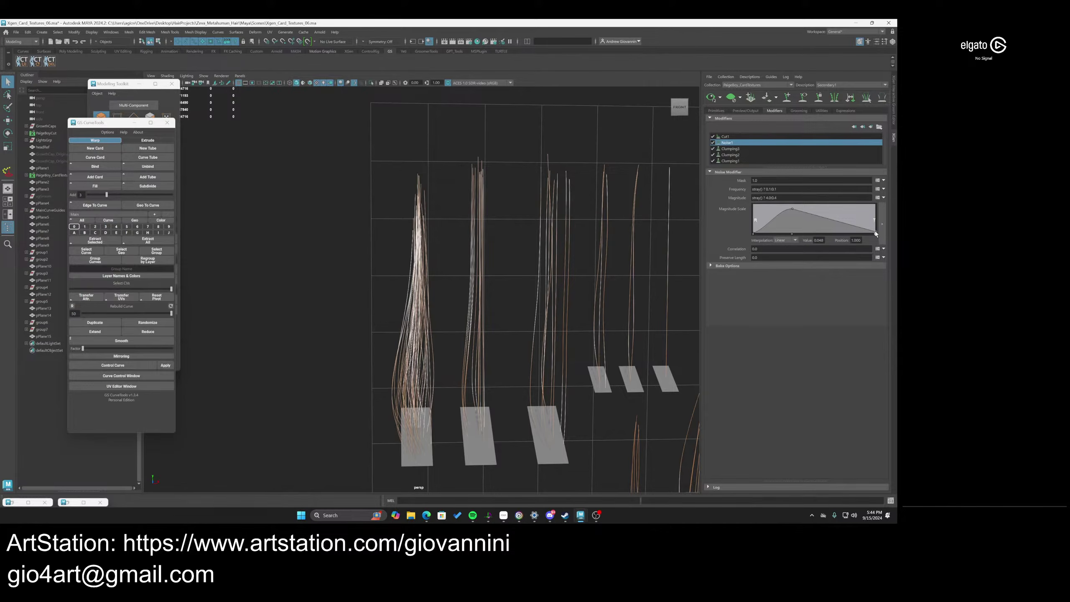
pyautogui.moveTo(876, 233)
pyautogui.mouseDown()
pyautogui.moveTo(878, 204)
pyautogui.moveTo(885, 231)
pyautogui.mouseUp()
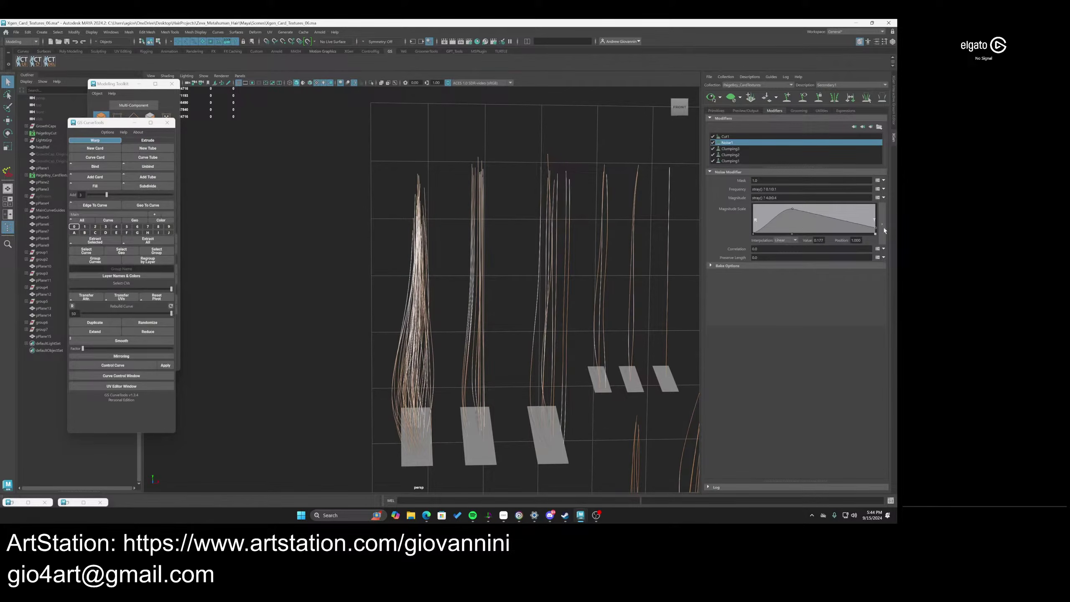
# Add a point at about position 0.8 on Noise1's magnitude scale curve, keeping the curve high towards the hair tips
pyautogui.click(792, 206)
pyautogui.moveTo(826, 213); pyautogui.dragTo(864, 217)
pyautogui.click(851, 211)
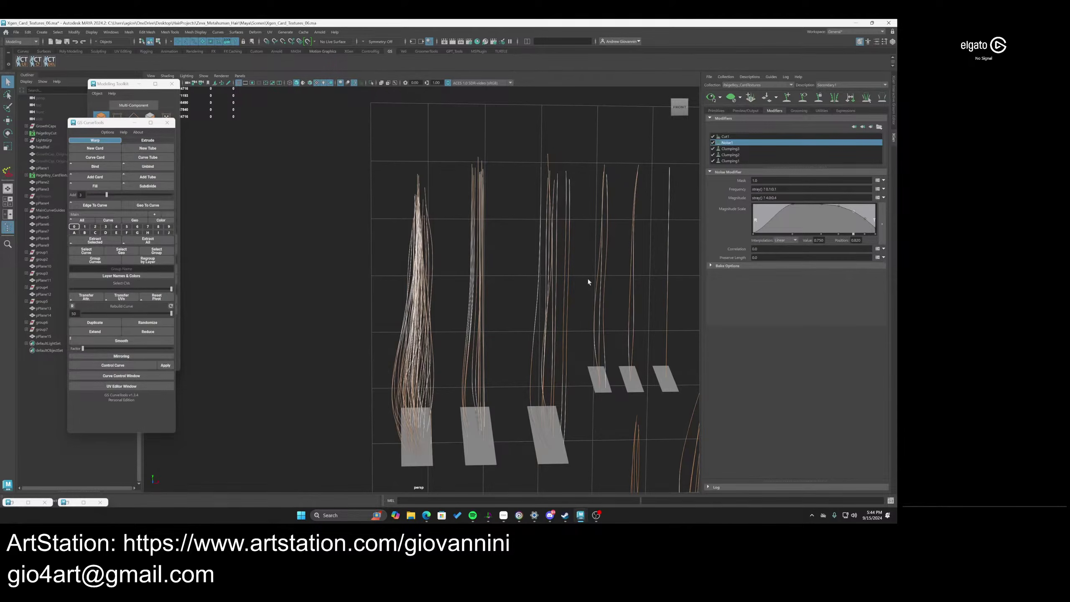
# Examine the Secondary1 clumps from the side and toggle the Cut1 and Noise1 modifiers to compare their effect
pyautogui.keyDown('alt'); pyautogui.moveTo(403, 361); pyautogui.dragTo(498, 311); pyautogui.keyUp('alt')
pyautogui.scroll(4, 433, 369)
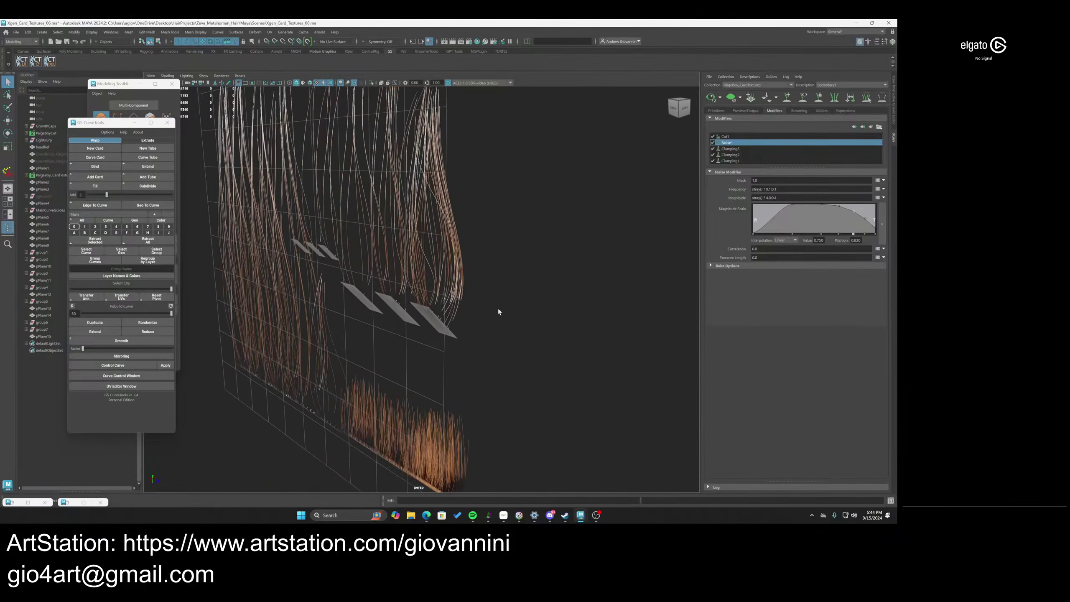
pyautogui.keyDown('alt'); pyautogui.moveTo(472, 244); pyautogui.dragTo(458, 321); pyautogui.keyUp('alt')
pyautogui.keyDown('alt'); pyautogui.moveTo(458, 321); pyautogui.dragTo(484, 345, button='right'); pyautogui.keyUp('alt')
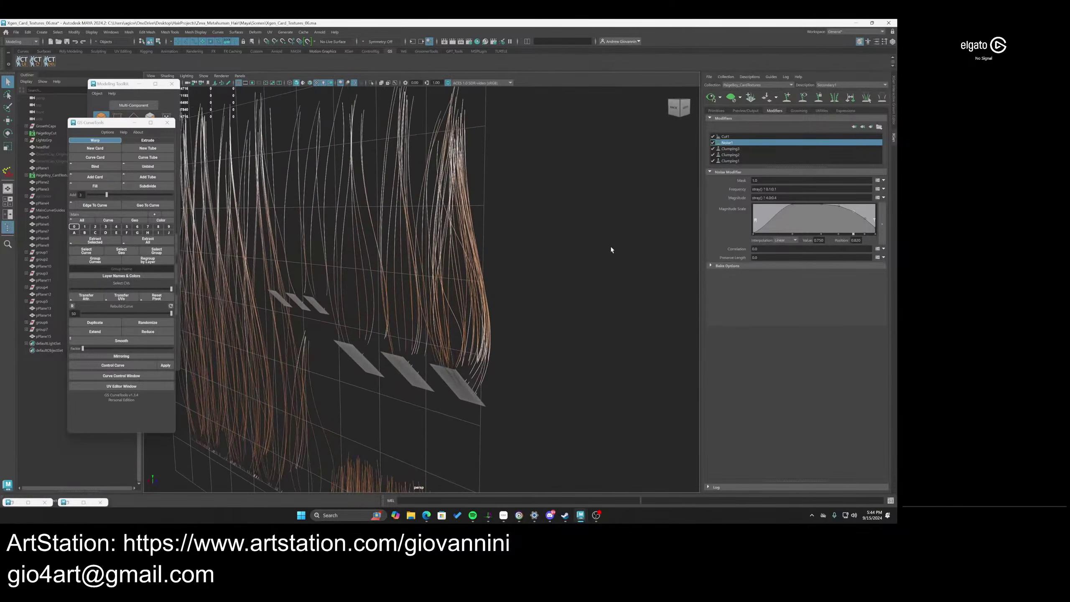
pyautogui.click(464, 228)
pyautogui.moveTo(463, 228)
pyautogui.keyDown('alt'); pyautogui.mouseDown()
pyautogui.moveTo(478, 227)
pyautogui.moveTo(463, 229)
pyautogui.mouseUp(); pyautogui.keyUp('alt')
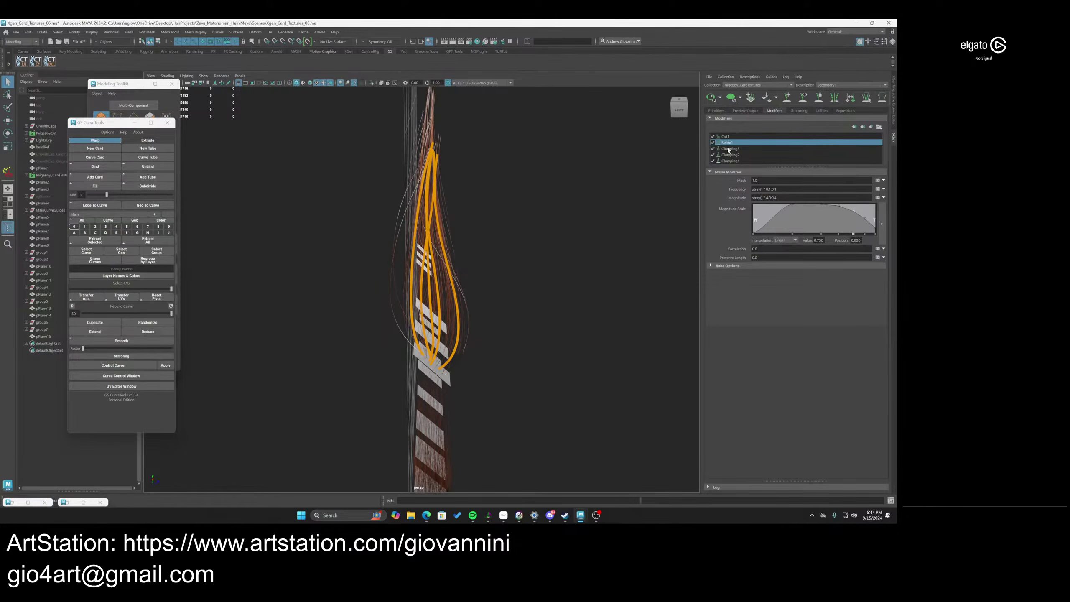
pyautogui.click(713, 136)
pyautogui.click(713, 143)
pyautogui.click(713, 143)
pyautogui.click(713, 143)
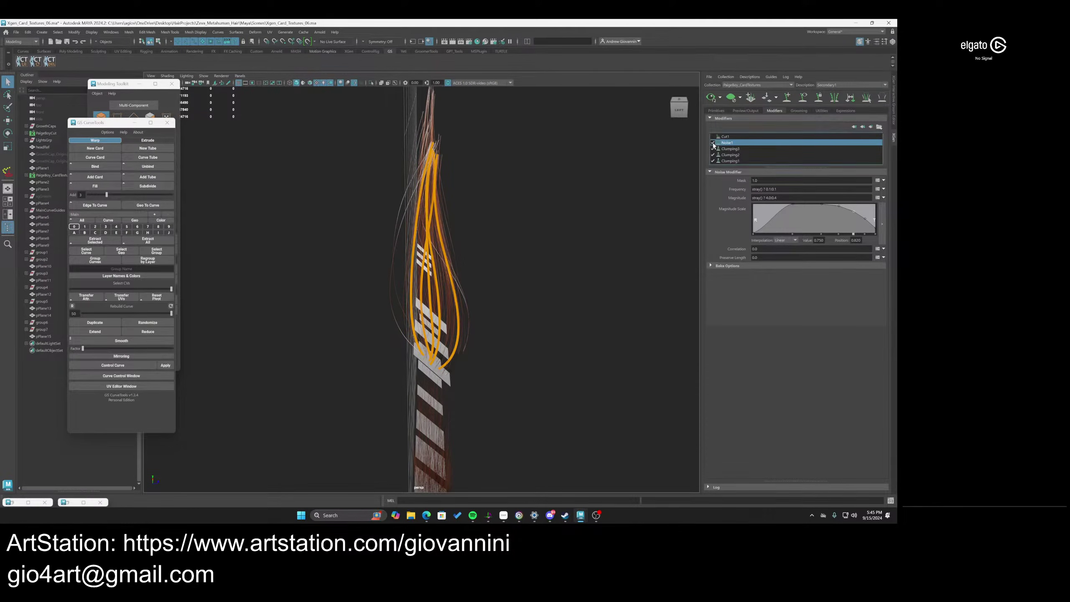
pyautogui.keyDown('alt'); pyautogui.moveTo(670, 156); pyautogui.dragTo(413, 299); pyautogui.keyUp('alt')
pyautogui.click(713, 143)
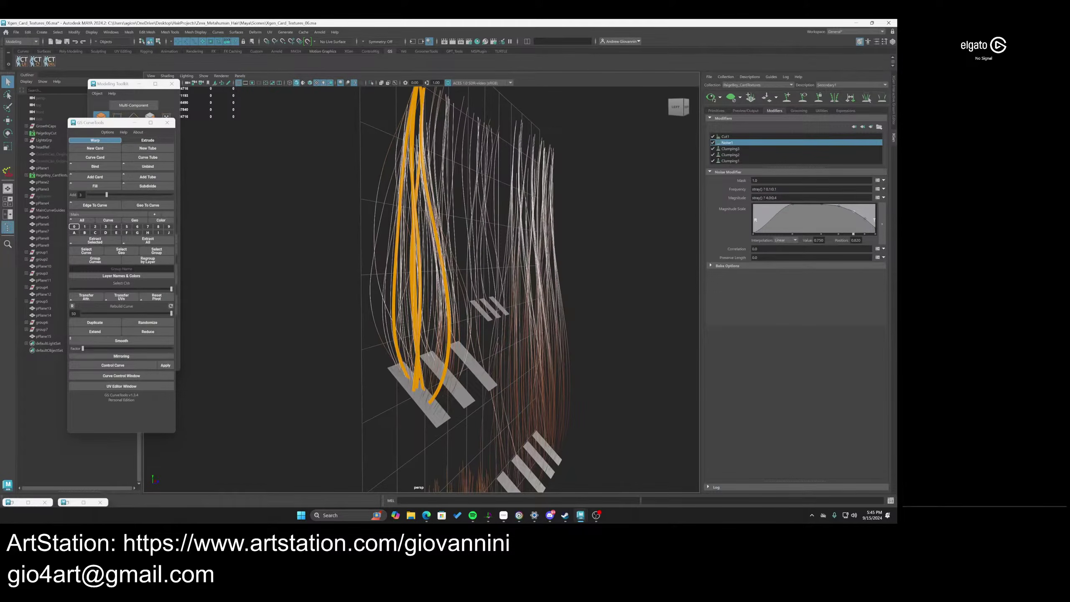
# Reduce the stray hair value in Noise1's magnitude expression on Secondary1
pyautogui.click(777, 198)
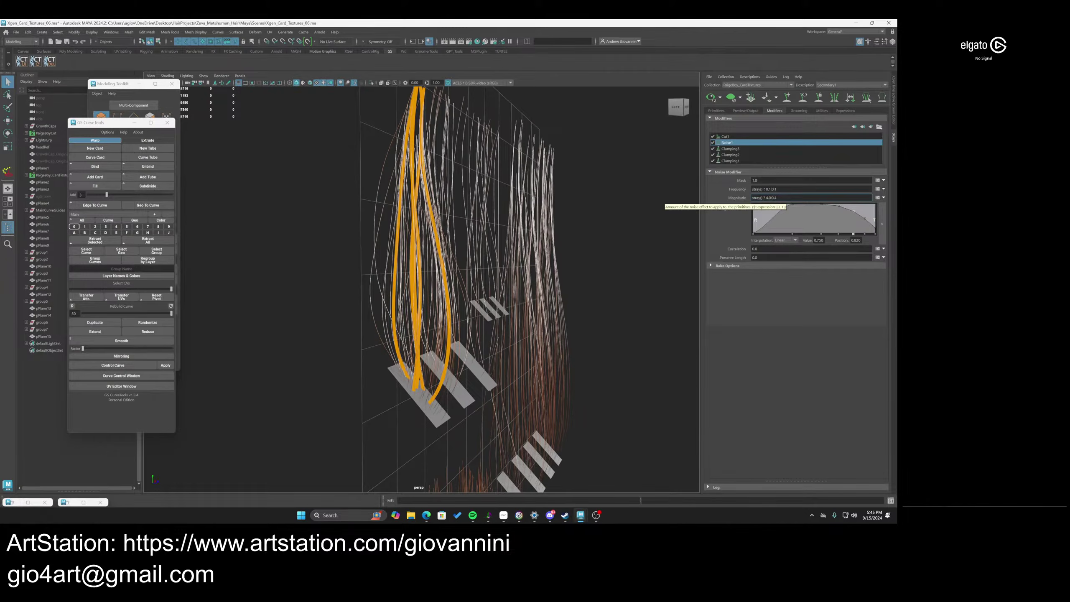
pyautogui.press('BackSpace')
pyautogui.press('BackSpace')
pyautogui.write('2.')
pyautogui.press('Return')
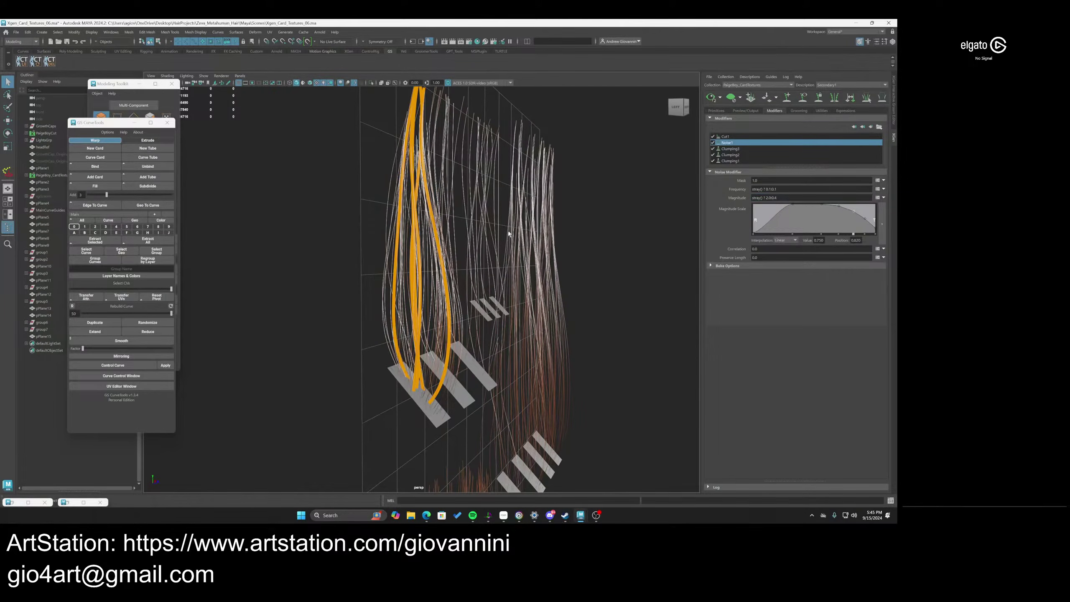
# Examine the Secondary1 clumps from several angles, comparing strand shape and fullness with the neighbouring hair cards
pyautogui.keyDown('alt'); pyautogui.moveTo(526, 236); pyautogui.dragTo(454, 311); pyautogui.keyUp('alt')
pyautogui.click(803, 97)
pyautogui.scroll(3, 378, 285)
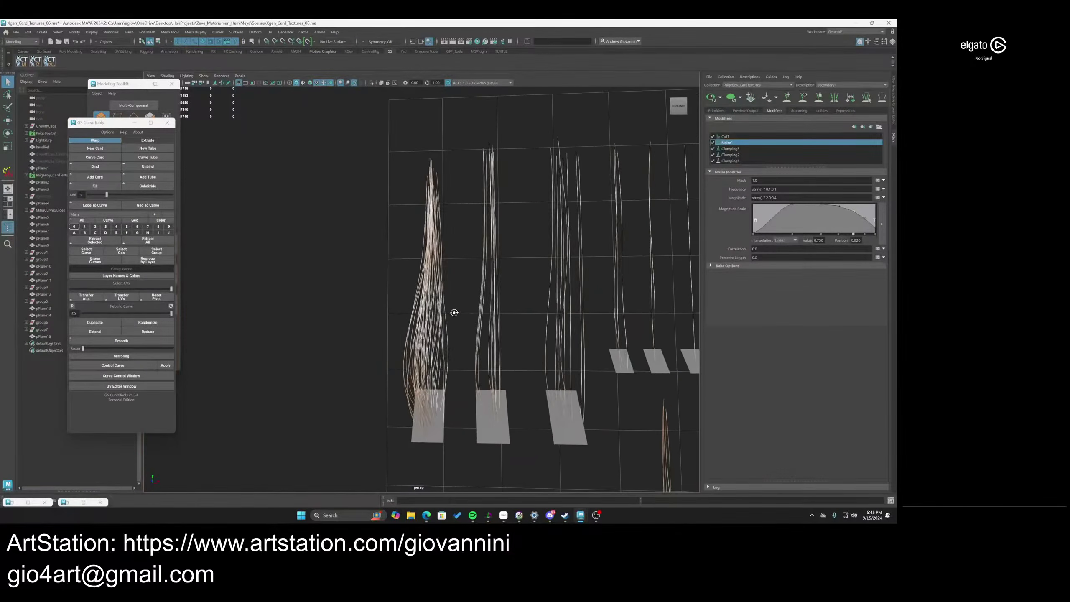
pyautogui.scroll(4, 454, 314)
pyautogui.keyDown('alt'); pyautogui.moveTo(457, 378); pyautogui.dragTo(466, 364, button='middle'); pyautogui.keyUp('alt')
pyautogui.keyDown('alt'); pyautogui.moveTo(448, 329); pyautogui.dragTo(369, 203); pyautogui.keyUp('alt')
pyautogui.scroll(-5, 444, 192)
pyautogui.keyDown('alt'); pyautogui.moveTo(437, 246); pyautogui.dragTo(440, 301); pyautogui.keyUp('alt')
pyautogui.click(442, 295)
pyautogui.keyDown('alt'); pyautogui.moveTo(476, 300); pyautogui.dragTo(467, 319, button='middle'); pyautogui.keyUp('alt')
pyautogui.scroll(5, 466, 319)
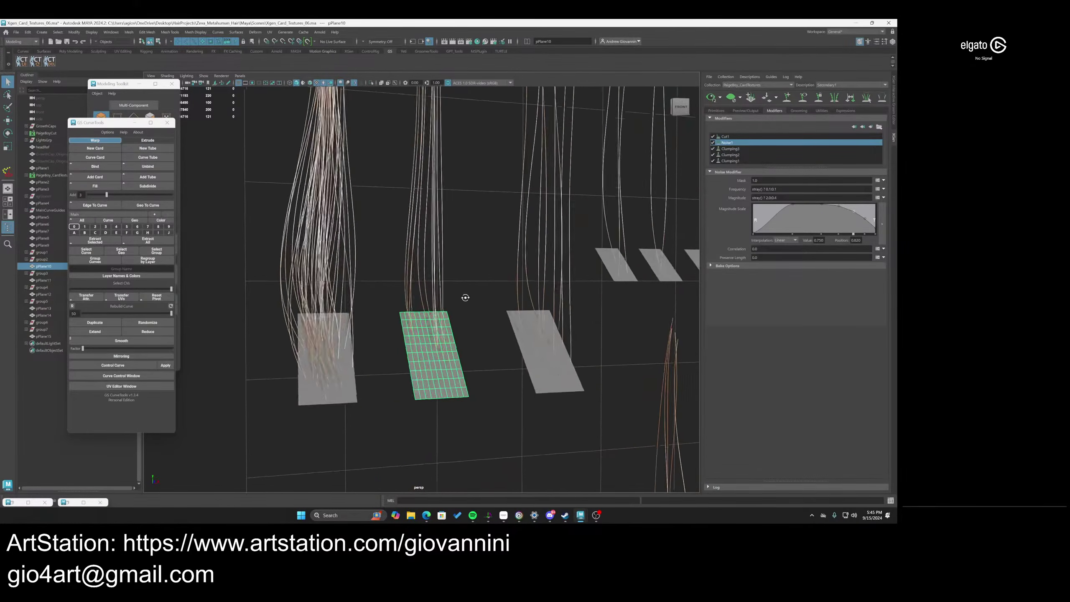
pyautogui.keyDown('alt'); pyautogui.moveTo(466, 296); pyautogui.dragTo(465, 319); pyautogui.keyUp('alt')
pyautogui.click(487, 199)
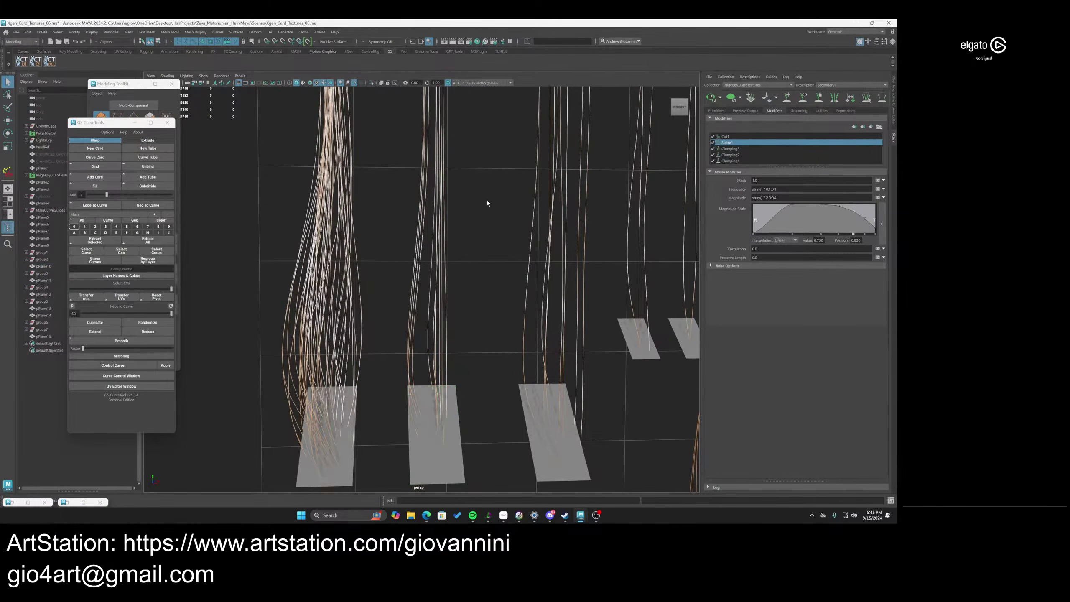
pyautogui.scroll(-5, 465, 203)
pyautogui.scroll(-5, 494, 314)
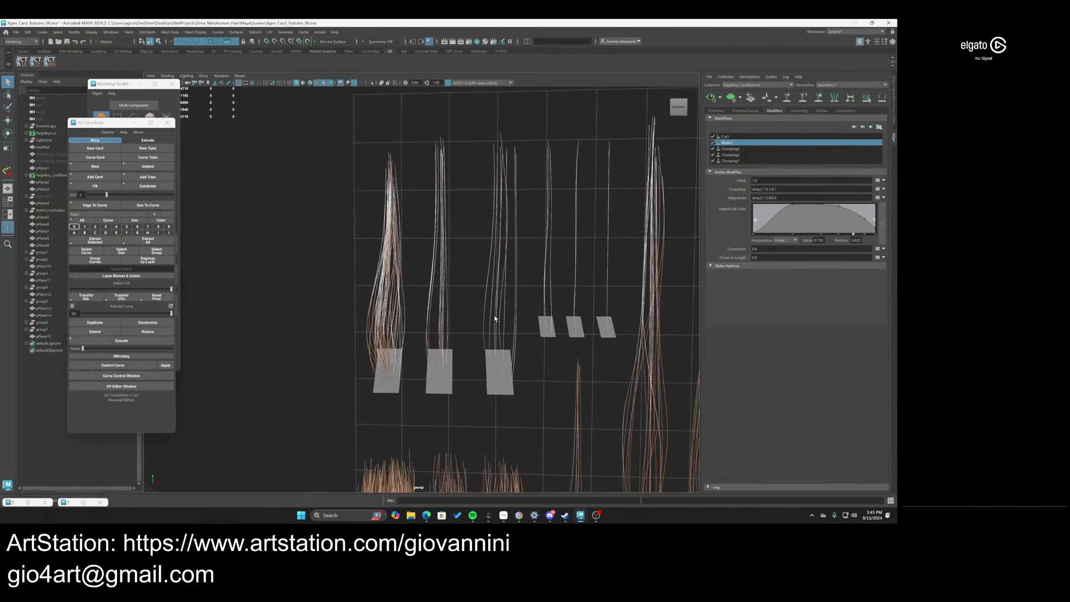
pyautogui.keyDown('alt'); pyautogui.moveTo(494, 315); pyautogui.dragTo(447, 307, button='middle'); pyautogui.keyUp('alt')
pyautogui.scroll(5, 479, 311)
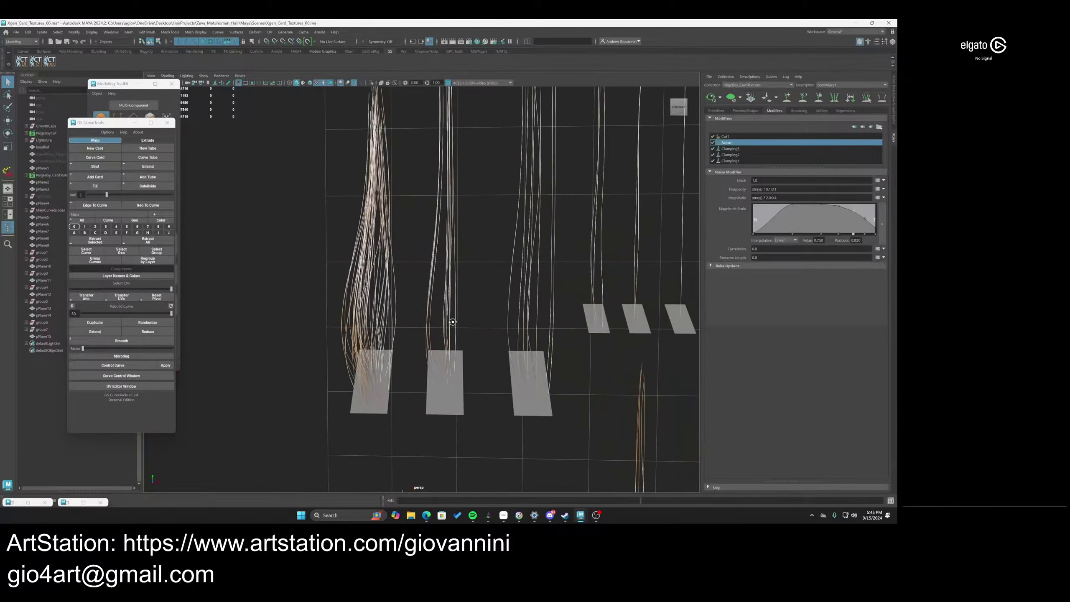
# Adjust the density of the Secondary1 description to about 2.9 and check the strands above the large planes
pyautogui.click(716, 111)
pyautogui.moveTo(779, 154); pyautogui.dragTo(779, 155)
pyautogui.scroll(-3, 538, 247)
pyautogui.keyDown('alt'); pyautogui.moveTo(538, 246); pyautogui.dragTo(472, 295); pyautogui.keyUp('alt')
pyautogui.keyDown('alt'); pyautogui.moveTo(520, 296); pyautogui.dragTo(487, 264); pyautogui.keyUp('alt')
pyautogui.keyDown('alt'); pyautogui.moveTo(568, 225); pyautogui.dragTo(505, 295); pyautogui.keyUp('alt')
pyautogui.scroll(-10, 506, 295)
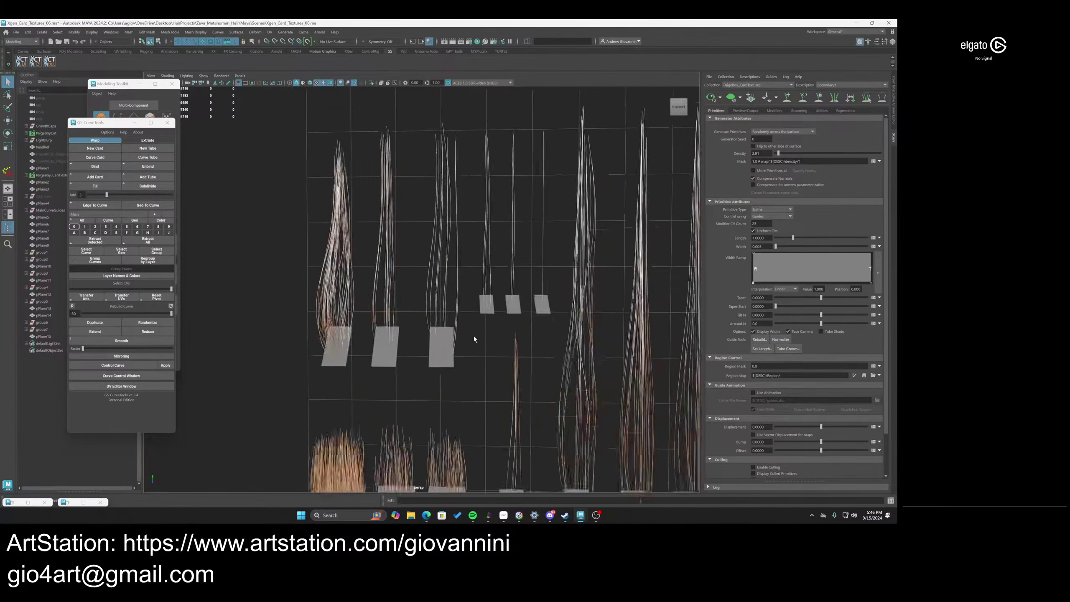
pyautogui.scroll(5, 474, 339)
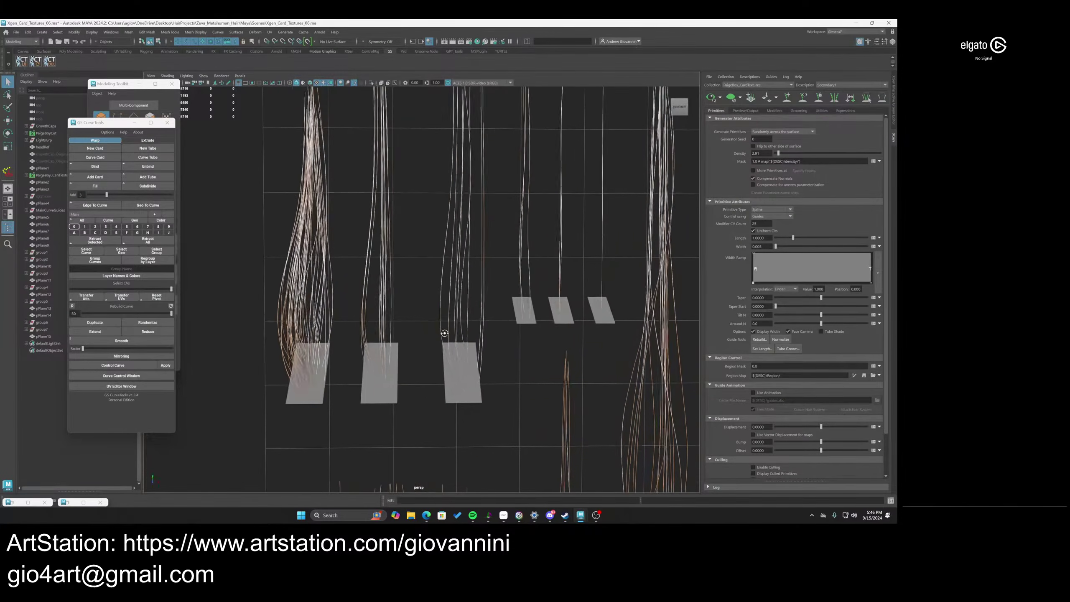
pyautogui.keyDown('alt'); pyautogui.moveTo(432, 346); pyautogui.dragTo(434, 401); pyautogui.keyUp('alt')
# Select the middle large plane, switch to the Secondary2 description and load the saved card textures Clumping1 modifier
pyautogui.click(450, 371)
pyautogui.scroll(-5, 452, 372)
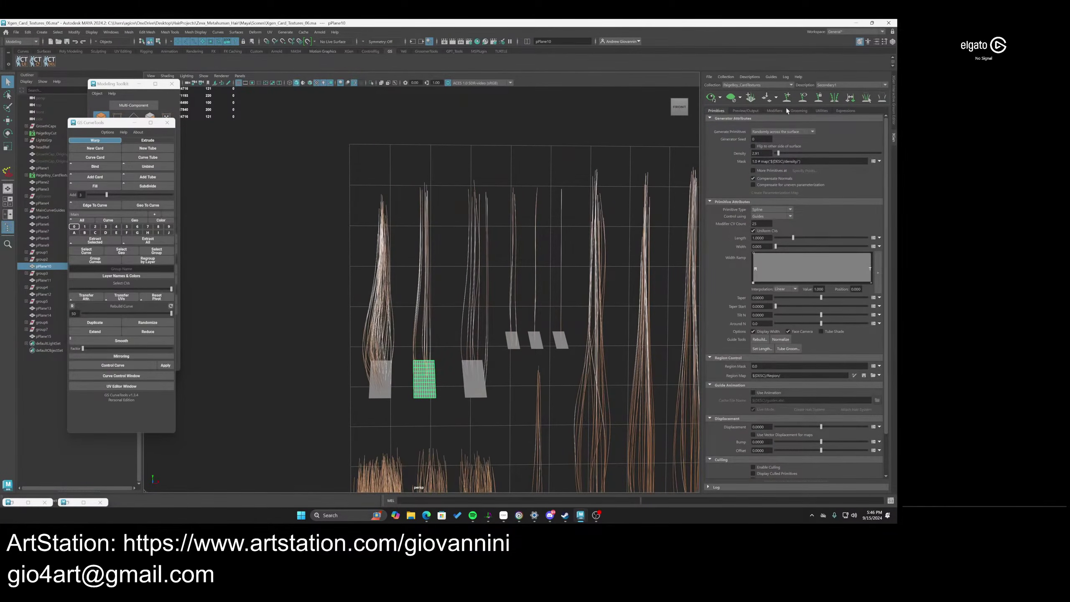
pyautogui.click(775, 111)
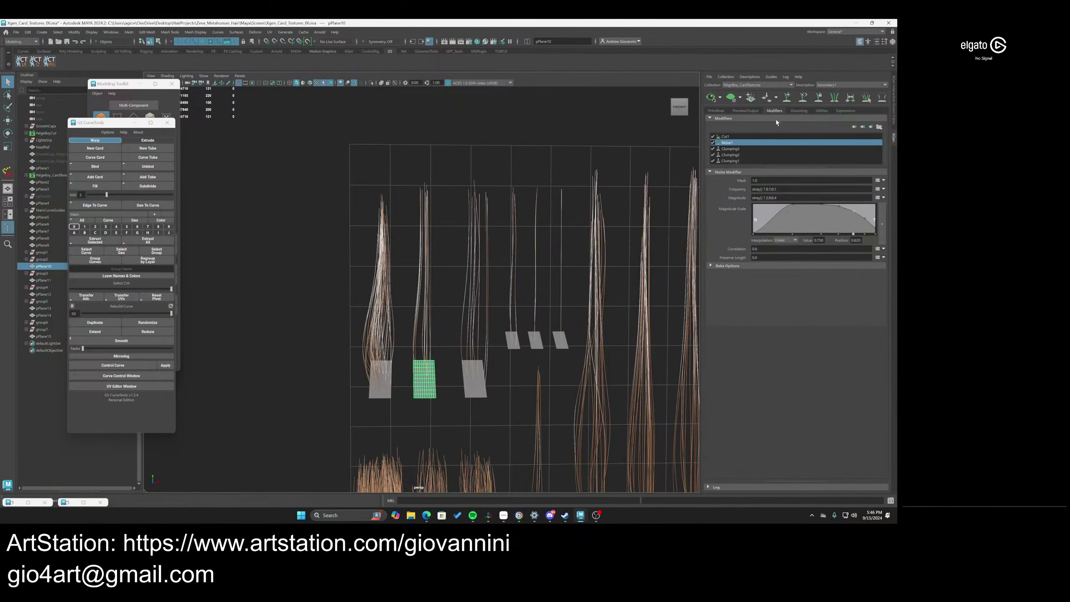
pyautogui.click(827, 86)
pyautogui.click(847, 126)
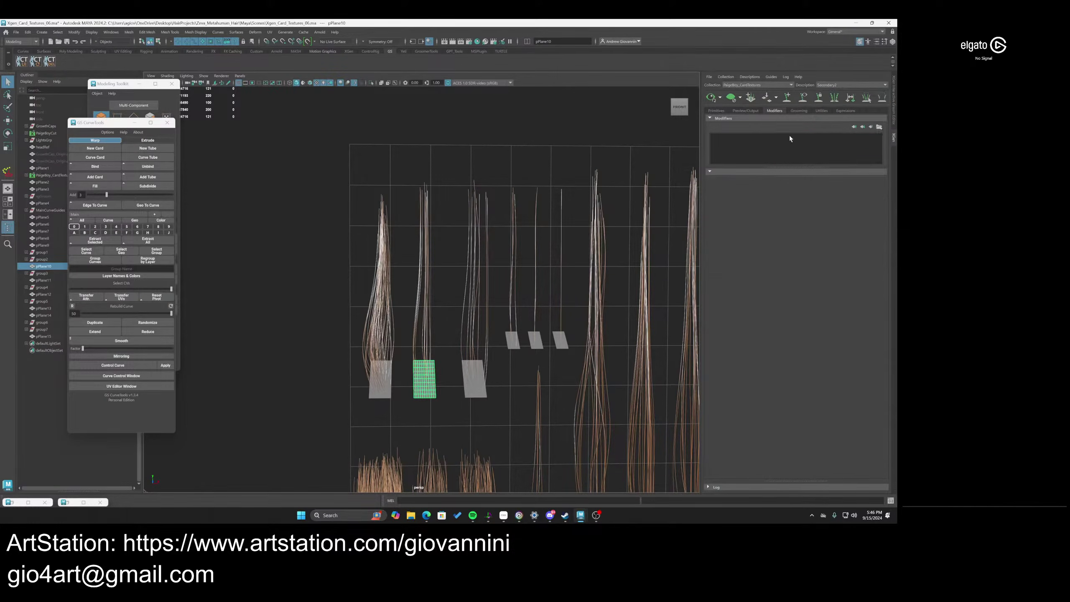
pyautogui.click(879, 127)
pyautogui.moveTo(874, 154)
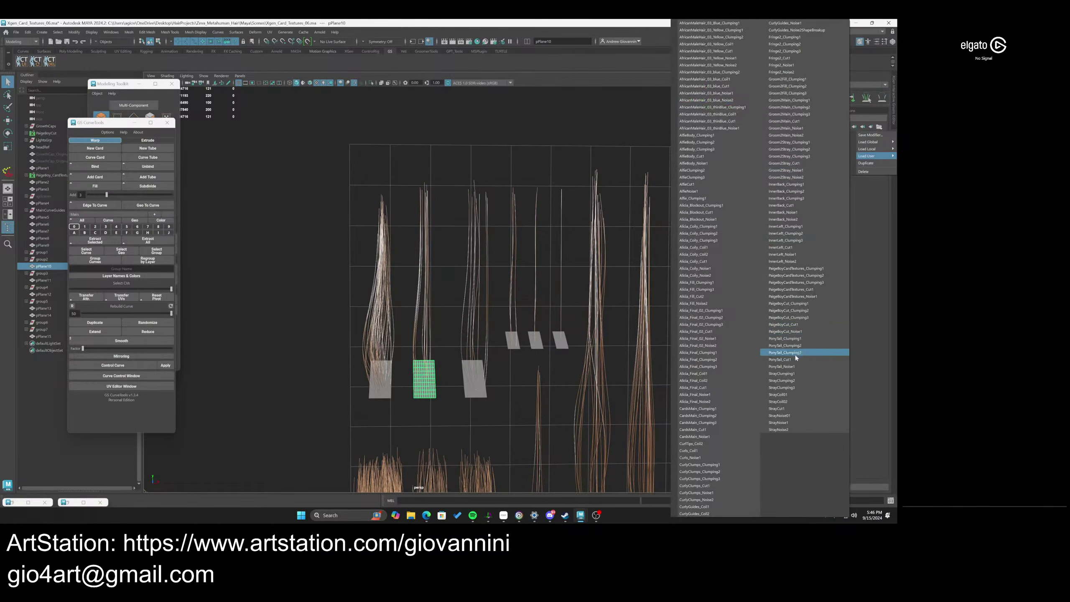
pyautogui.click(812, 271)
# Load the saved card textures Clumping2 and Clumping3 modifiers into the Secondary2 description
pyautogui.click(879, 127)
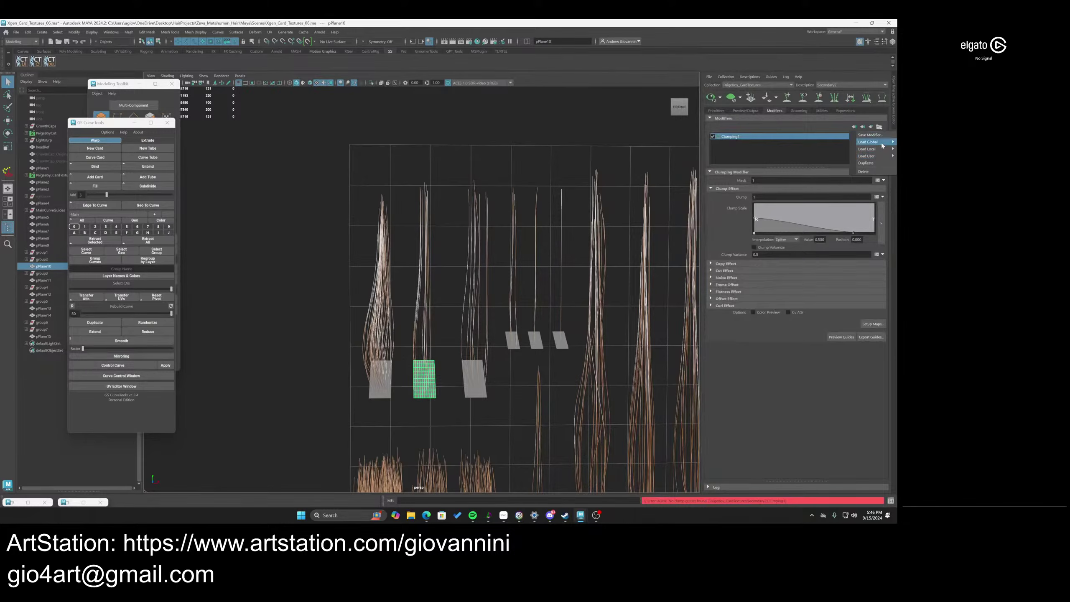
pyautogui.moveTo(875, 156)
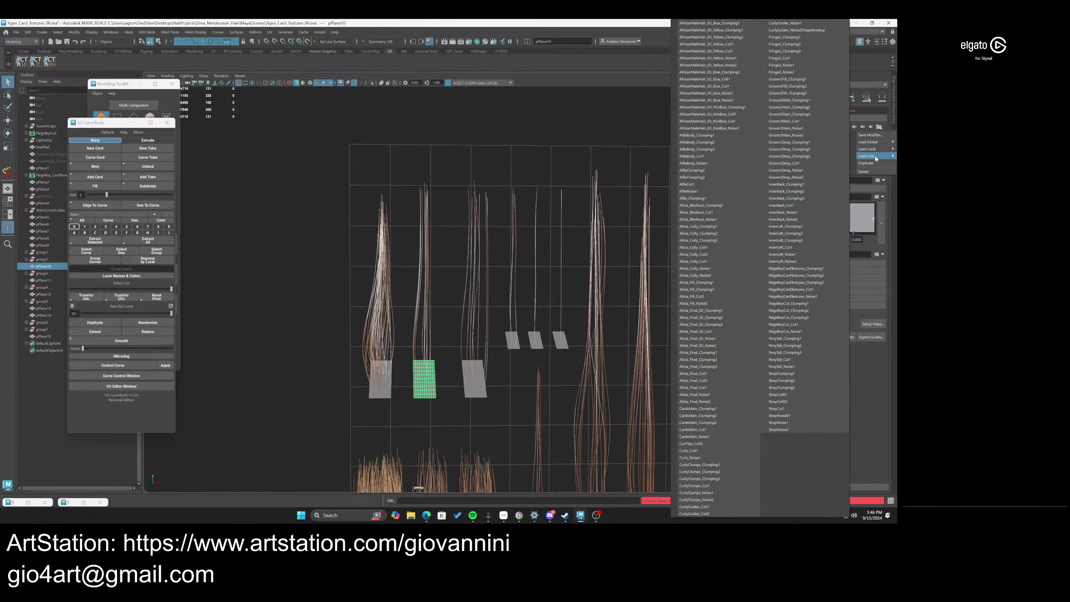
pyautogui.click(801, 275)
pyautogui.click(879, 127)
pyautogui.moveTo(873, 156)
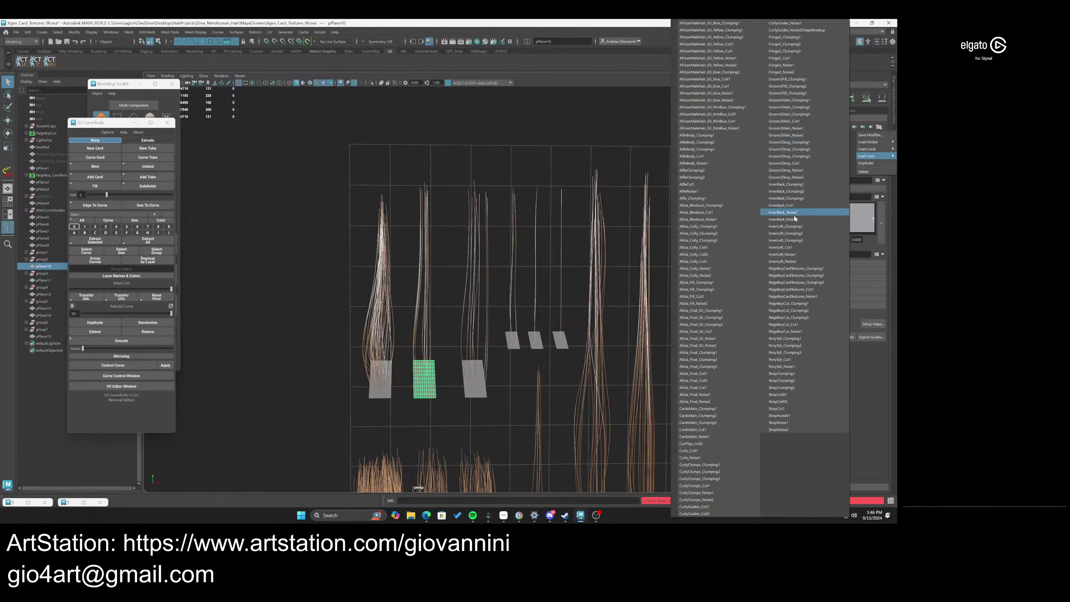
pyautogui.click(808, 283)
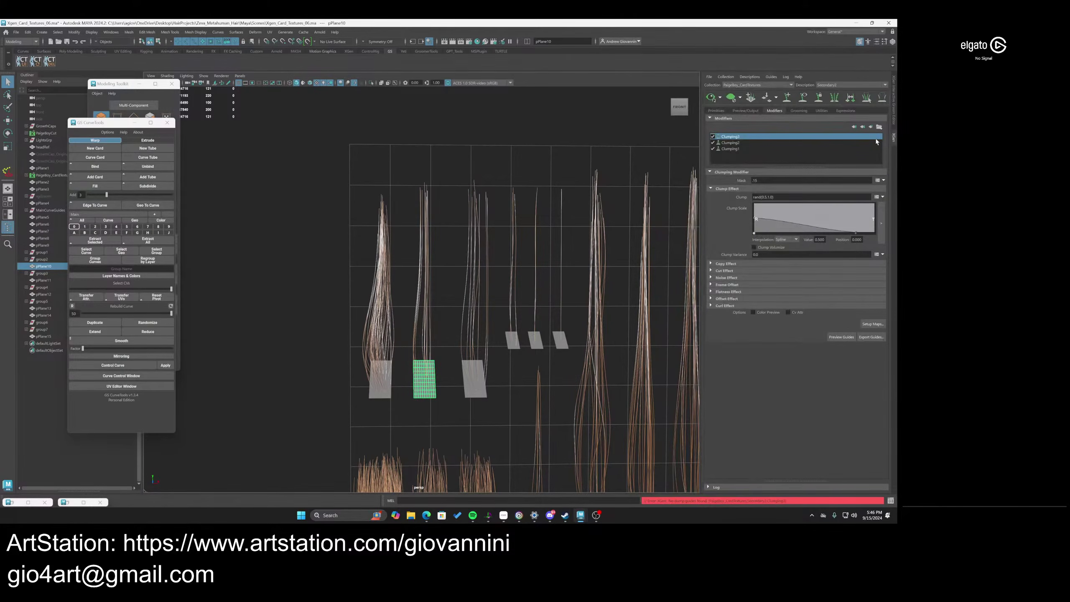
# Load the saved card textures Noise1 and Cut1 modifiers on top of Secondary2's clumping modifiers
pyautogui.click(722, 100)
pyautogui.click(879, 127)
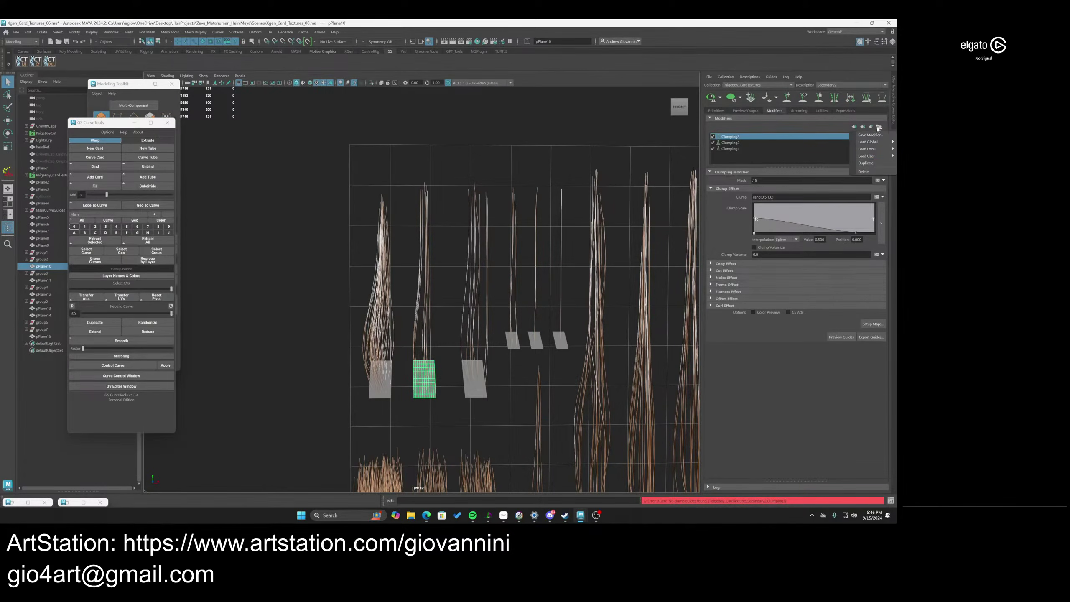
pyautogui.moveTo(868, 155)
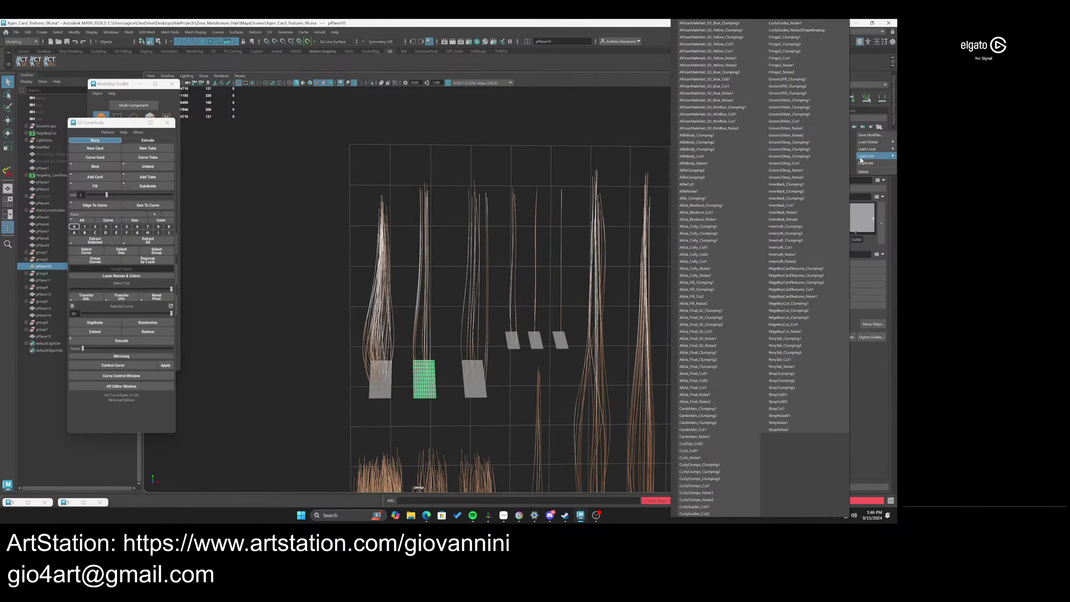
pyautogui.click(801, 290)
pyautogui.click(879, 127)
pyautogui.moveTo(872, 156)
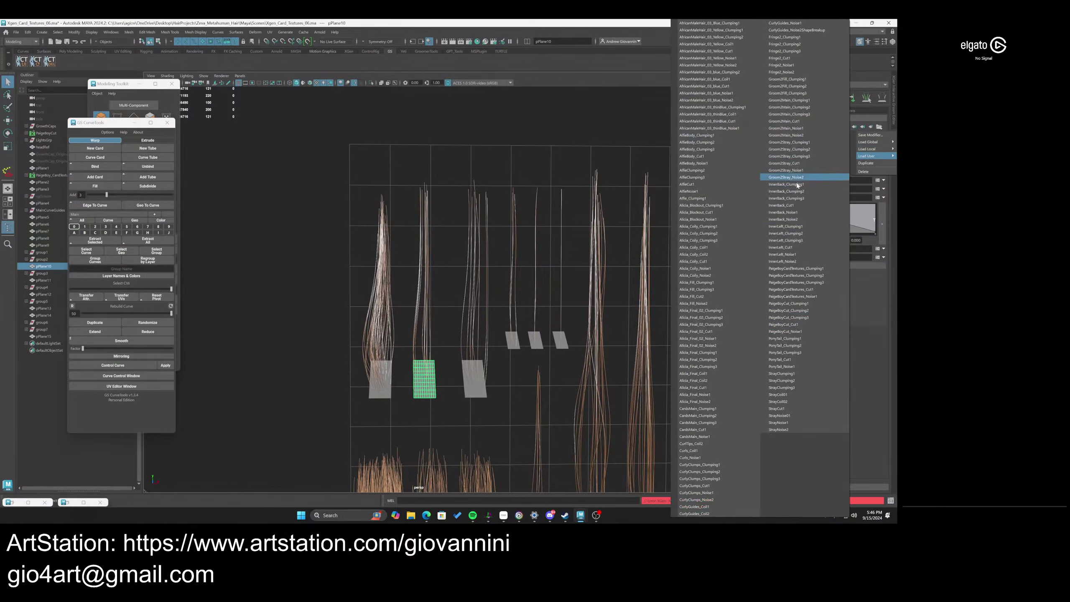
pyautogui.click(800, 290)
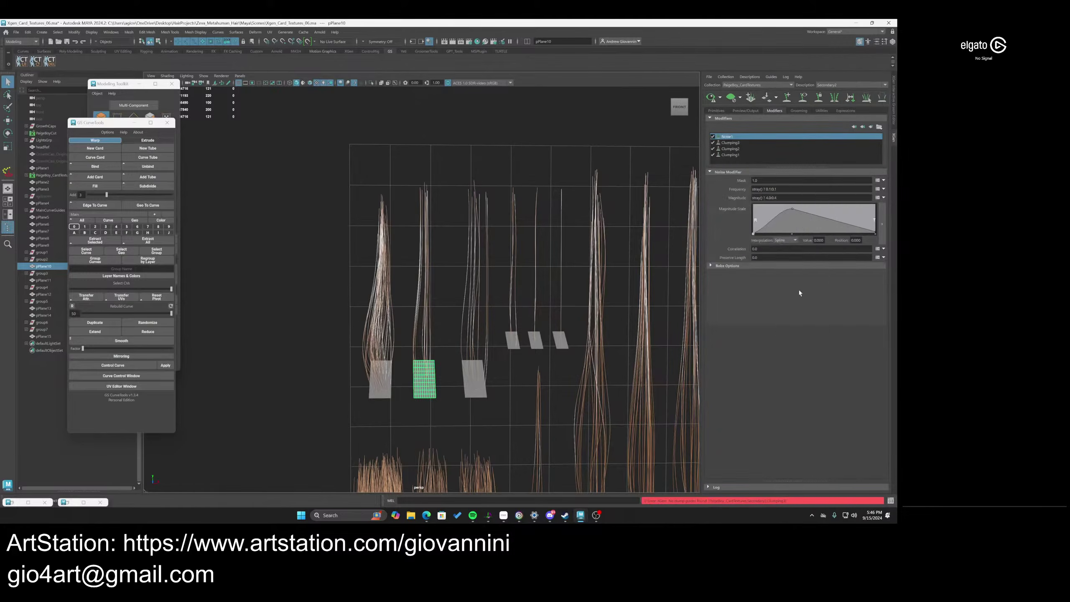
# Edit the random range in the Cut1 modifier's amount expression on Secondary2
pyautogui.click(773, 189)
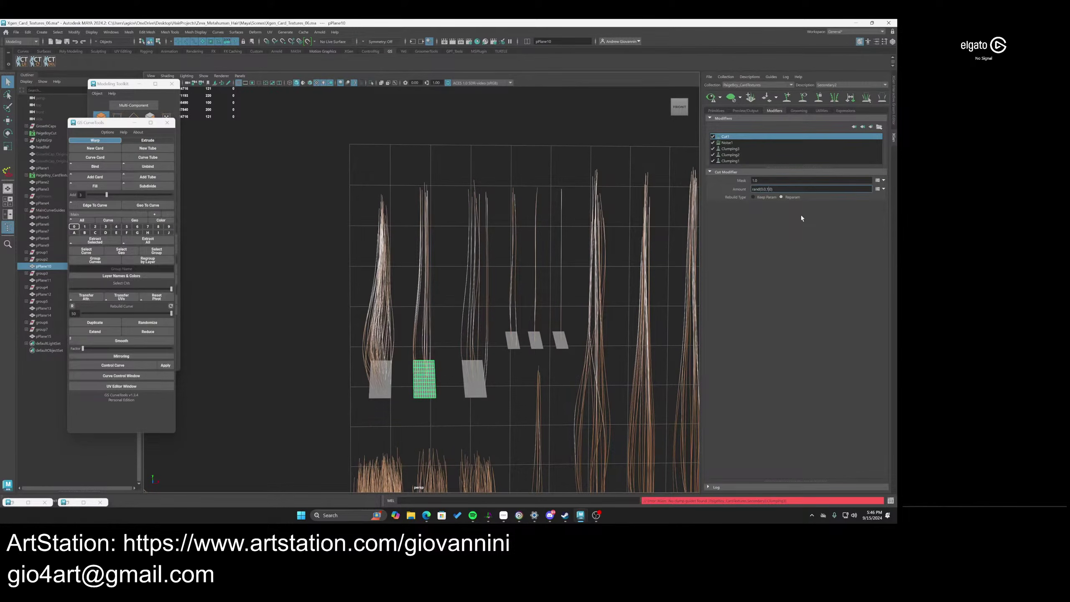
pyautogui.write('1.')
pyautogui.press('Return')
# Generate the Clumping1 maps for Secondary2 from its guides, save them and recheck the map setup
pyautogui.click(741, 161)
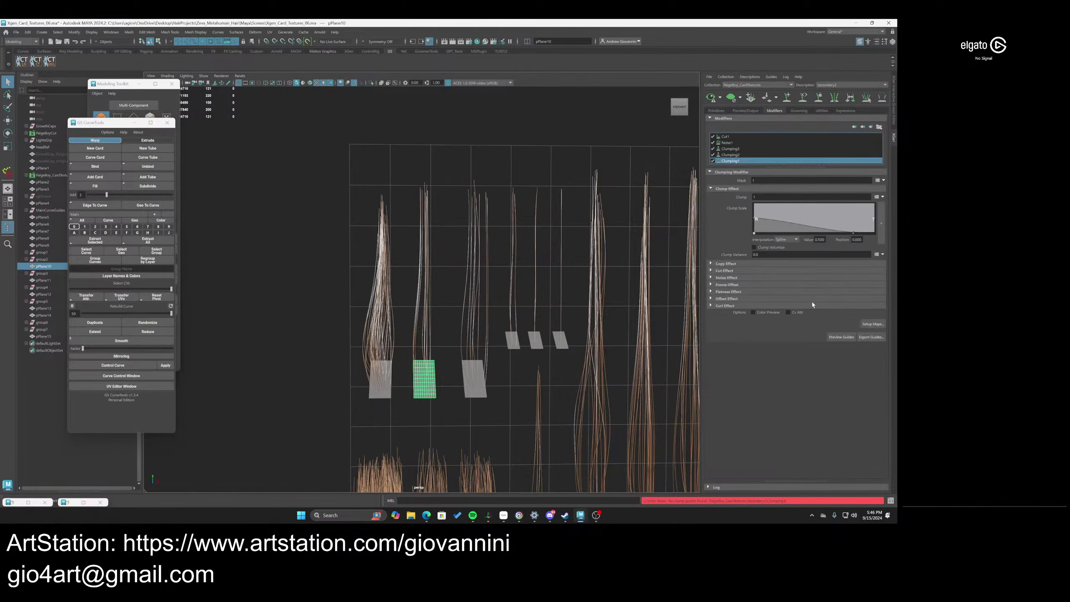
pyautogui.click(868, 324)
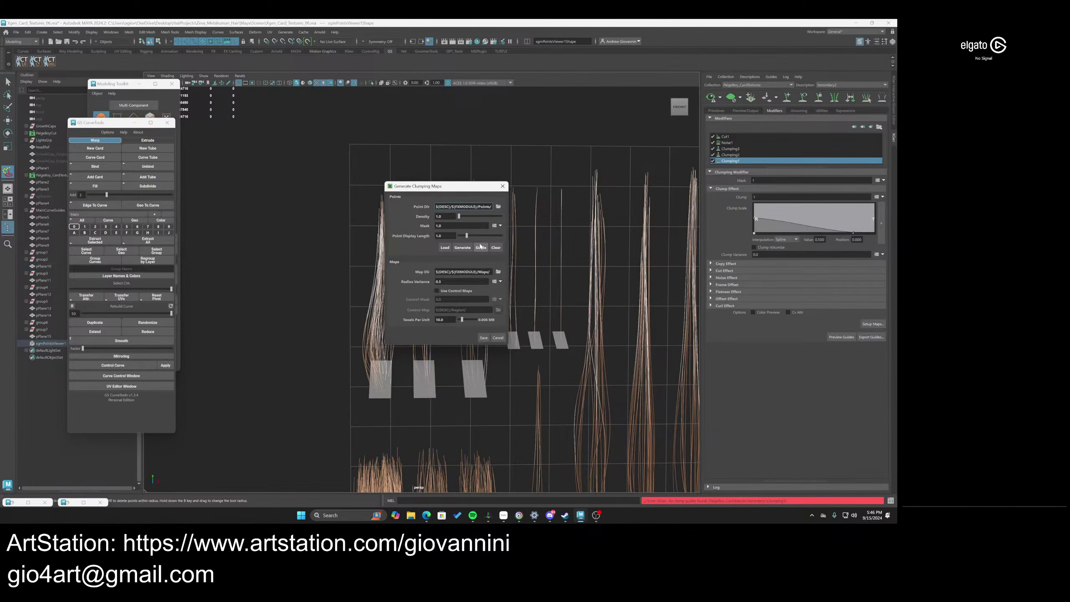
pyautogui.click(483, 337)
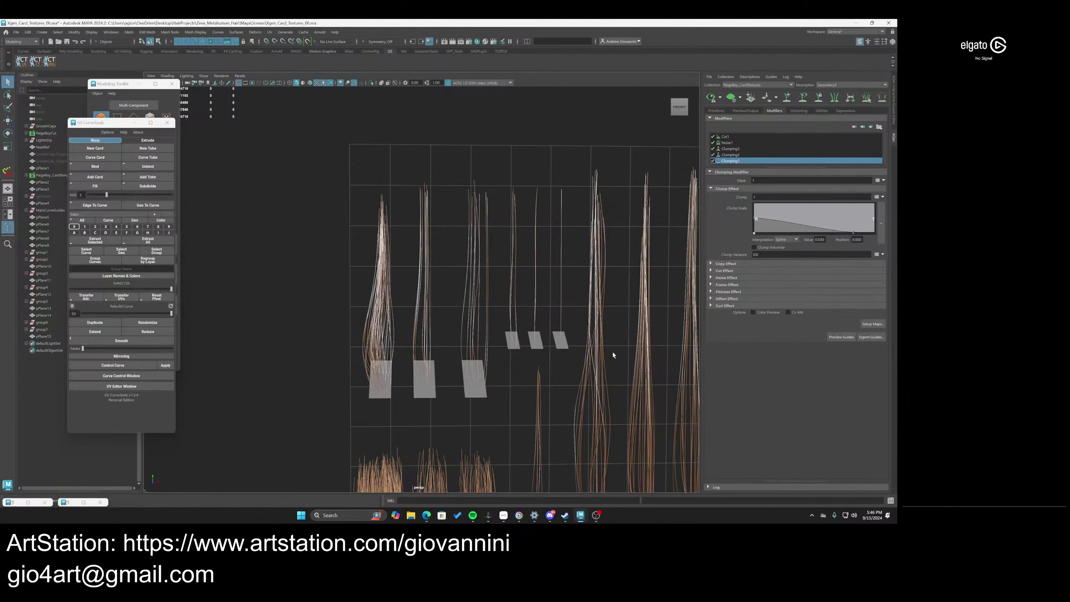
pyautogui.click(863, 323)
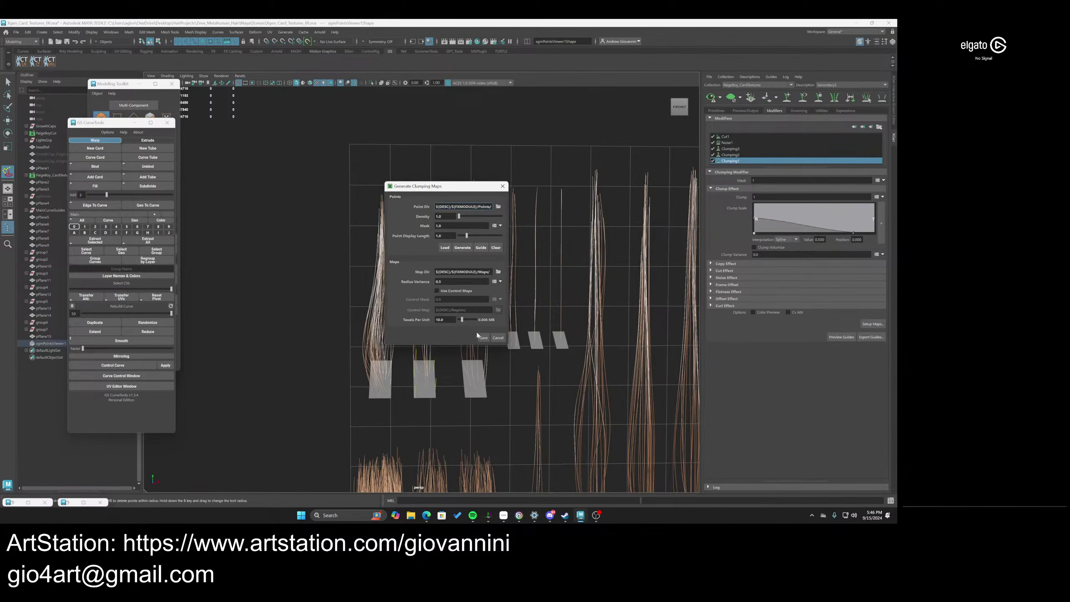
pyautogui.click(498, 337)
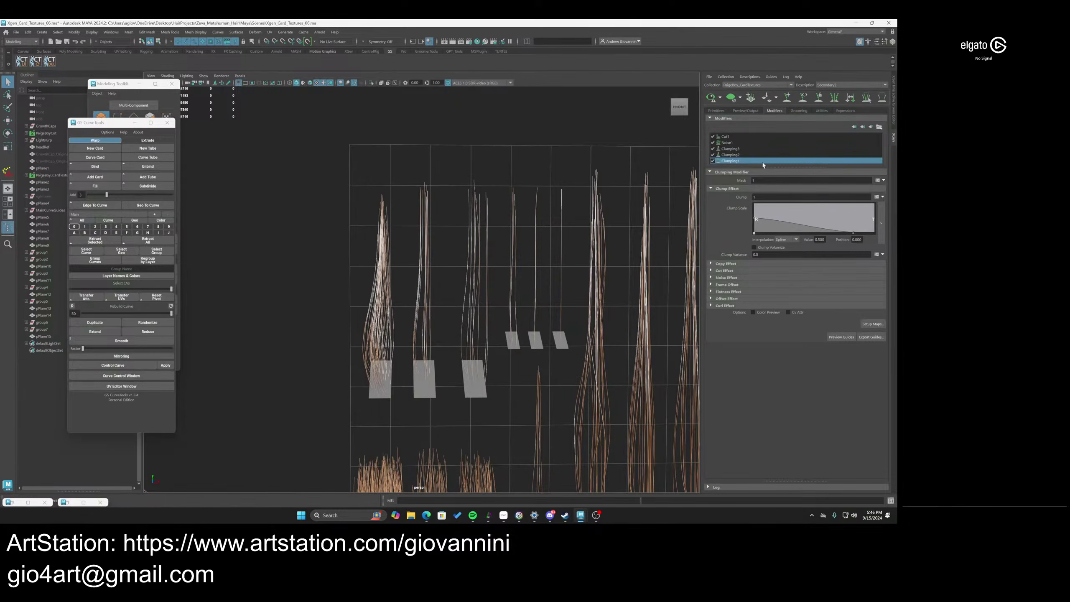
# Generate and save the clumping maps for the Clumping2 modifier on Secondary2
pyautogui.click(733, 154)
pyautogui.click(864, 323)
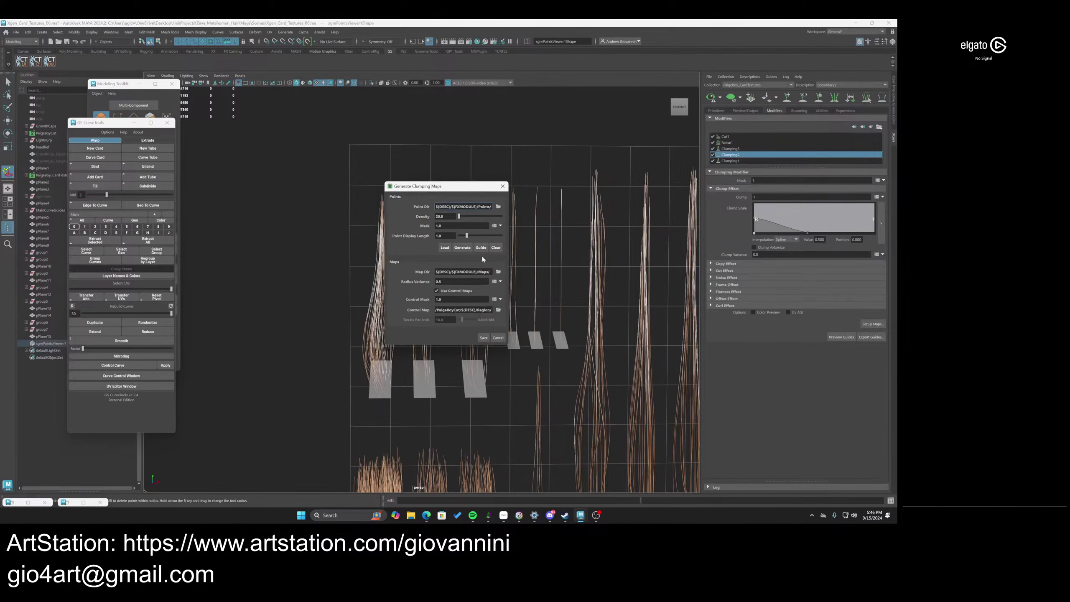
pyautogui.click(484, 338)
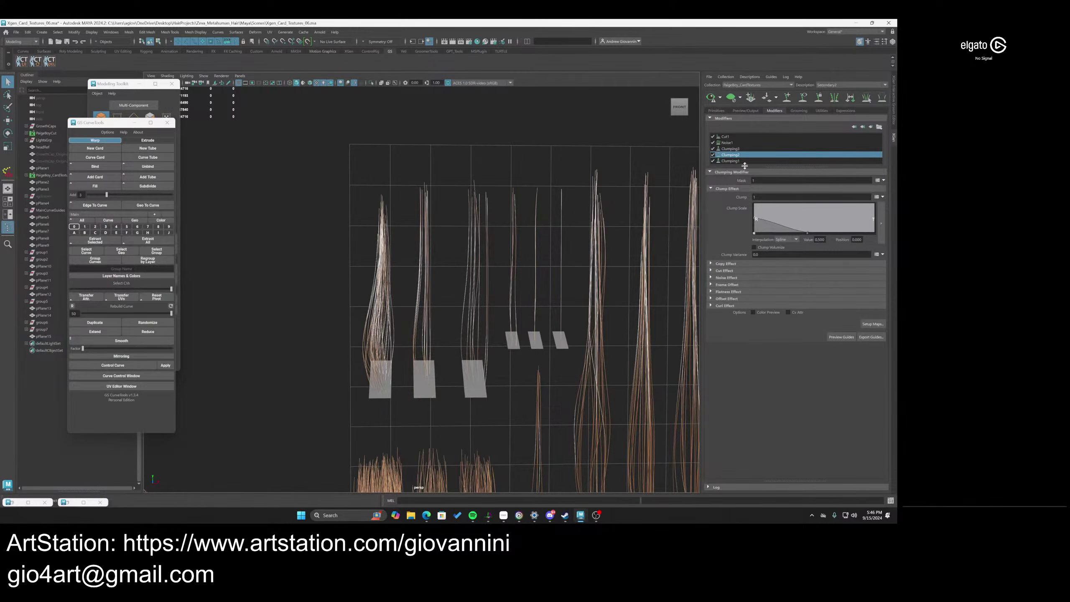
# Generate and save the clumping maps for the Clumping3 modifier on Secondary2
pyautogui.click(732, 149)
pyautogui.click(868, 323)
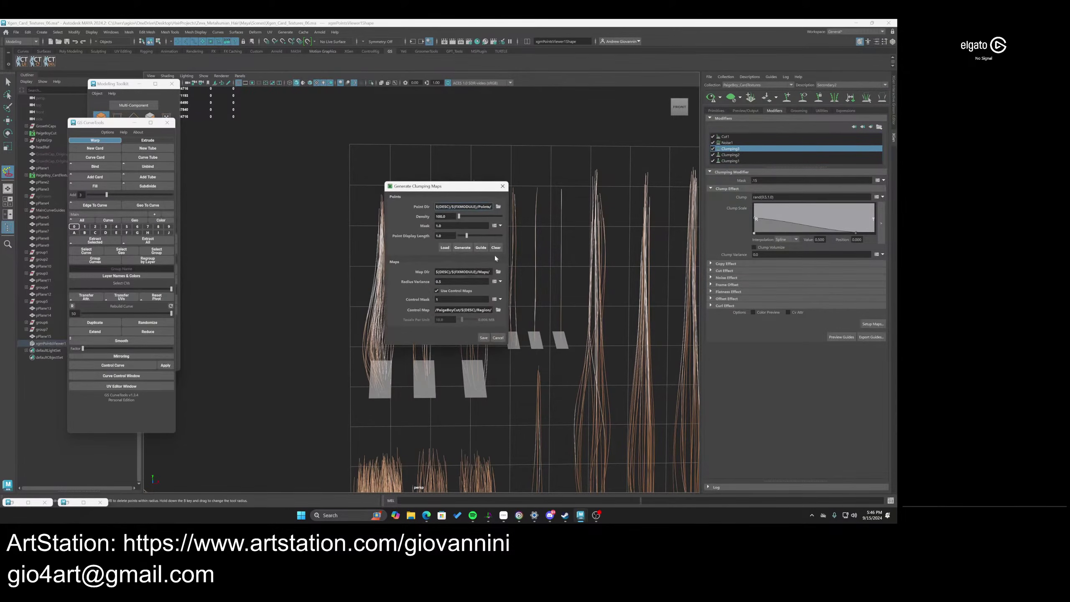
pyautogui.click(484, 337)
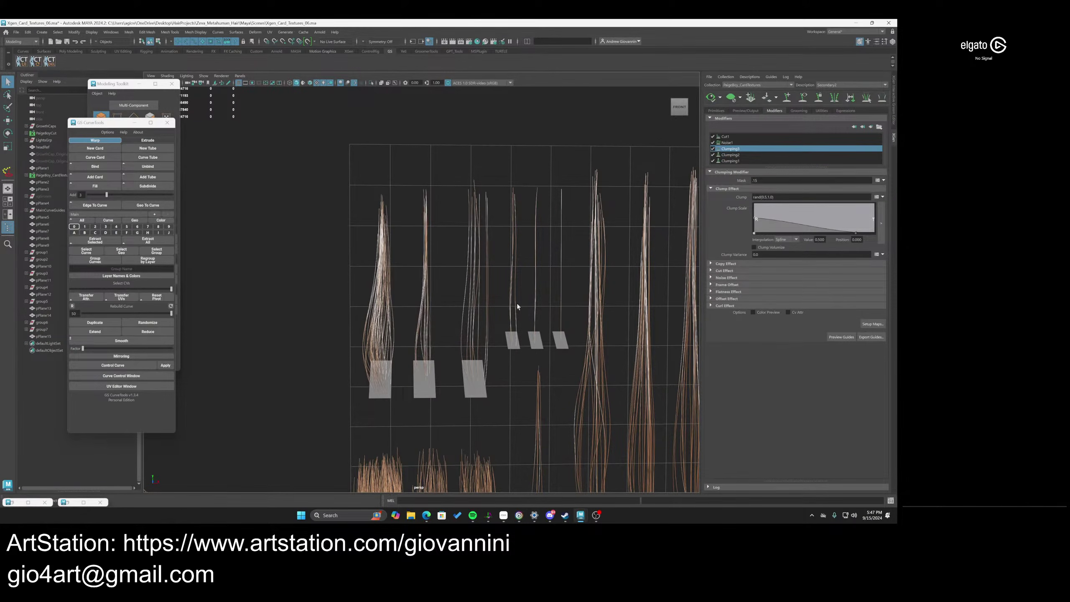
pyautogui.scroll(5, 465, 328)
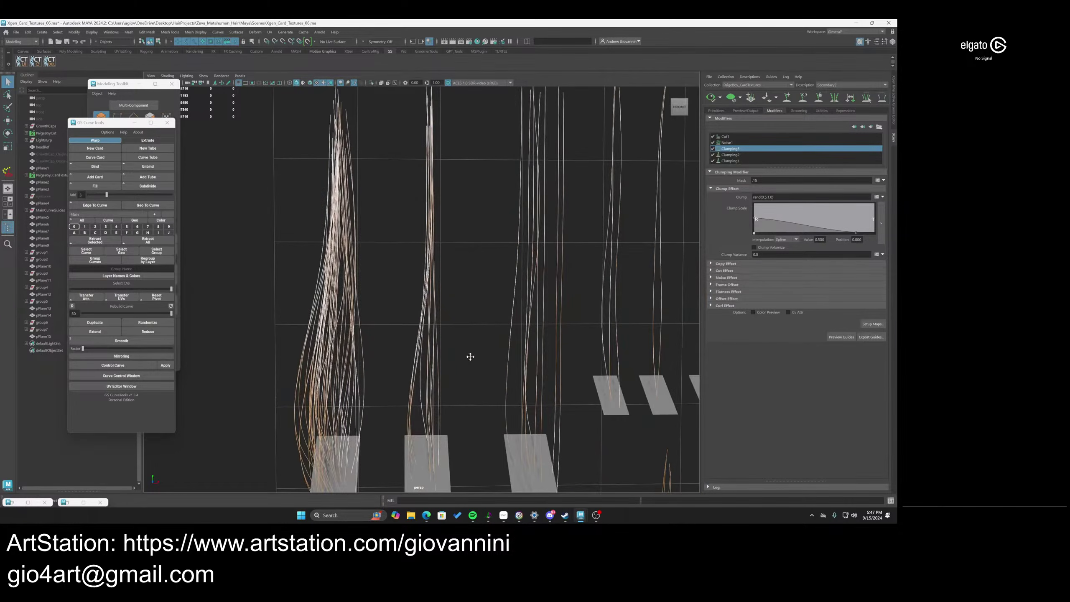
pyautogui.scroll(-3, 487, 296)
# Change the generator seed of Secondary2 and raise its density to about 1.2
pyautogui.click(710, 111)
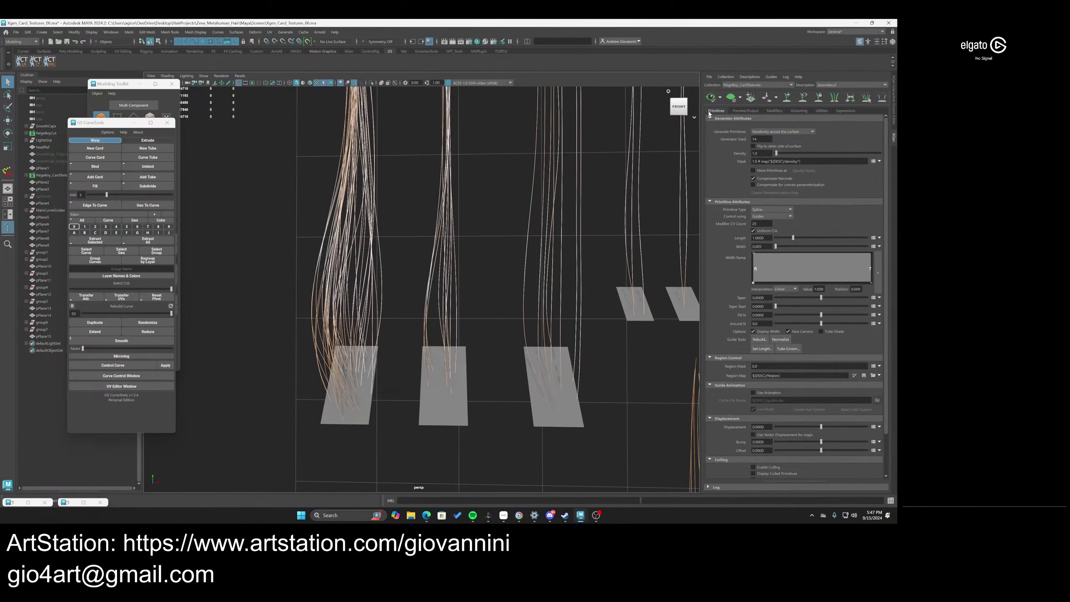
pyautogui.doubleClick(756, 140)
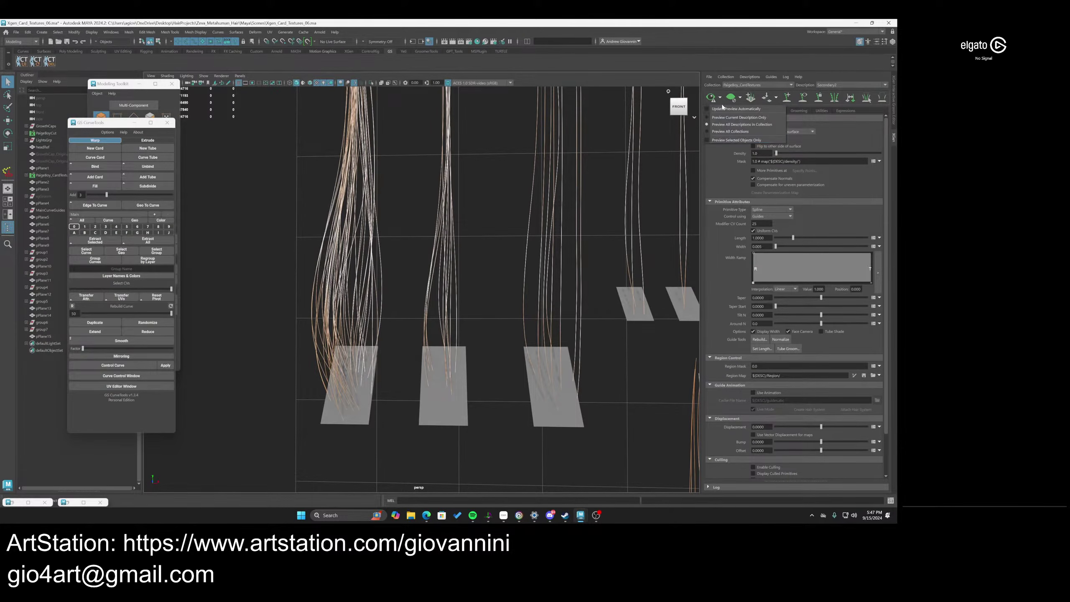
pyautogui.click(711, 98)
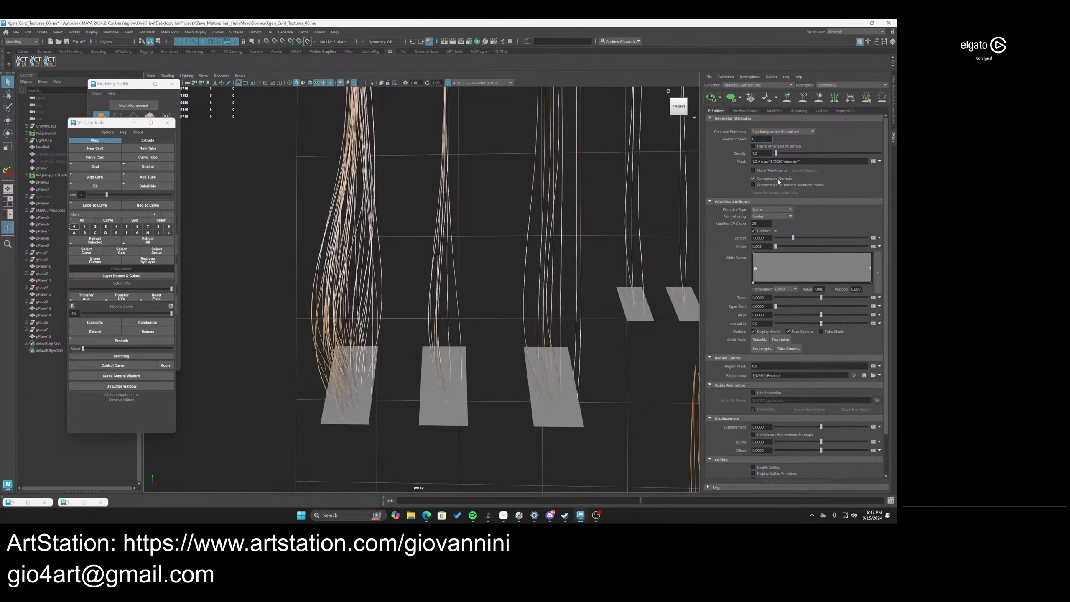
pyautogui.moveTo(779, 155); pyautogui.dragTo(778, 155)
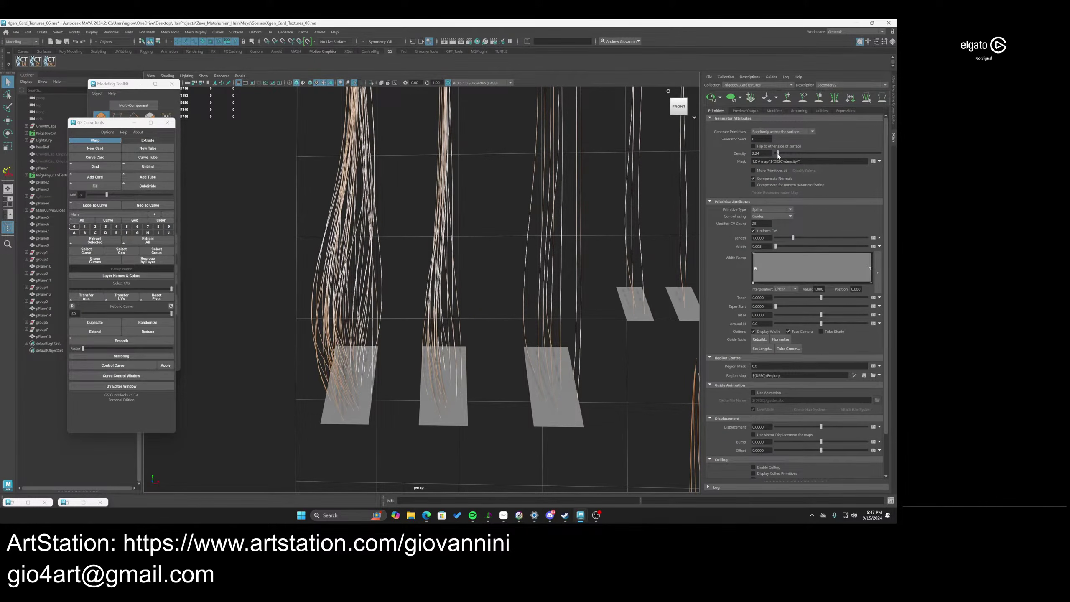
pyautogui.moveTo(778, 155); pyautogui.dragTo(778, 156)
pyautogui.scroll(-8, 510, 307)
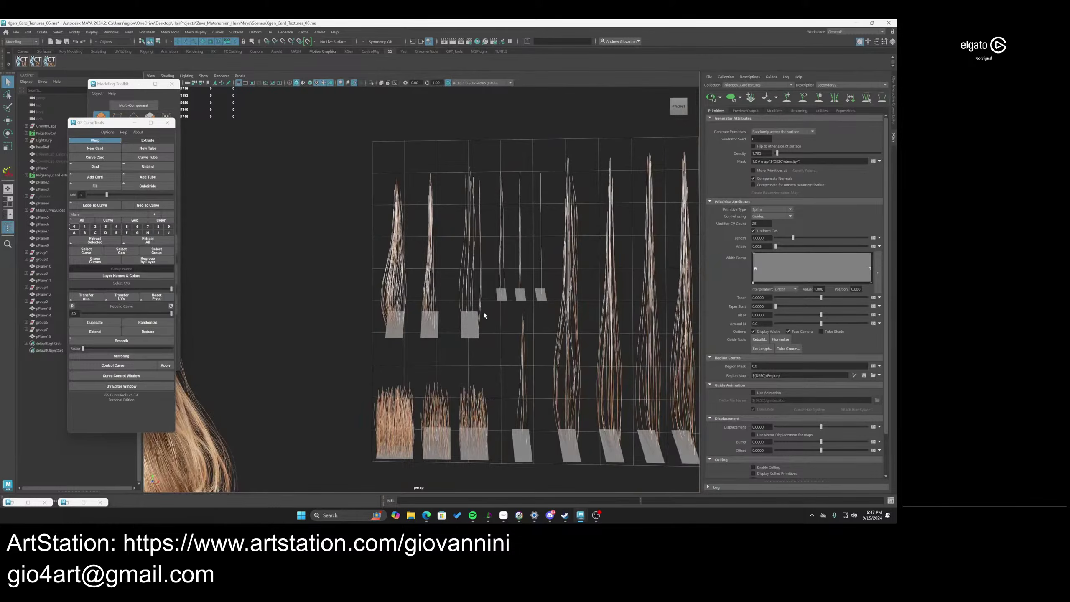
pyautogui.scroll(8, 484, 314)
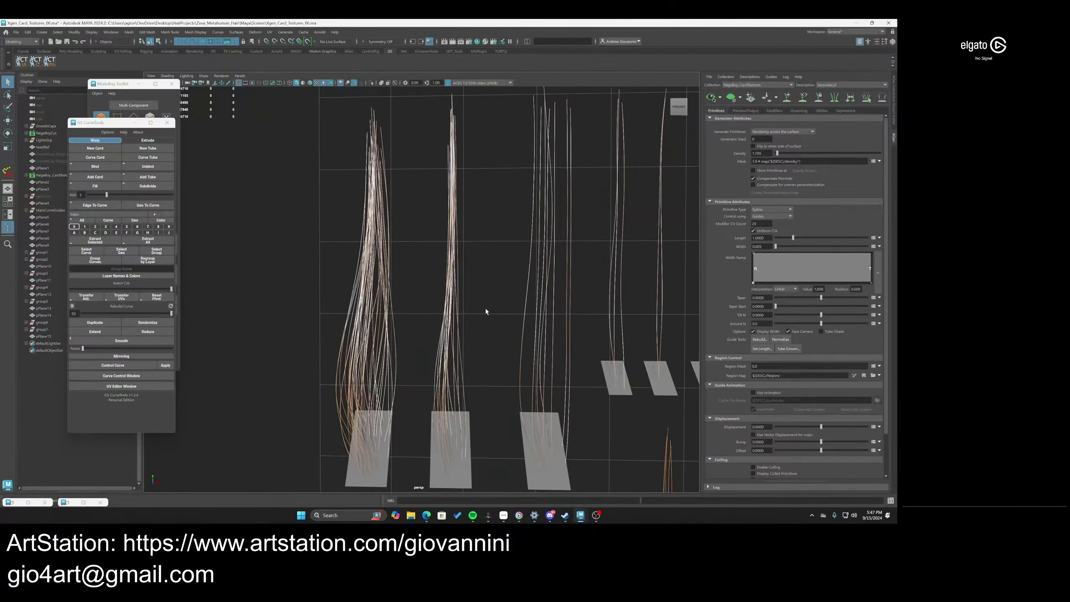
pyautogui.scroll(-5, 486, 311)
# Auto-set the primitive bound for Secondary2 and Secondary1
pyautogui.click(746, 111)
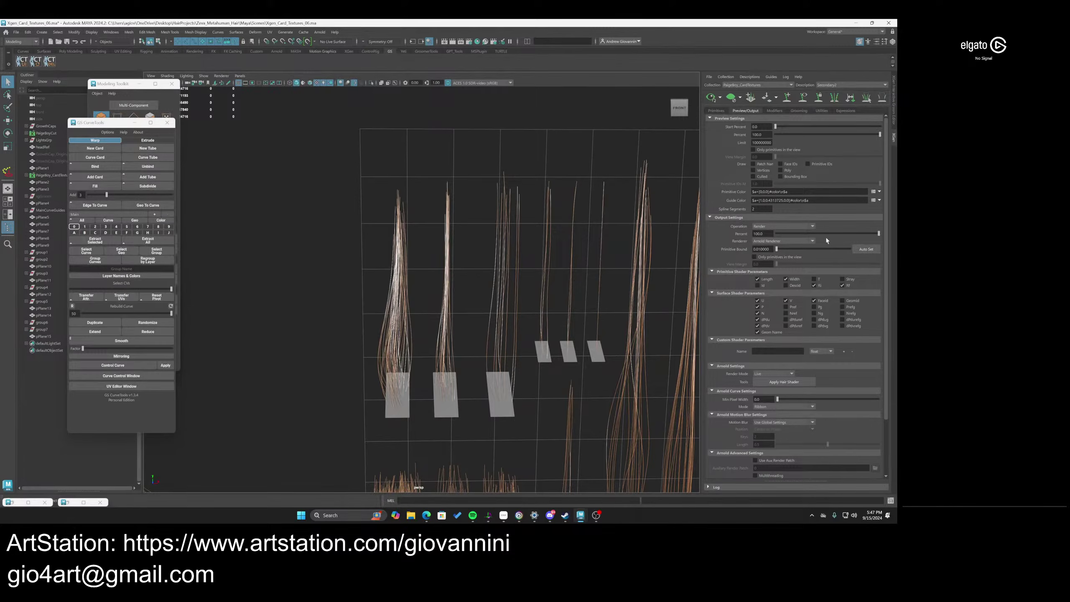
pyautogui.click(842, 86)
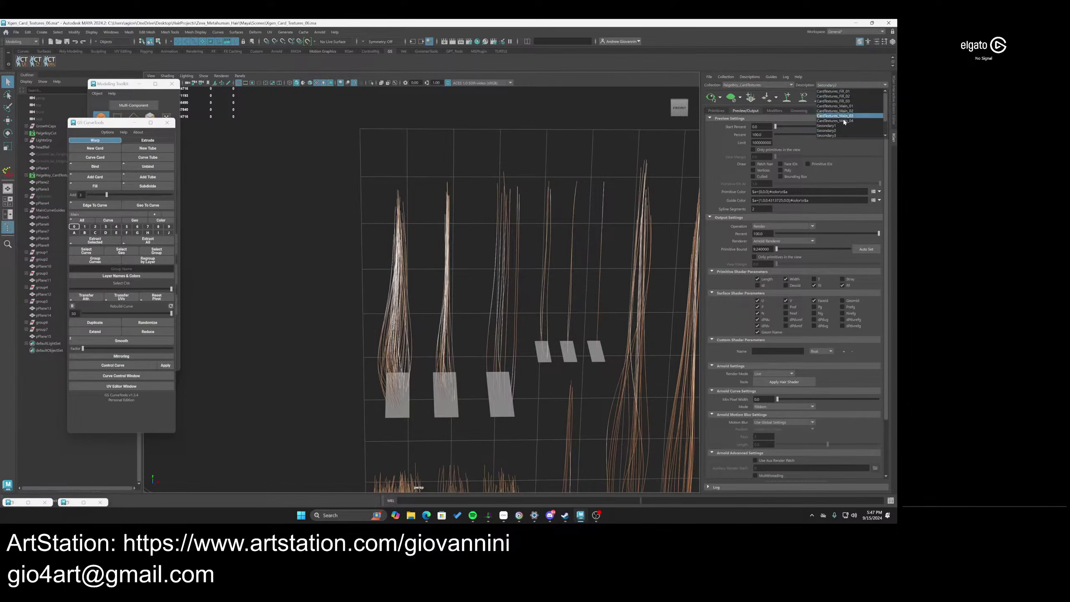
pyautogui.click(843, 126)
pyautogui.click(865, 249)
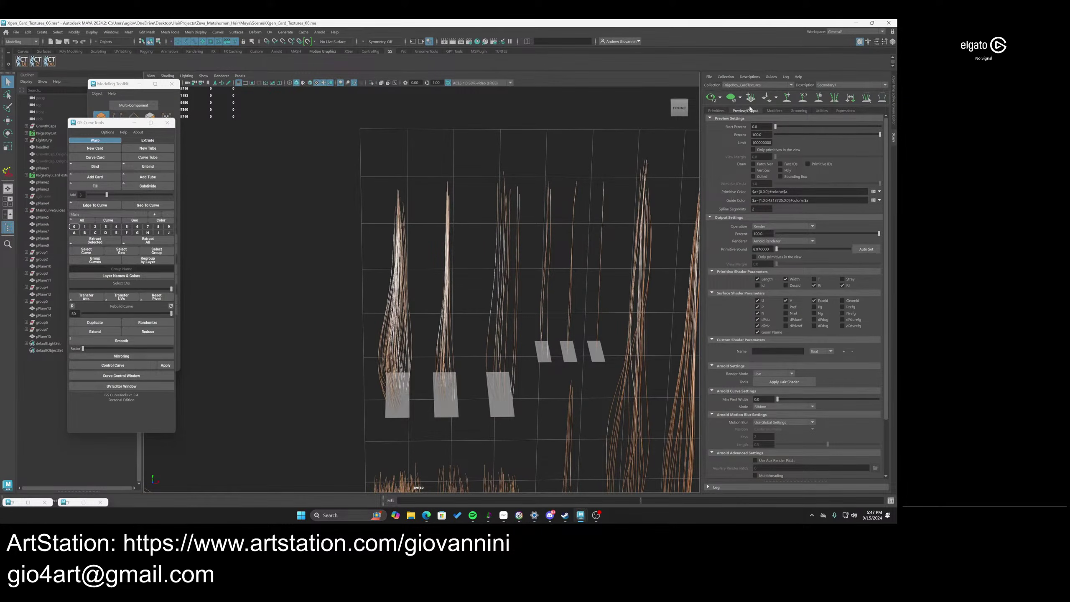
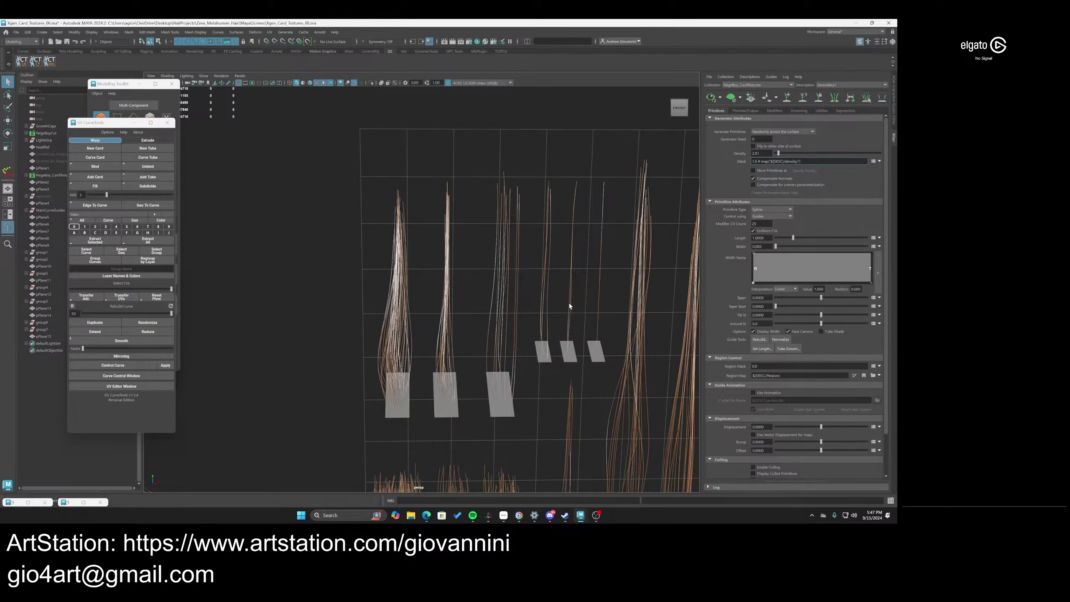
pyautogui.scroll(3, 523, 324)
pyautogui.keyDown('alt'); pyautogui.moveTo(487, 348); pyautogui.dragTo(522, 274, button='middle'); pyautogui.keyUp('alt')
pyautogui.keyDown('alt'); pyautogui.moveTo(522, 273); pyautogui.dragTo(537, 318); pyautogui.keyUp('alt')
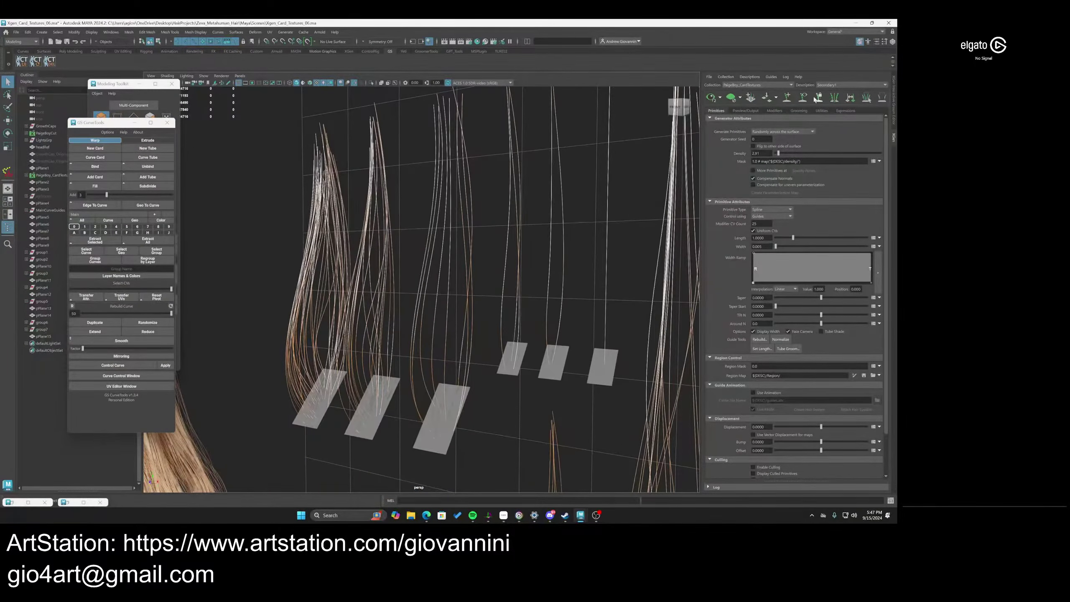
# Set the stray value in the Noise1 magnitude expression on Secondary2 to 1.0
pyautogui.click(828, 86)
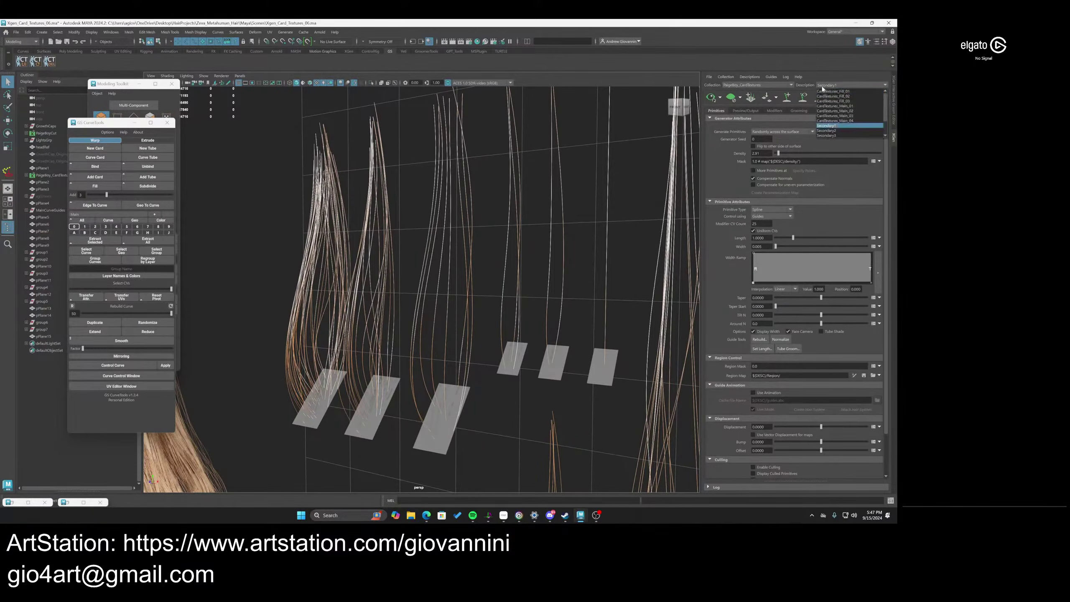
pyautogui.click(836, 131)
pyautogui.click(768, 111)
pyautogui.click(729, 143)
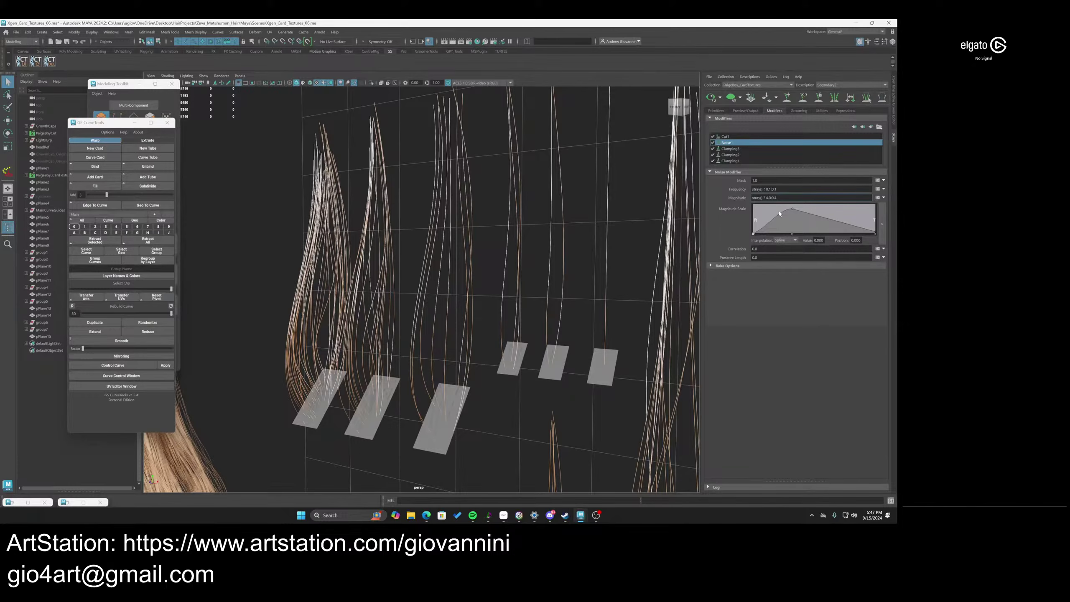
pyautogui.write('1.')
pyautogui.press('Return')
pyautogui.click(766, 197)
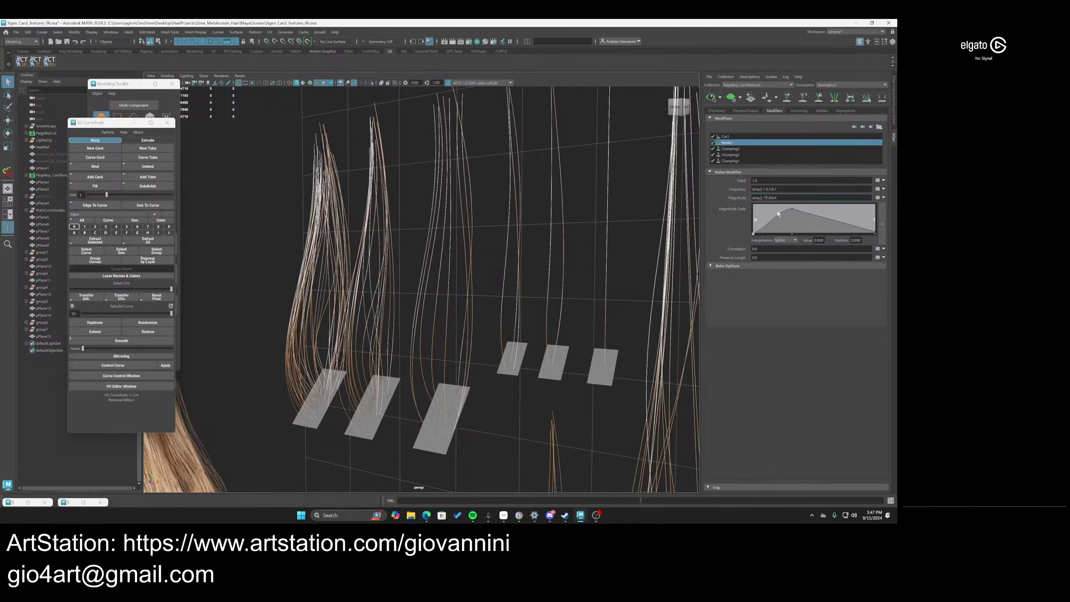
# Enter a new stray percentage for the Secondary2 description and close the dialog
pyautogui.click(750, 76)
pyautogui.click(775, 130)
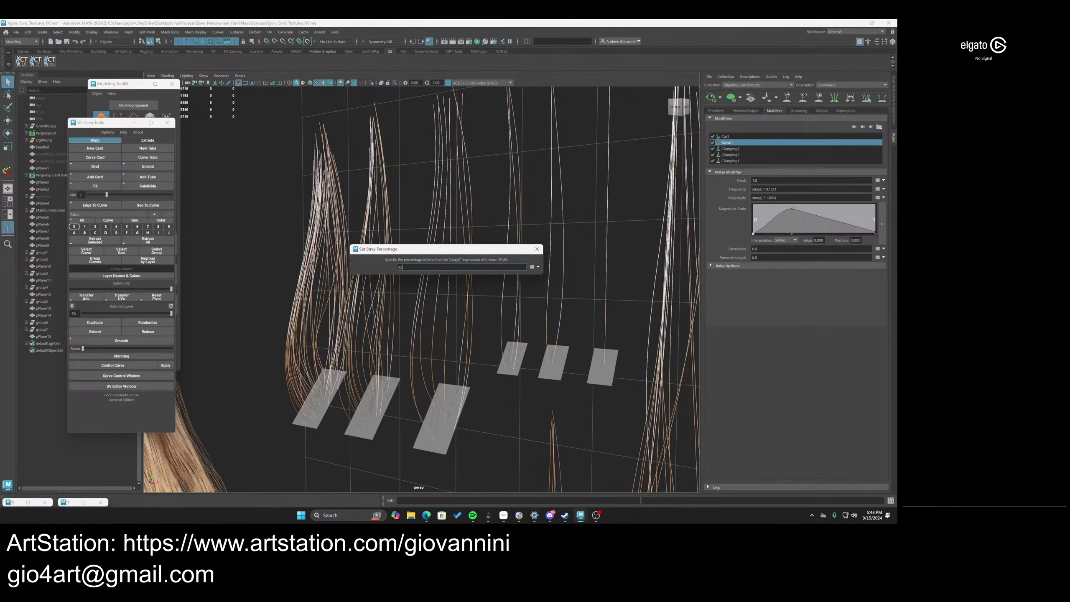
pyautogui.press('Return')
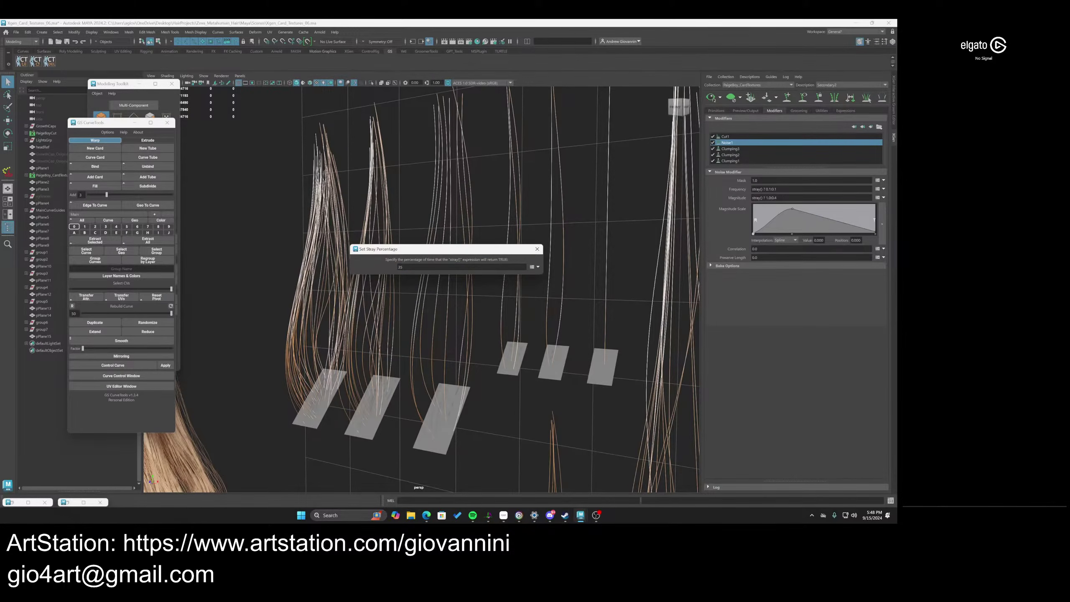
pyautogui.click(536, 248)
# Disable and re-enable the Noise1 modifier on Secondary2 repeatedly to compare the strands with and without noise
pyautogui.keyDown('alt'); pyautogui.moveTo(468, 284); pyautogui.dragTo(482, 285); pyautogui.keyUp('alt')
pyautogui.keyDown('alt'); pyautogui.moveTo(481, 285); pyautogui.dragTo(484, 235, button='middle'); pyautogui.keyUp('alt')
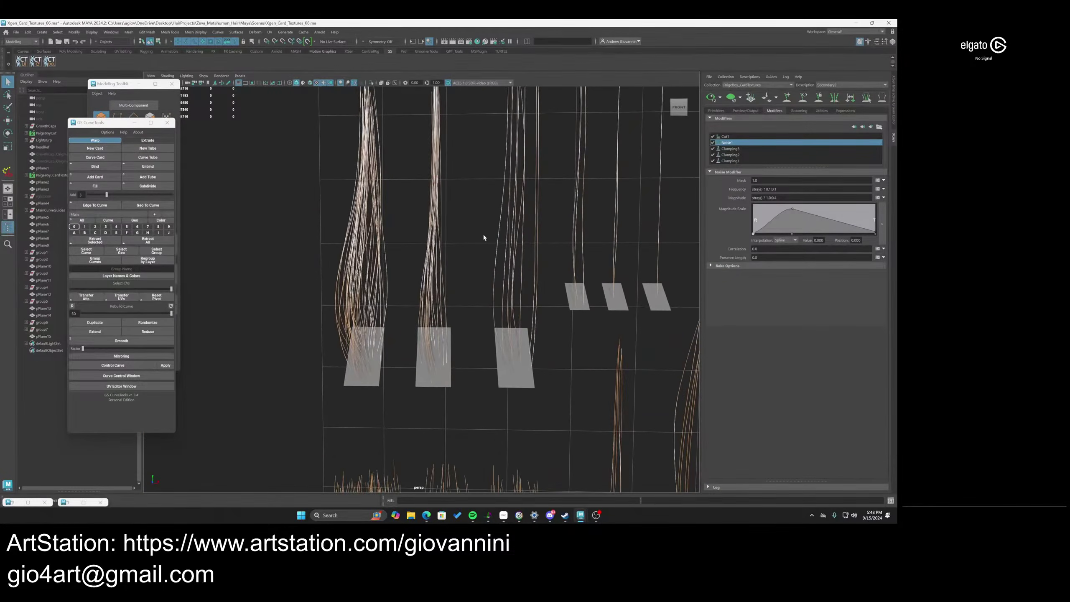
pyautogui.scroll(2, 492, 255)
pyautogui.scroll(-4, 494, 267)
pyautogui.keyDown('alt'); pyautogui.moveTo(489, 273); pyautogui.dragTo(481, 305, button='middle'); pyautogui.keyUp('alt')
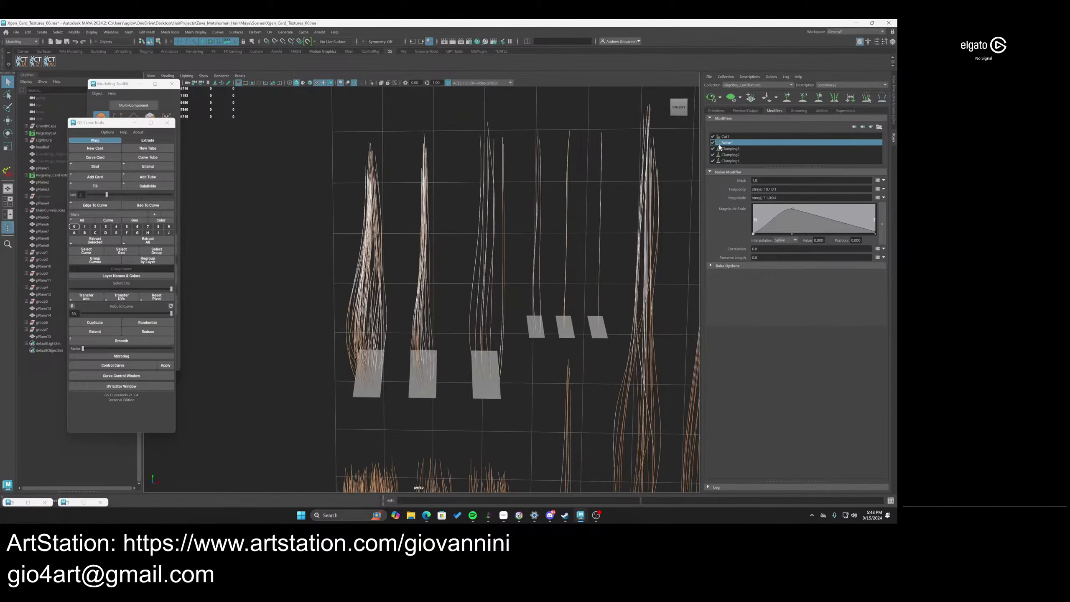
pyautogui.click(713, 144)
pyautogui.click(713, 143)
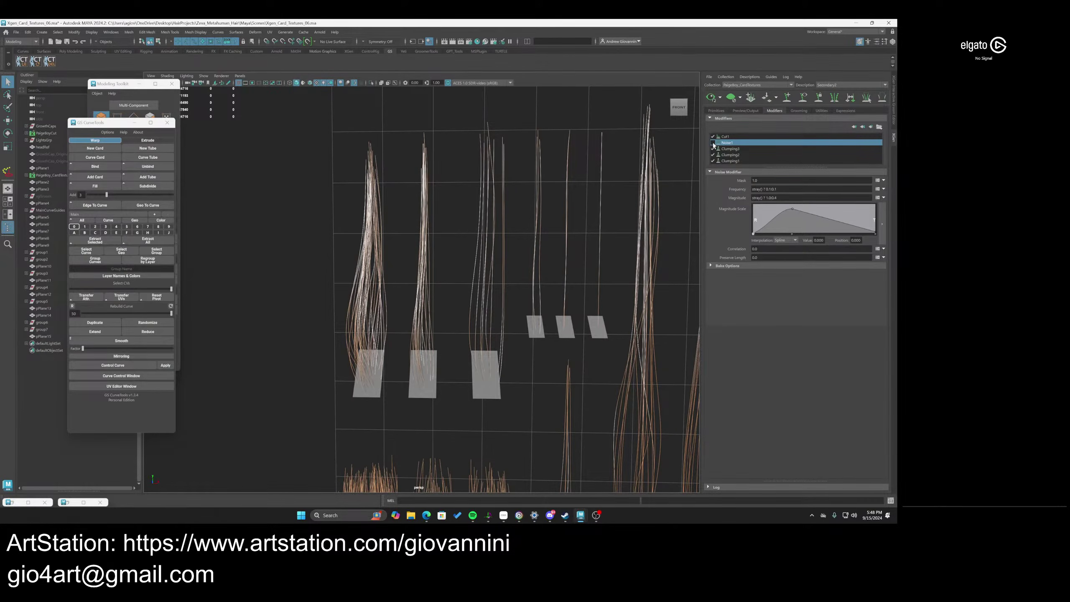
pyautogui.click(713, 143)
pyautogui.click(713, 143)
pyautogui.click(713, 143)
pyautogui.click(713, 144)
# Examine the strands of the three secondary clumps from near and far, down to the roots of the third clump
pyautogui.scroll(3, 447, 273)
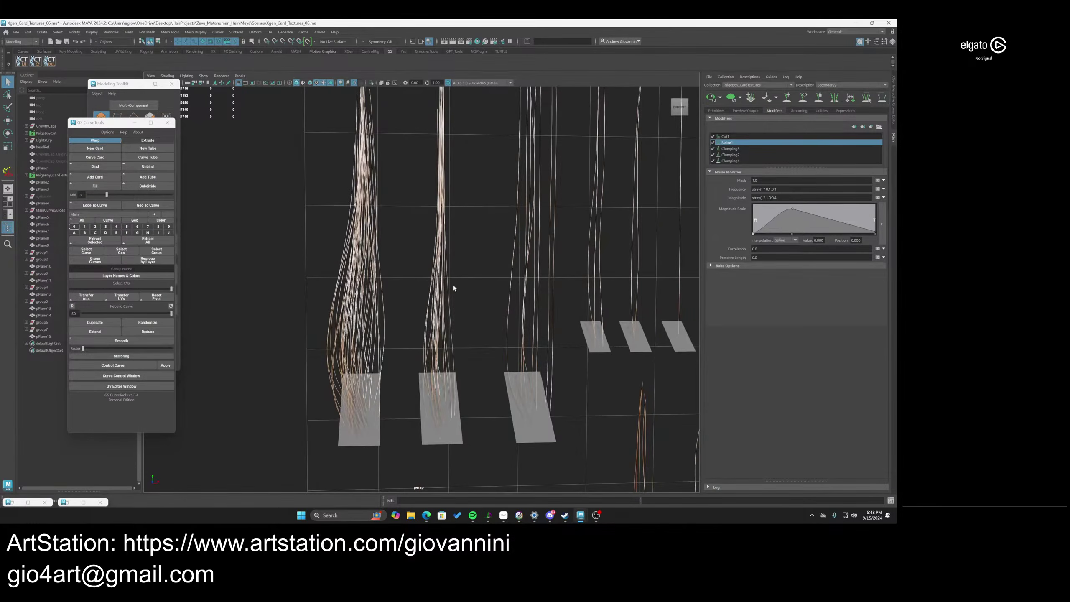
pyautogui.scroll(-4, 460, 259)
pyautogui.scroll(4, 447, 312)
pyautogui.moveTo(461, 258)
pyautogui.keyDown('alt'); pyautogui.mouseDown(button='middle')
pyautogui.moveTo(455, 295)
pyautogui.moveTo(461, 241)
pyautogui.mouseUp(button='middle'); pyautogui.keyUp('alt')
pyautogui.moveTo(462, 242)
pyautogui.keyDown('alt'); pyautogui.mouseDown()
pyautogui.moveTo(463, 294)
pyautogui.moveTo(459, 254)
pyautogui.moveTo(471, 258)
pyautogui.mouseUp(); pyautogui.keyUp('alt')
pyautogui.scroll(2, 459, 248)
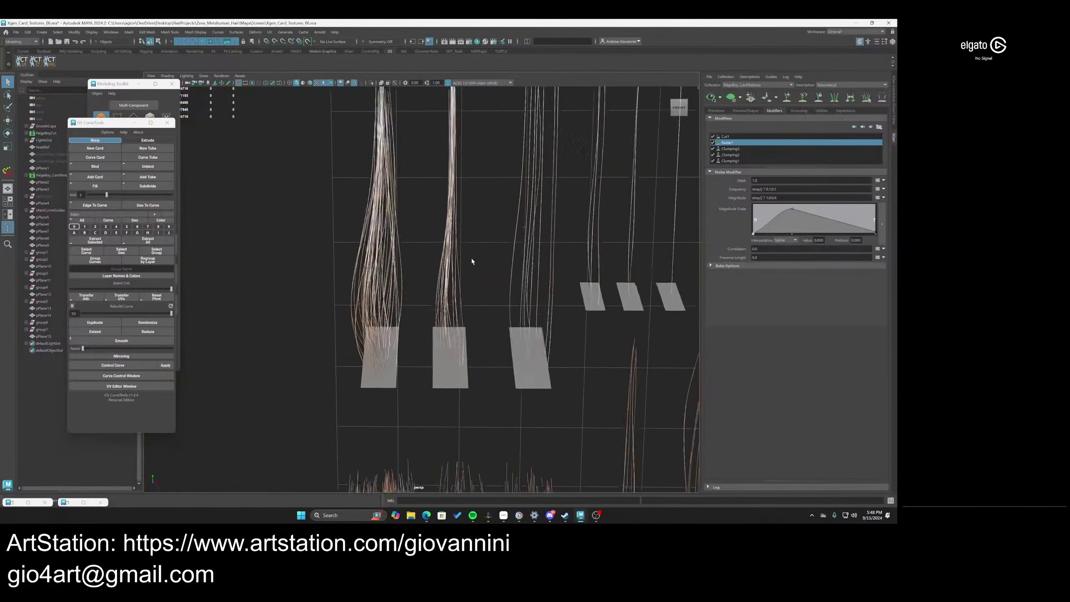
pyautogui.scroll(3, 480, 269)
pyautogui.scroll(-3, 484, 269)
pyautogui.keyDown('alt'); pyautogui.moveTo(483, 262); pyautogui.dragTo(428, 336, button='middle'); pyautogui.keyUp('alt')
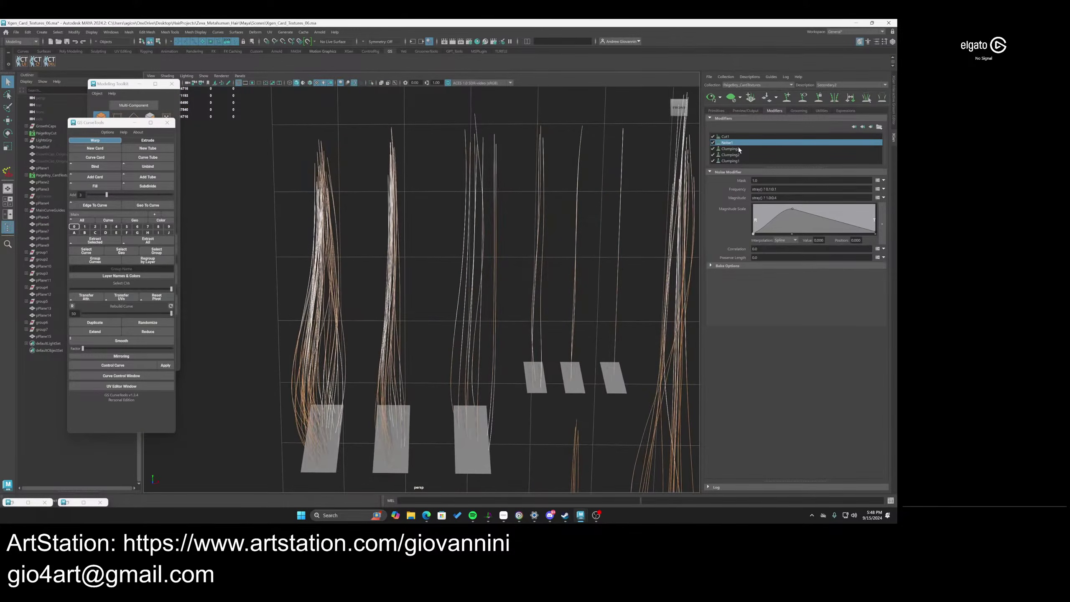
pyautogui.scroll(-3, 471, 311)
pyautogui.scroll(6, 449, 287)
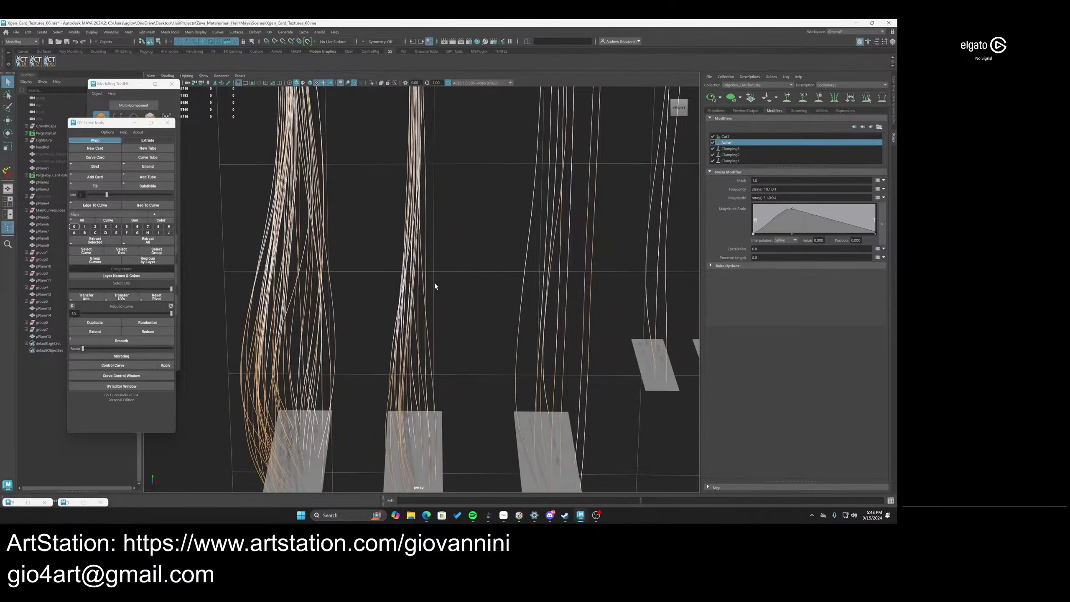
pyautogui.scroll(-3, 447, 281)
pyautogui.scroll(-3, 501, 262)
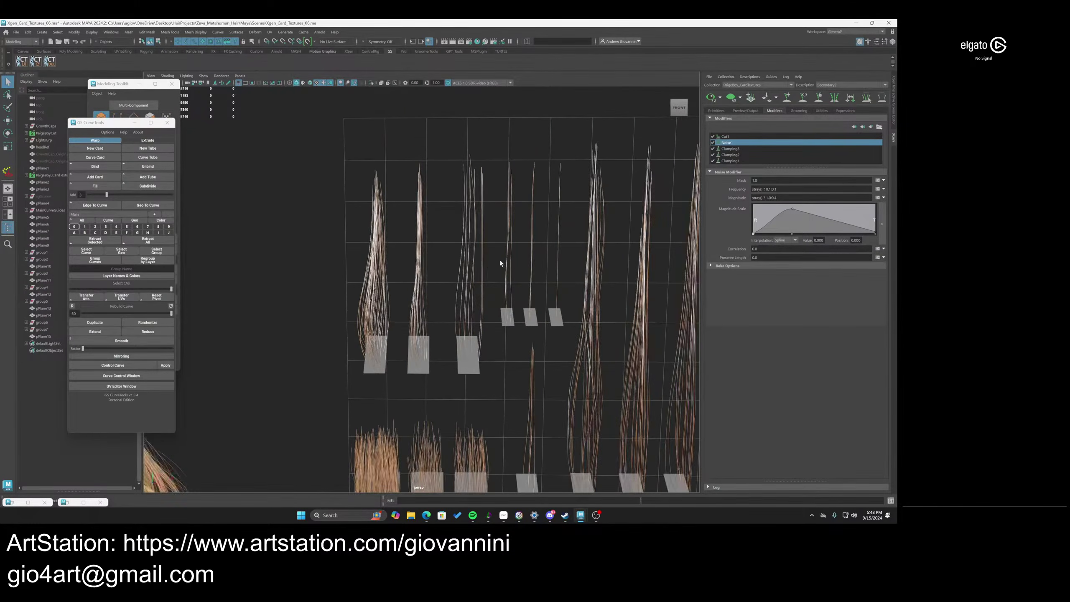
pyautogui.scroll(6, 475, 278)
pyautogui.scroll(-3, 456, 352)
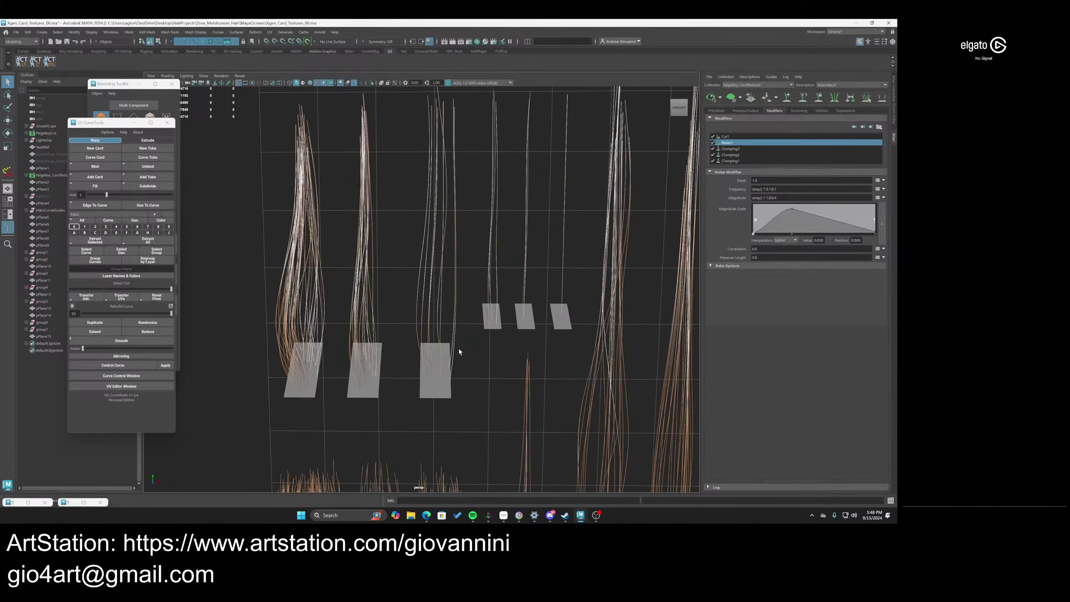
pyautogui.scroll(5, 448, 309)
pyautogui.scroll(2, 448, 356)
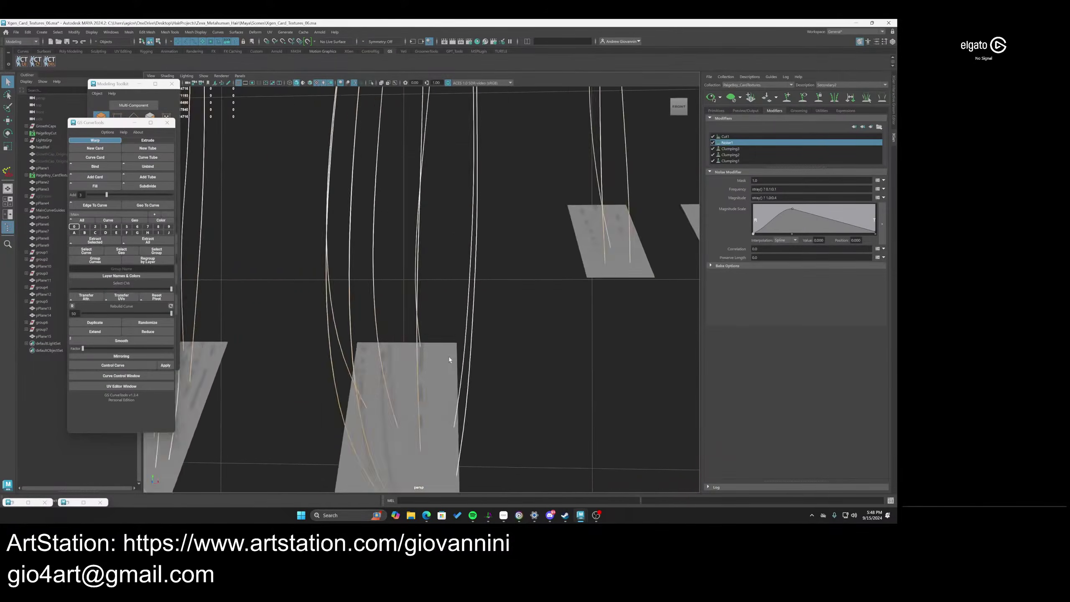
pyautogui.scroll(-5, 443, 342)
pyautogui.scroll(3, 451, 354)
pyautogui.scroll(-1, 463, 358)
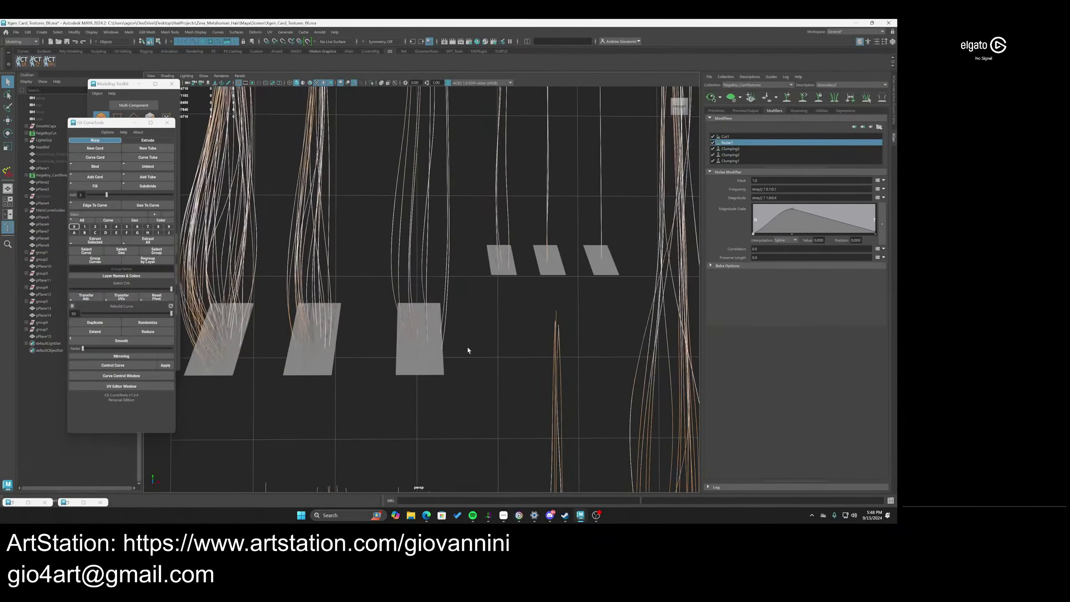
# Switch to the Secondary3 description for the third secondary clump and turn on automatic preview updating
pyautogui.click(437, 373)
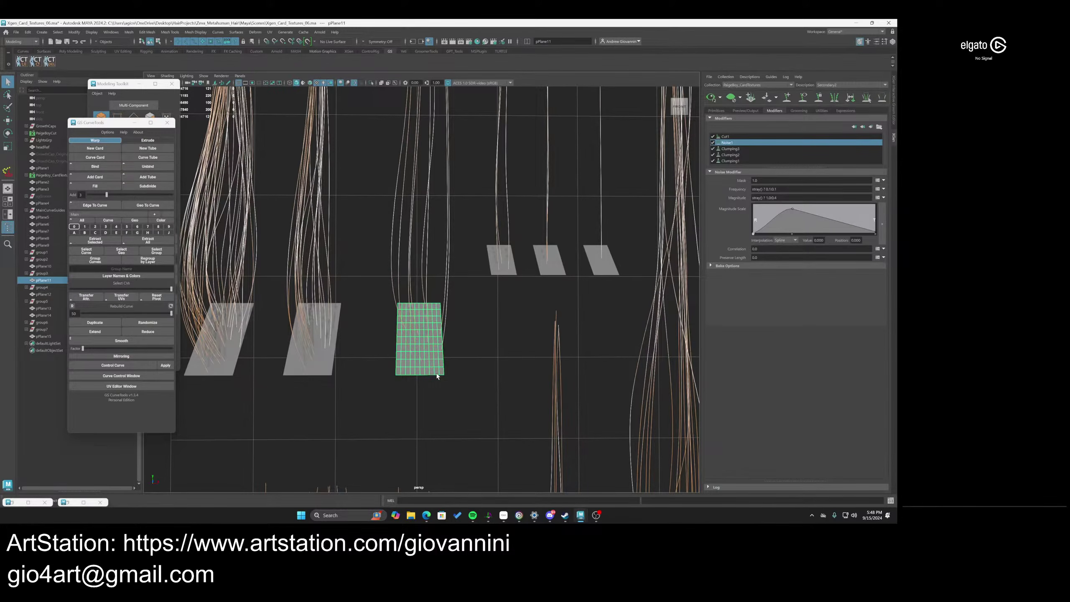
pyautogui.scroll(-2, 478, 313)
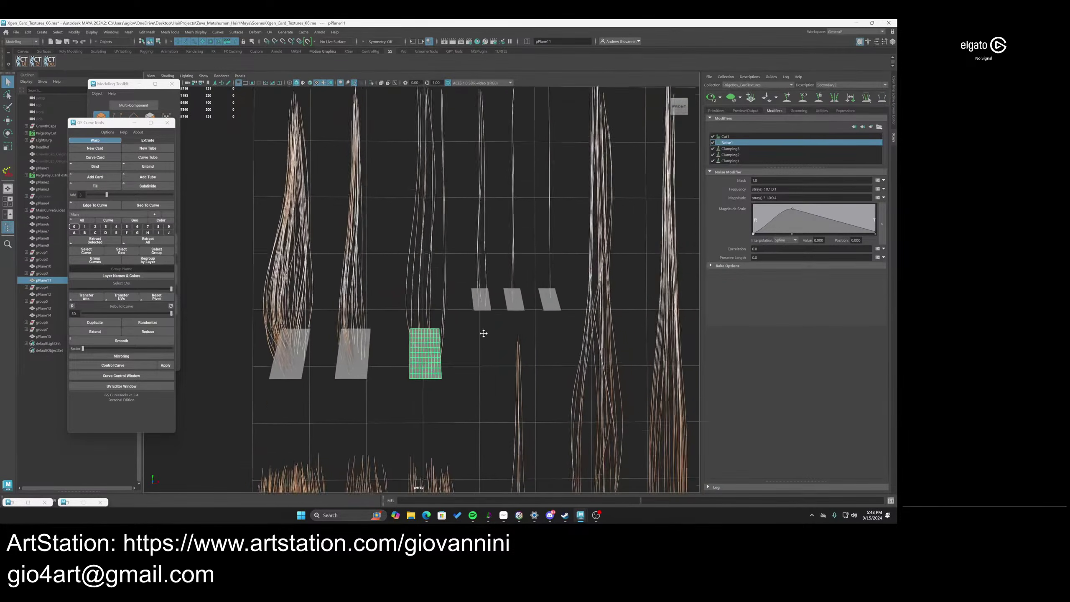
pyautogui.scroll(3, 485, 333)
pyautogui.keyDown('alt'); pyautogui.moveTo(465, 373); pyautogui.dragTo(489, 318, button='middle'); pyautogui.keyUp('alt')
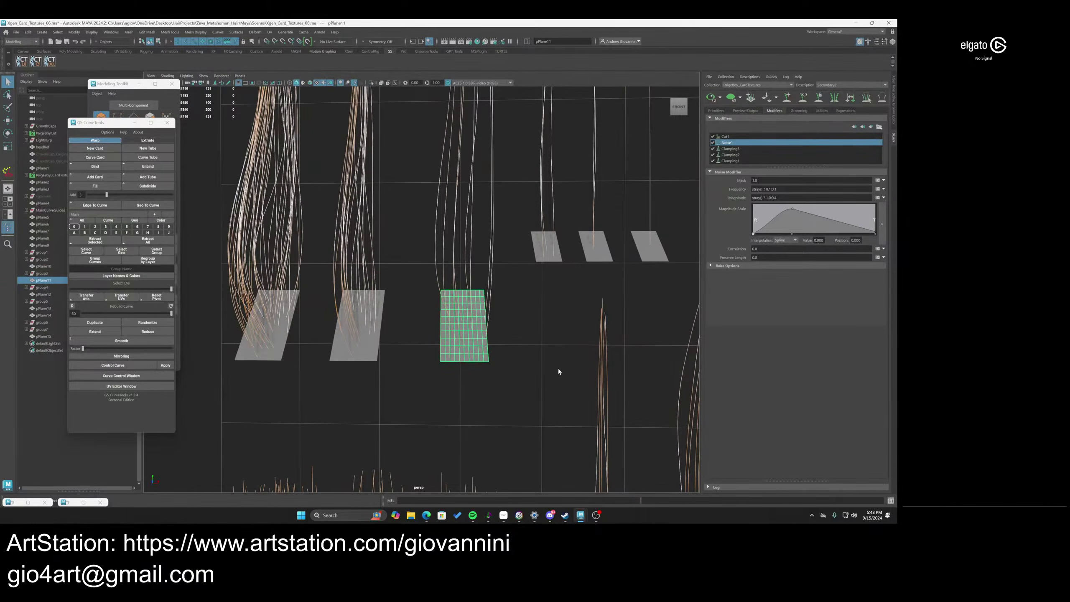
pyautogui.keyDown('alt'); pyautogui.moveTo(547, 365); pyautogui.dragTo(489, 417, button='middle'); pyautogui.keyUp('alt')
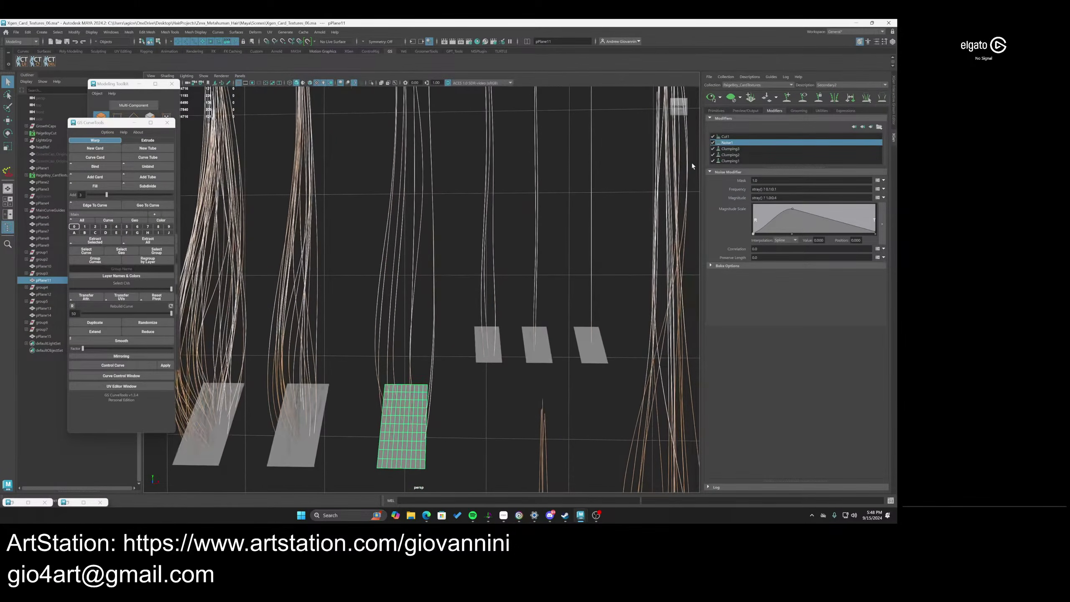
pyautogui.click(825, 84)
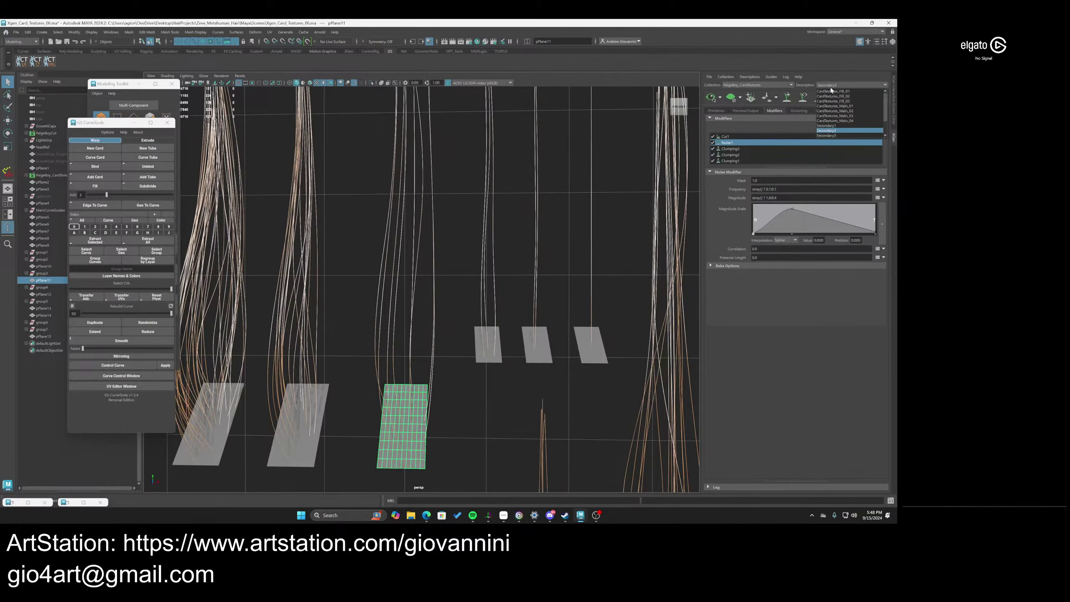
pyautogui.click(830, 135)
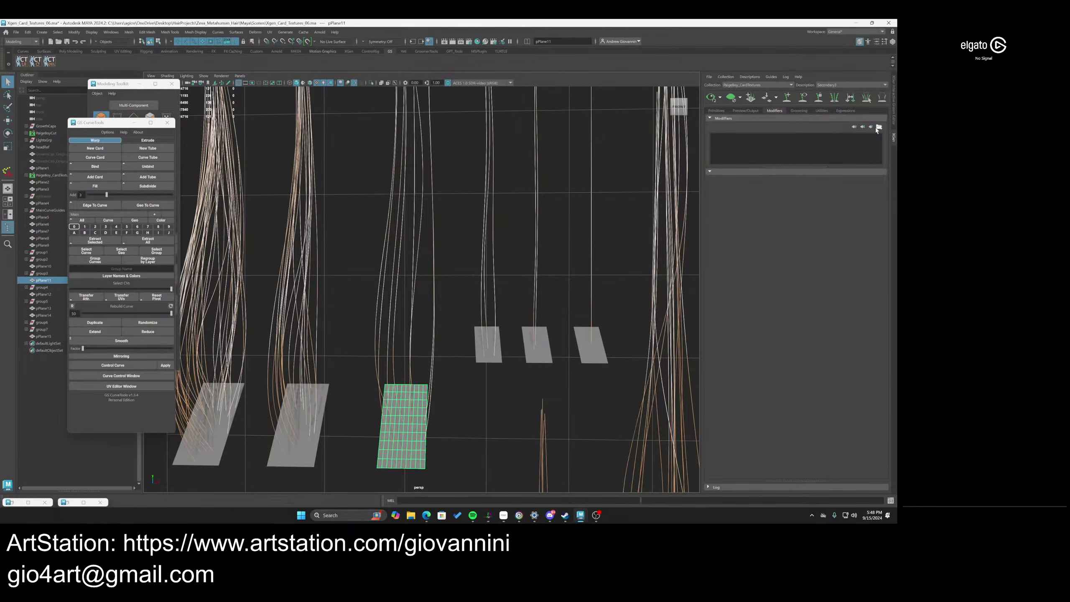
pyautogui.click(720, 97)
pyautogui.click(718, 108)
# Load the saved PaigeBoyCardTextures Clumping1, Clumping2 and Clumping3 modifiers onto the Secondary3 description
pyautogui.click(878, 127)
pyautogui.moveTo(872, 156)
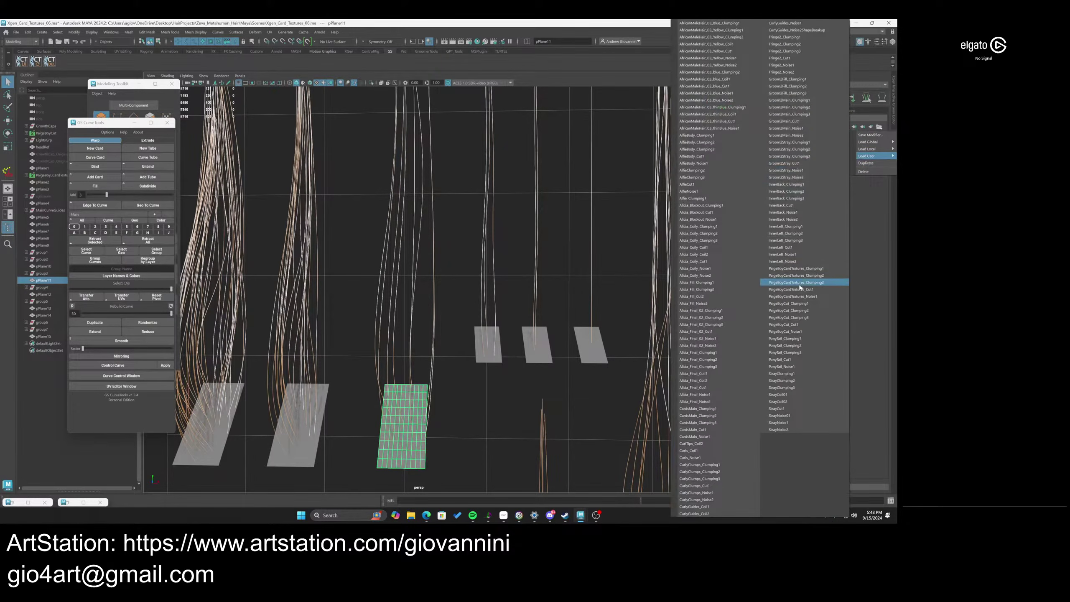
pyautogui.click(798, 268)
pyautogui.click(878, 126)
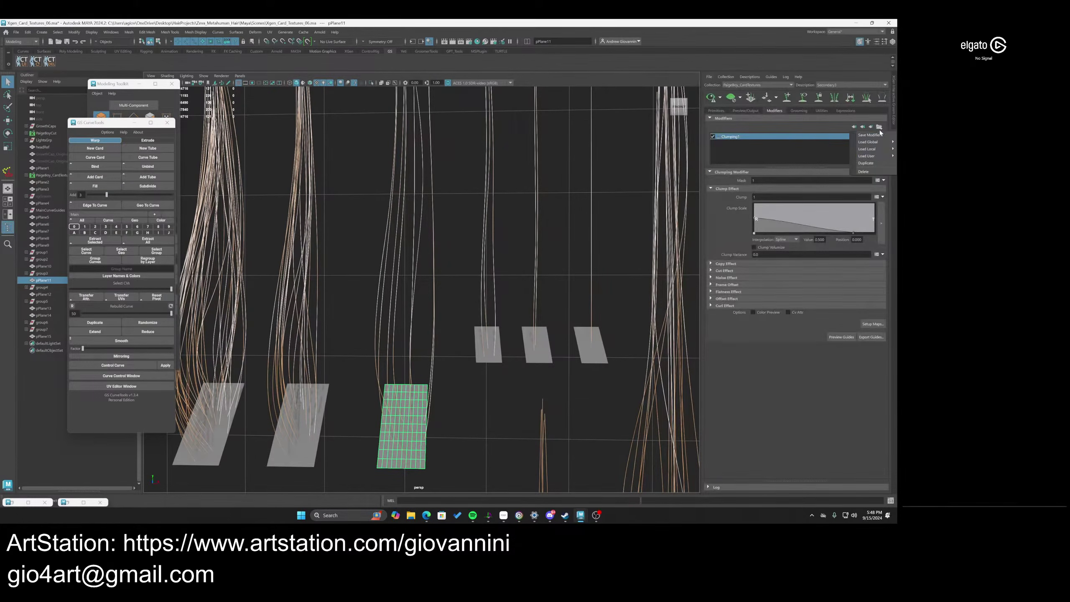
pyautogui.moveTo(872, 155)
pyautogui.click(800, 276)
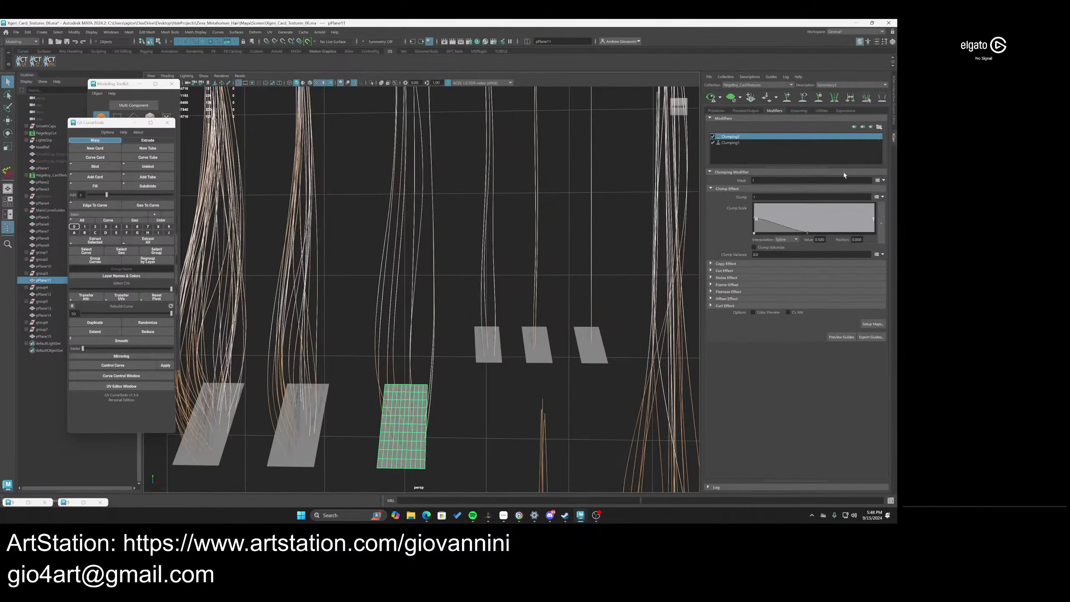
pyautogui.click(879, 128)
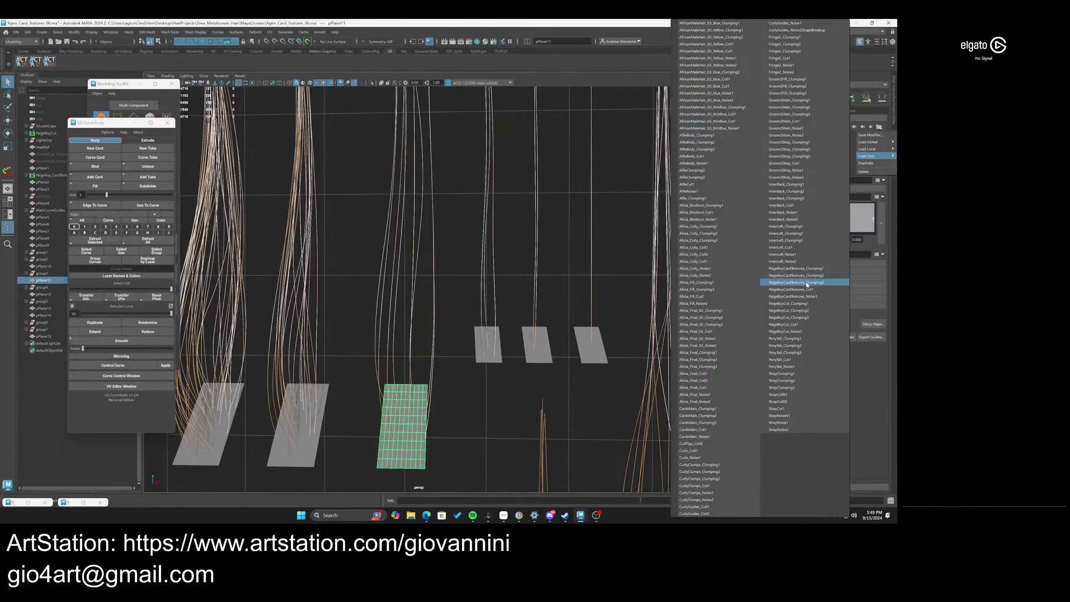
pyautogui.click(796, 282)
# Load the saved Noise1 and Cut1 modifiers onto the Secondary3 description
pyautogui.click(878, 127)
pyautogui.moveTo(872, 156)
pyautogui.click(811, 298)
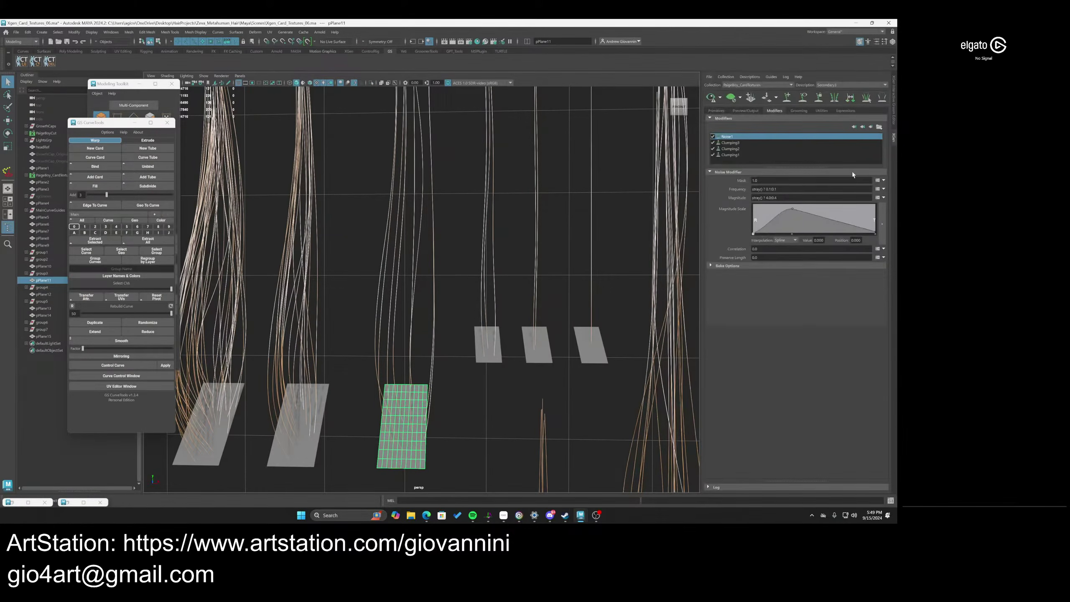
pyautogui.click(880, 129)
pyautogui.moveTo(872, 155)
pyautogui.click(804, 328)
# Set the stray percentage of the Secondary3 description to 35
pyautogui.click(749, 77)
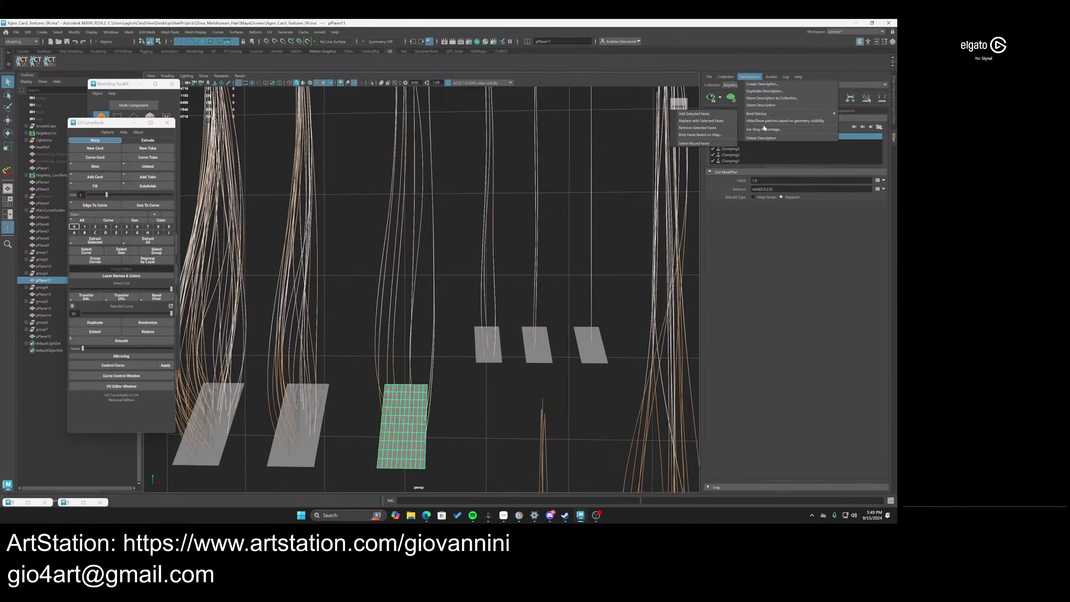
pyautogui.click(765, 129)
pyautogui.click(438, 267)
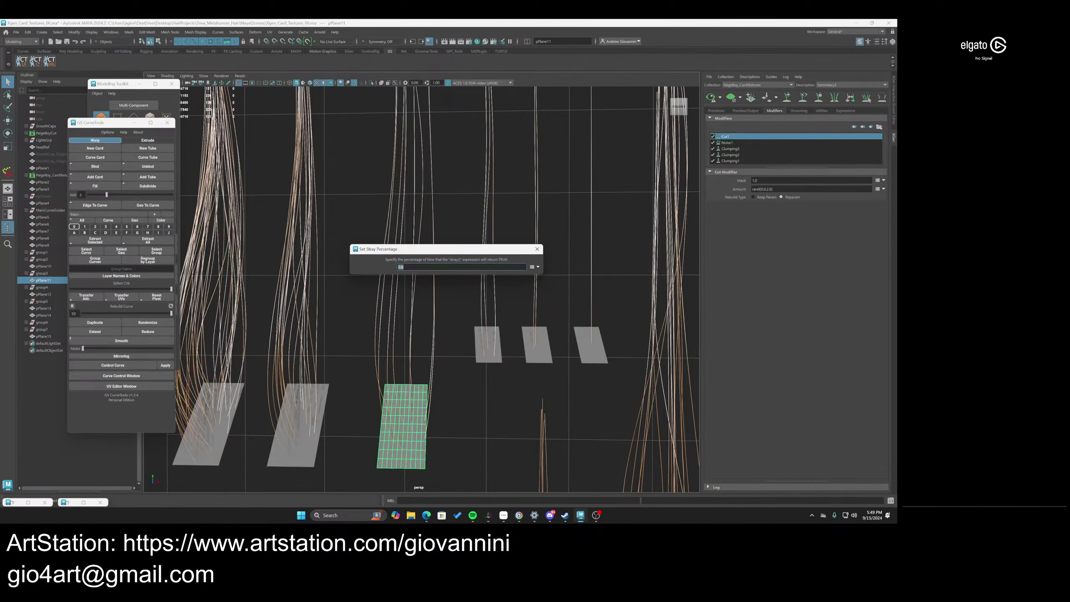
pyautogui.write('35')
pyautogui.press('Return')
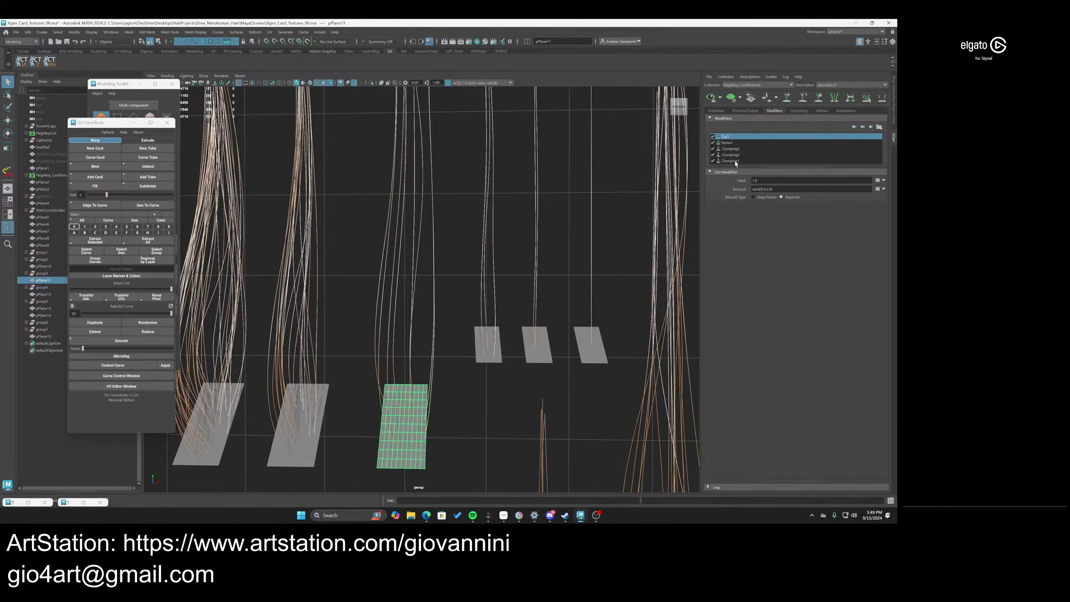
# Set up the Clumping1 maps on Secondary3 with the guides as clump points and save them
pyautogui.click(736, 163)
pyautogui.click(872, 324)
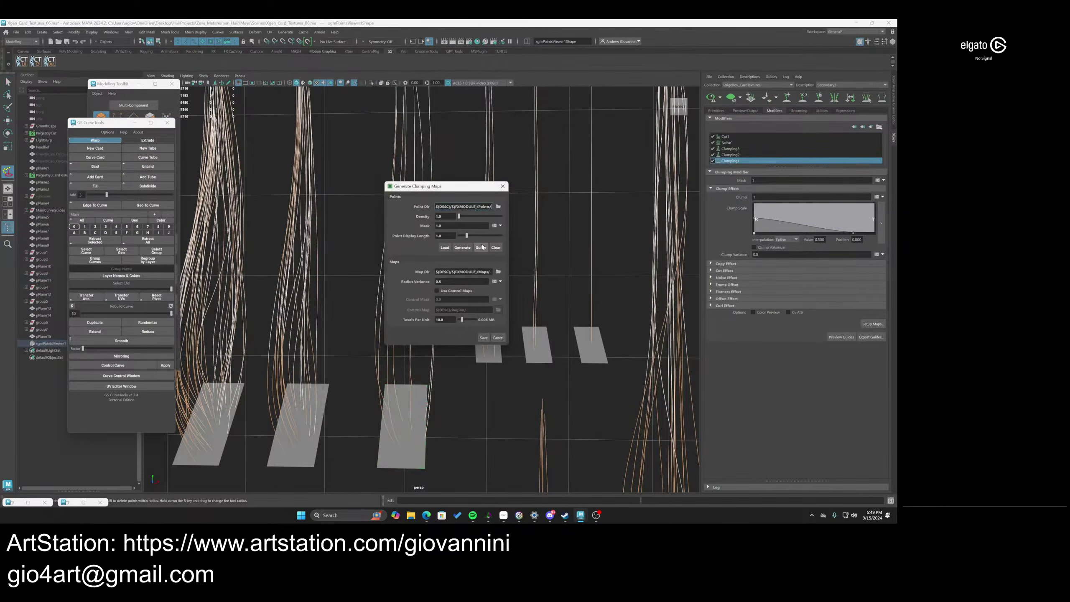
pyautogui.click(484, 338)
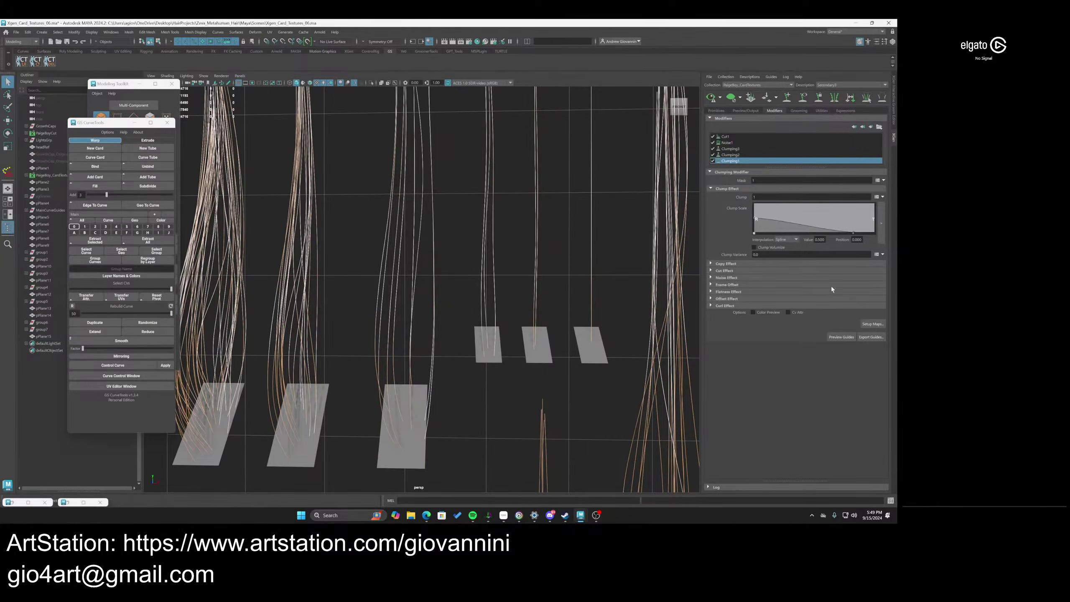
# Generate the clump points and save the maps for Clumping2 and Clumping3 on Secondary3
pyautogui.click(731, 154)
pyautogui.click(869, 323)
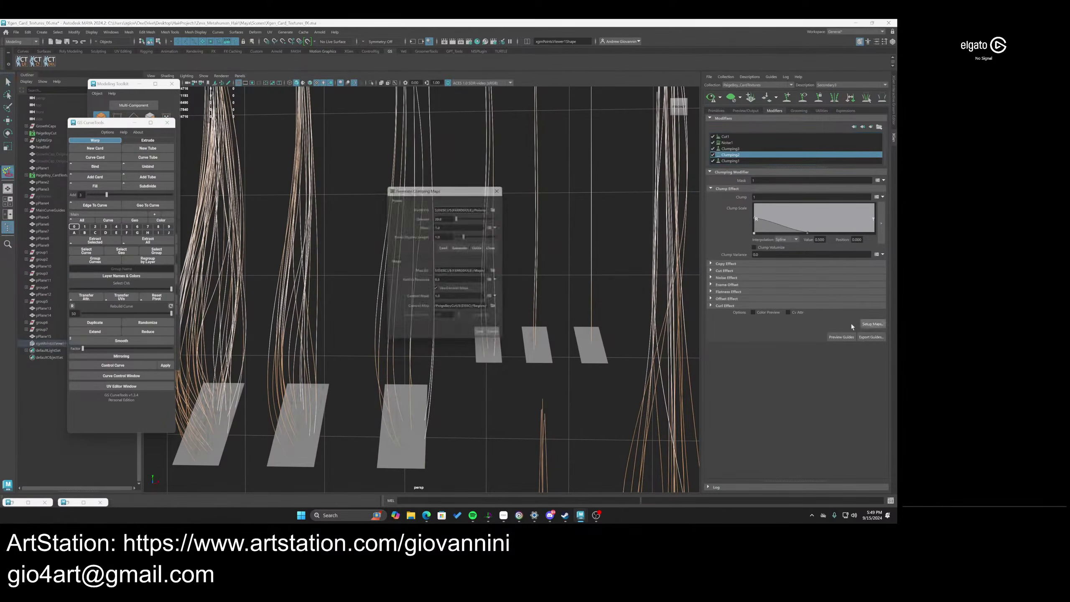
pyautogui.click(458, 250)
pyautogui.click(483, 337)
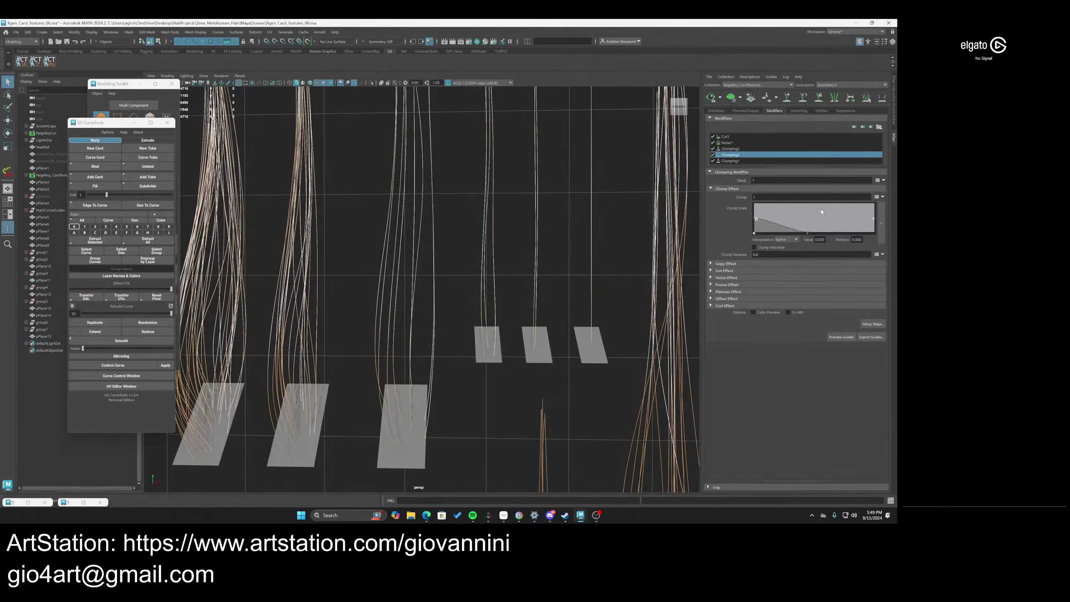
pyautogui.click(737, 149)
pyautogui.click(873, 323)
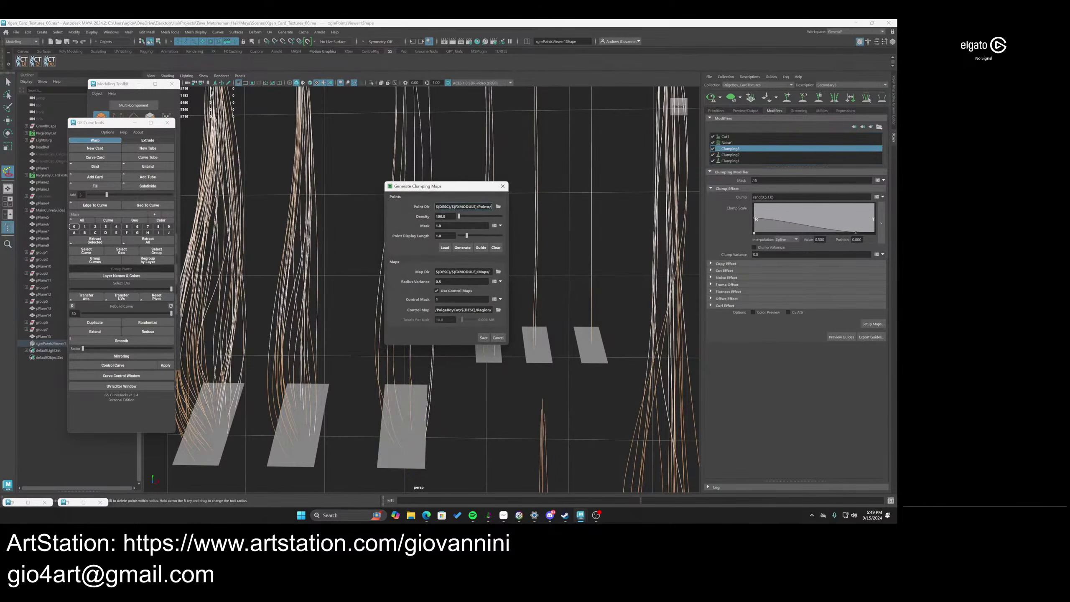
pyautogui.click(459, 248)
pyautogui.click(484, 338)
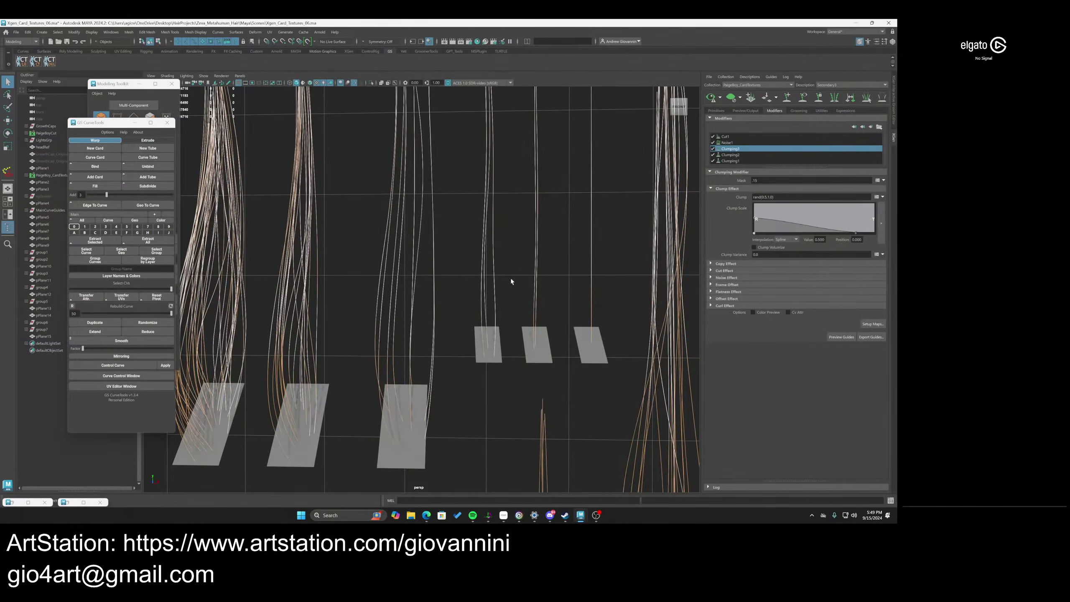
# Refresh the XGen preview and raise the primitive density of Secondary3 slightly
pyautogui.scroll(-4, 513, 279)
pyautogui.click(711, 98)
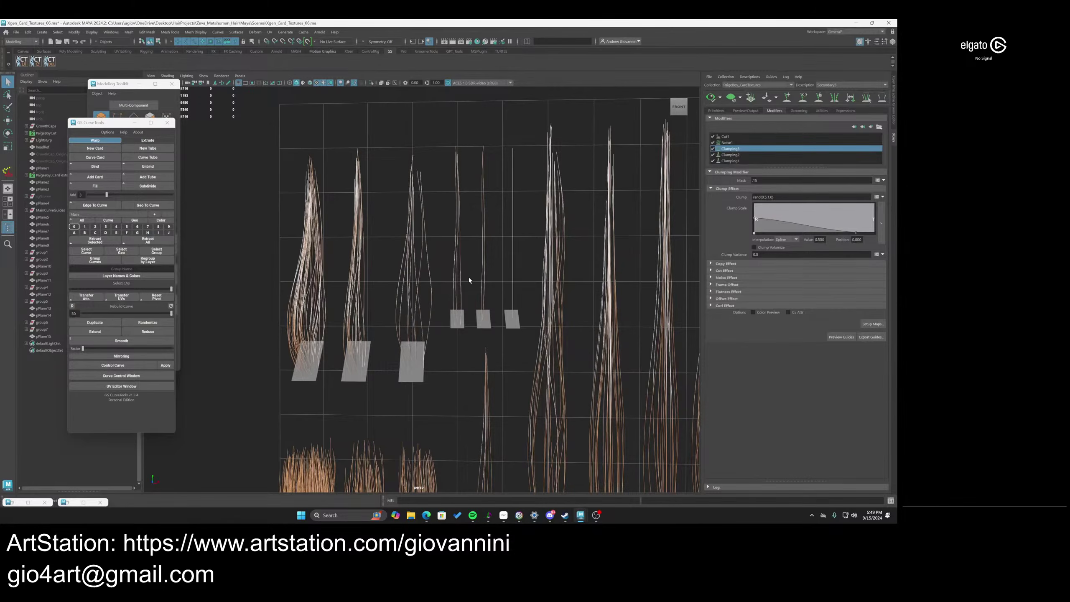
pyautogui.scroll(3, 468, 277)
pyautogui.keyDown('alt'); pyautogui.moveTo(468, 277); pyautogui.dragTo(508, 287, button='middle'); pyautogui.keyUp('alt')
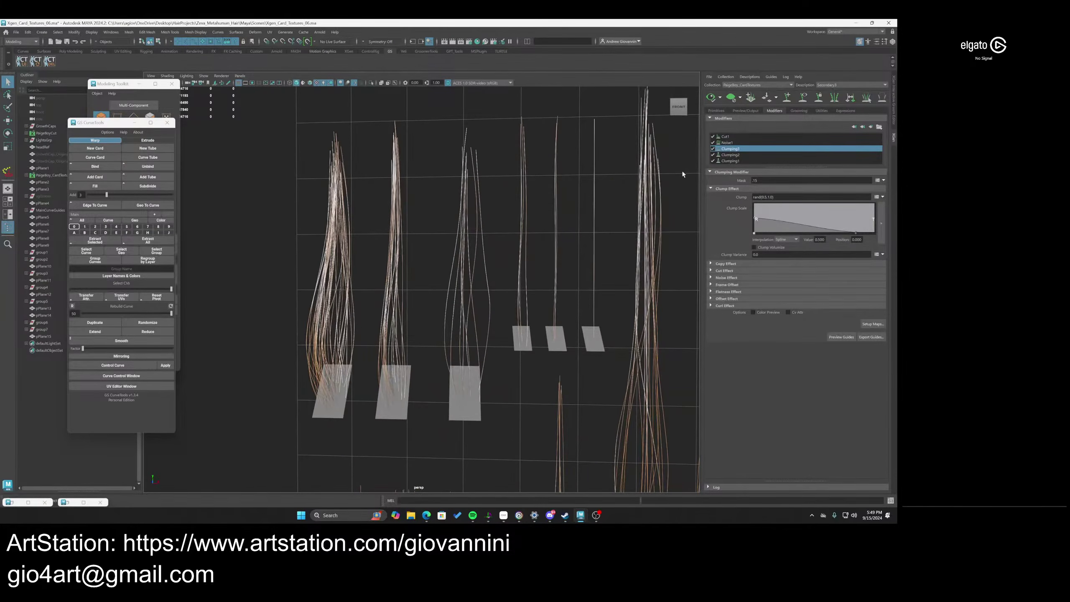
pyautogui.click(716, 111)
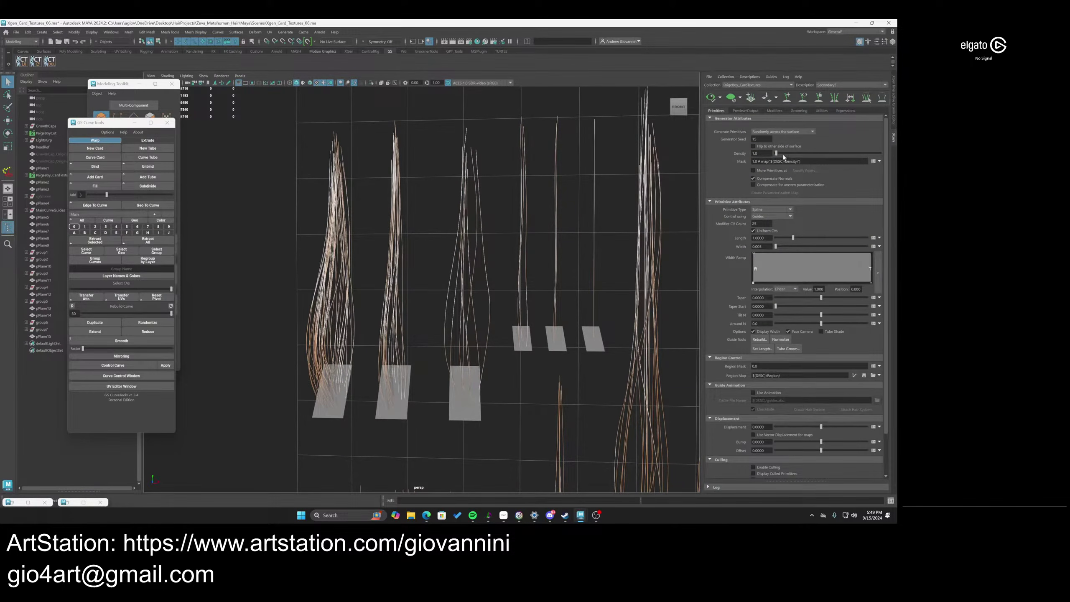
pyautogui.moveTo(783, 156); pyautogui.dragTo(788, 155)
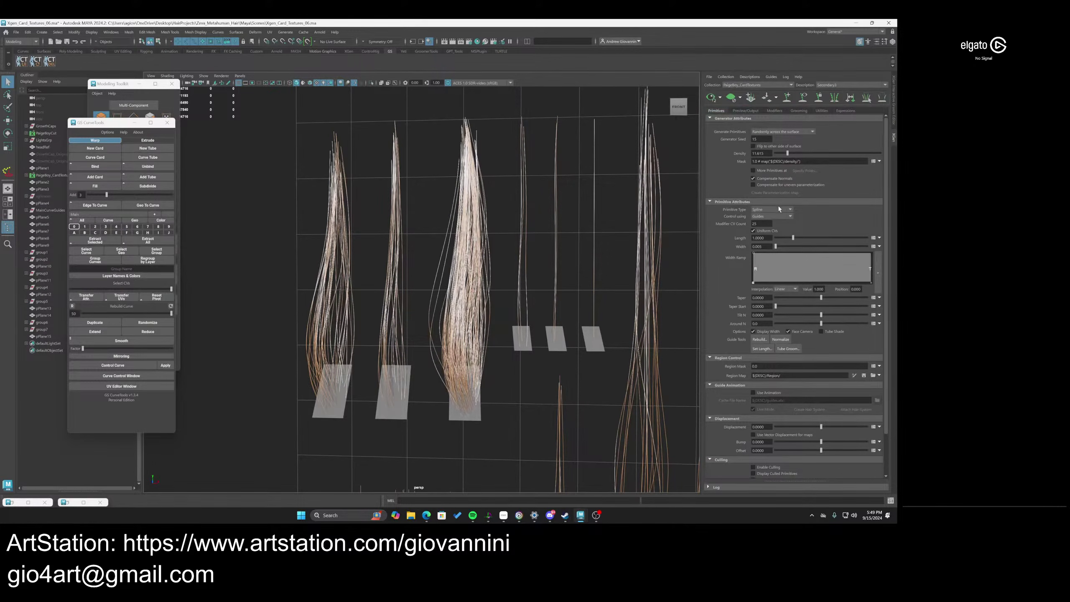
pyautogui.moveTo(787, 153); pyautogui.dragTo(778, 155)
# Compare the third secondary clump with the other clumps and the groomed head, and with the Noise1 modifier off and on
pyautogui.scroll(-6, 519, 272)
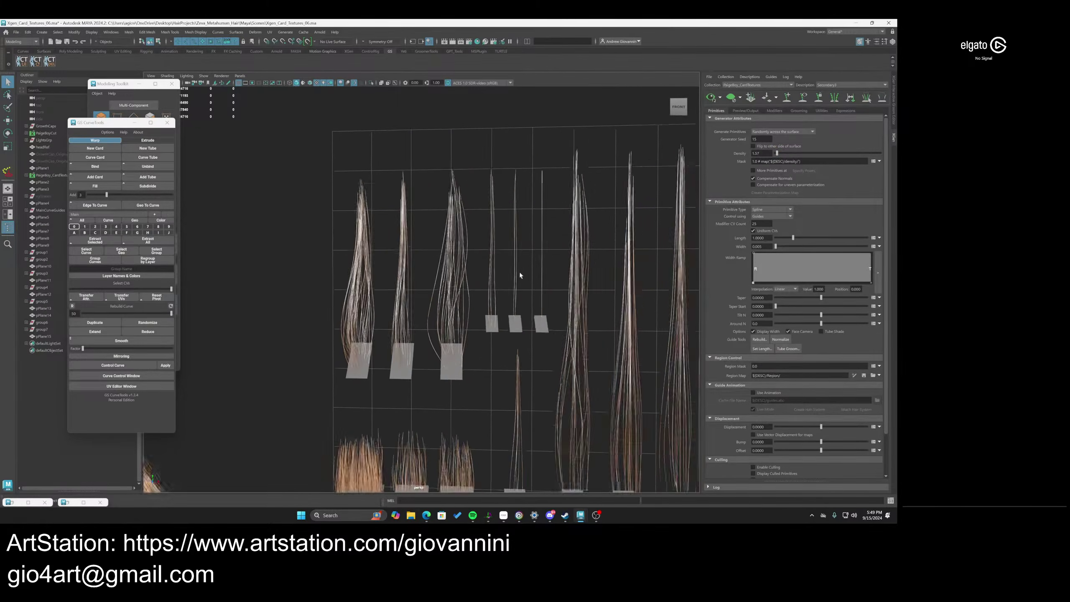
pyautogui.scroll(-4, 504, 327)
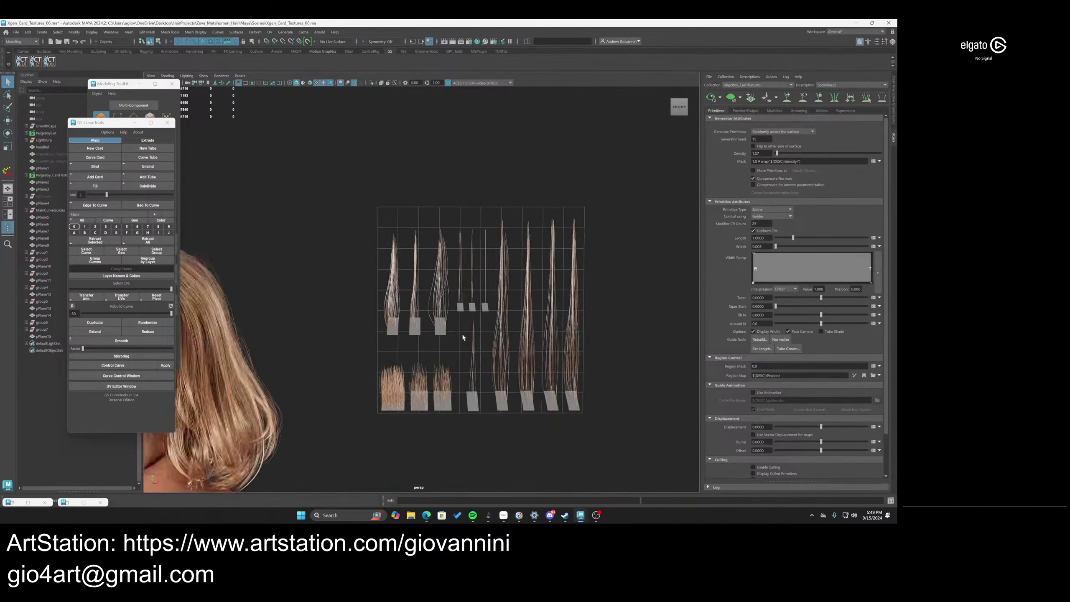
pyautogui.keyDown('alt'); pyautogui.moveTo(464, 337); pyautogui.dragTo(584, 301, button='middle'); pyautogui.keyUp('alt')
pyautogui.keyDown('alt'); pyautogui.moveTo(584, 301); pyautogui.dragTo(553, 308); pyautogui.keyUp('alt')
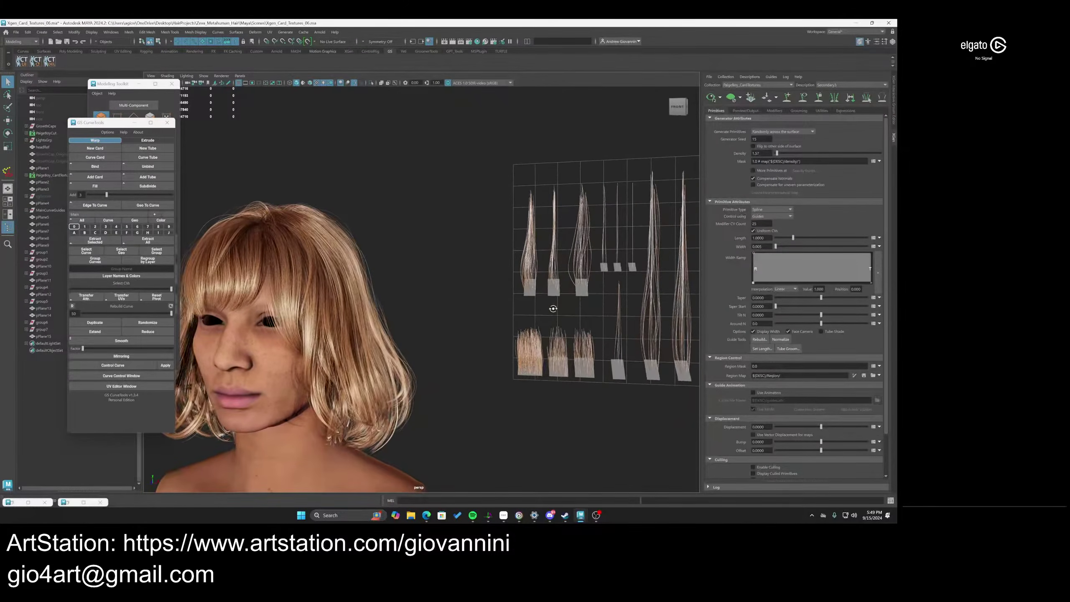
pyautogui.scroll(6, 547, 314)
pyautogui.keyDown('alt'); pyautogui.moveTo(547, 315); pyautogui.dragTo(442, 326, button='middle'); pyautogui.keyUp('alt')
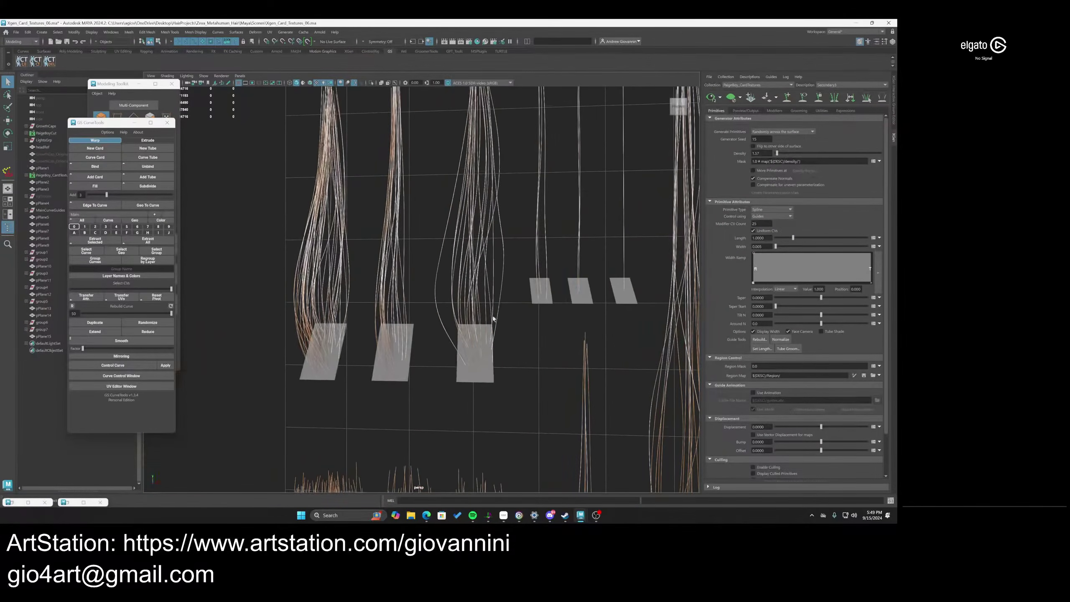
pyautogui.click(773, 111)
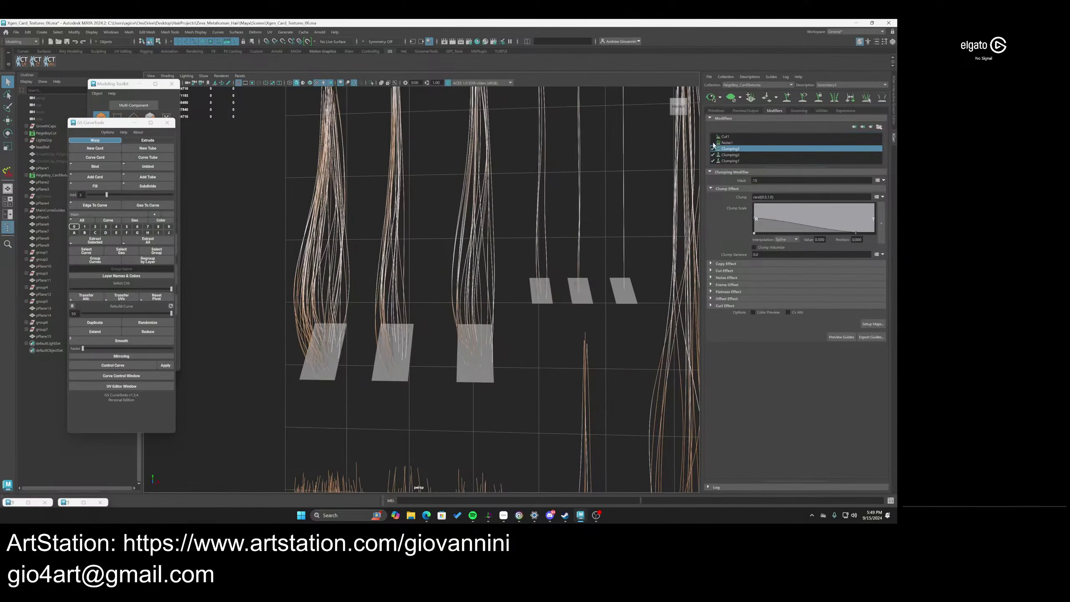
pyautogui.click(713, 143)
pyautogui.click(712, 137)
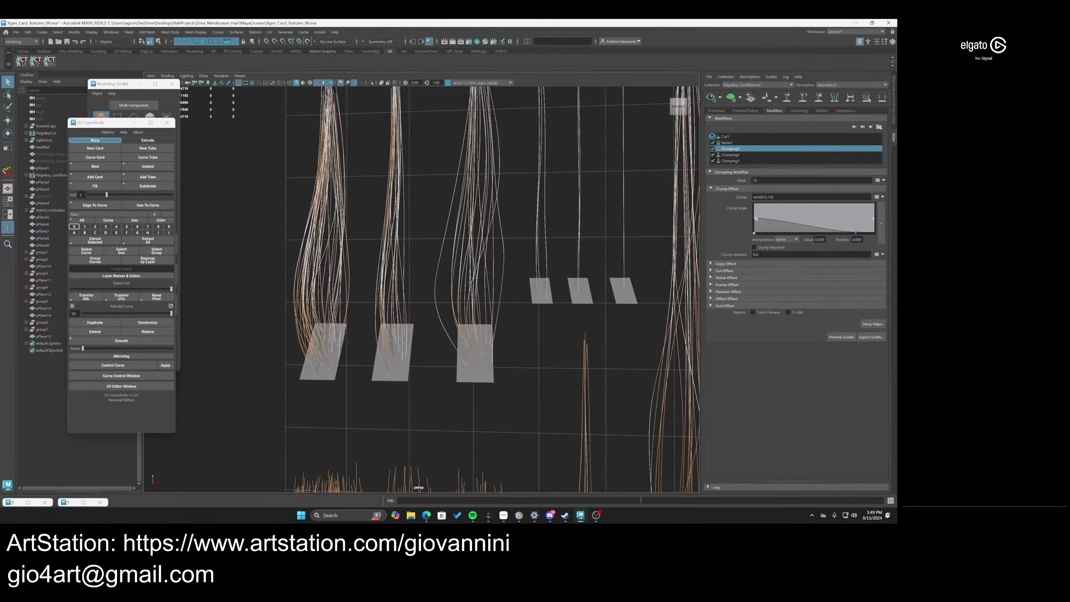
# Set the stray value in the Noise1 magnitude expression on Secondary3 to 1.0
pyautogui.click(729, 142)
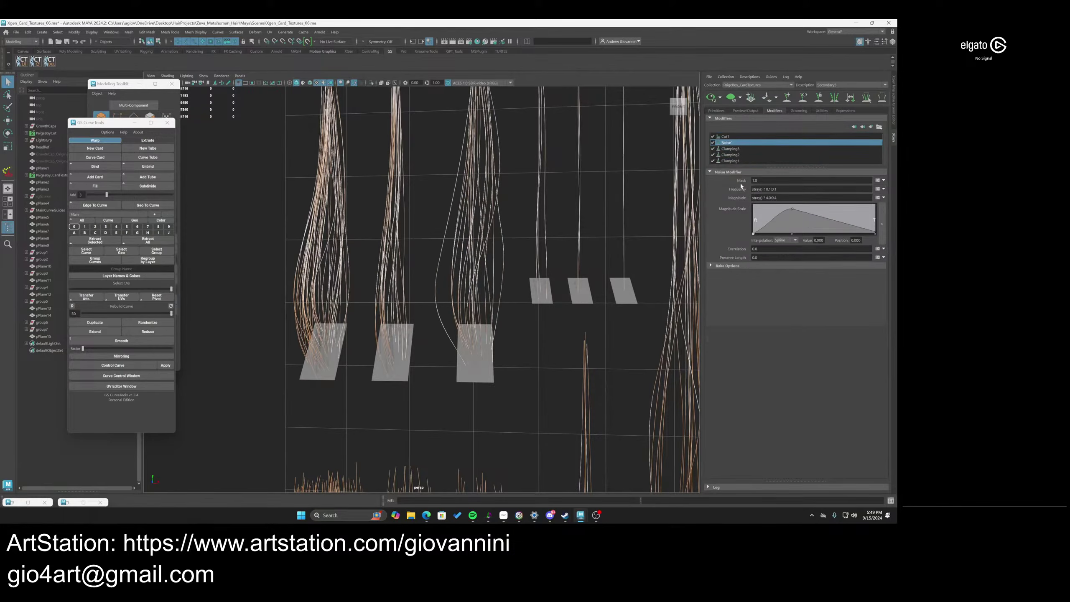
pyautogui.doubleClick(768, 198)
pyautogui.write('1')
pyautogui.press('Return')
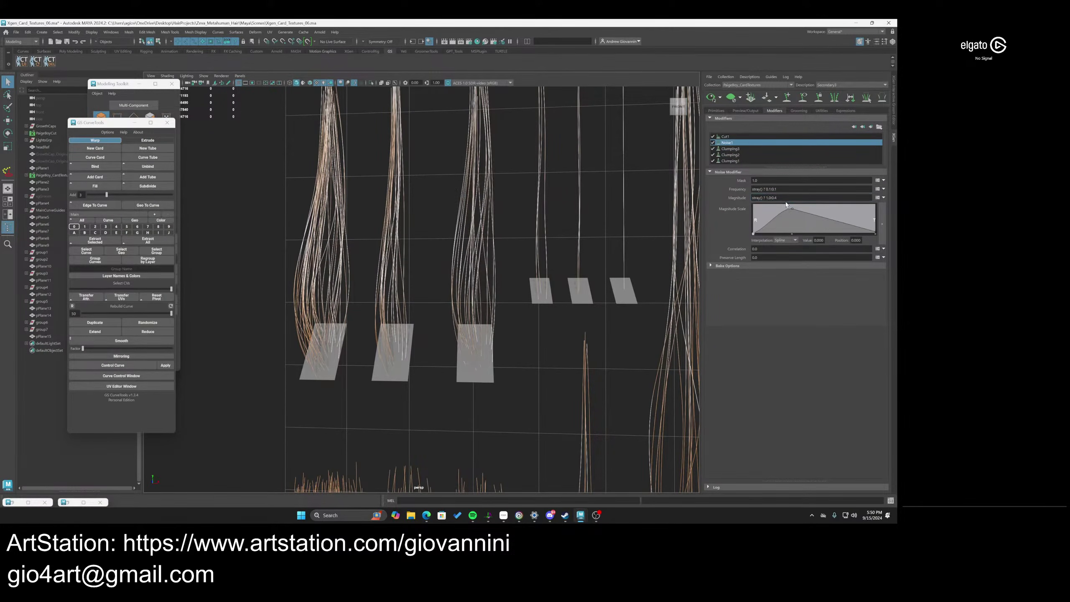
# Edit the random range in the Cut1 amount expression on Secondary3, trying 3 before entering 1
pyautogui.scroll(-5, 637, 227)
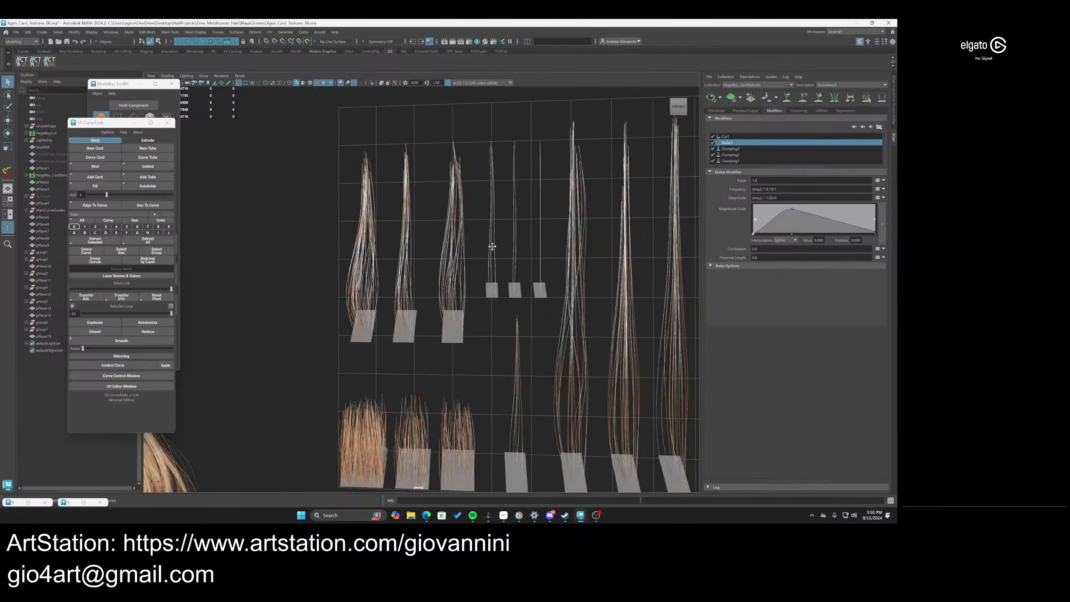
pyautogui.click(738, 136)
pyautogui.click(771, 189)
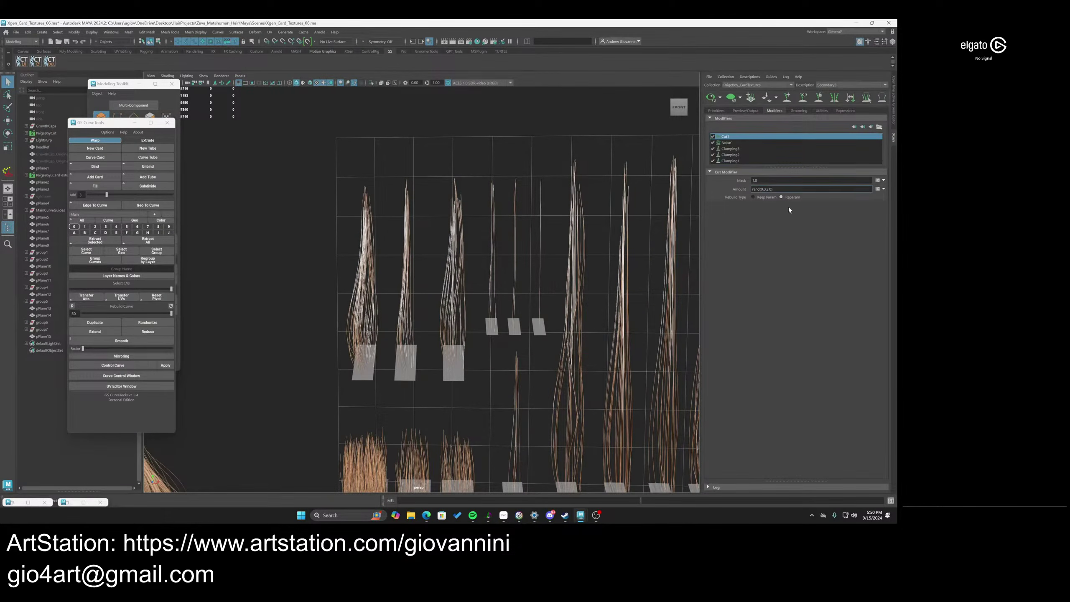
pyautogui.write('3.')
pyautogui.click(769, 189)
pyautogui.press('BackSpace')
pyautogui.write('1')
# Try generator seeds 0 and 1 on Secondary3 before setting its generator seed to 2, inspecting the third secondary clump
pyautogui.click(718, 111)
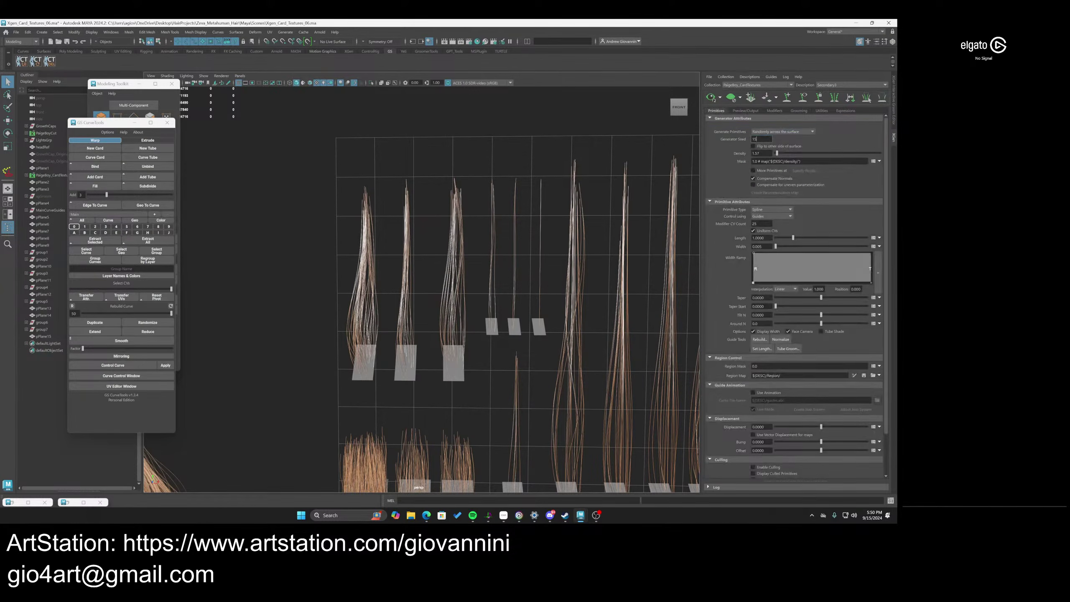
pyautogui.doubleClick(755, 139)
pyautogui.write('0')
pyautogui.press('Return')
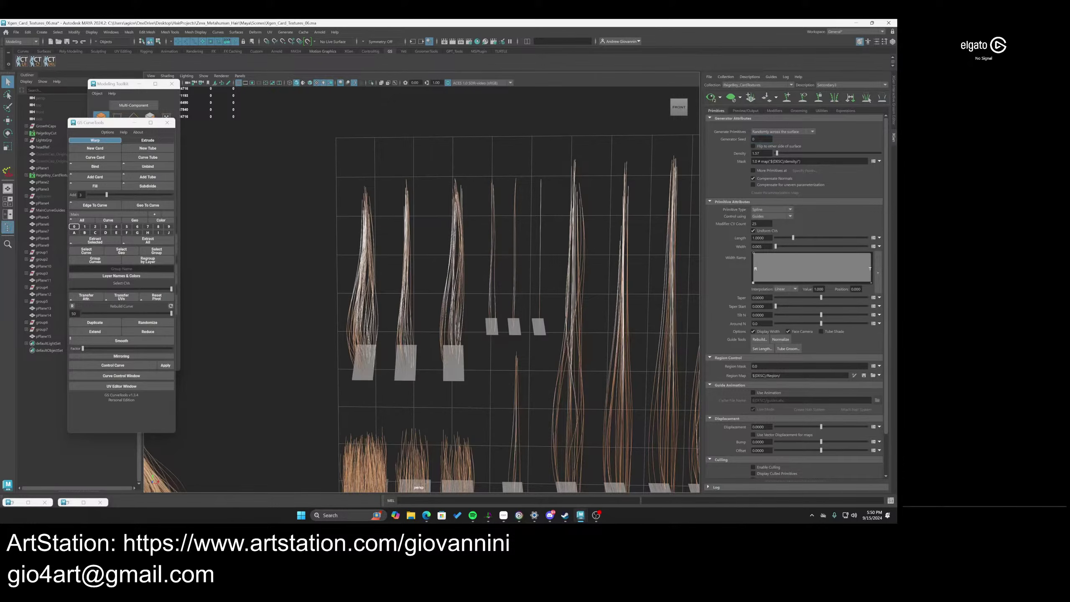
pyautogui.write('1')
pyautogui.press('Return')
pyautogui.write('2')
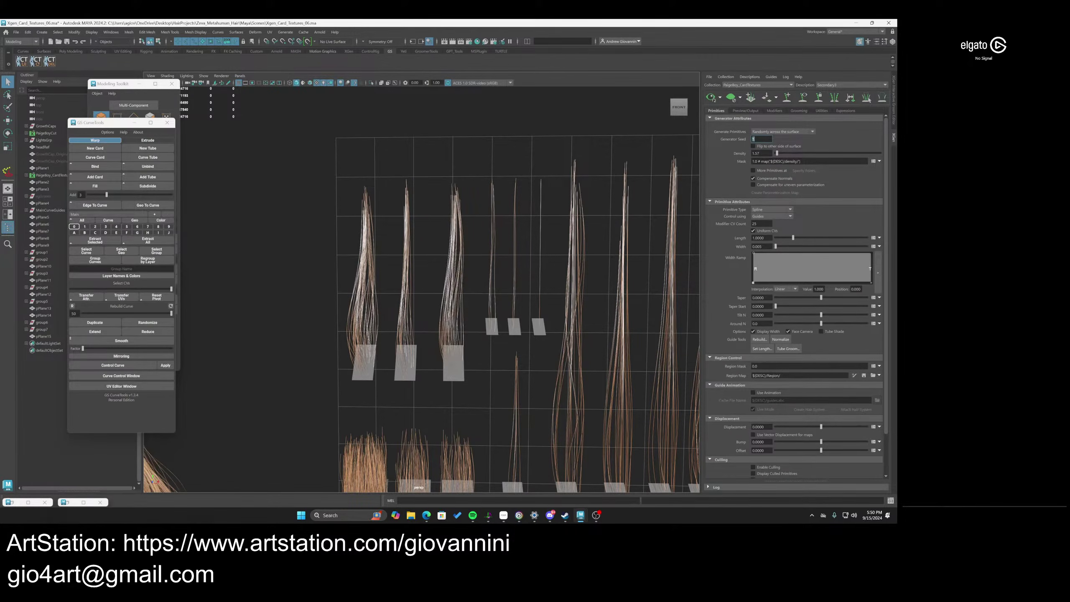
pyautogui.press('Return')
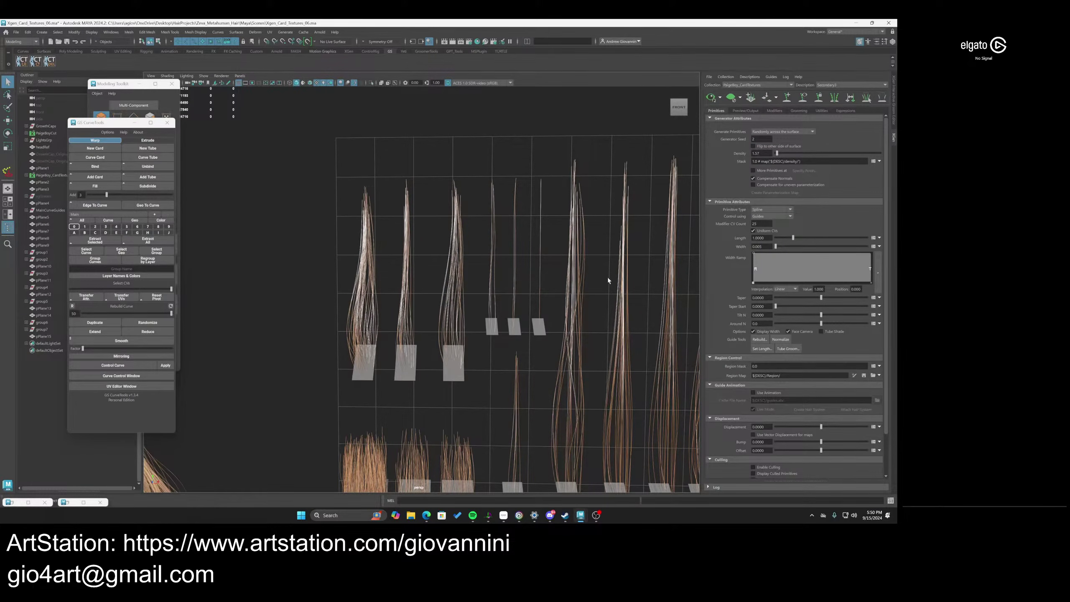
pyautogui.scroll(-2, 545, 283)
pyautogui.scroll(5, 489, 282)
pyautogui.keyDown('alt'); pyautogui.moveTo(466, 298); pyautogui.dragTo(571, 251, button='middle'); pyautogui.keyUp('alt')
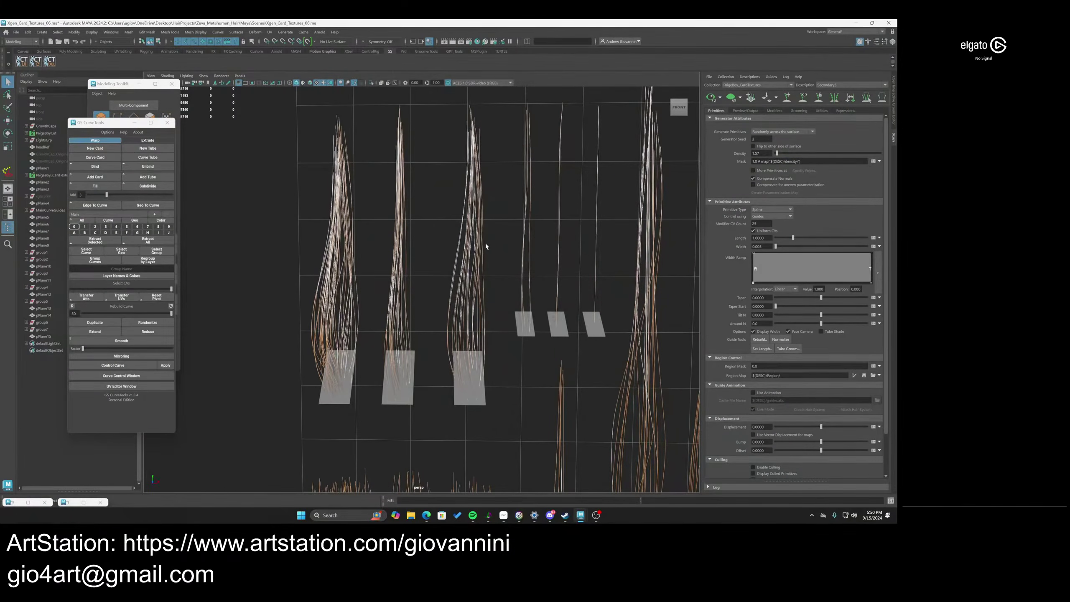
# Lower the primitive density of Secondary3 slightly to thin out the third secondary clump
pyautogui.scroll(-8, 500, 240)
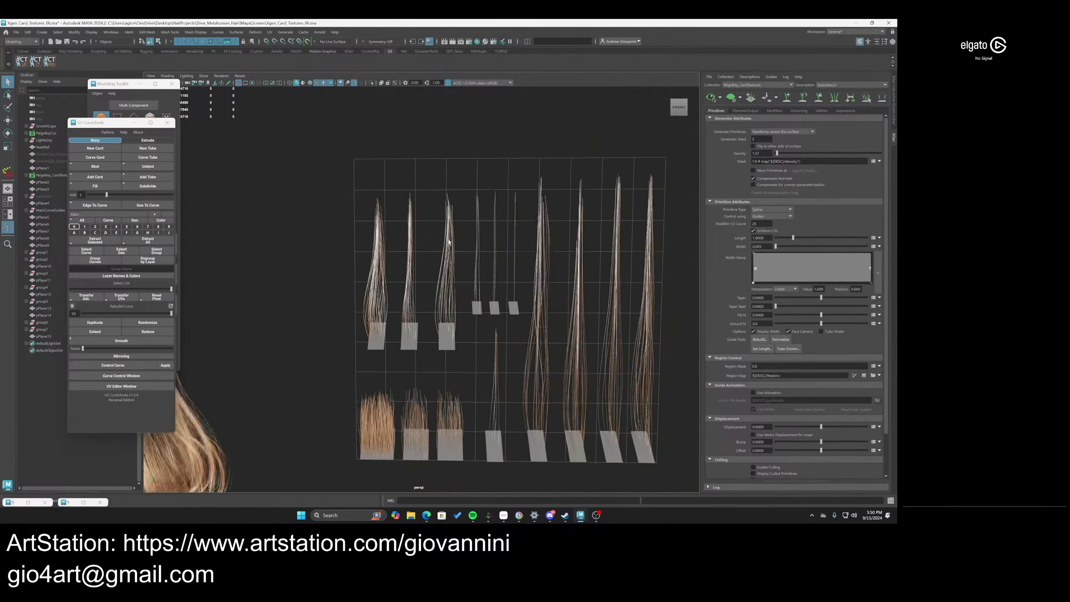
pyautogui.keyDown('alt'); pyautogui.moveTo(446, 239); pyautogui.dragTo(442, 240); pyautogui.keyUp('alt')
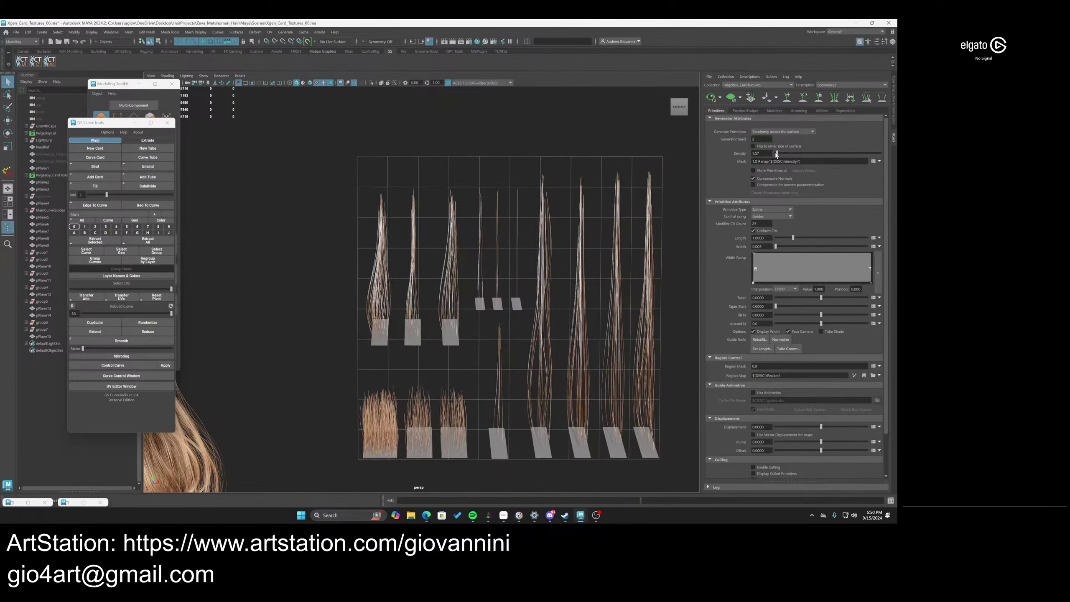
pyautogui.moveTo(778, 155); pyautogui.dragTo(777, 154)
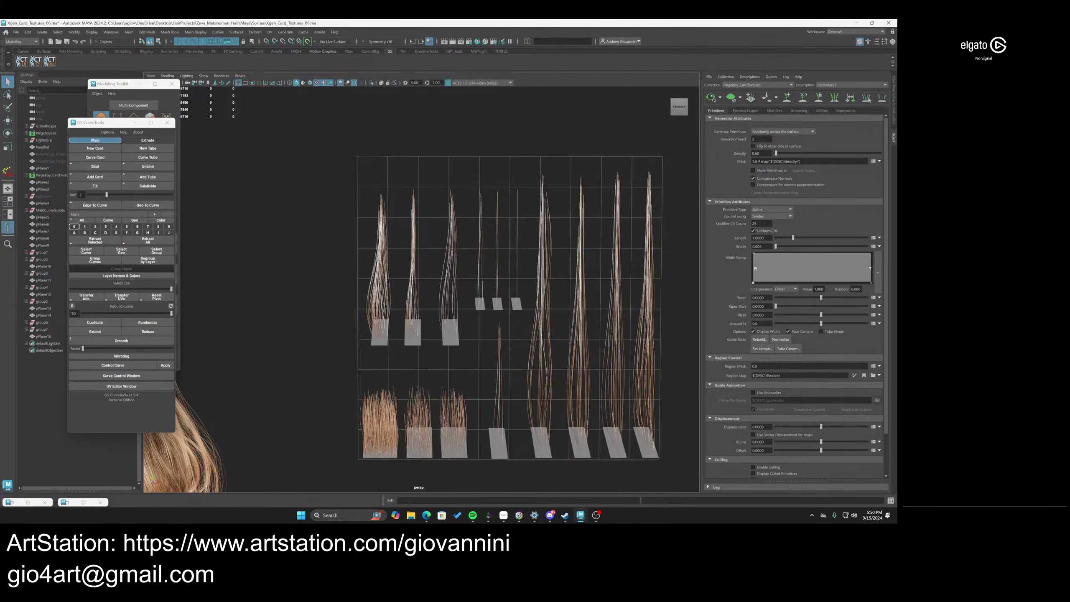
pyautogui.scroll(4, 476, 323)
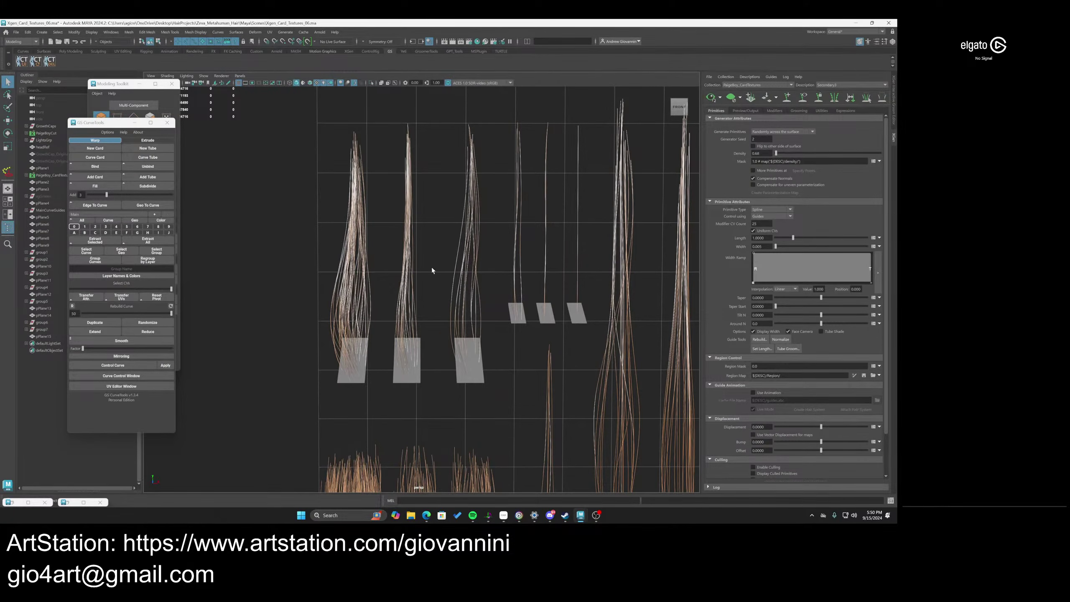
# Switch to the Secondary2 description and tune its primitive density, trying 1 and higher values before settling on about 1.25
pyautogui.click(851, 85)
pyautogui.click(813, 134)
pyautogui.doubleClick(758, 154)
pyautogui.write('1')
pyautogui.press('Return')
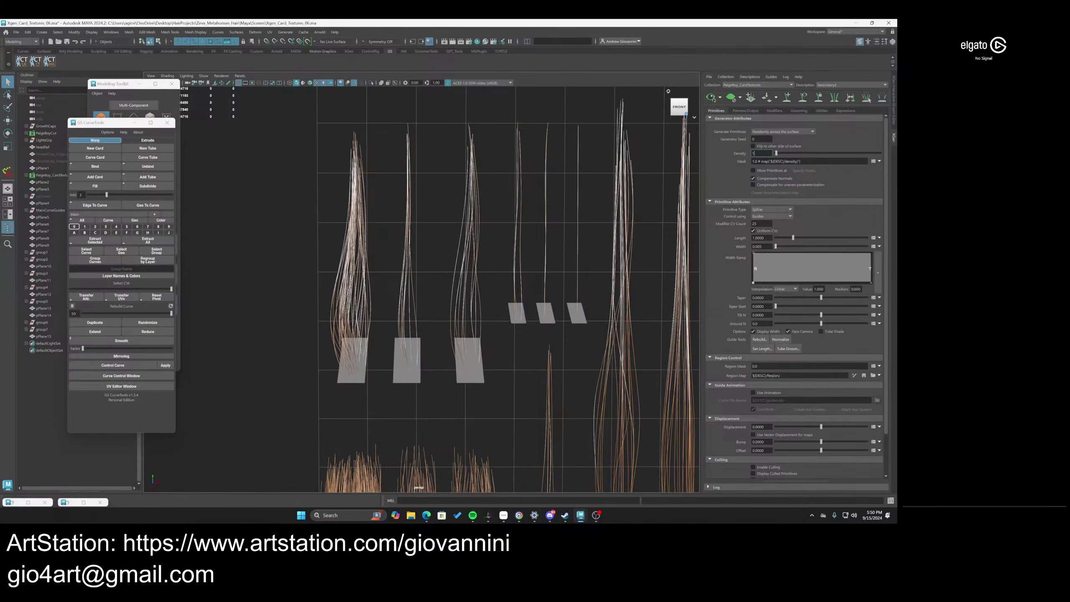
pyautogui.press('Return')
pyautogui.doubleClick(757, 154)
pyautogui.write('3')
pyautogui.press('Return')
pyautogui.write('5')
pyautogui.press('Return')
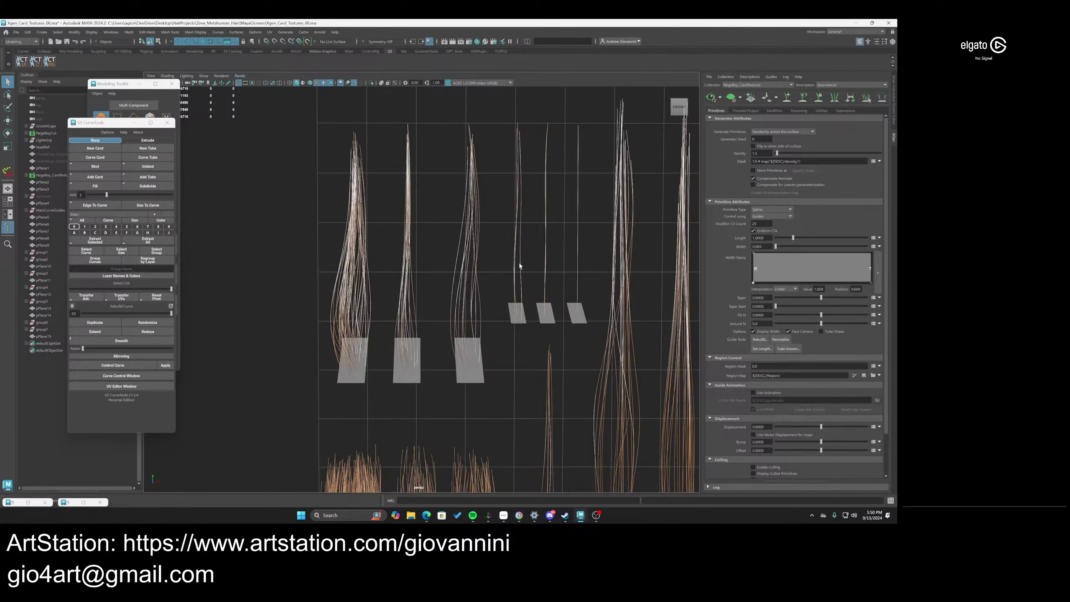
pyautogui.click(760, 154)
pyautogui.press('Return')
# Review the whole card layout, highlighting the three secondary planes and the four long-clump planes in turn
pyautogui.scroll(-6, 504, 291)
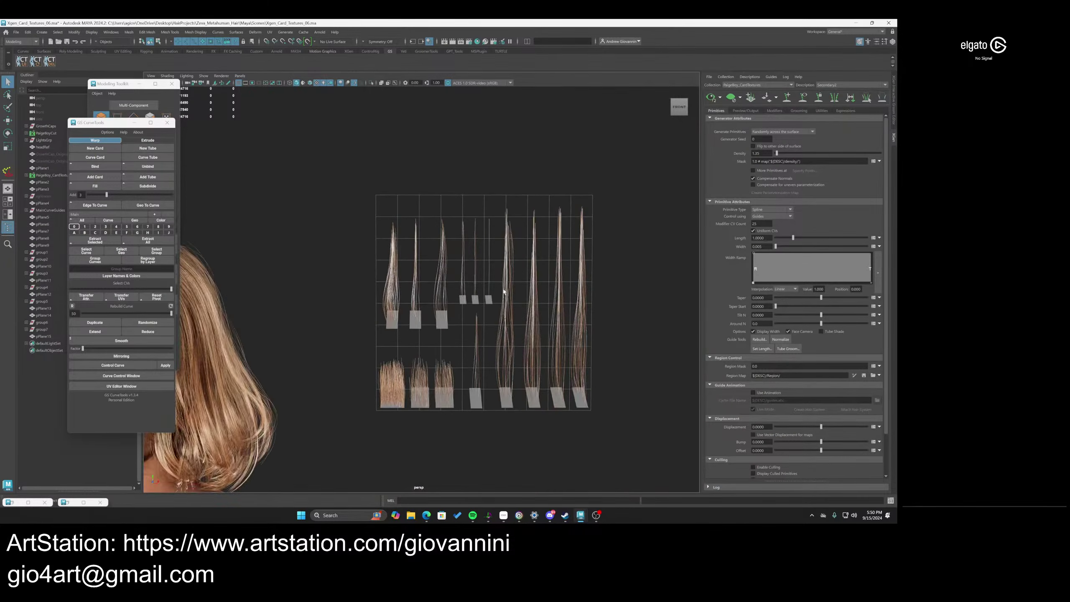
pyautogui.keyDown('alt'); pyautogui.moveTo(482, 314); pyautogui.dragTo(478, 304); pyautogui.keyUp('alt')
pyautogui.scroll(6, 478, 304)
pyautogui.scroll(-4, 481, 314)
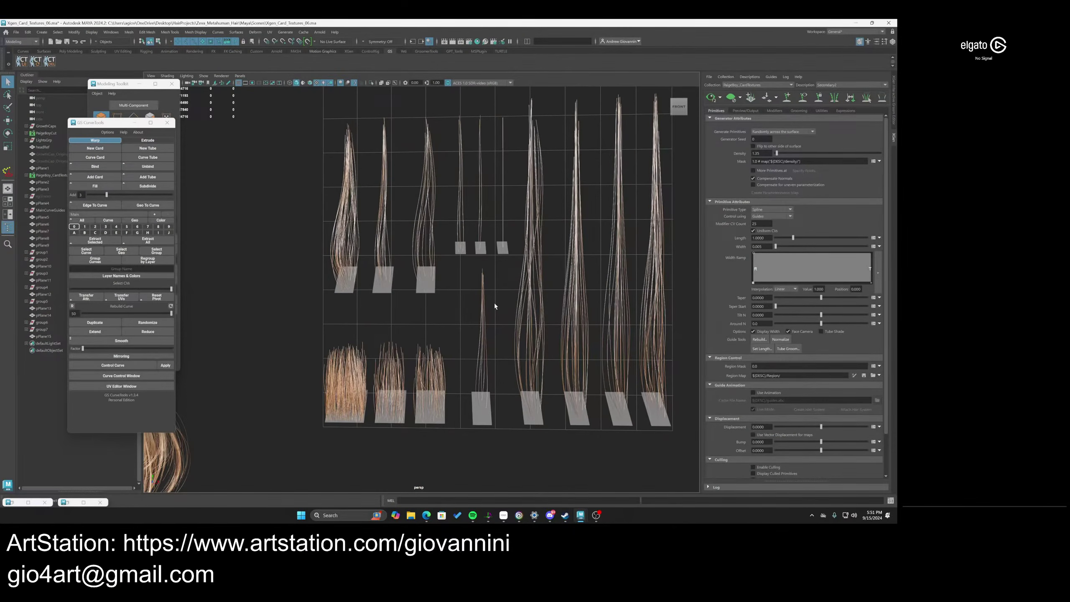
pyautogui.scroll(-5, 464, 318)
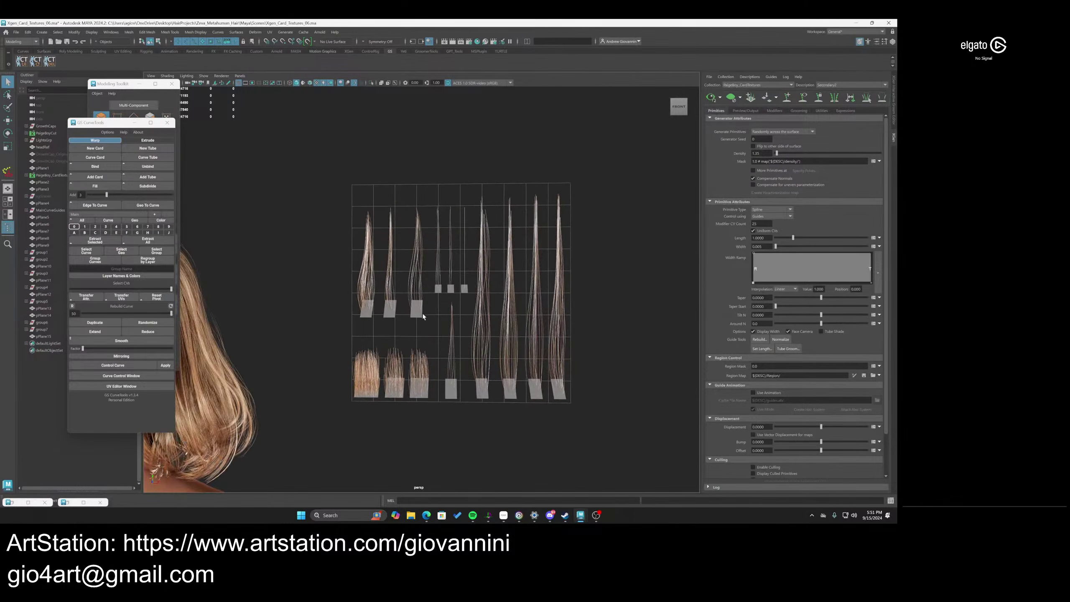
pyautogui.keyDown('alt'); pyautogui.moveTo(423, 316); pyautogui.dragTo(356, 261); pyautogui.keyUp('alt')
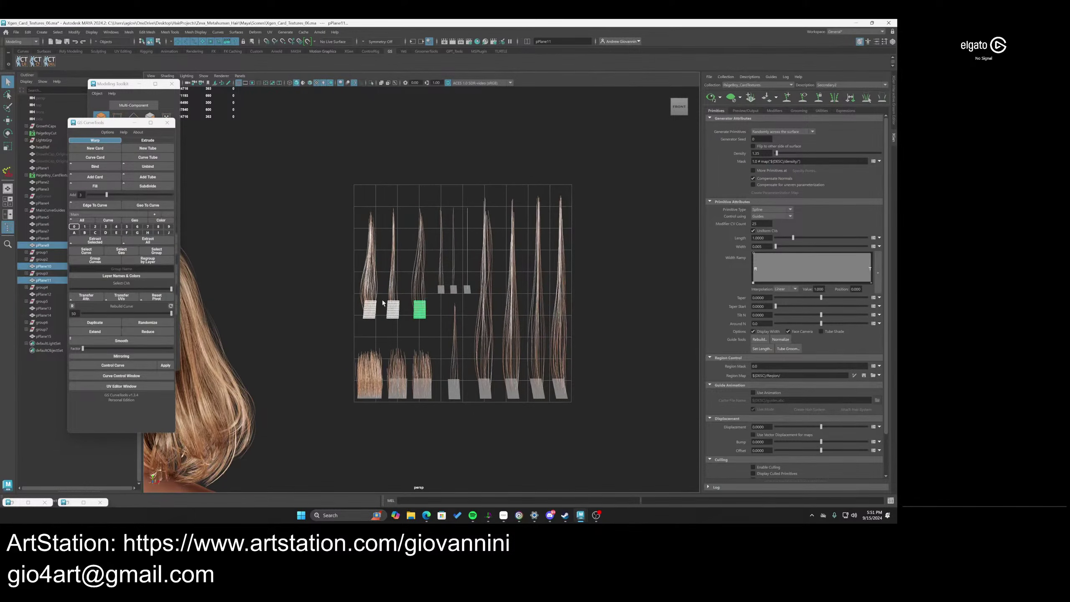
pyautogui.moveTo(597, 417); pyautogui.dragTo(493, 358)
pyautogui.scroll(-4, 581, 373)
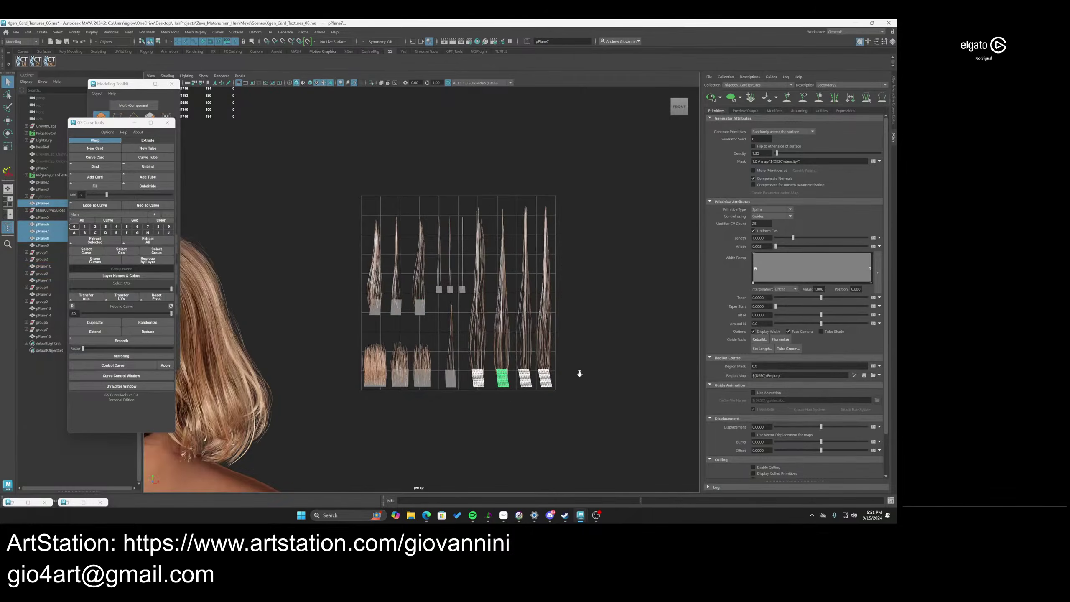
pyautogui.scroll(3, 516, 384)
pyautogui.scroll(-3, 242, 352)
pyautogui.moveTo(496, 315); pyautogui.dragTo(430, 259)
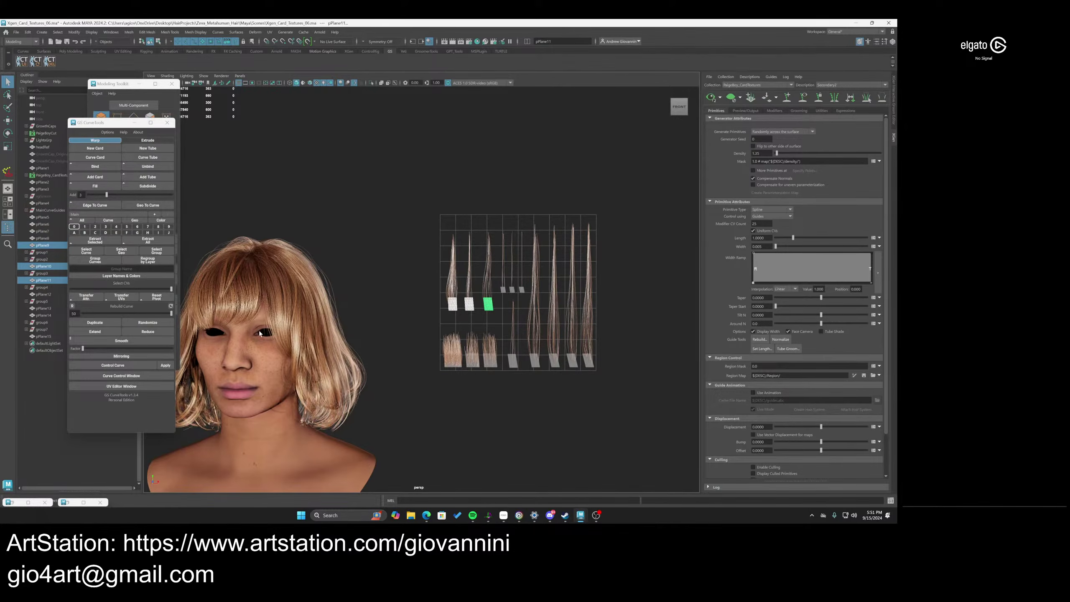
# Deselect the planes and compare the groomed head with the hair clumps on the card layout
pyautogui.keyDown('alt'); pyautogui.moveTo(419, 359); pyautogui.dragTo(376, 327); pyautogui.keyUp('alt')
pyautogui.keyDown('alt'); pyautogui.moveTo(452, 350); pyautogui.dragTo(462, 380); pyautogui.keyUp('alt')
pyautogui.click(478, 383)
pyautogui.scroll(-3, 457, 381)
pyautogui.keyDown('alt'); pyautogui.moveTo(457, 381); pyautogui.dragTo(497, 378, button='middle'); pyautogui.keyUp('alt')
pyautogui.keyDown('alt'); pyautogui.moveTo(498, 377); pyautogui.dragTo(446, 374); pyautogui.keyUp('alt')
pyautogui.keyDown('alt'); pyautogui.moveTo(446, 373); pyautogui.dragTo(351, 401, button='middle'); pyautogui.keyUp('alt')
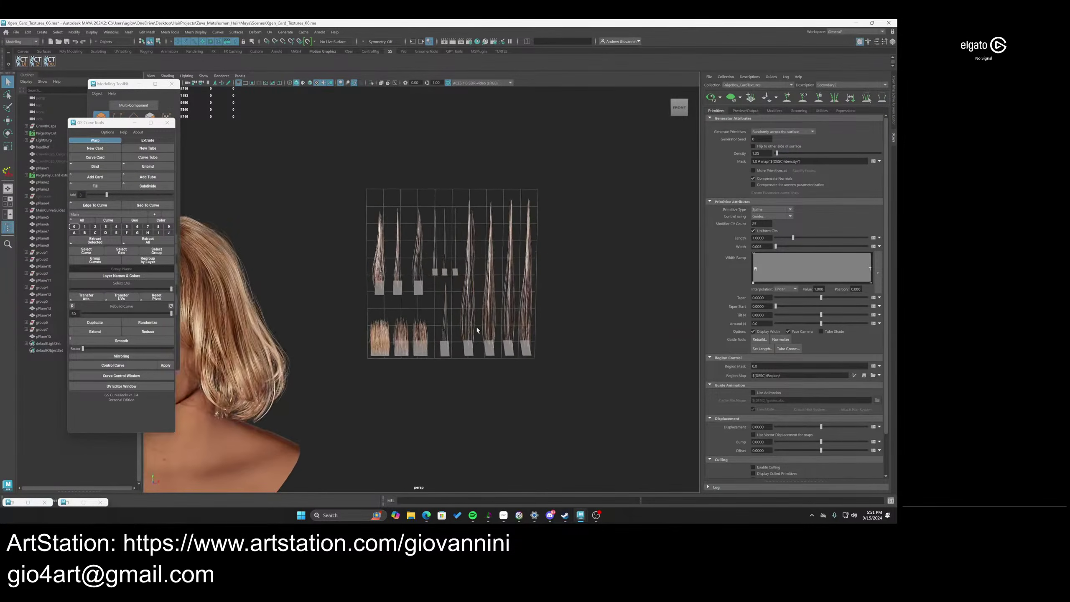
pyautogui.scroll(5, 479, 329)
pyautogui.keyDown('alt'); pyautogui.moveTo(490, 265); pyautogui.dragTo(444, 309, button='middle'); pyautogui.keyUp('alt')
pyautogui.scroll(-4, 447, 315)
pyautogui.keyDown('alt'); pyautogui.moveTo(446, 314); pyautogui.dragTo(438, 352); pyautogui.keyUp('alt')
pyautogui.scroll(4, 438, 354)
pyautogui.keyDown('alt'); pyautogui.moveTo(438, 358); pyautogui.dragTo(430, 343, button='middle'); pyautogui.keyUp('alt')
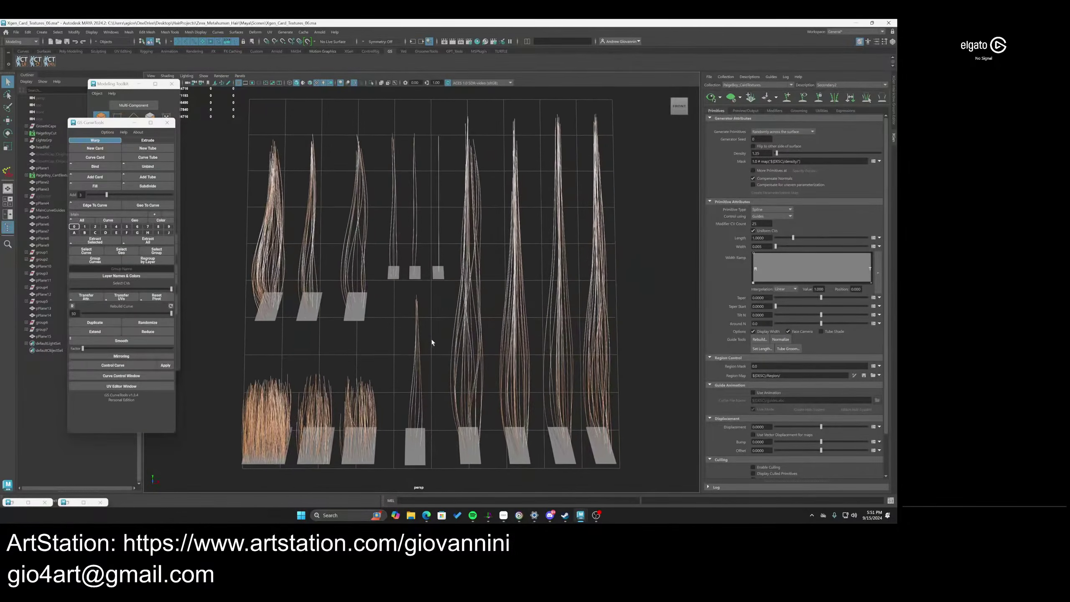
pyautogui.scroll(-2, 430, 342)
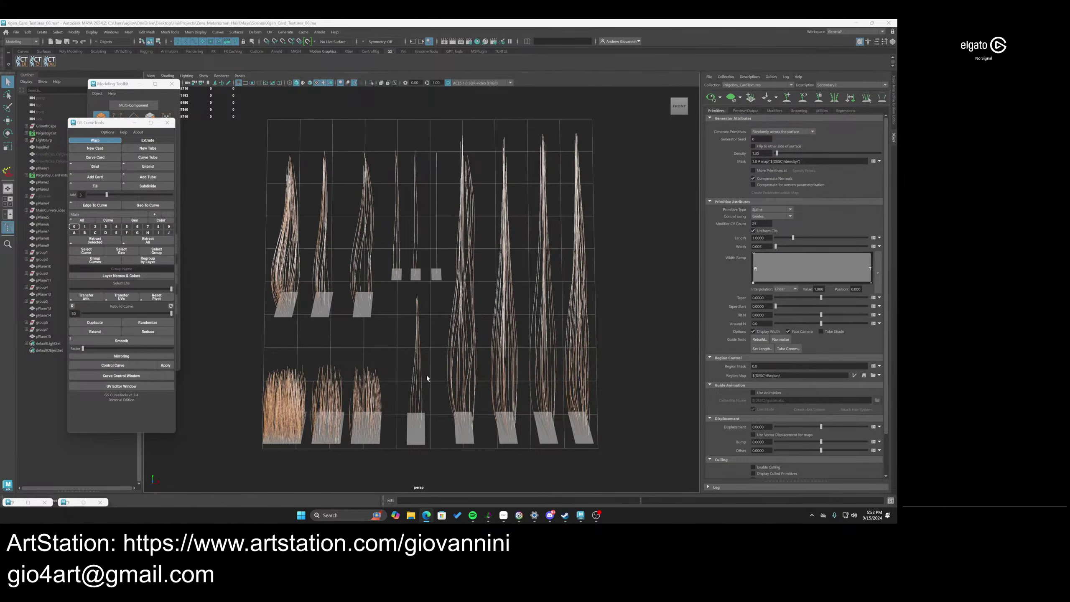
# Examine the groomed head again from the front and check it against the full set of hair clumps
pyautogui.scroll(-5, 426, 375)
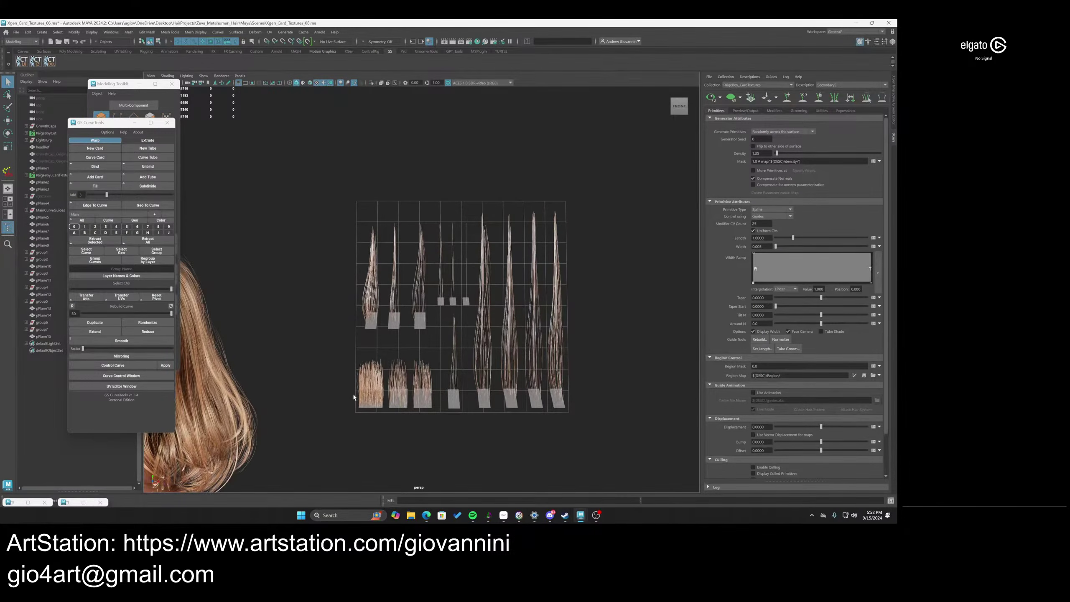
pyautogui.scroll(-4, 354, 398)
pyautogui.keyDown('alt'); pyautogui.moveTo(377, 399); pyautogui.dragTo(525, 344, button='middle'); pyautogui.keyUp('alt')
pyautogui.keyDown('alt'); pyautogui.moveTo(403, 308); pyautogui.dragTo(493, 379); pyautogui.keyUp('alt')
pyautogui.keyDown('alt'); pyautogui.moveTo(493, 380); pyautogui.dragTo(389, 379, button='middle'); pyautogui.keyUp('alt')
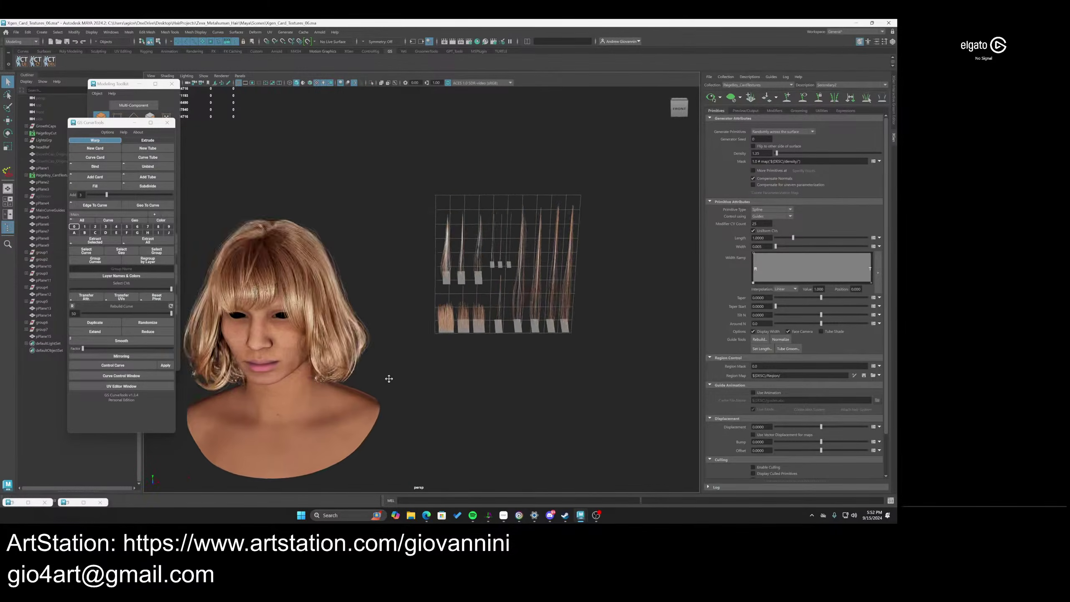
pyautogui.scroll(5, 496, 401)
pyautogui.keyDown('alt'); pyautogui.moveTo(497, 401); pyautogui.dragTo(422, 371, button='middle'); pyautogui.keyUp('alt')
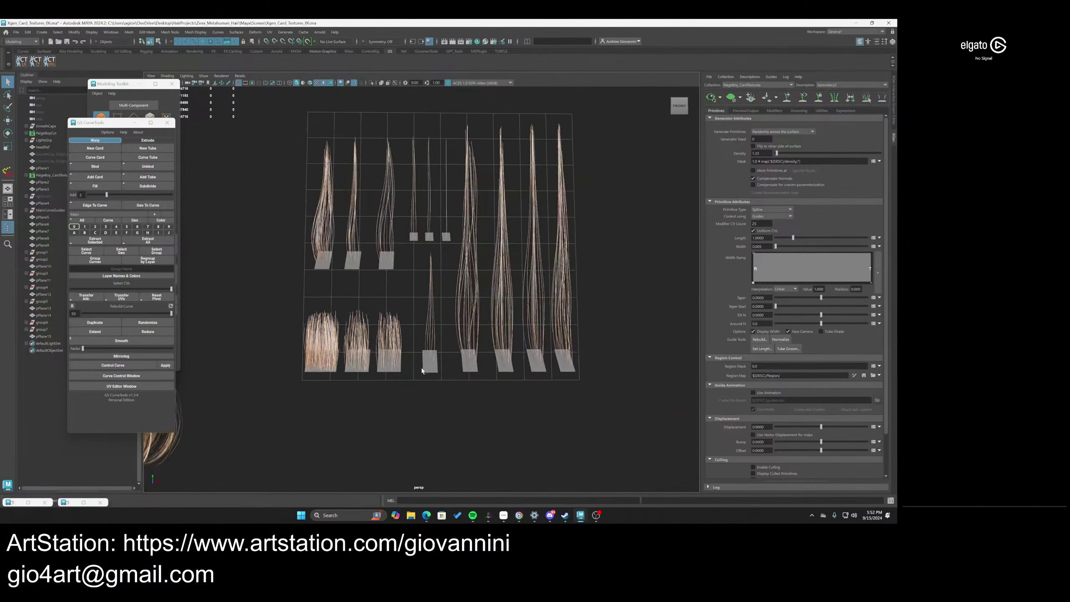
pyautogui.scroll(4, 421, 370)
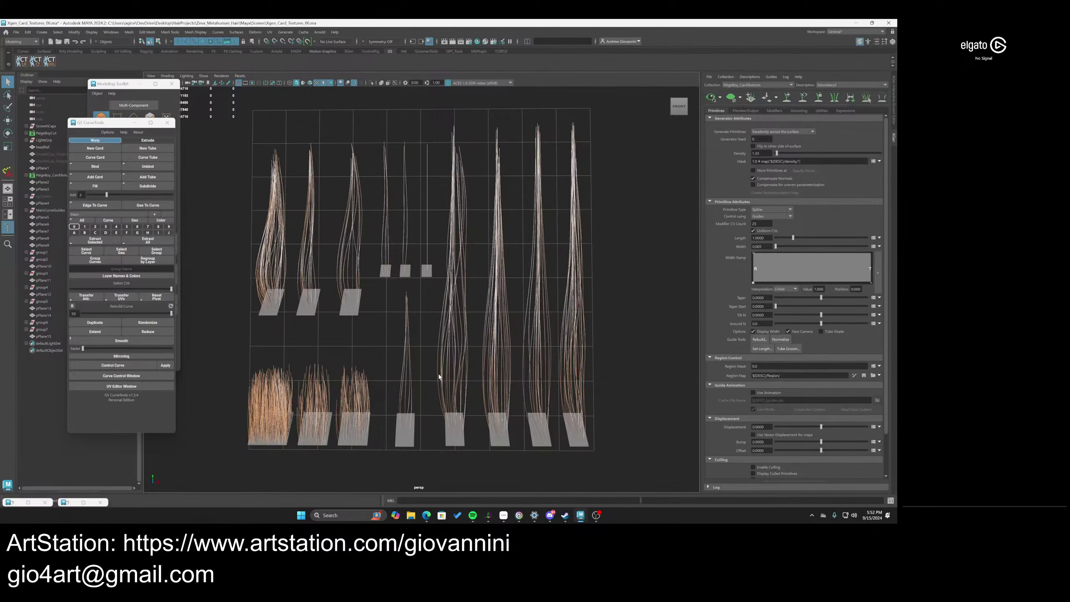
pyautogui.scroll(-4, 440, 377)
pyautogui.scroll(2, 425, 368)
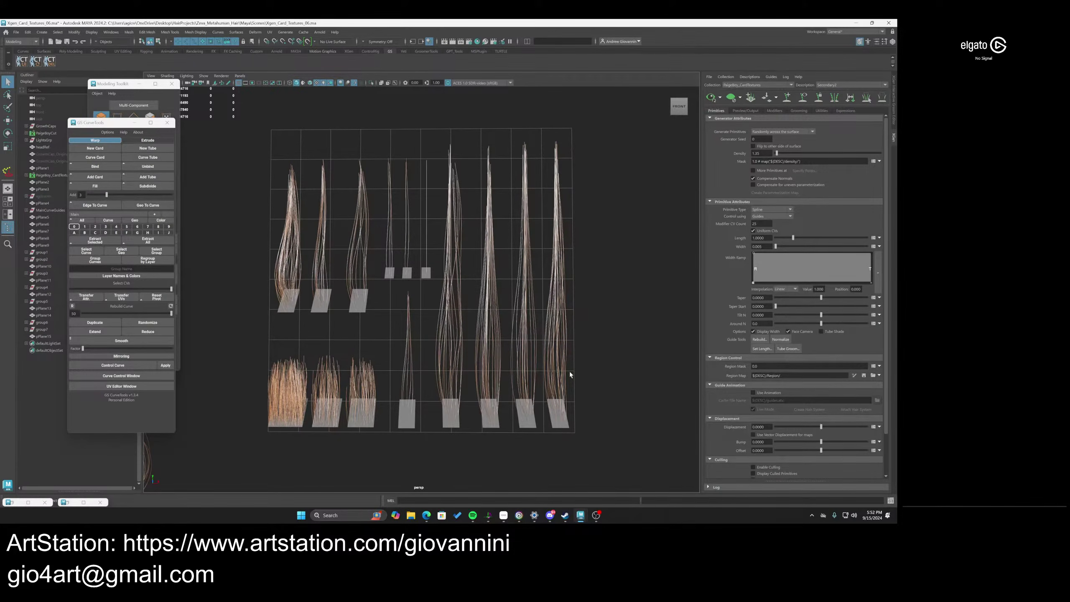
pyautogui.keyDown('alt'); pyautogui.moveTo(570, 372); pyautogui.dragTo(422, 345, button='right'); pyautogui.keyUp('alt')
pyautogui.keyDown('alt'); pyautogui.moveTo(422, 345); pyautogui.dragTo(554, 359); pyautogui.keyUp('alt')
pyautogui.keyDown('alt'); pyautogui.moveTo(553, 358); pyautogui.dragTo(456, 304, button='middle'); pyautogui.keyUp('alt')
pyautogui.keyDown('alt'); pyautogui.moveTo(457, 303); pyautogui.dragTo(455, 368, button='right'); pyautogui.keyUp('alt')
pyautogui.moveTo(455, 369)
pyautogui.keyDown('alt'); pyautogui.mouseDown()
pyautogui.moveTo(430, 362)
pyautogui.moveTo(456, 358)
pyautogui.mouseUp(); pyautogui.keyUp('alt')
pyautogui.keyDown('alt'); pyautogui.moveTo(456, 358); pyautogui.dragTo(461, 370, button='right'); pyautogui.keyUp('alt')
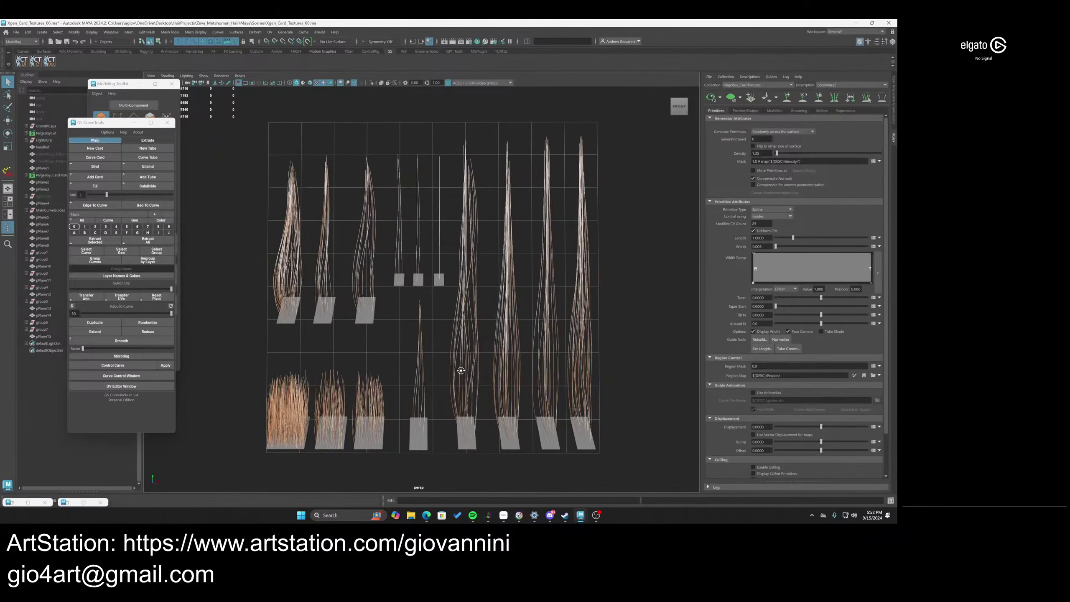